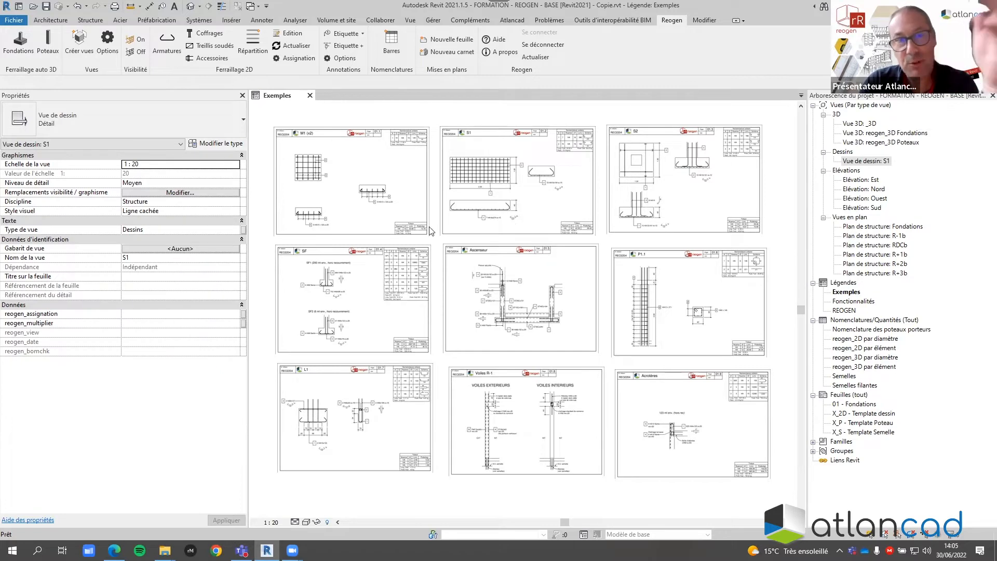
# - Dismiss the save reminder without saving the project and return to the Exemples legend
pyautogui.scroll(2, 366, 181)
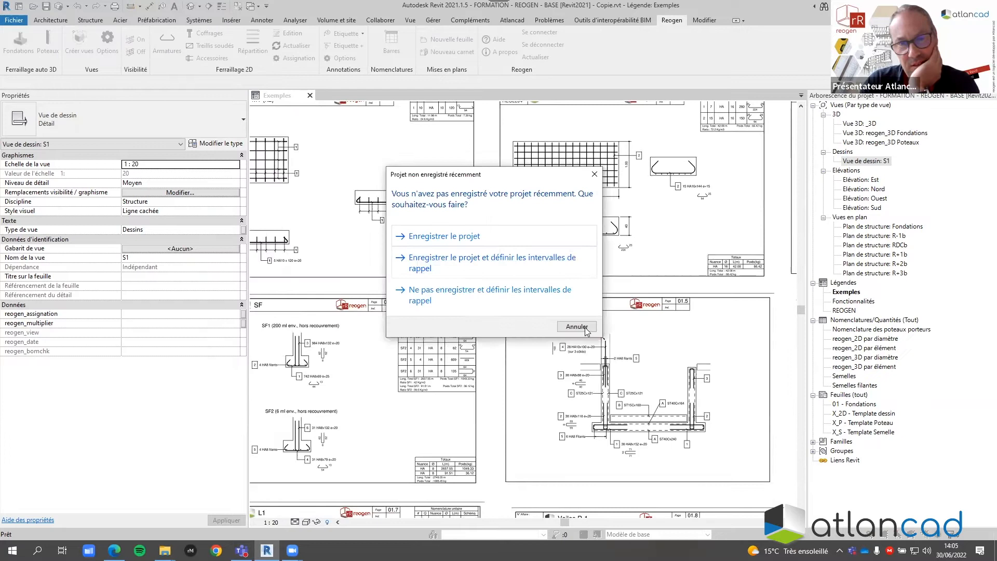
pyautogui.click(576, 326)
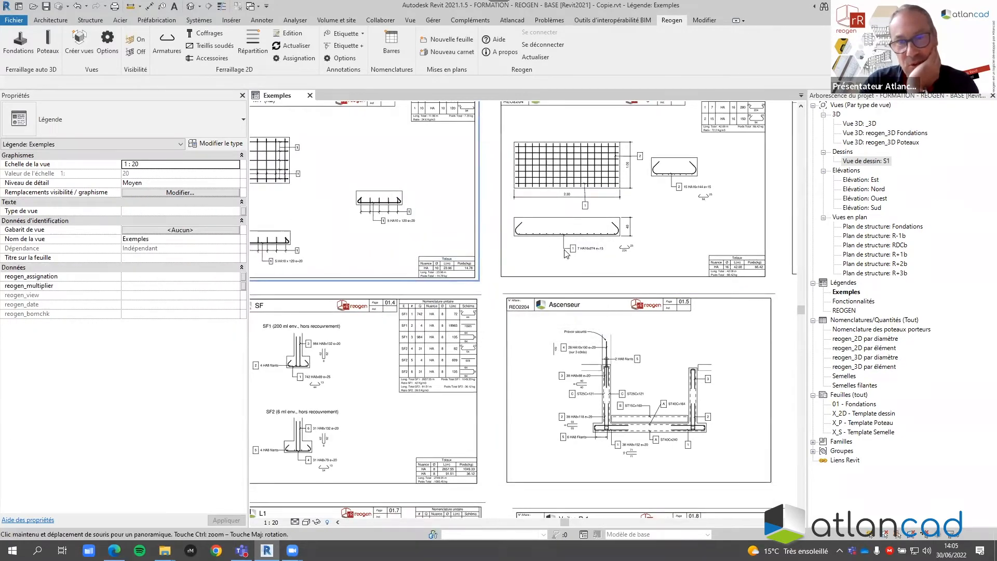
pyautogui.scroll(3, 560, 320)
pyautogui.scroll(-5, 599, 236)
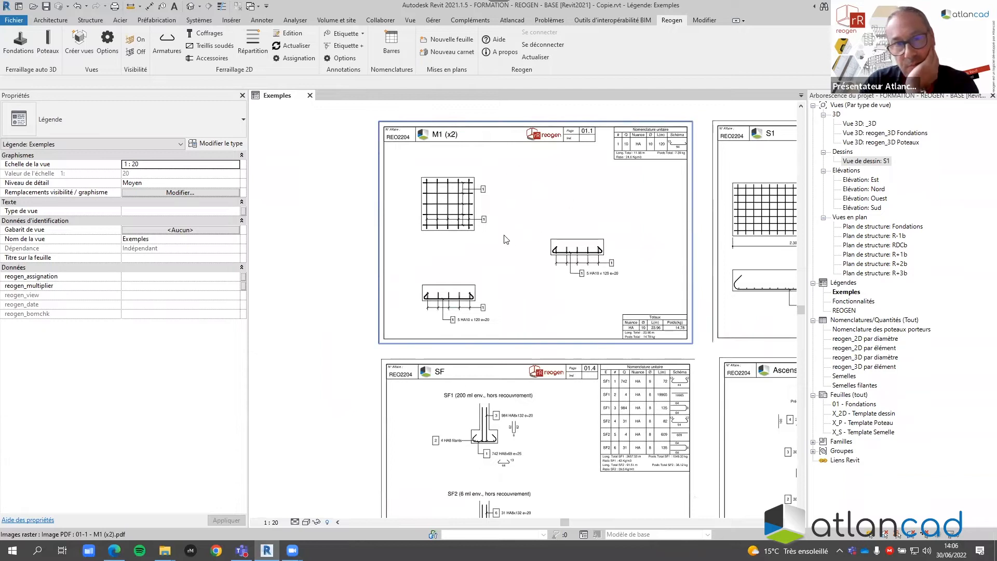
# - Examine the M1 (x2) footing sheet, including its unit bar schedule, steel ratio and totals table
pyautogui.moveTo(497, 242); pyautogui.dragTo(448, 234, button='middle')
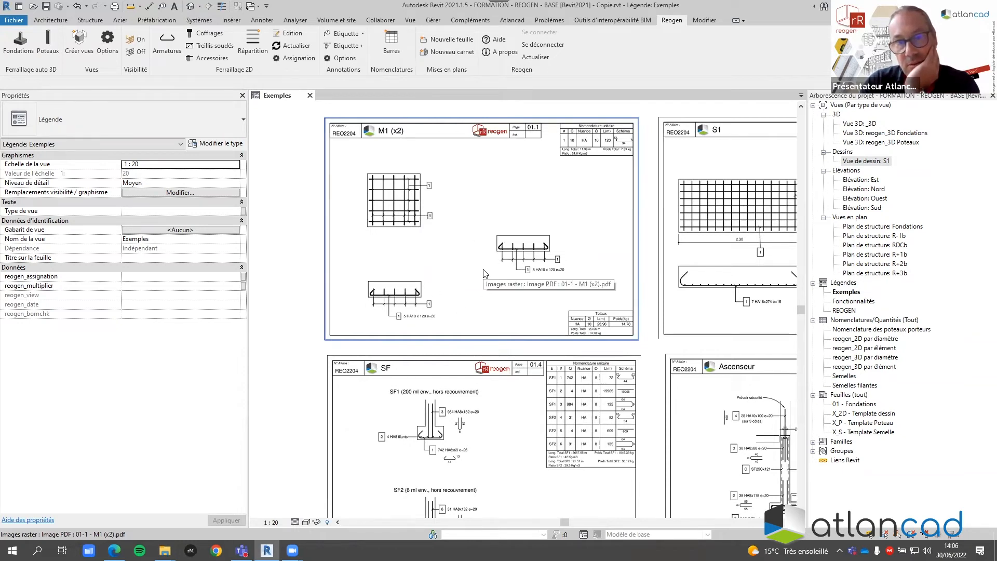
pyautogui.scroll(5, 623, 139)
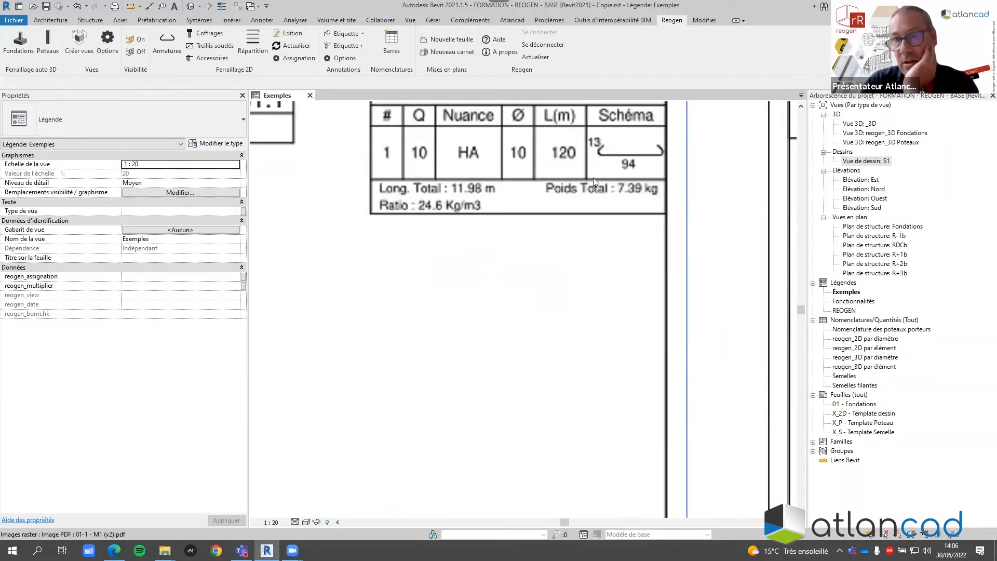
pyautogui.scroll(-2, 593, 178)
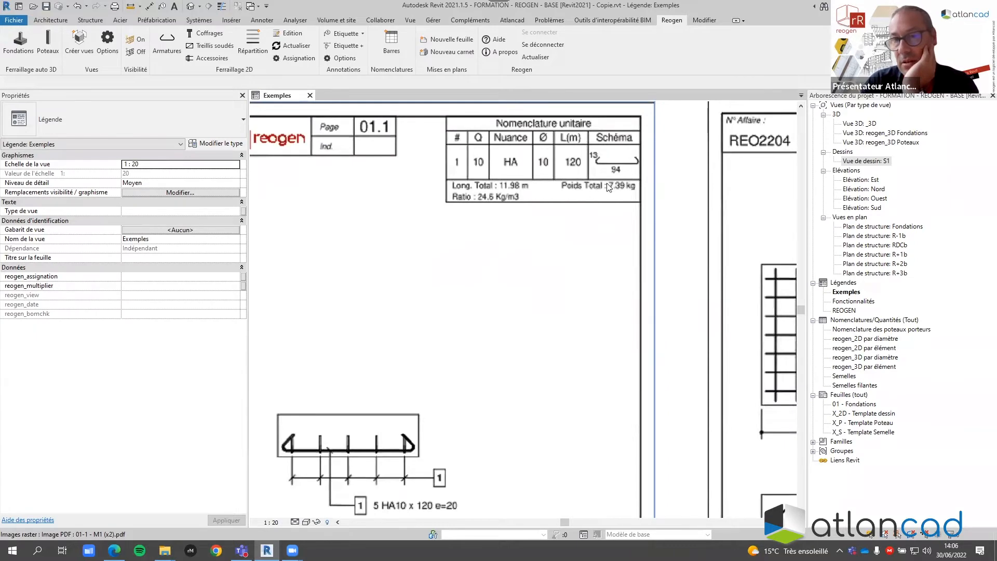
pyautogui.scroll(-2, 534, 181)
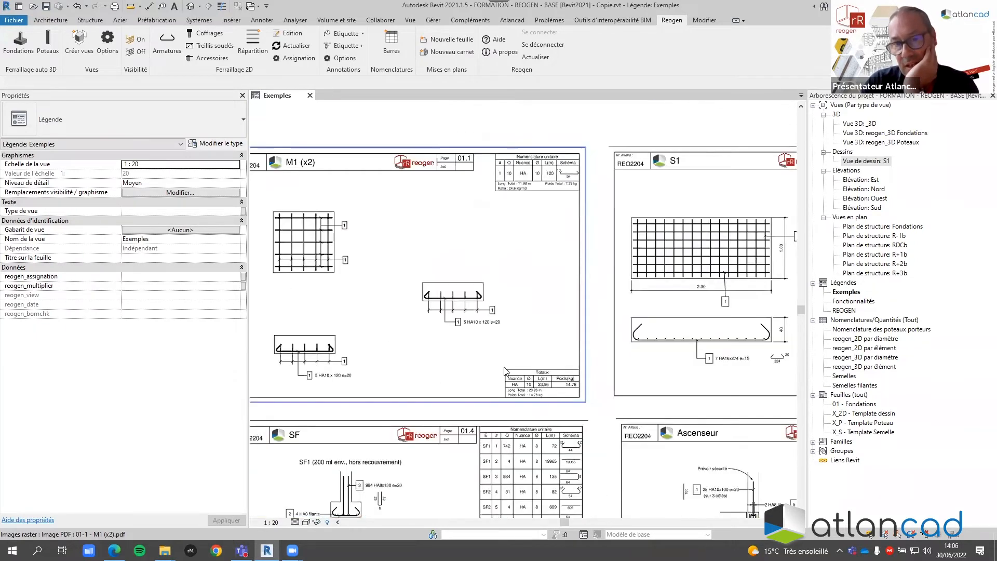
pyautogui.scroll(4, 529, 179)
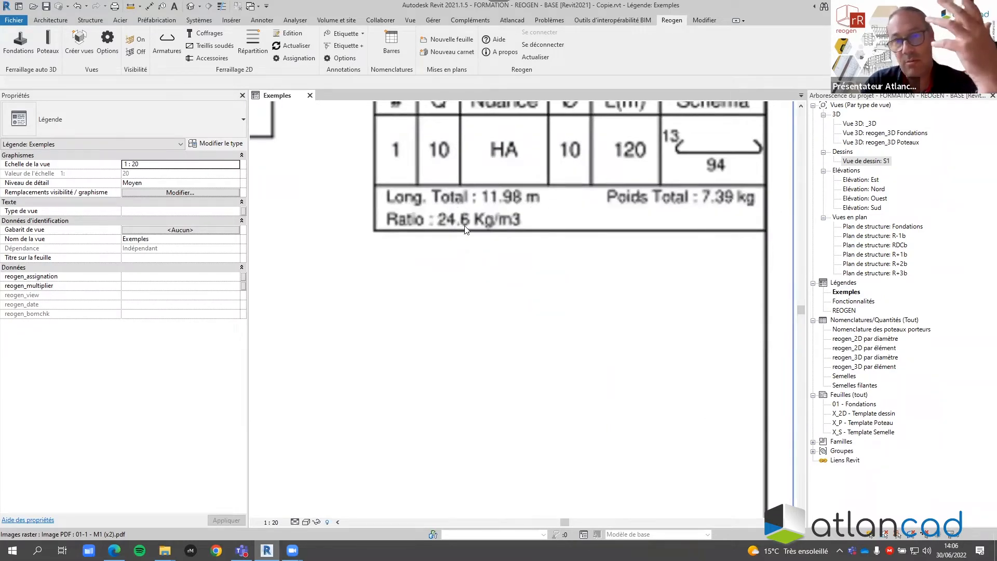
pyautogui.scroll(-1, 473, 234)
pyautogui.scroll(-3, 472, 234)
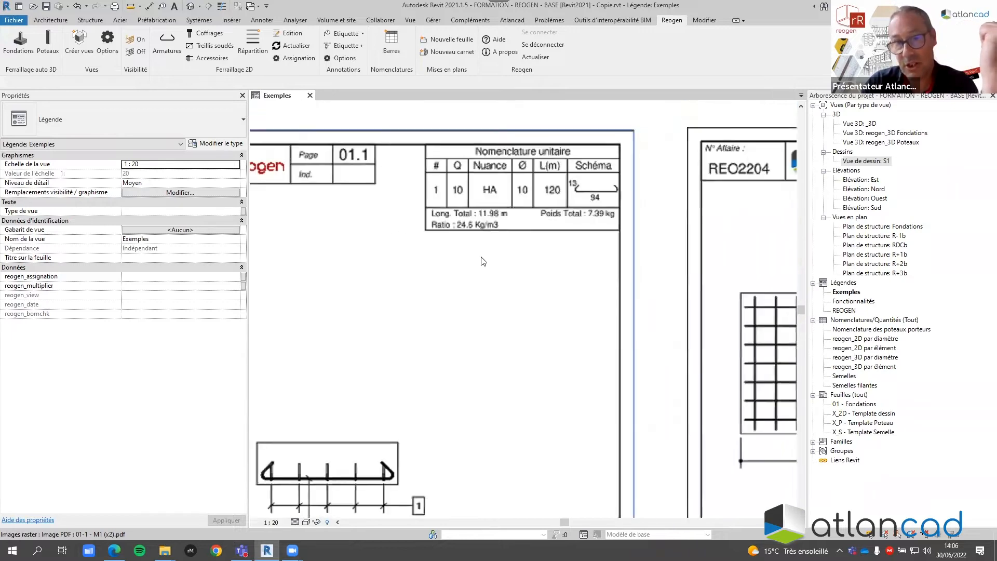
pyautogui.scroll(4, 486, 464)
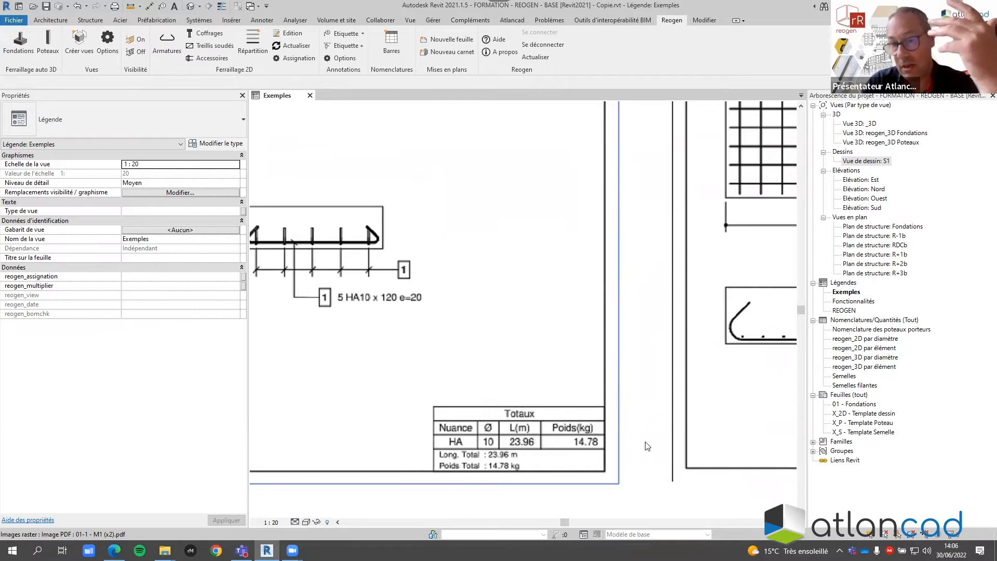
pyautogui.scroll(-5, 491, 341)
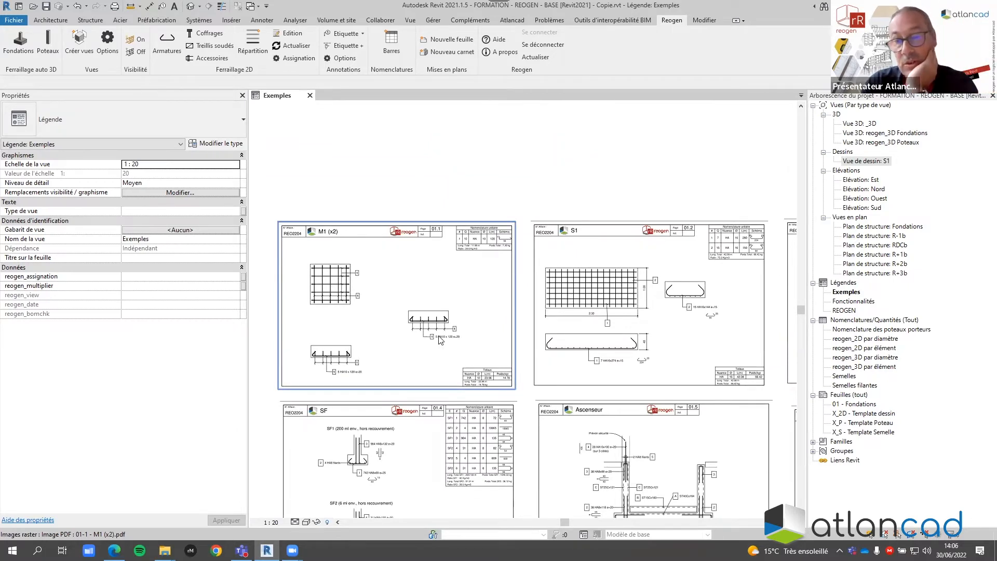
# - Examine the S1 and S2 footing sheets, checking their reinforcement plans, sections, bar labels and schedules
pyautogui.click(610, 293)
pyautogui.moveTo(610, 293); pyautogui.dragTo(492, 269, button='middle')
pyautogui.click(269, 277)
pyautogui.moveTo(269, 277); pyautogui.dragTo(515, 256, button='middle')
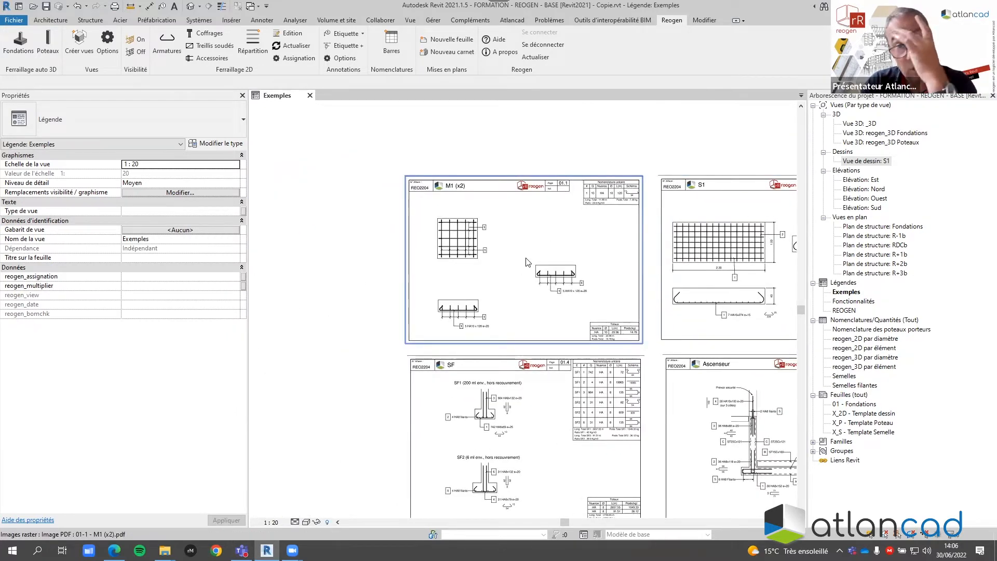
pyautogui.moveTo(564, 262); pyautogui.dragTo(439, 230, button='middle')
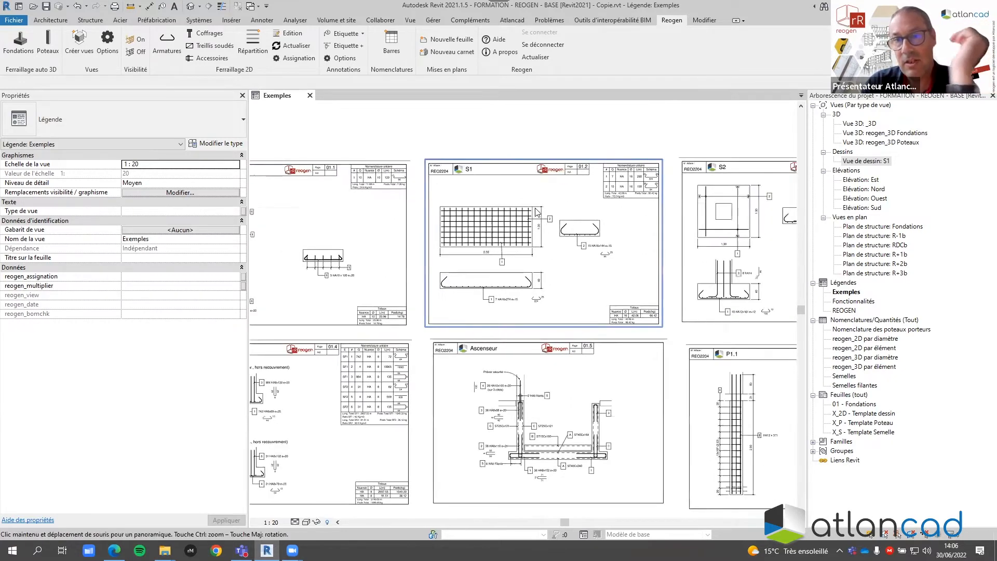
pyautogui.scroll(2, 525, 267)
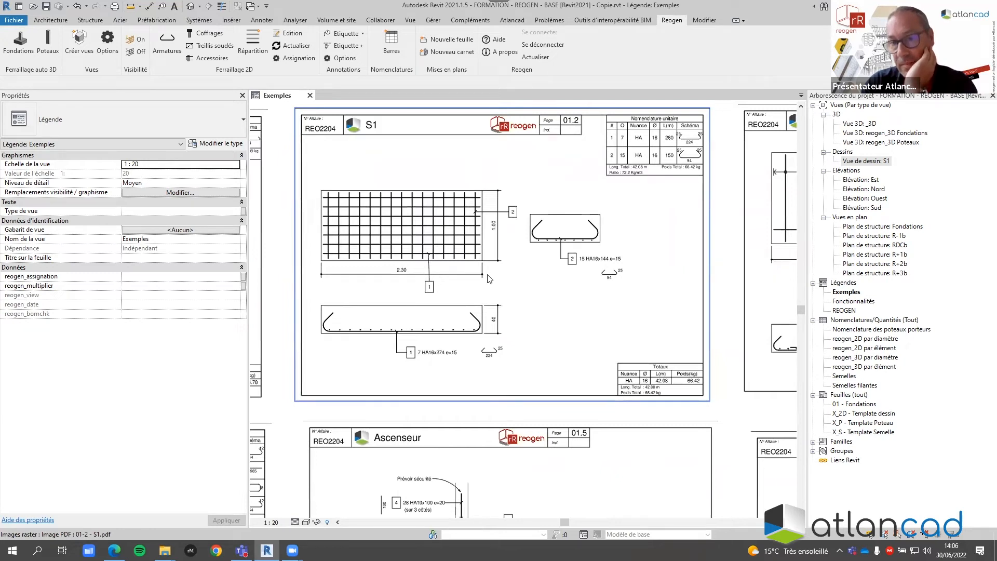
pyautogui.scroll(-3, 603, 249)
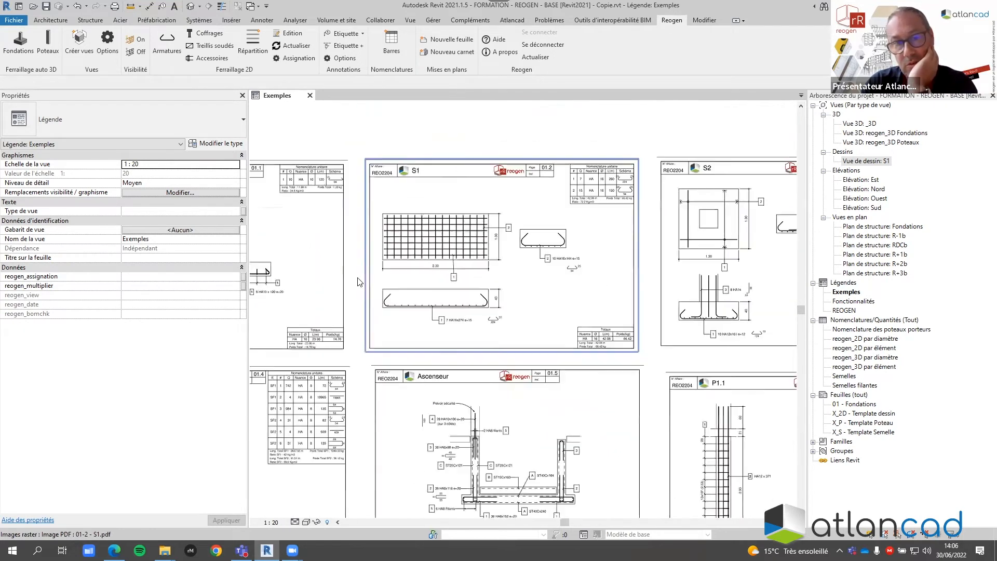
pyautogui.moveTo(602, 244); pyautogui.dragTo(662, 241, button='middle')
pyautogui.moveTo(588, 252); pyautogui.dragTo(399, 239, button='middle')
pyautogui.moveTo(634, 224); pyautogui.dragTo(316, 238, button='middle')
pyautogui.moveTo(743, 182); pyautogui.dragTo(593, 188, button='middle')
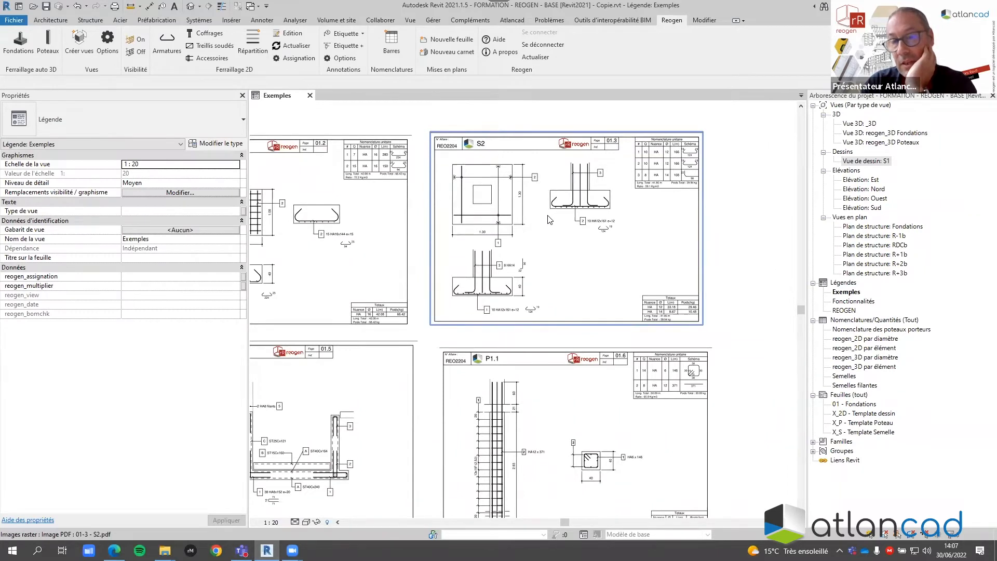
pyautogui.scroll(5, 690, 158)
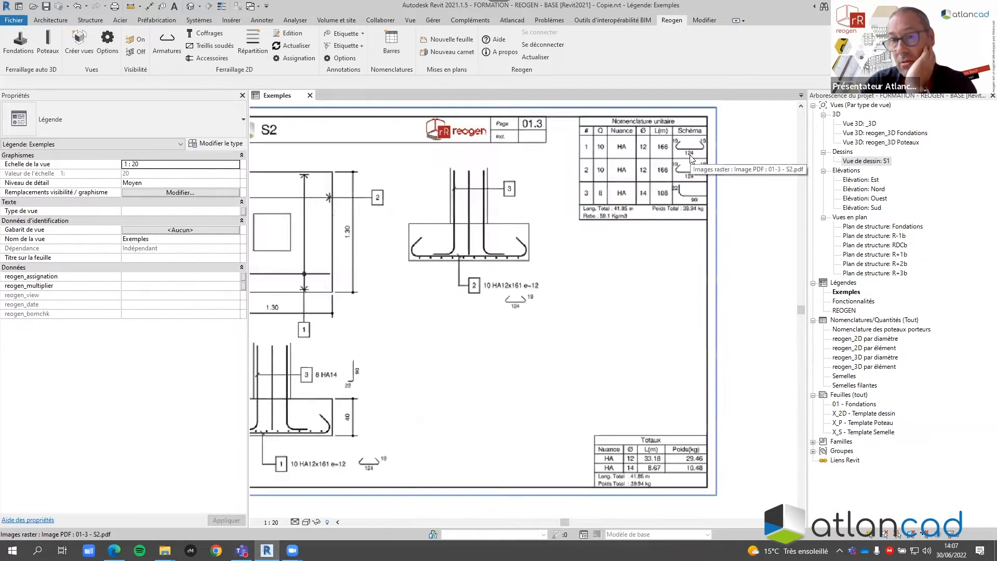
pyautogui.scroll(-10, 688, 159)
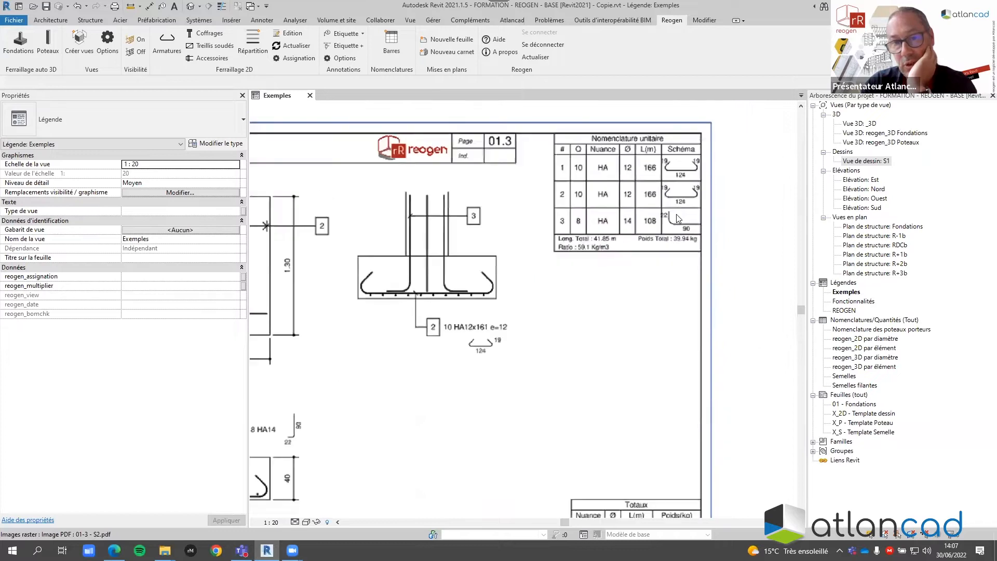
# - Examine the SF strip footing sheet and the Ascenseur lift pit section with its bar and mesh labels
pyautogui.moveTo(716, 195); pyautogui.dragTo(738, 185, button='middle')
pyautogui.moveTo(408, 326); pyautogui.dragTo(636, 235, button='middle')
pyautogui.scroll(4, 470, 278)
pyautogui.scroll(-3, 534, 268)
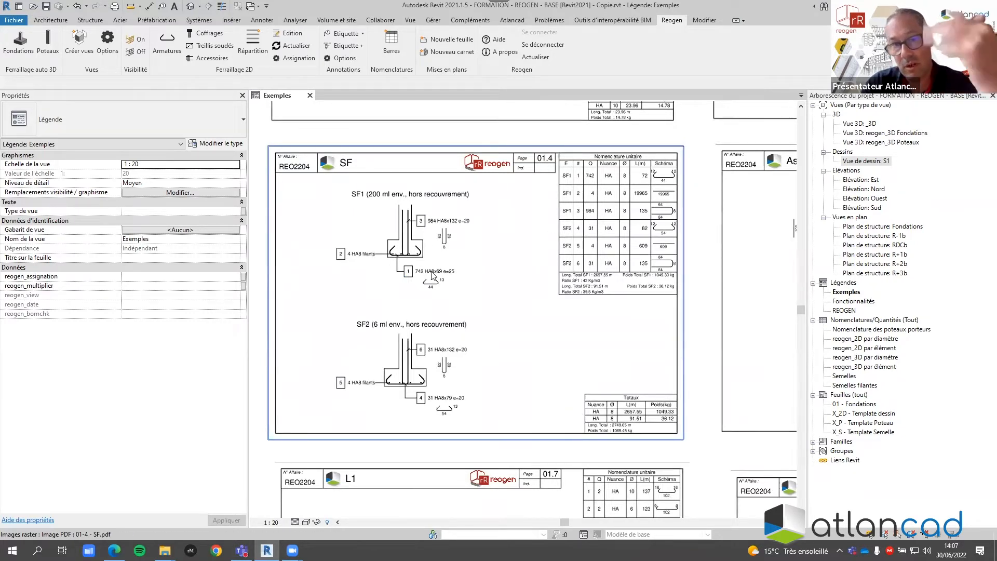
pyautogui.scroll(-1, 430, 298)
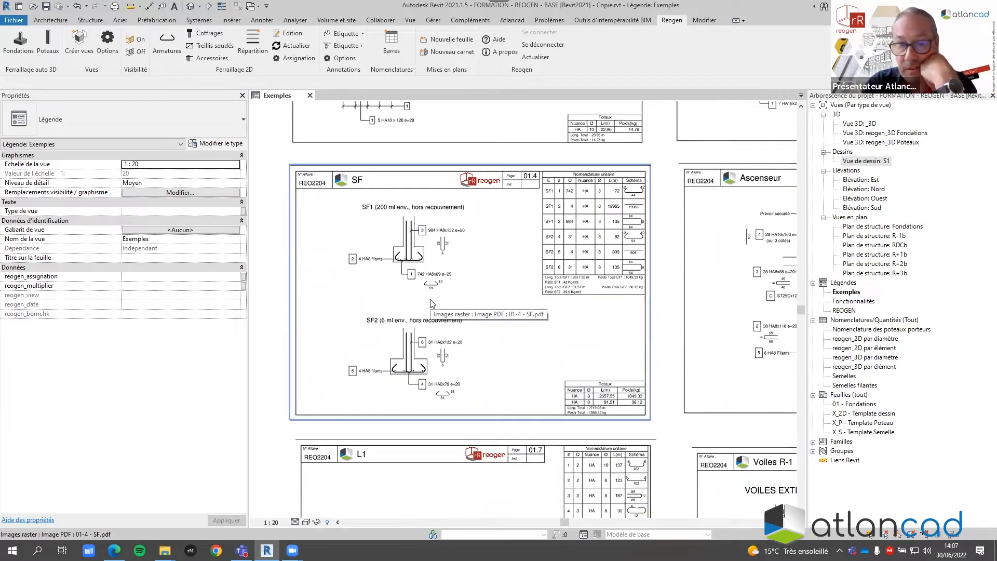
pyautogui.scroll(-2, 430, 303)
pyautogui.moveTo(430, 303); pyautogui.dragTo(182, 313, button='middle')
pyautogui.scroll(2, 488, 332)
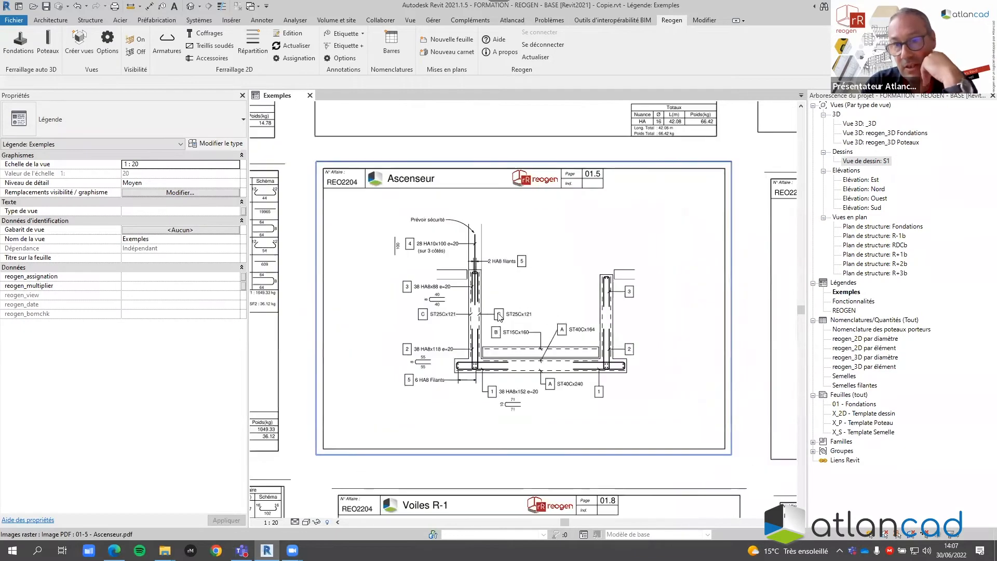
pyautogui.scroll(1, 488, 331)
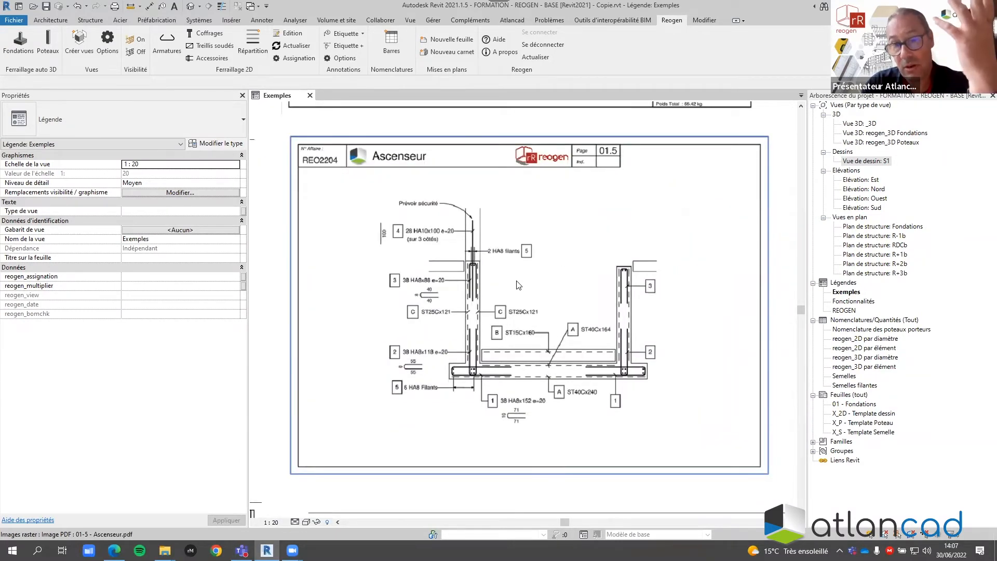
pyautogui.scroll(-4, 466, 282)
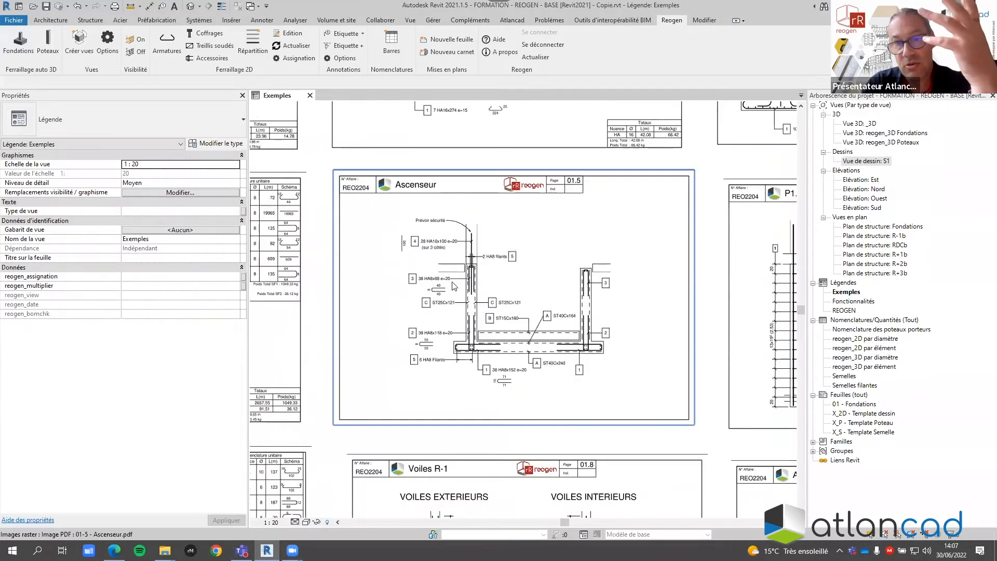
# - Examine the P1.1 column sheet and the L1 lintel sheet with their sections, bar labels and schedules
pyautogui.moveTo(502, 283); pyautogui.dragTo(392, 280, button='middle')
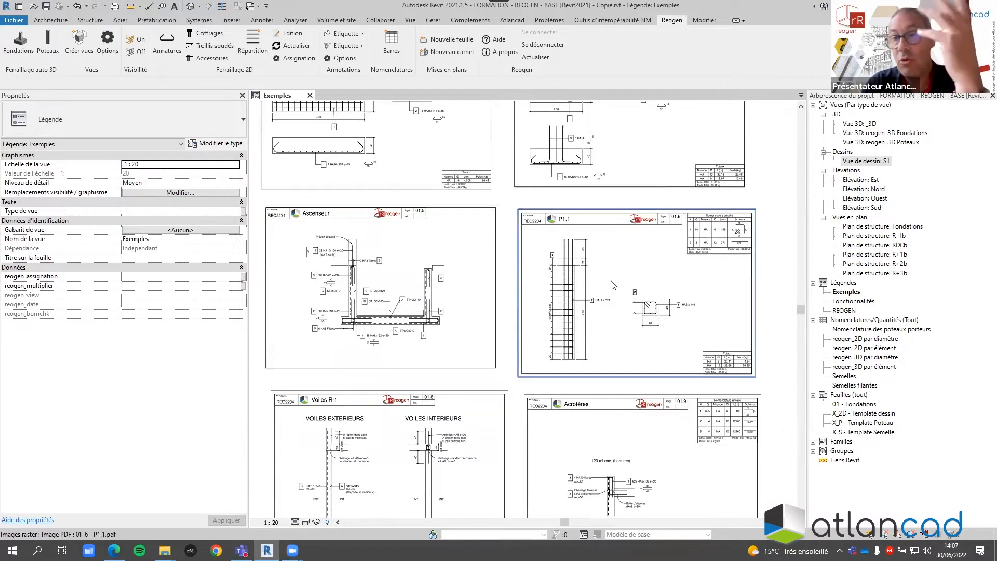
pyautogui.scroll(2, 707, 281)
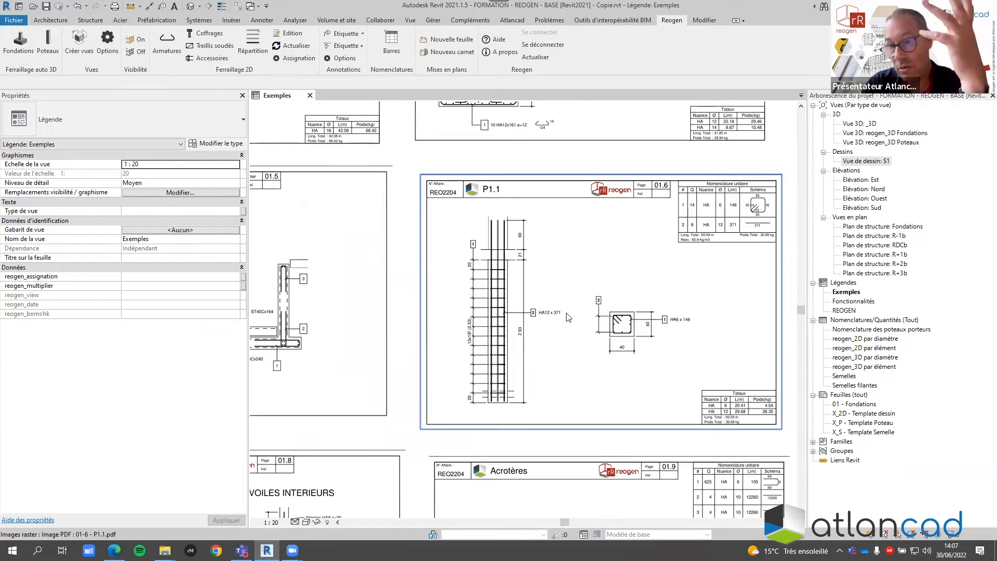
pyautogui.scroll(-3, 608, 287)
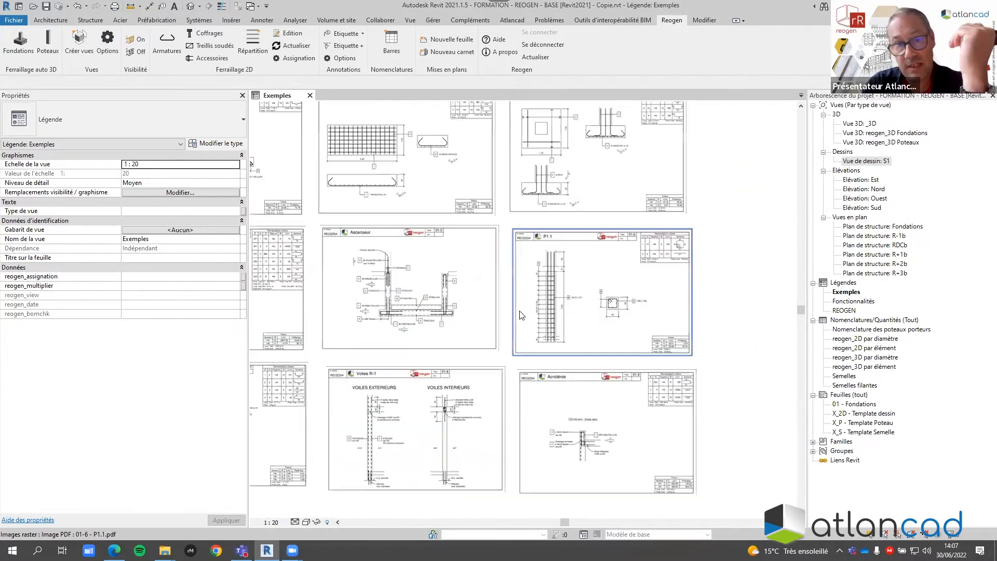
pyautogui.scroll(3, 535, 290)
pyautogui.scroll(2, 598, 297)
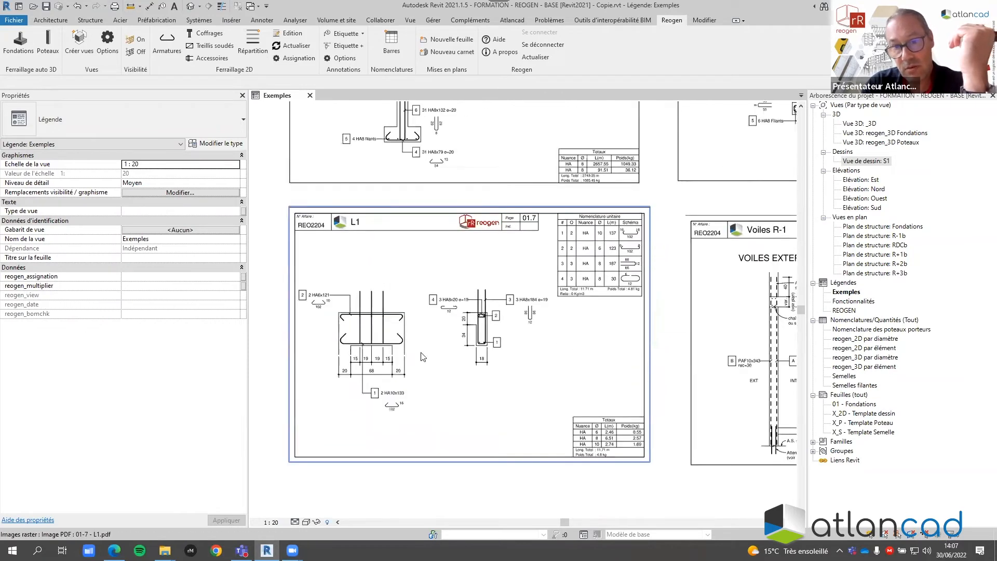
pyautogui.scroll(-3, 591, 325)
# - Examine the exterior and interior wall sections on the Voiles R-1 sheet and the parapet detail on the Acrotères sheet
pyautogui.scroll(4, 566, 309)
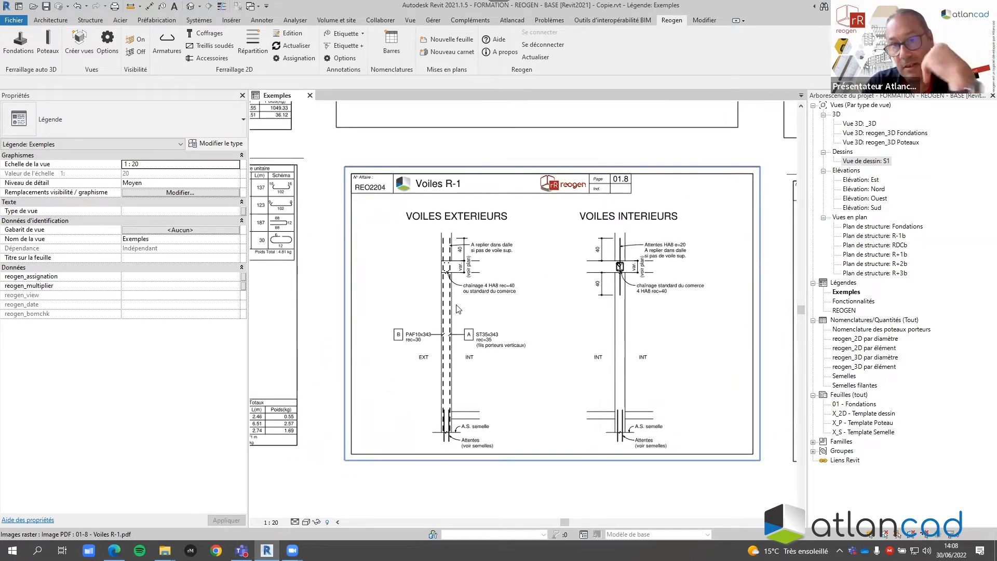
pyautogui.scroll(-1, 453, 312)
pyautogui.moveTo(653, 297); pyautogui.dragTo(472, 308, button='middle')
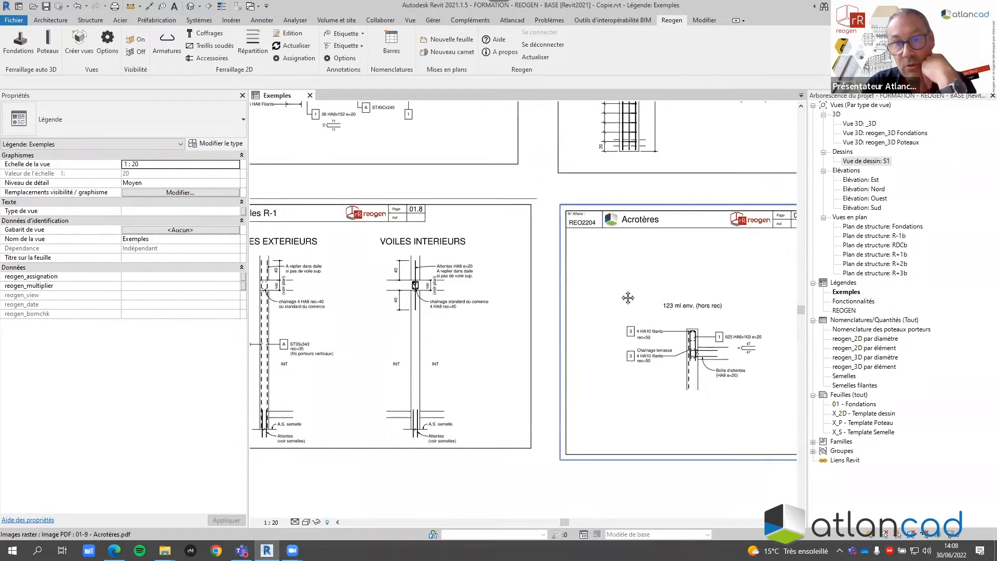
pyautogui.moveTo(626, 295); pyautogui.dragTo(533, 261, button='middle')
pyautogui.scroll(3, 716, 236)
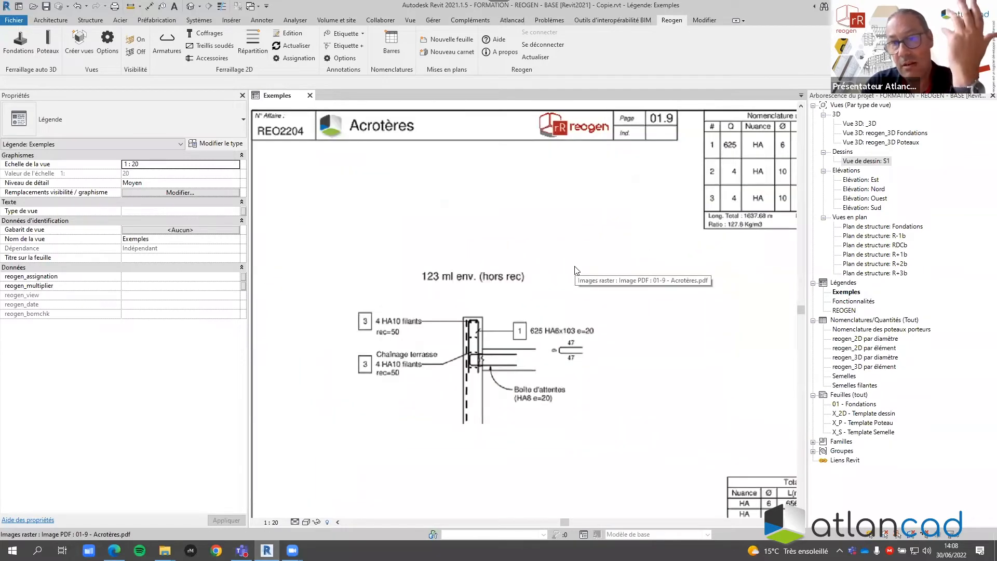
pyautogui.scroll(-2, 549, 270)
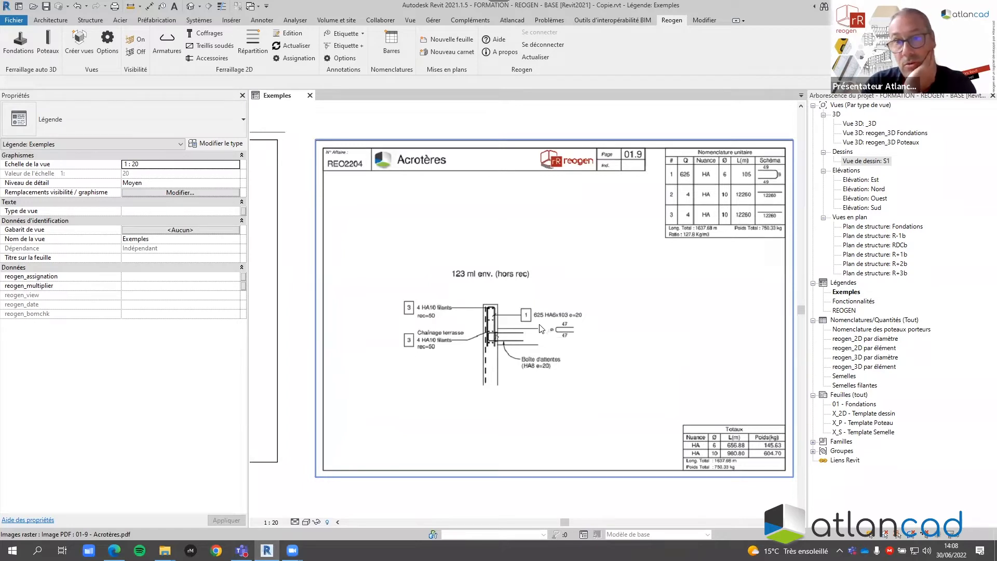
pyautogui.scroll(-6, 540, 328)
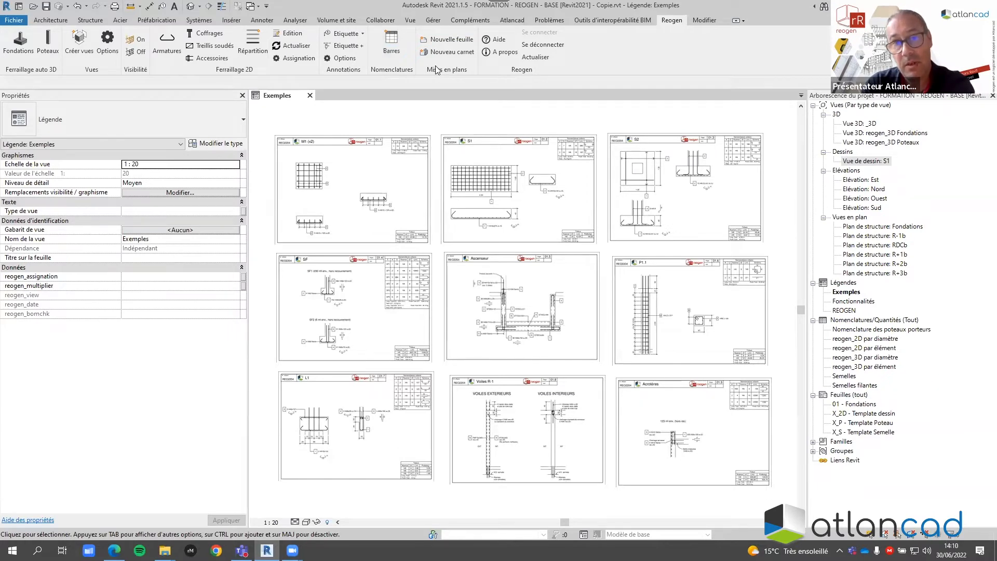
# - Open the Reogen user manual in Acrobat Reader with whole-page display and browse it to page 13
pyautogui.click(495, 42)
pyautogui.click(522, 54)
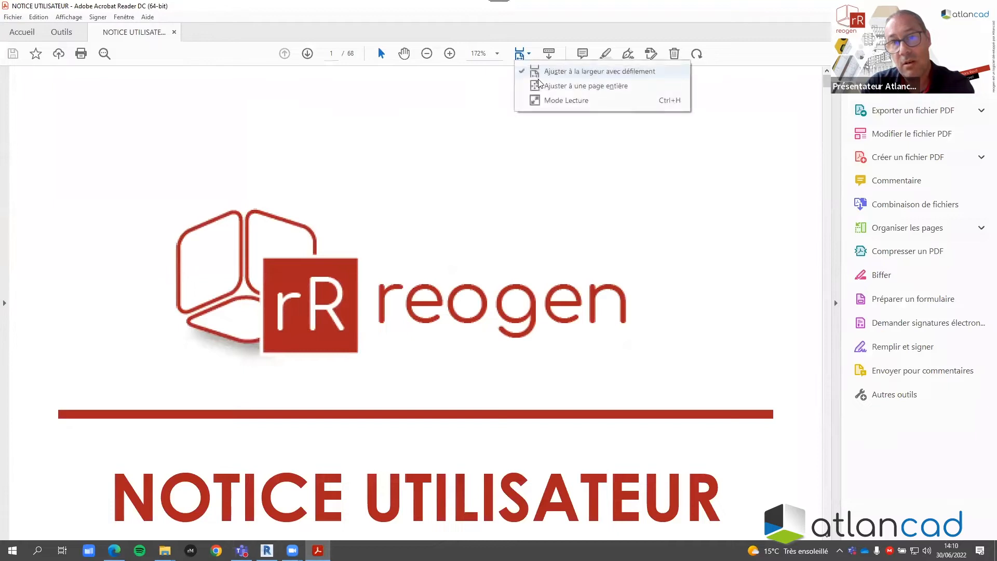
pyautogui.click(540, 86)
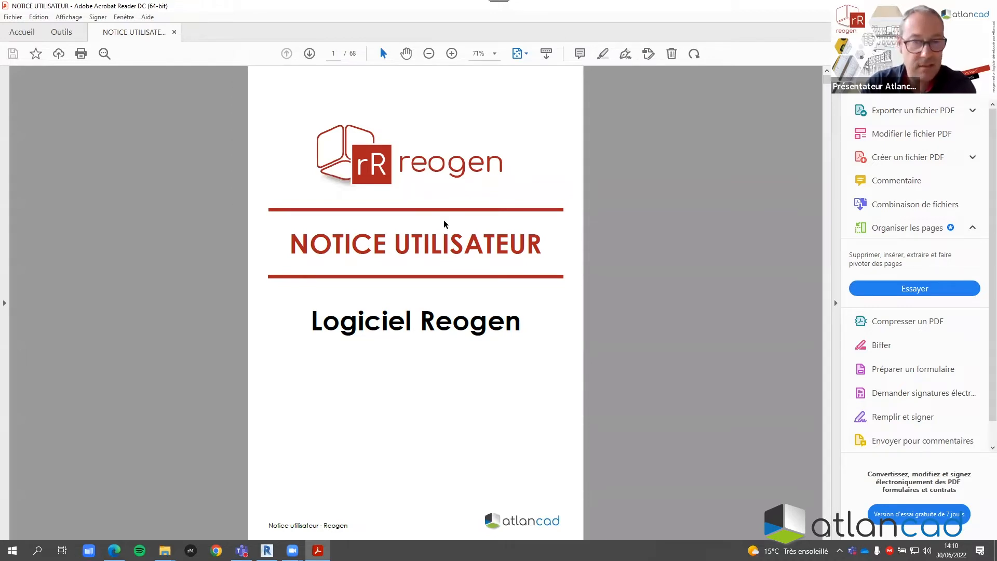
pyautogui.scroll(-10, 444, 224)
pyautogui.scroll(-5, 448, 223)
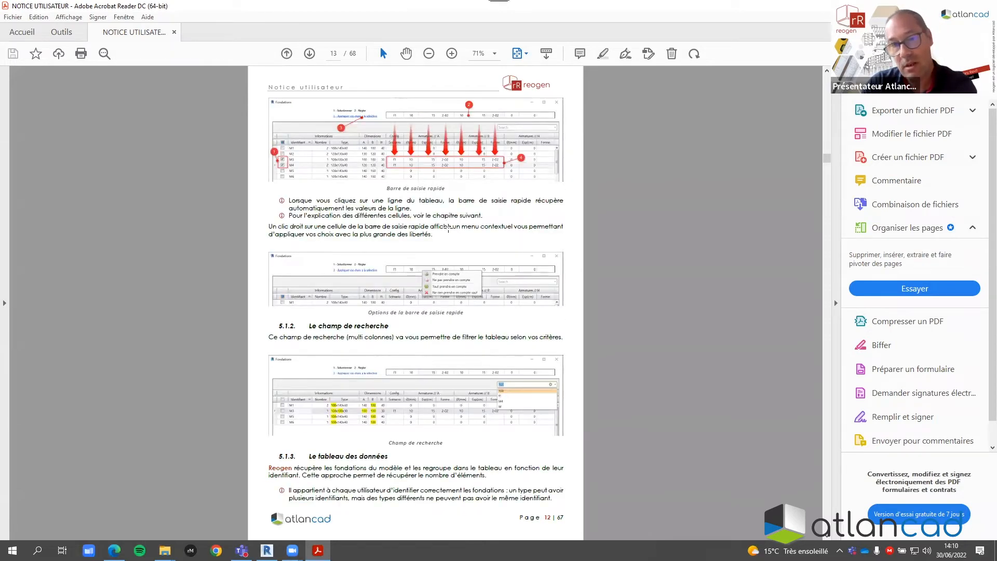
# - Read the manual's chapters on xlsx import and export and arming the selection through page 17, and close the manual
pyautogui.scroll(-3, 448, 226)
pyautogui.scroll(-2, 448, 228)
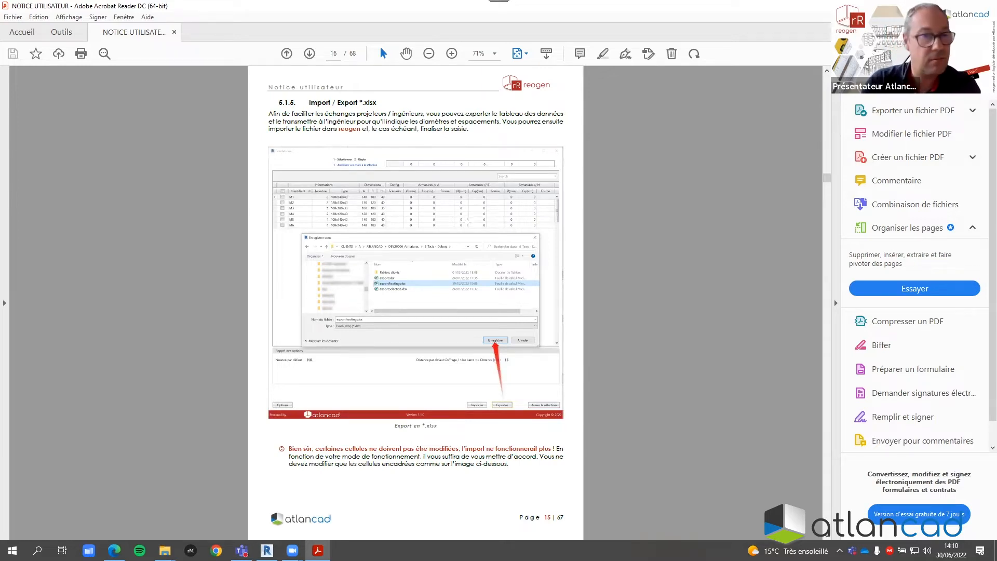
pyautogui.scroll(-2, 460, 214)
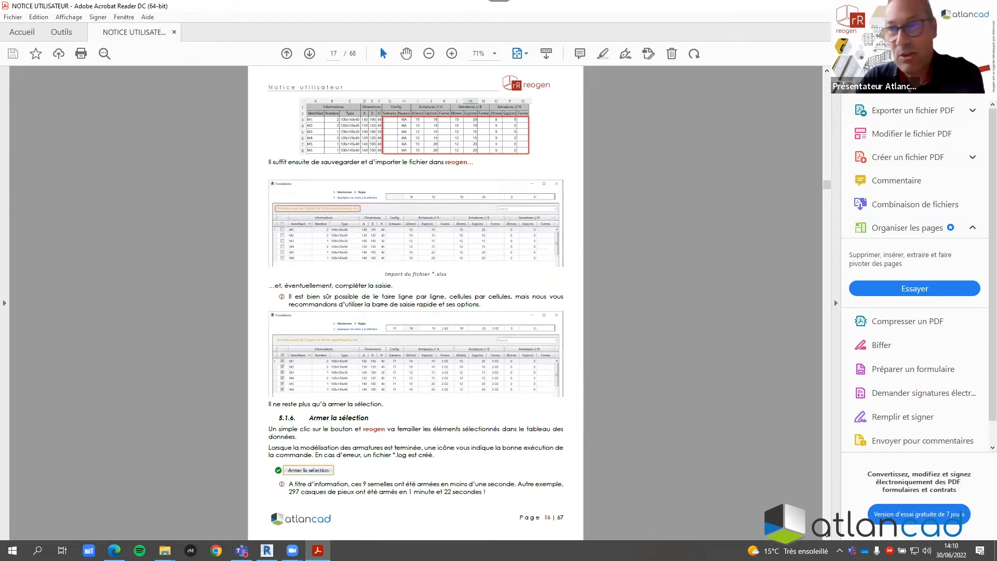
pyautogui.click(986, 5)
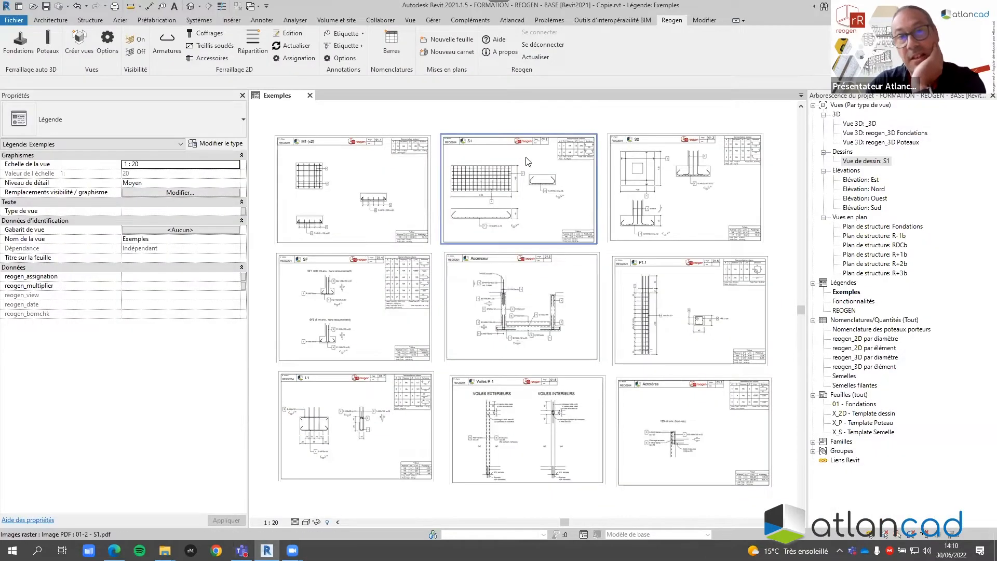
# - Open the _3D view and examine the reinforcement cage of the ground-level facade beam and its supporting column
pyautogui.doubleClick(871, 124)
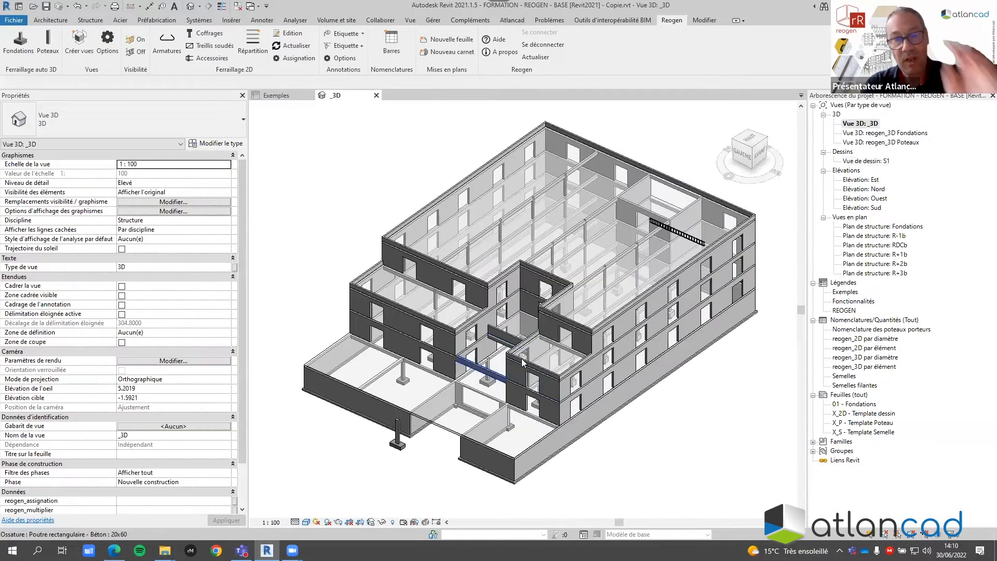
pyautogui.keyDown('shift'); pyautogui.moveTo(583, 383); pyautogui.dragTo(645, 444, button='middle'); pyautogui.keyUp('shift')
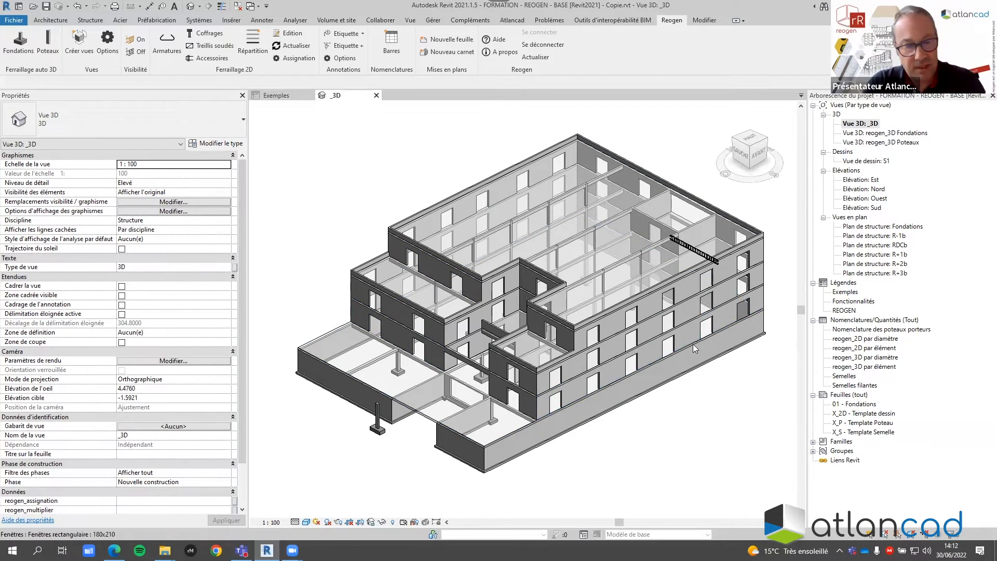
pyautogui.keyDown('shift'); pyautogui.moveTo(694, 349); pyautogui.dragTo(587, 426, button='middle'); pyautogui.keyUp('shift')
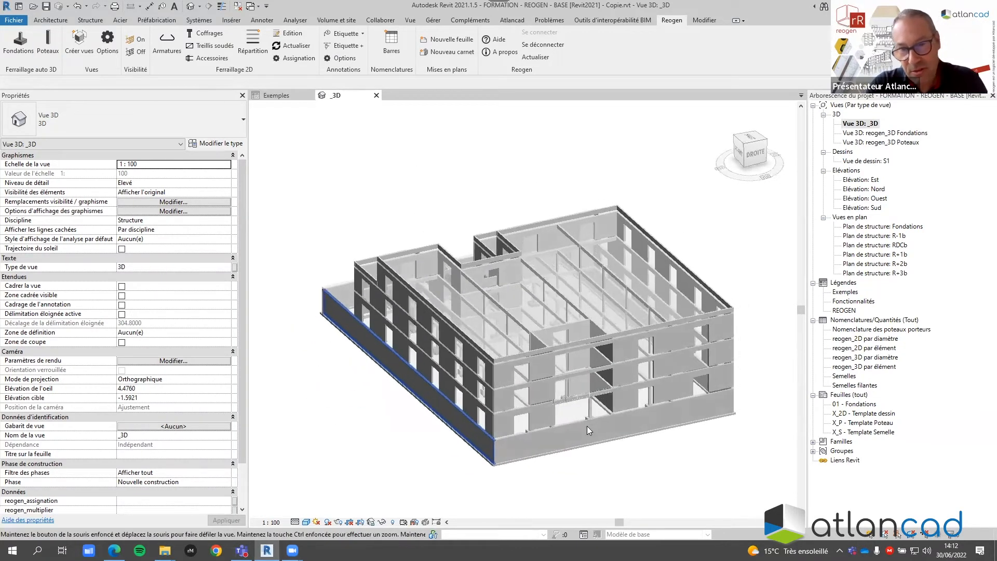
pyautogui.scroll(5, 586, 425)
pyautogui.scroll(5, 519, 277)
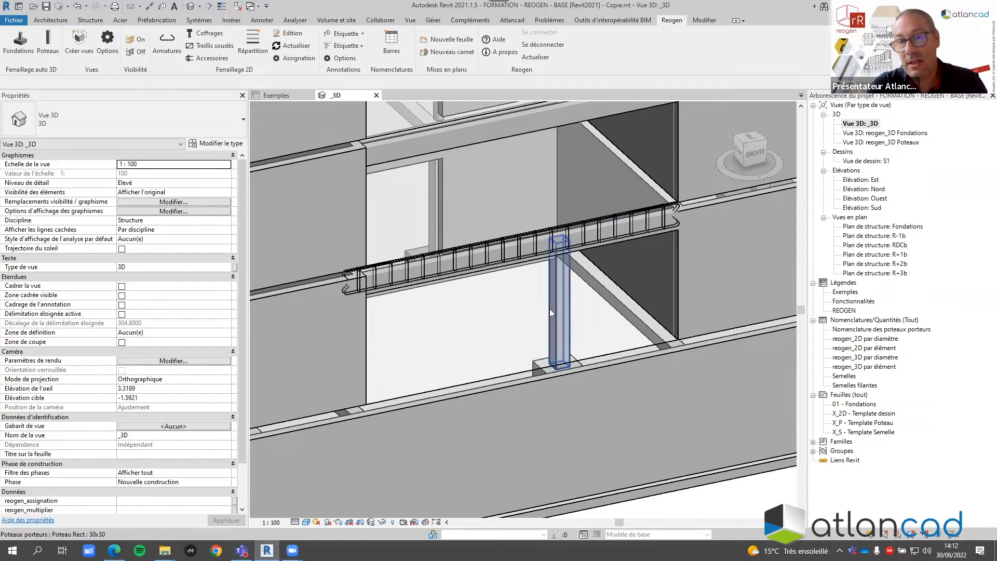
pyautogui.scroll(-1, 439, 340)
pyautogui.scroll(-1, 439, 344)
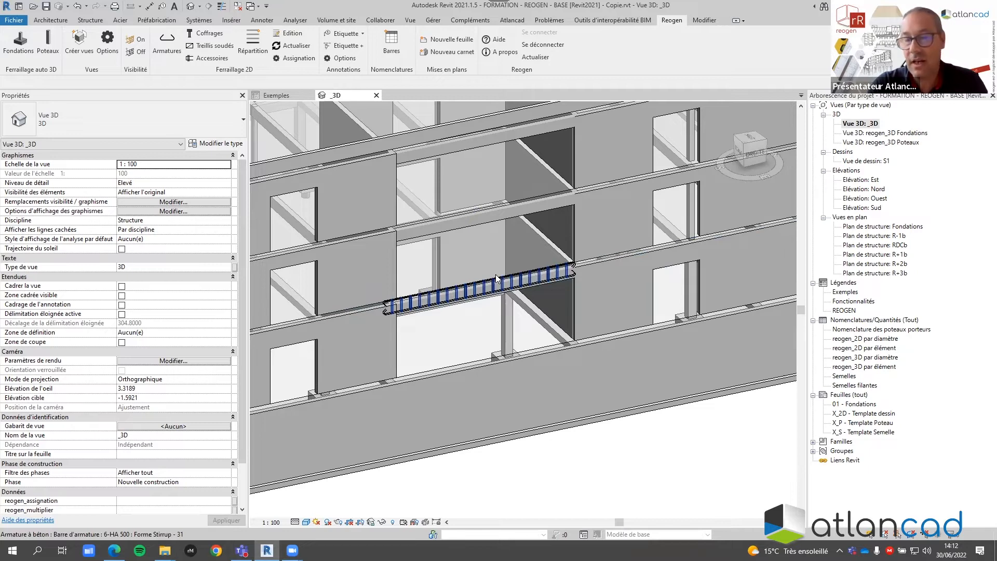
# - Open the Reogen bar schedule, examine the Tous les champs table at full size, and close it
pyautogui.click(392, 46)
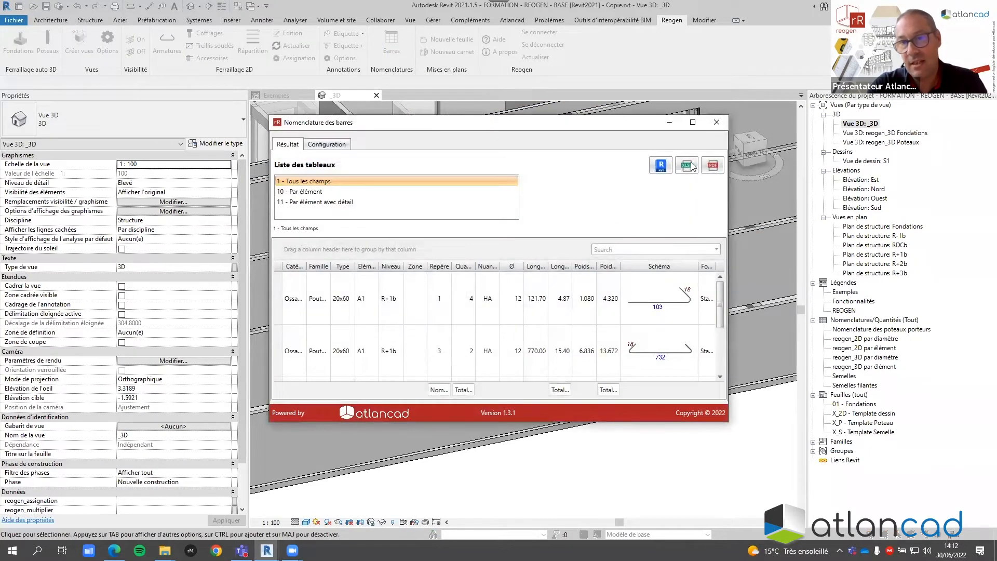
pyautogui.click(692, 123)
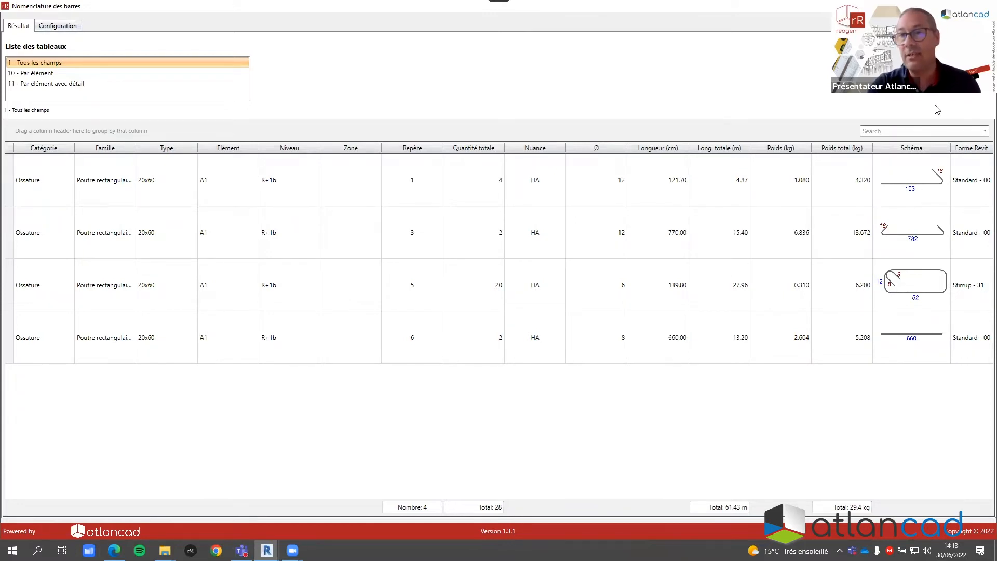
pyautogui.click(985, 6)
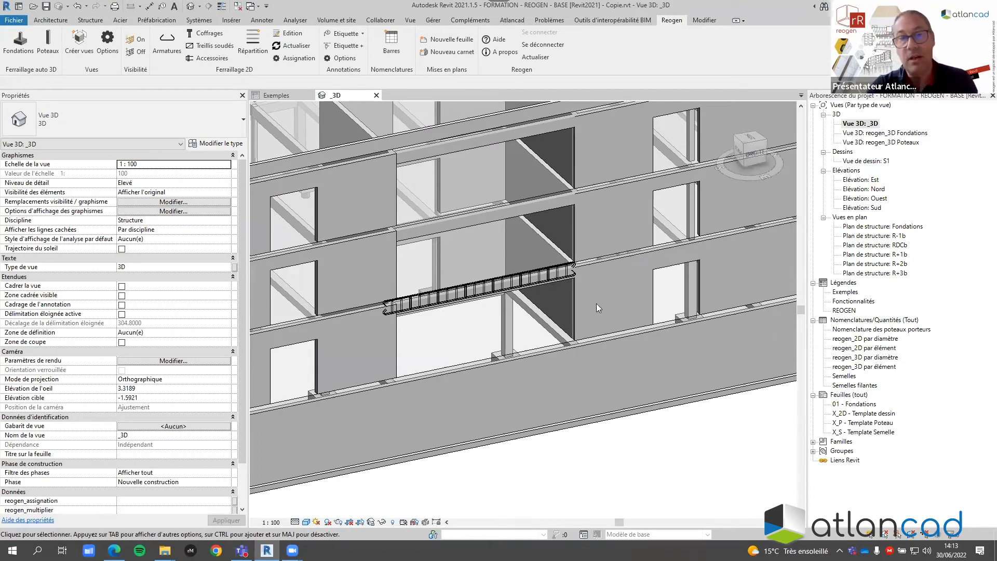
# - Examine the whole building in the 3D view and open the Fondations reinforcement table
pyautogui.scroll(-5, 596, 303)
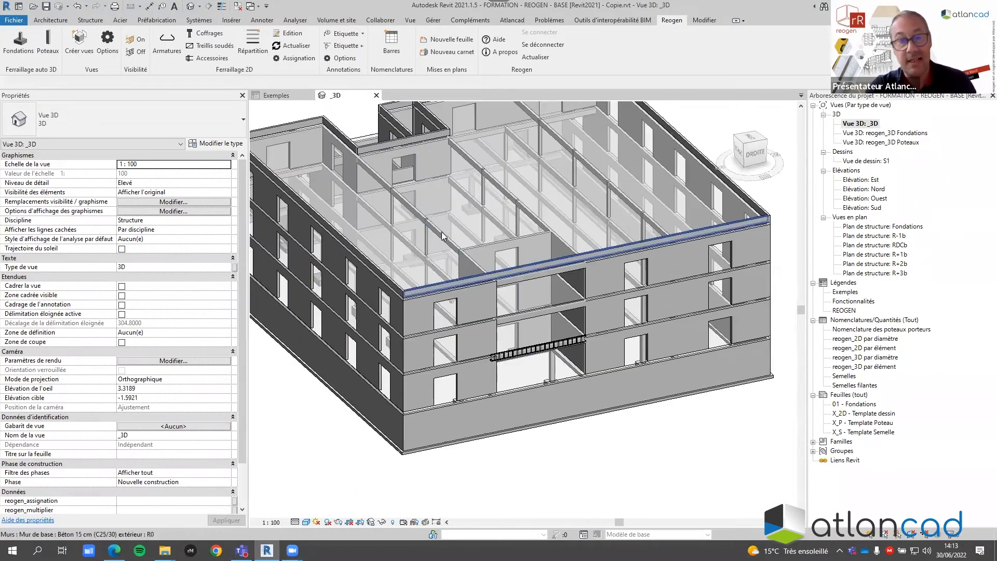
pyautogui.keyDown('shift'); pyautogui.moveTo(443, 236); pyautogui.dragTo(272, 134, button='middle'); pyautogui.keyUp('shift')
pyautogui.moveTo(461, 255); pyautogui.dragTo(502, 239, button='middle')
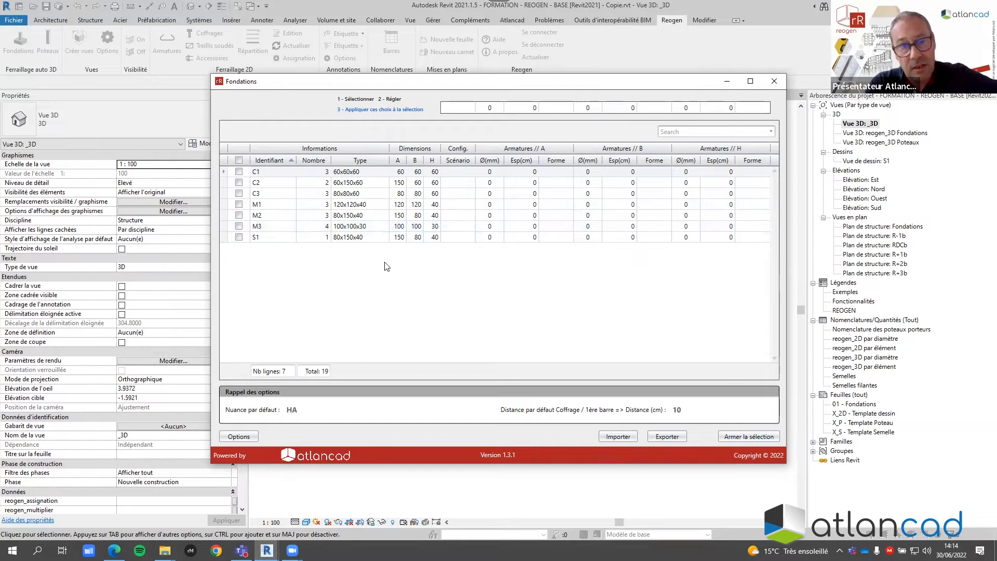
# - Review the Reogen options for default steel grade, permitted diameters, bar shapes and the foundations' formwork-to-first-bar distance
pyautogui.click(244, 435)
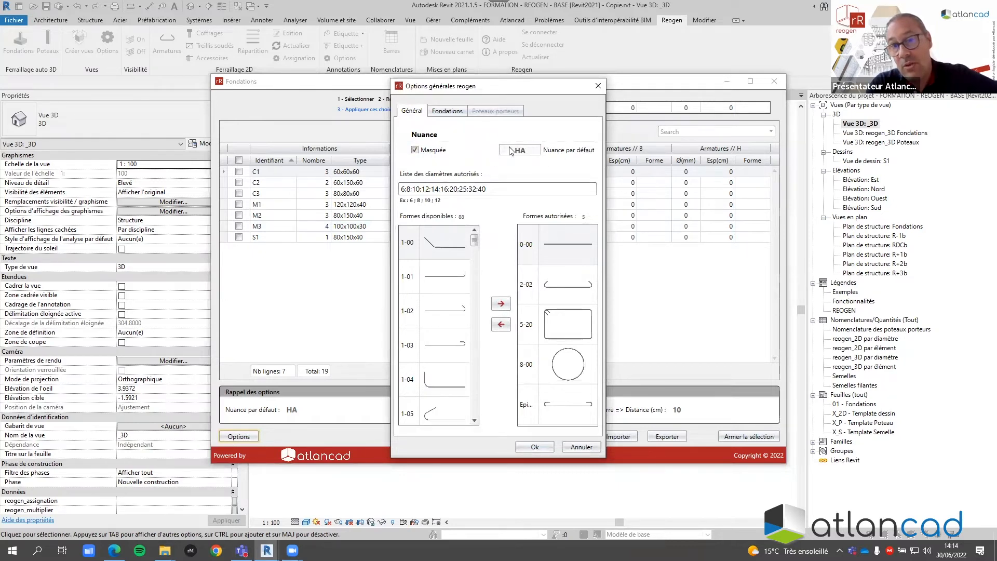
pyautogui.moveTo(519, 190); pyautogui.dragTo(382, 194)
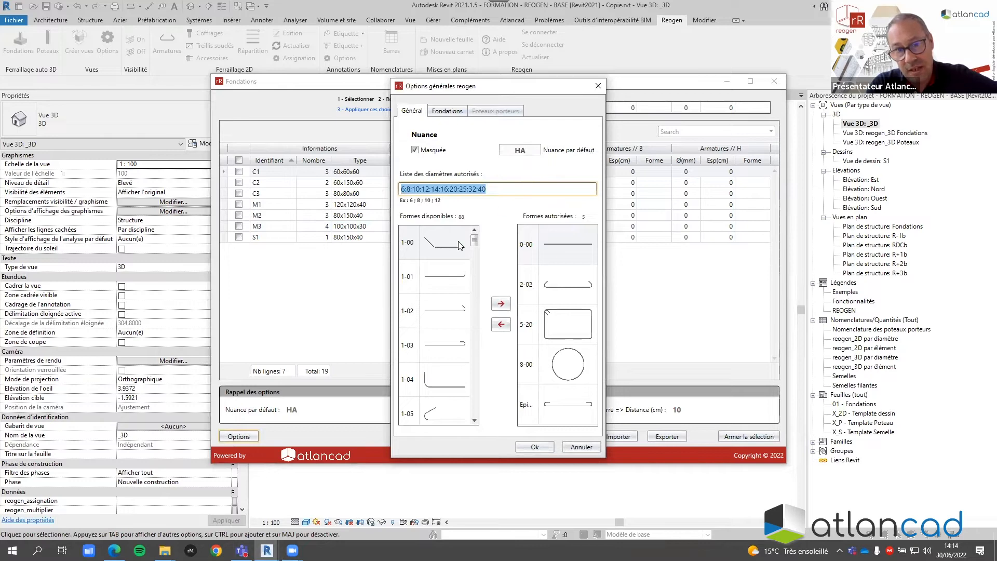
pyautogui.moveTo(472, 241)
pyautogui.mouseDown()
pyautogui.moveTo(479, 419)
pyautogui.moveTo(474, 270)
pyautogui.moveTo(485, 237)
pyautogui.mouseUp()
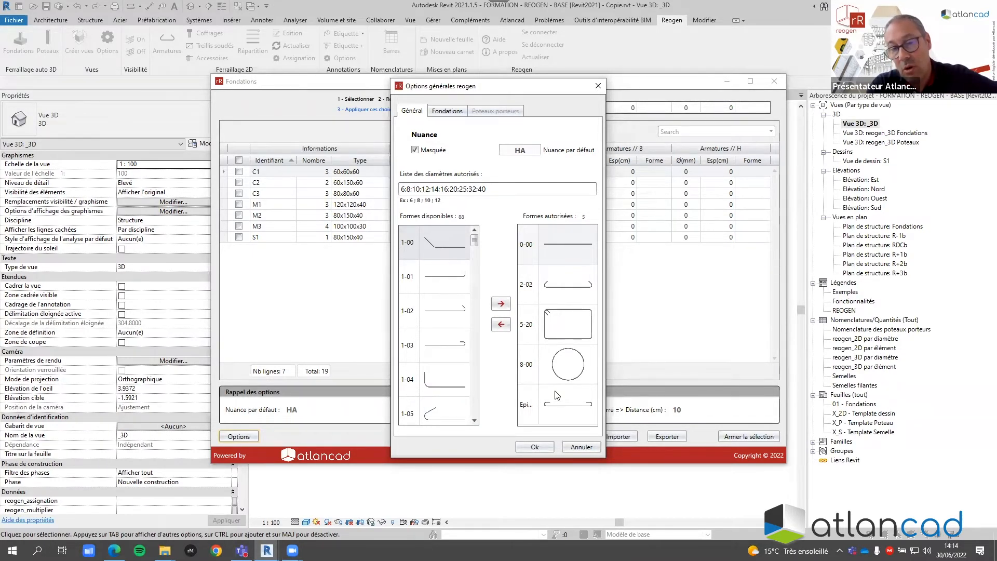
pyautogui.click(444, 112)
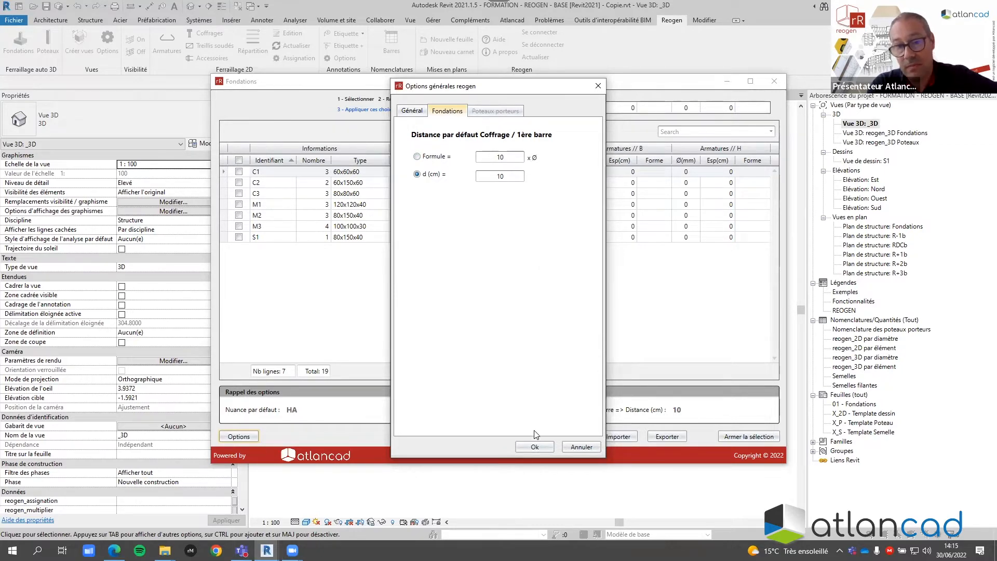
pyautogui.click(536, 445)
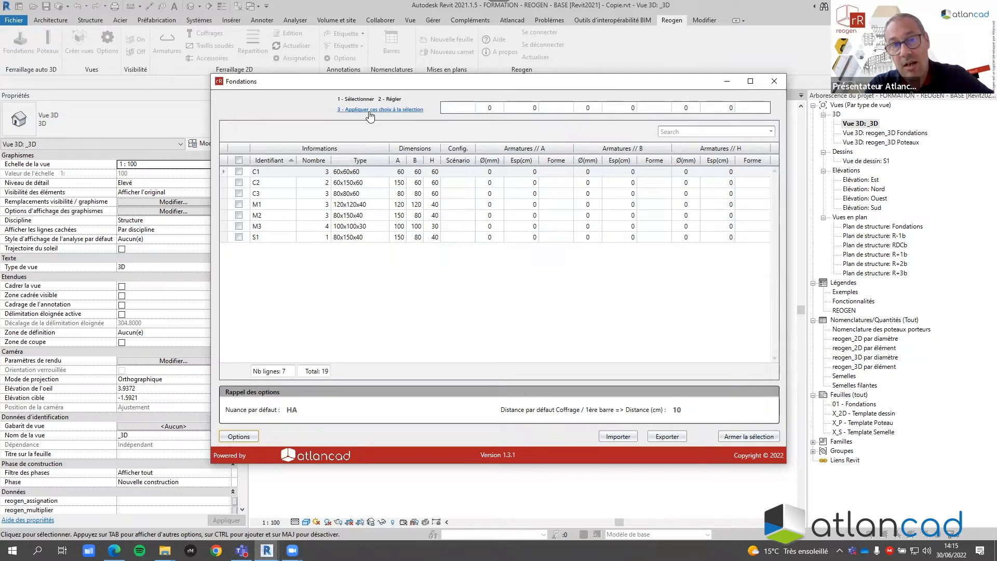
# - Select foundations C1, C2 and C3 and set their scenario to f5, Cage avec cadres selon A,B et H
pyautogui.click(239, 172)
pyautogui.click(239, 182)
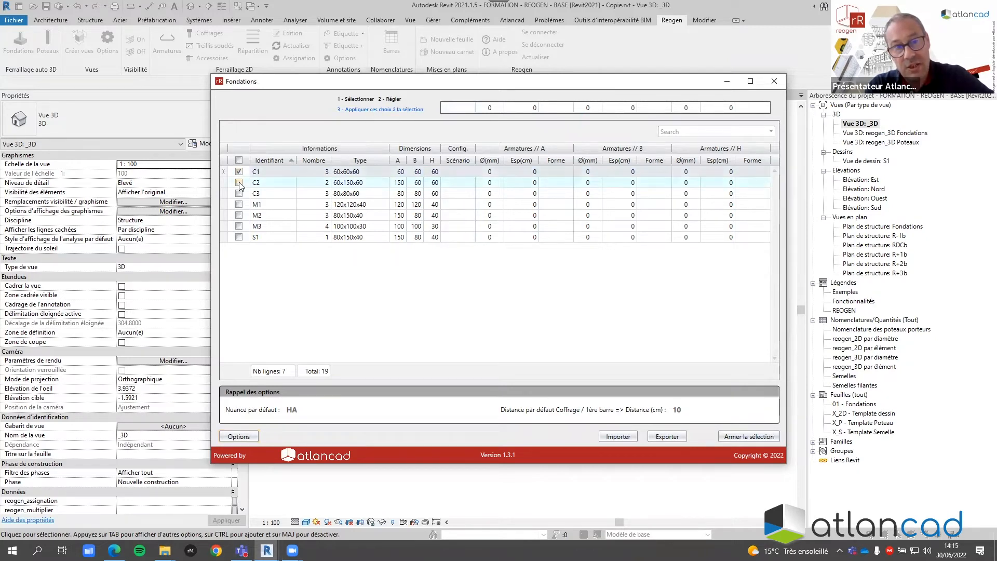
pyautogui.click(239, 193)
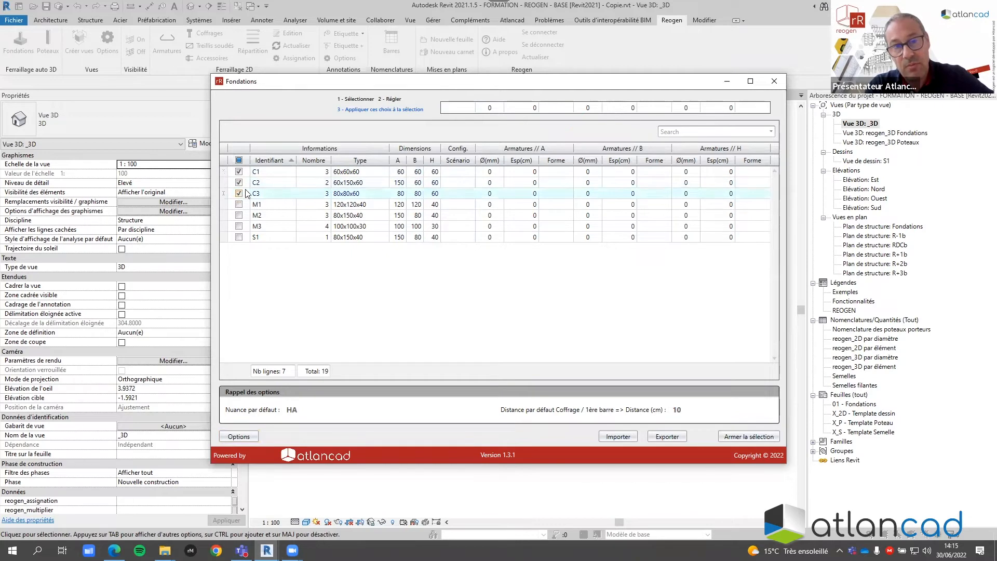
pyautogui.click(471, 108)
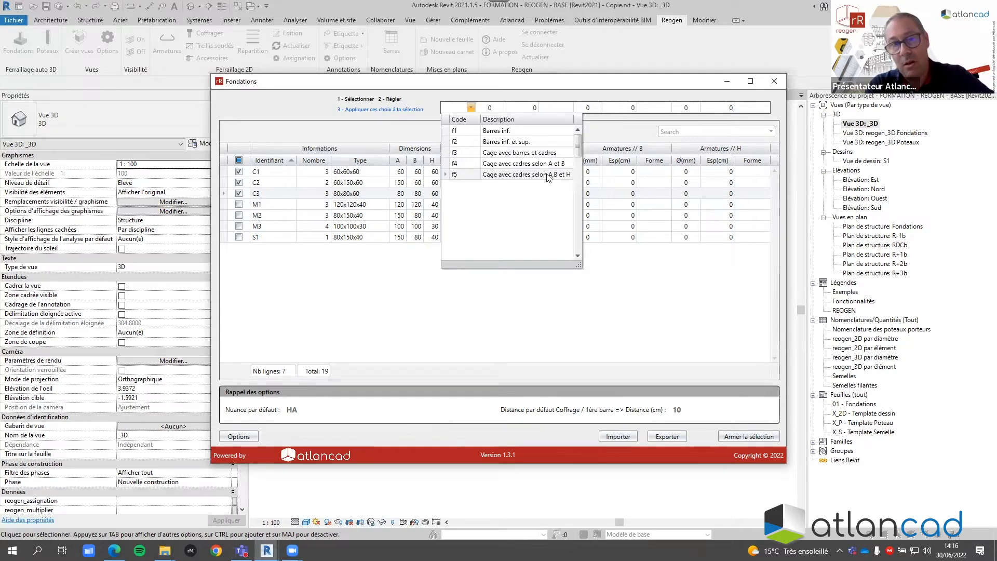
pyautogui.click(469, 177)
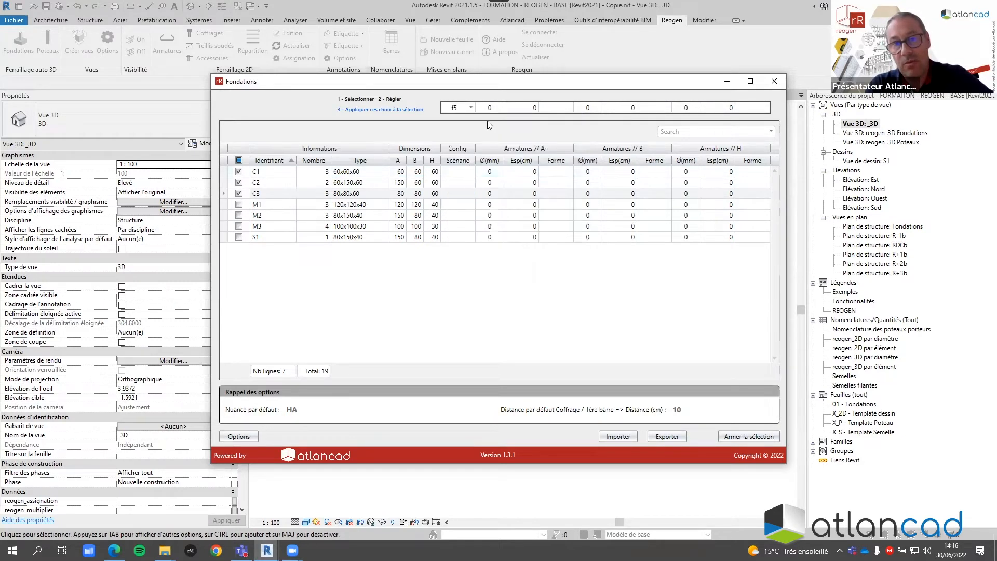
# - Set the A-direction reinforcement to 10 mm diameter, 10 cm spacing and shape 5-20
pyautogui.click(499, 108)
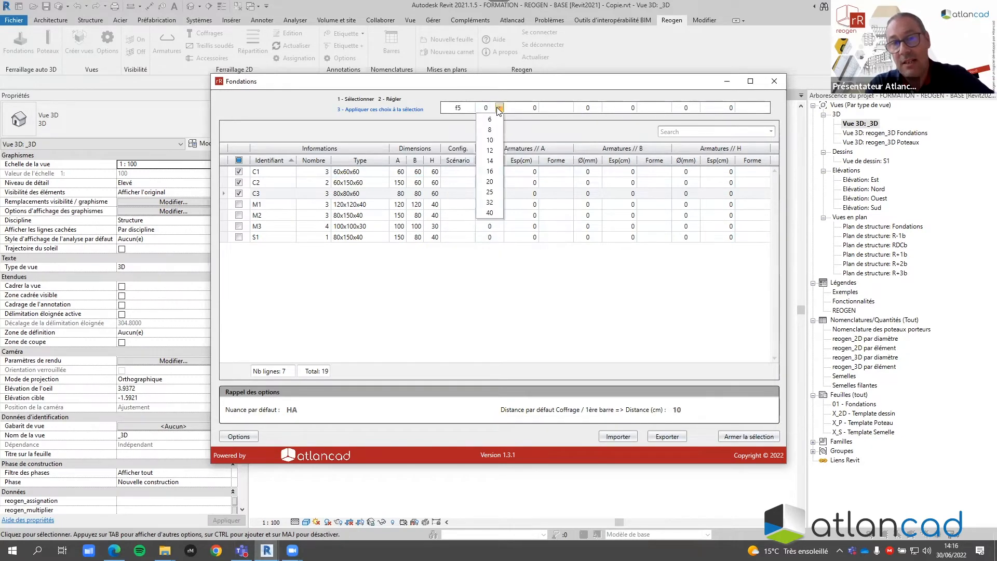
pyautogui.click(490, 139)
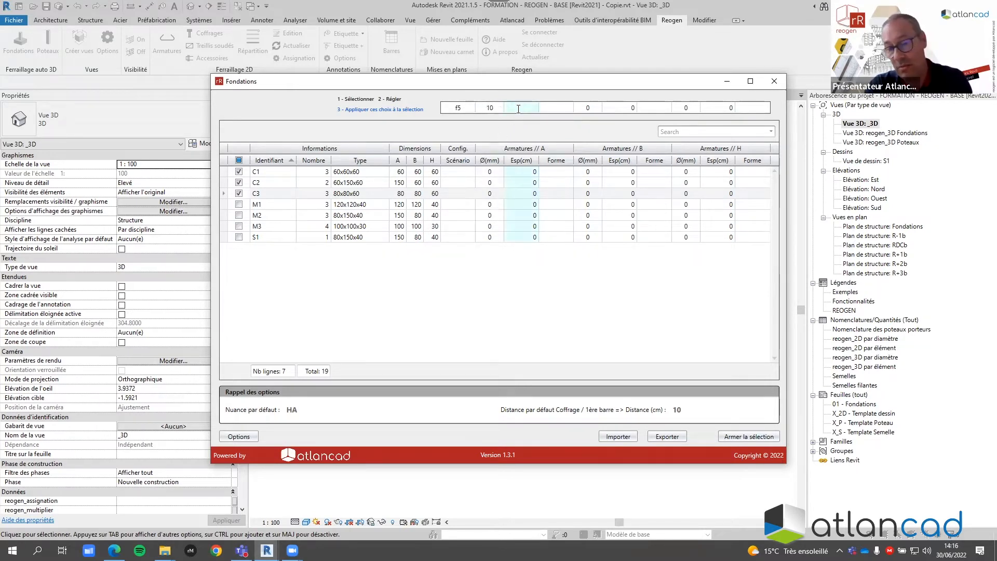
pyautogui.click(568, 108)
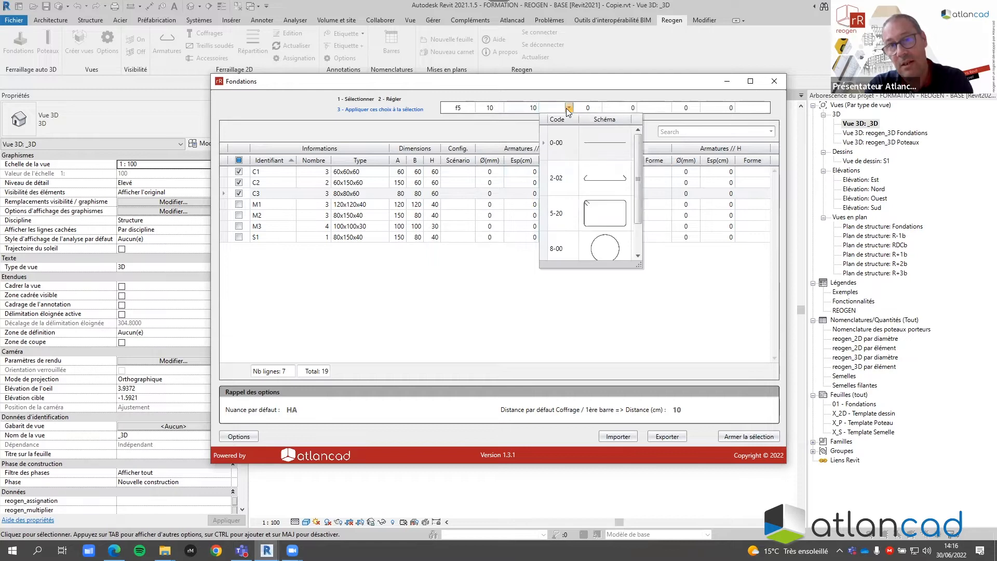
pyautogui.moveTo(638, 167)
pyautogui.mouseDown()
pyautogui.moveTo(638, 183)
pyautogui.moveTo(638, 168)
pyautogui.mouseUp()
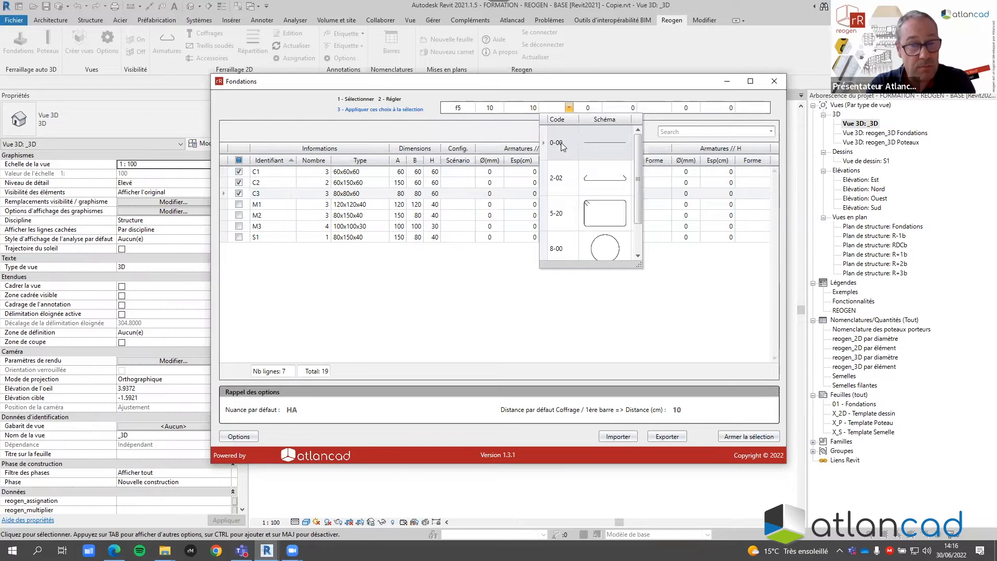
pyautogui.click(566, 207)
# - Set the B-direction reinforcement to 10 mm diameter, 10 cm spacing and shape 5-20
pyautogui.click(598, 108)
pyautogui.click(592, 140)
pyautogui.click(626, 109)
pyautogui.write('10')
pyautogui.click(664, 108)
pyautogui.click(655, 213)
# - Set the H-direction reinforcement to 10 mm diameter, 10 cm spacing and shape 5-20, and apply the settings to the selected foundations
pyautogui.click(686, 108)
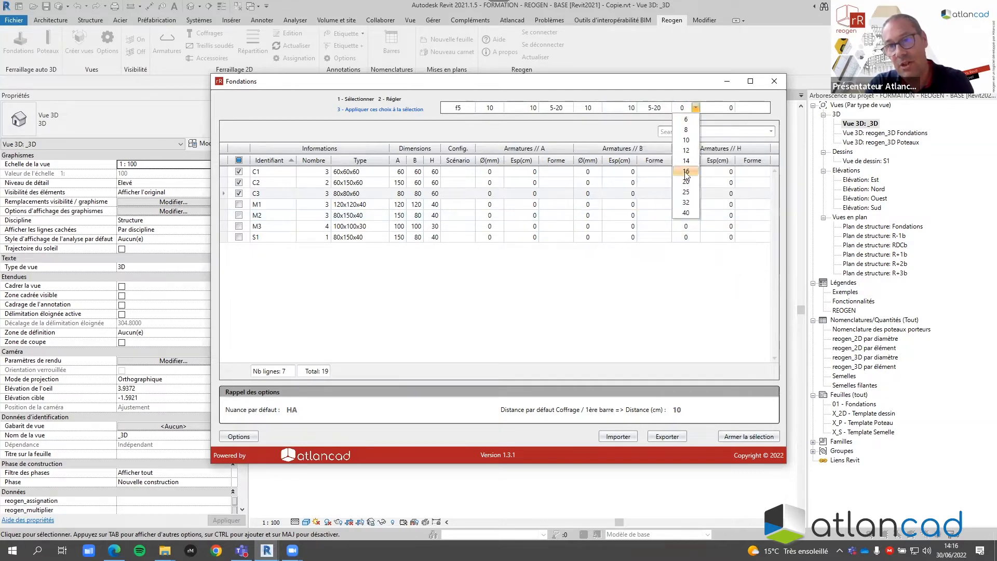
pyautogui.click(686, 140)
pyautogui.click(714, 107)
pyautogui.write('10')
pyautogui.click(766, 107)
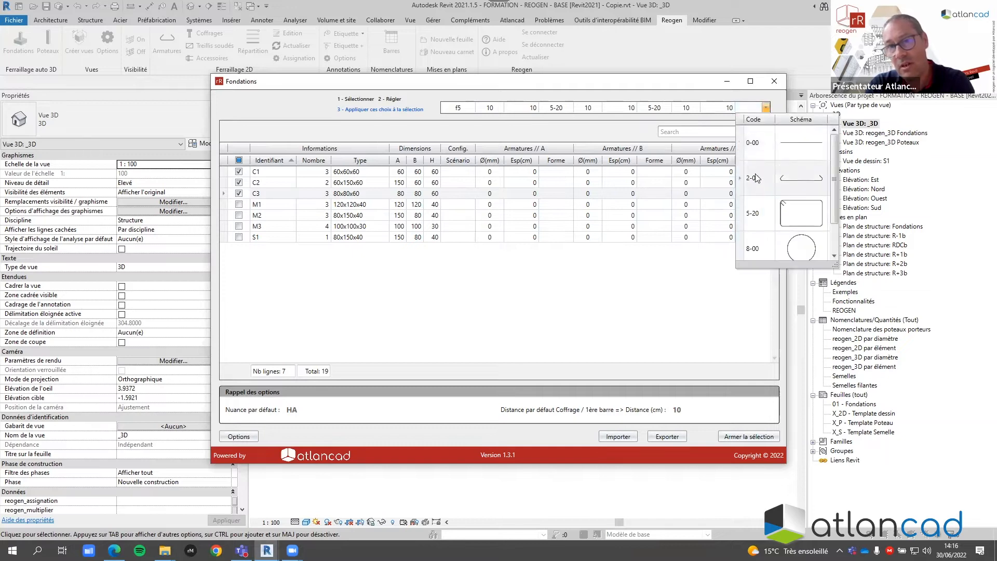
pyautogui.click(761, 206)
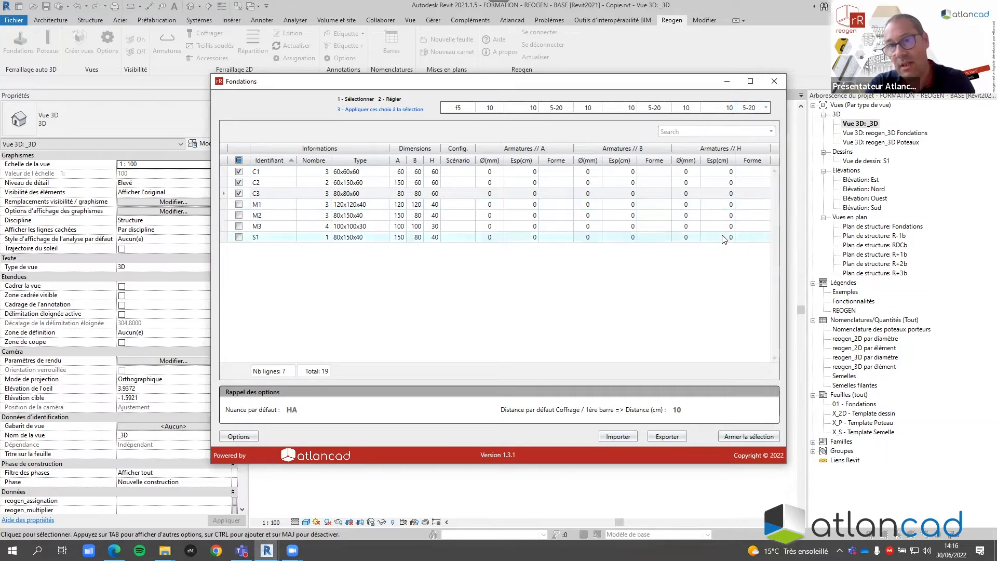
pyautogui.click(385, 110)
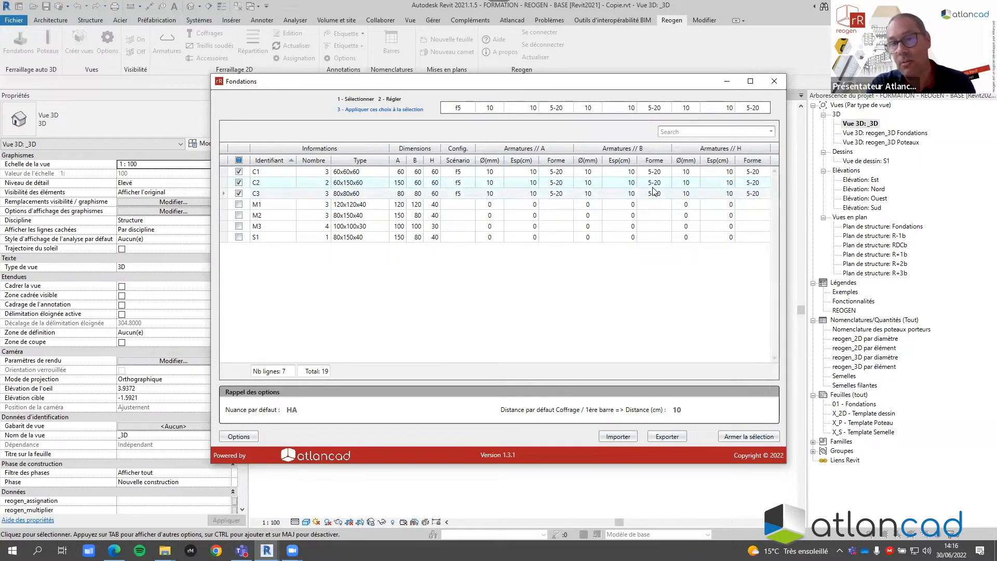
# - Replace the selection with foundations M1, M2 and M3 and set their scenario to f1, Barres inf
pyautogui.click(239, 161)
pyautogui.click(239, 204)
pyautogui.click(239, 215)
pyautogui.click(239, 226)
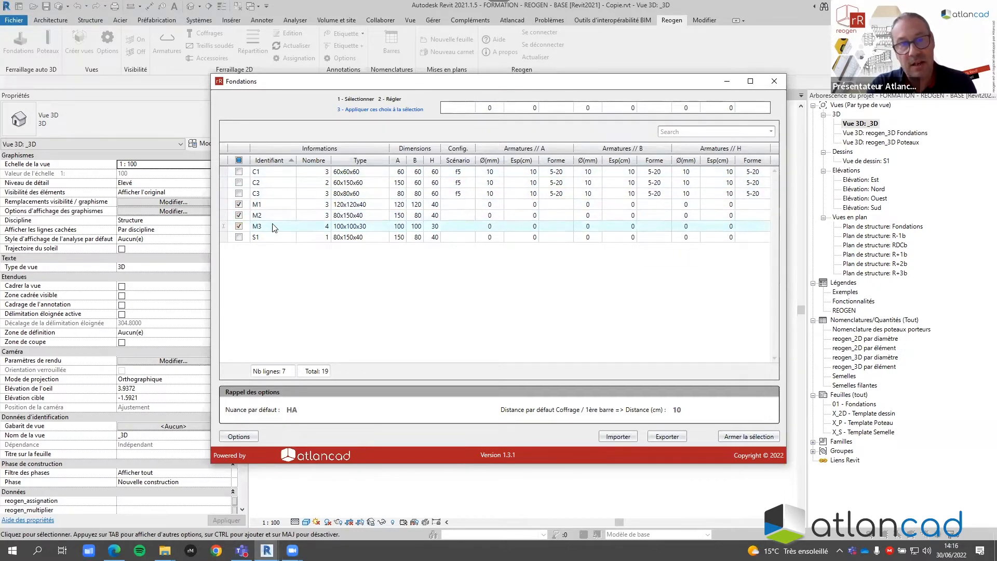
pyautogui.click(471, 108)
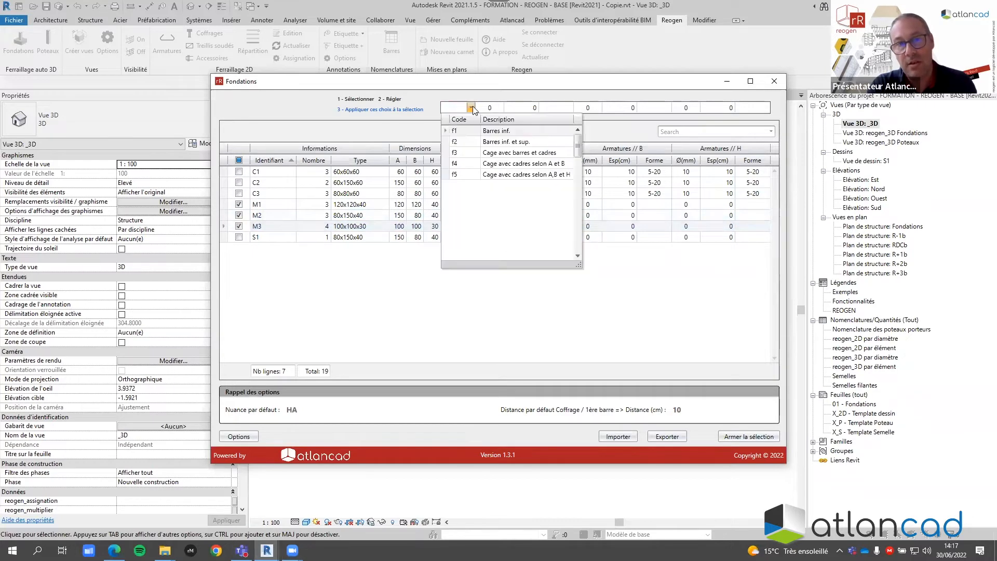
pyautogui.click(498, 131)
# - Set the A-direction reinforcement to 8 mm diameter, 10 cm spacing and shape 2-02
pyautogui.click(498, 108)
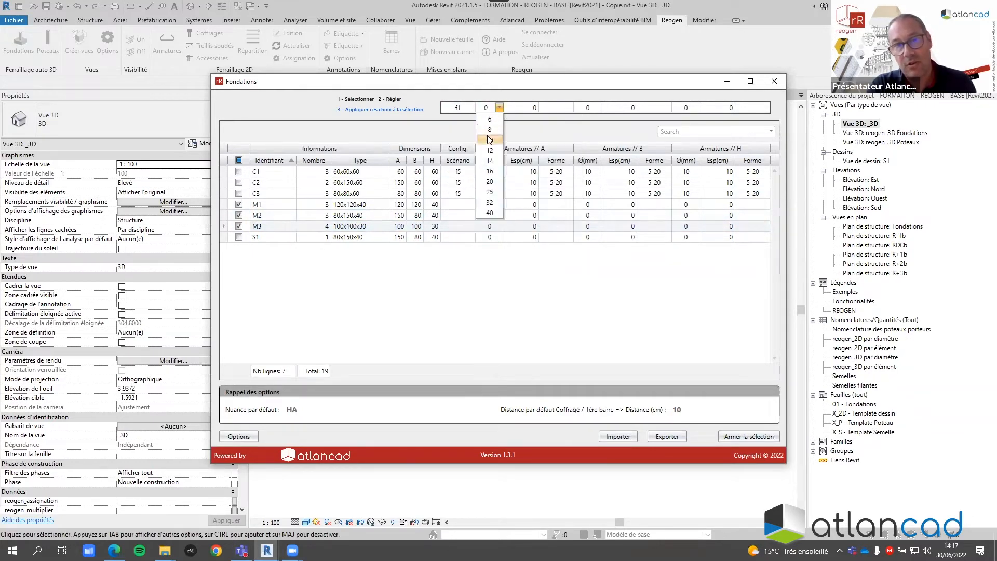
pyautogui.click(489, 131)
pyautogui.click(519, 108)
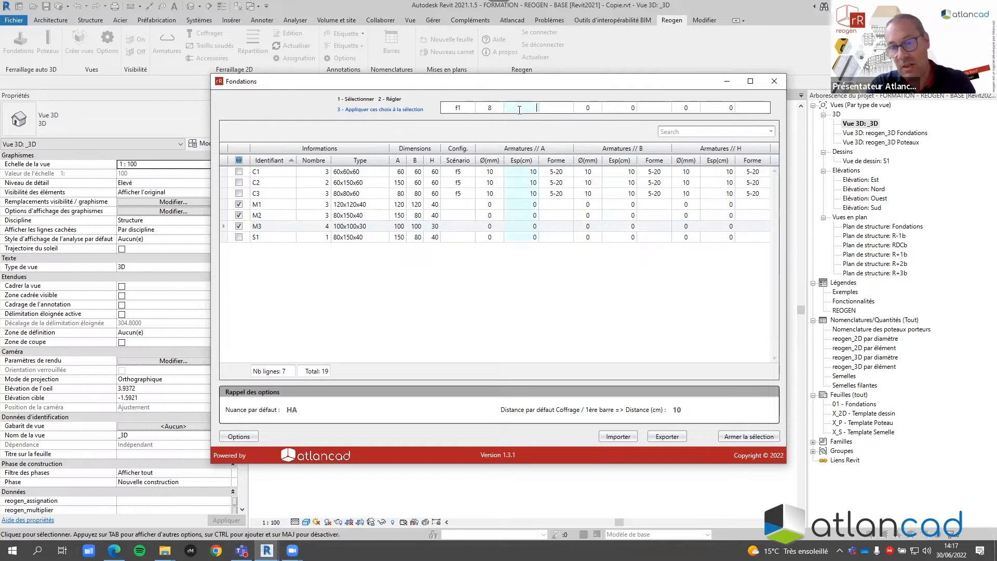
pyautogui.write('10')
pyautogui.click(569, 108)
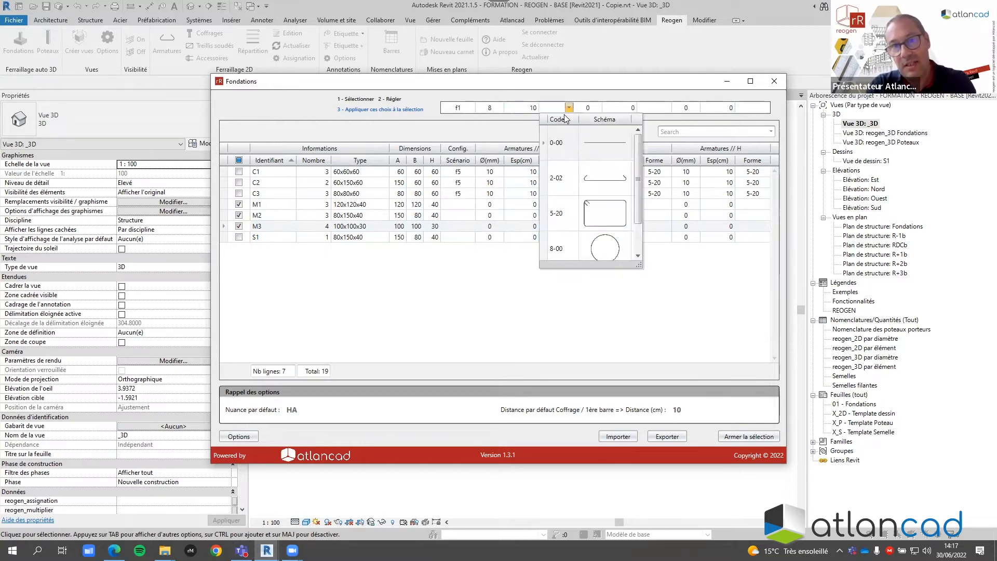
pyautogui.click(565, 182)
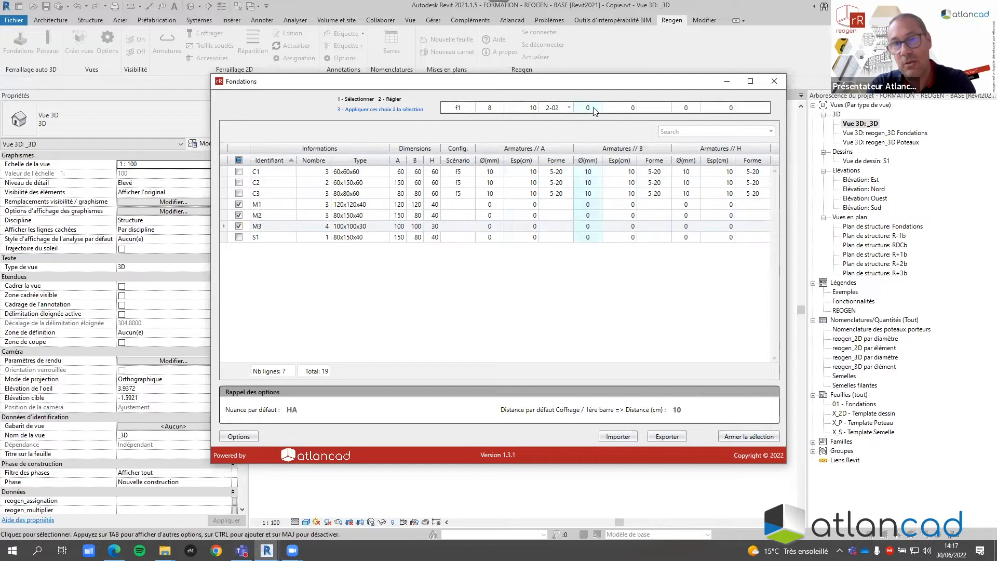
# - Set the B-direction reinforcement to 12 mm diameter, 20 cm spacing and shape 2-02, and apply the settings to foundations M1, M2 and M3
pyautogui.click(596, 108)
pyautogui.click(588, 150)
pyautogui.click(614, 109)
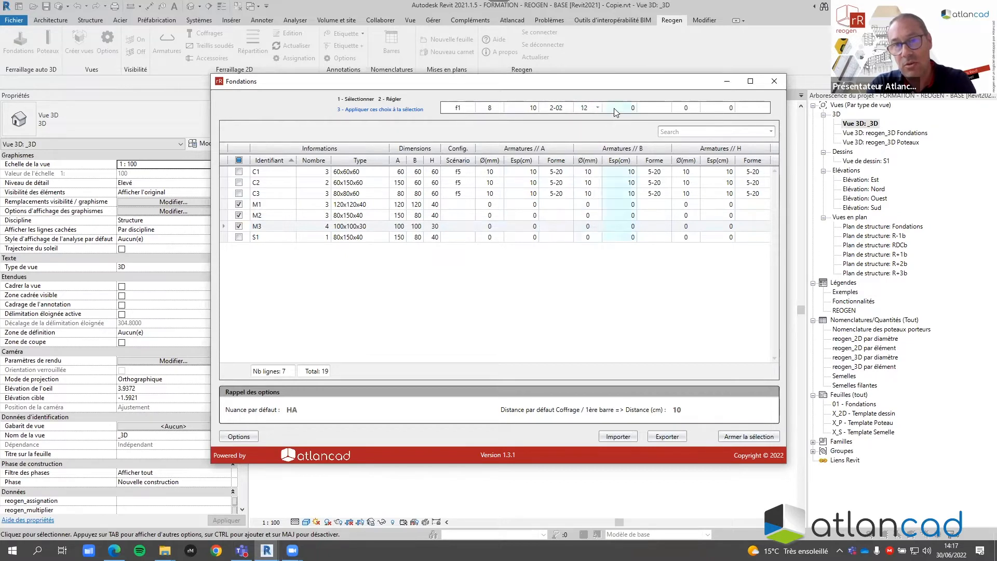
pyautogui.write('20')
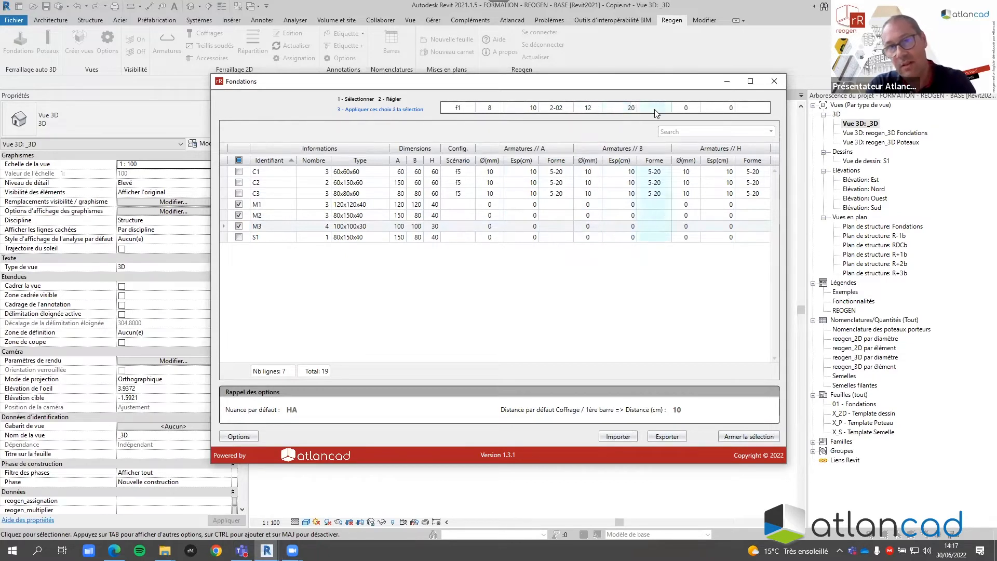
pyautogui.click(656, 108)
pyautogui.click(661, 179)
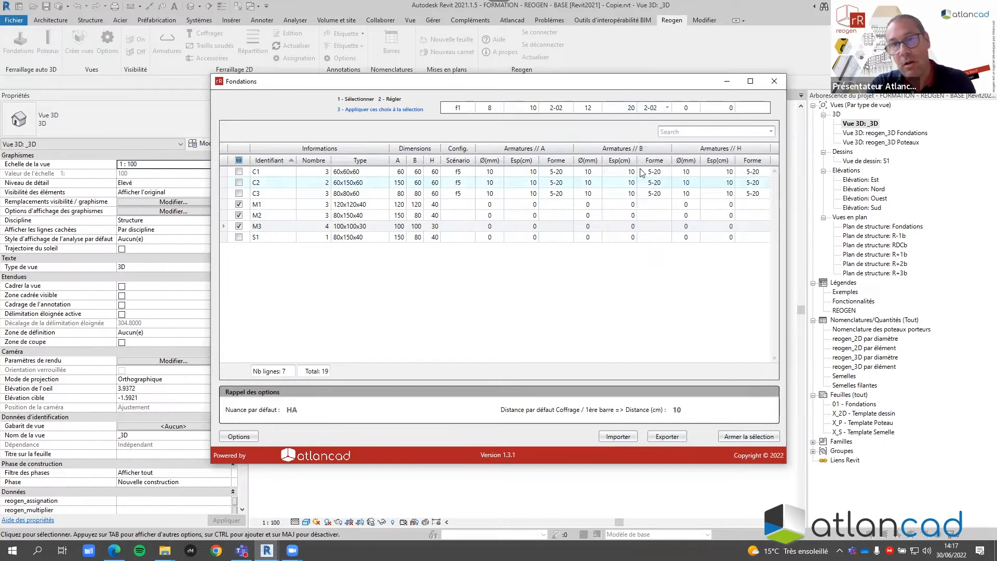
pyautogui.click(381, 110)
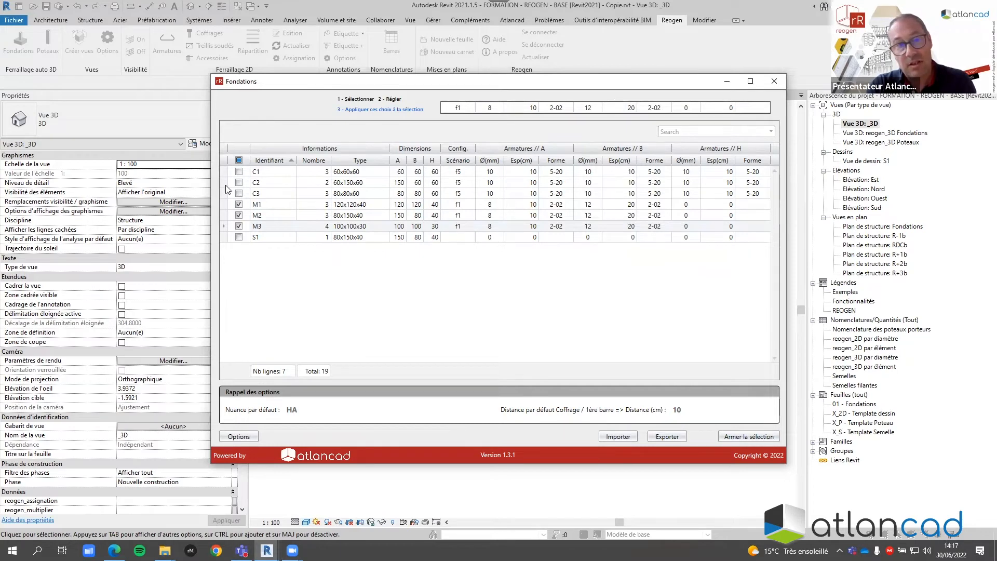
# - Select all the foundations in the list, generate their reinforcement and close the foundation settings
pyautogui.click(239, 160)
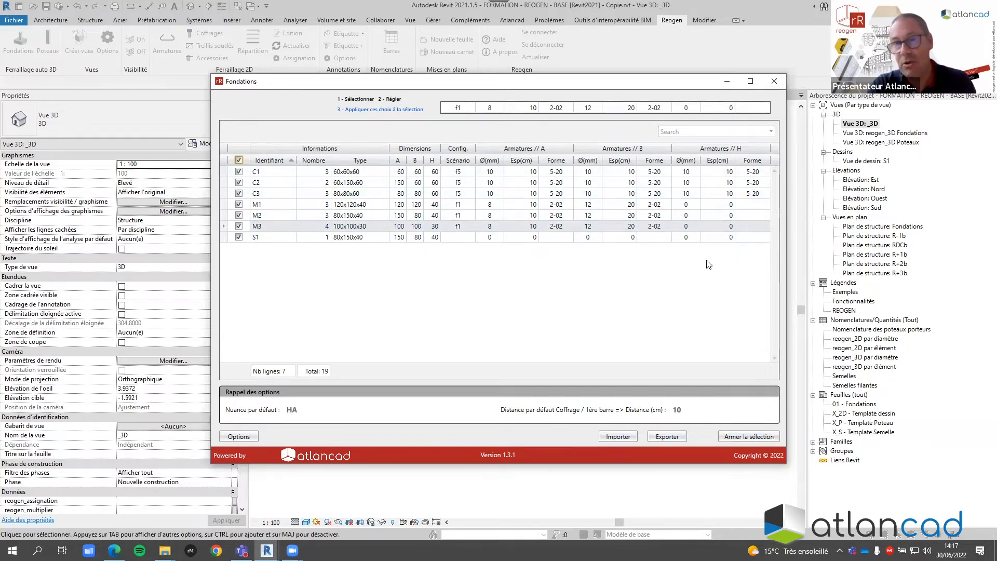
pyautogui.click(737, 437)
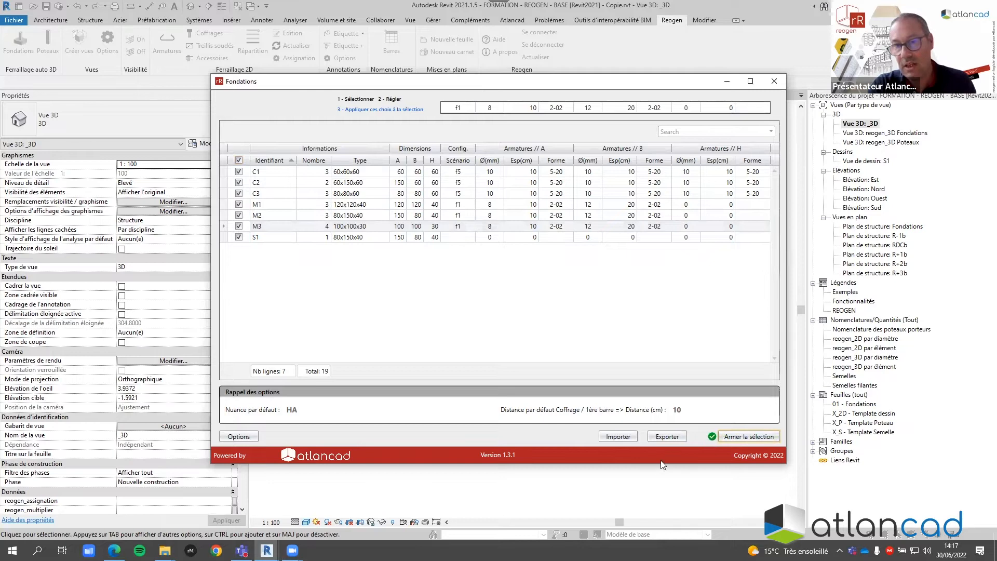
pyautogui.click(775, 82)
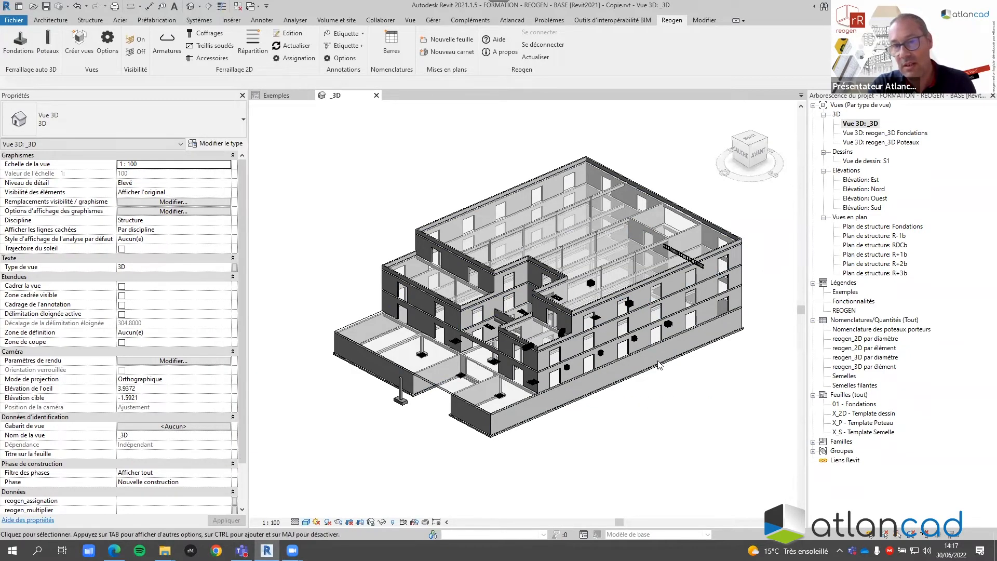
# - Open the 3D view reogen_3D Fondations and turn on the display of the reinforcement inside the foundations
pyautogui.doubleClick(885, 134)
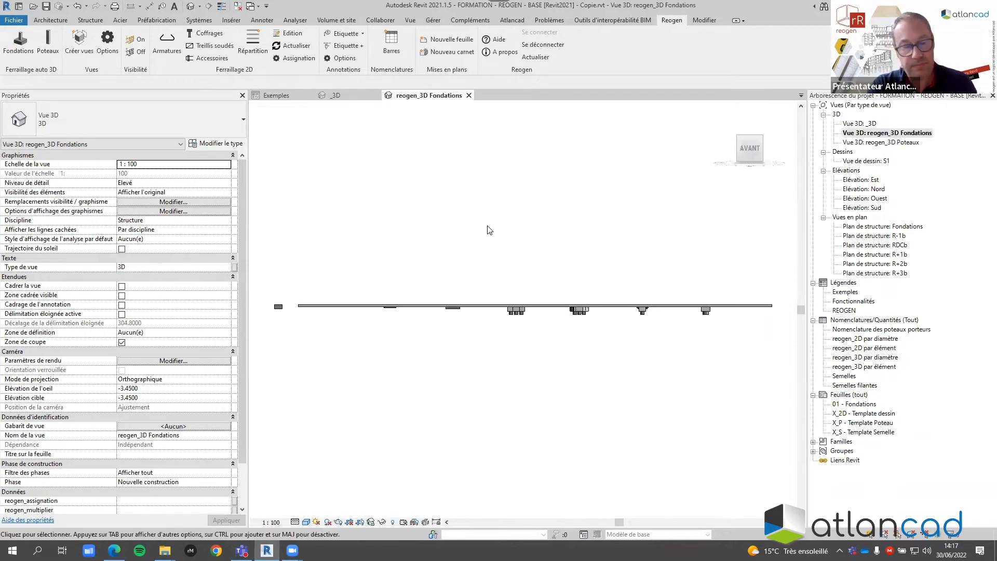
pyautogui.keyDown('shift'); pyautogui.moveTo(471, 188); pyautogui.dragTo(554, 289, button='middle'); pyautogui.keyUp('shift')
pyautogui.scroll(5, 522, 315)
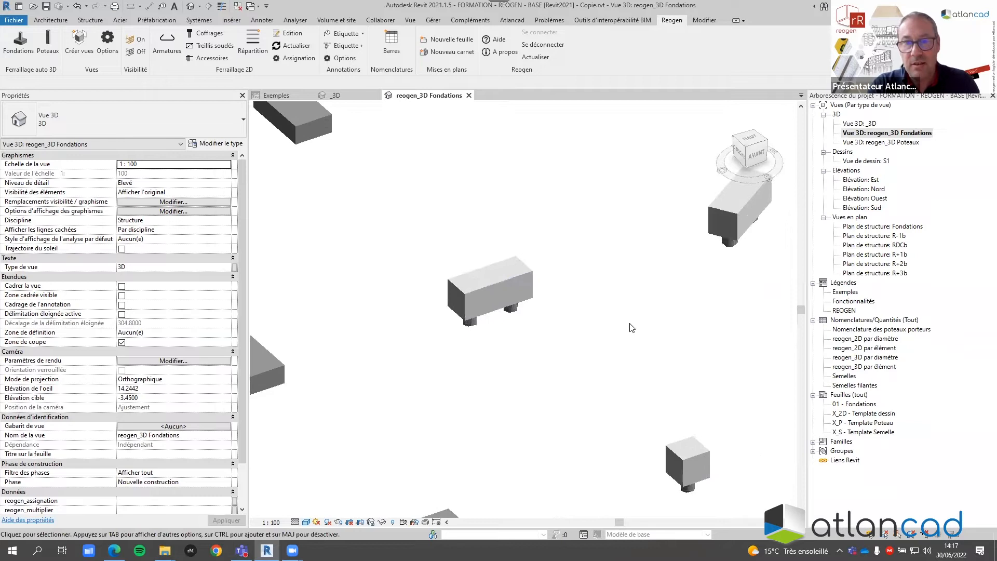
pyautogui.scroll(-3, 625, 314)
pyautogui.moveTo(509, 256); pyautogui.dragTo(423, 291, button='middle')
pyautogui.scroll(-3, 423, 295)
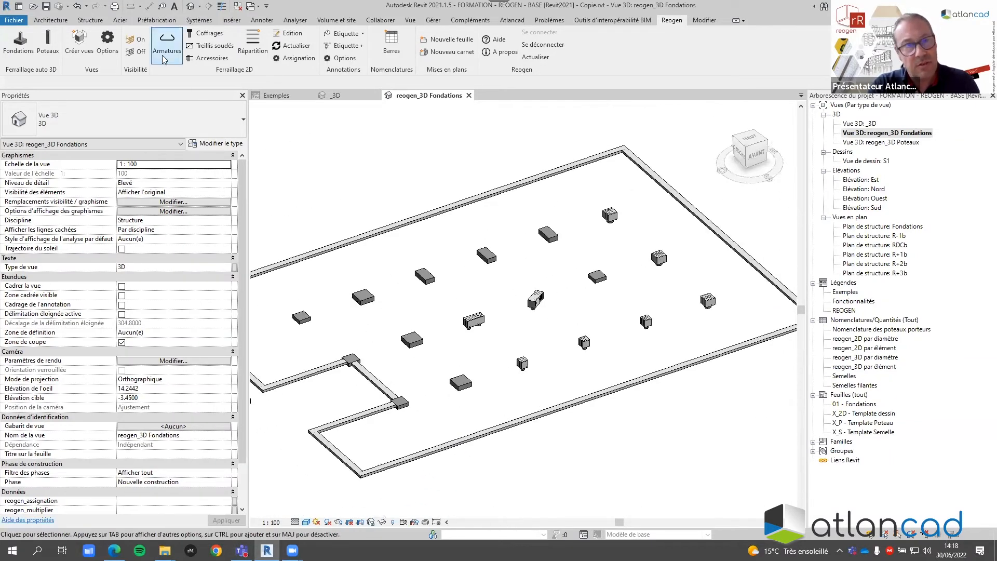
pyautogui.click(137, 40)
pyautogui.scroll(6, 405, 283)
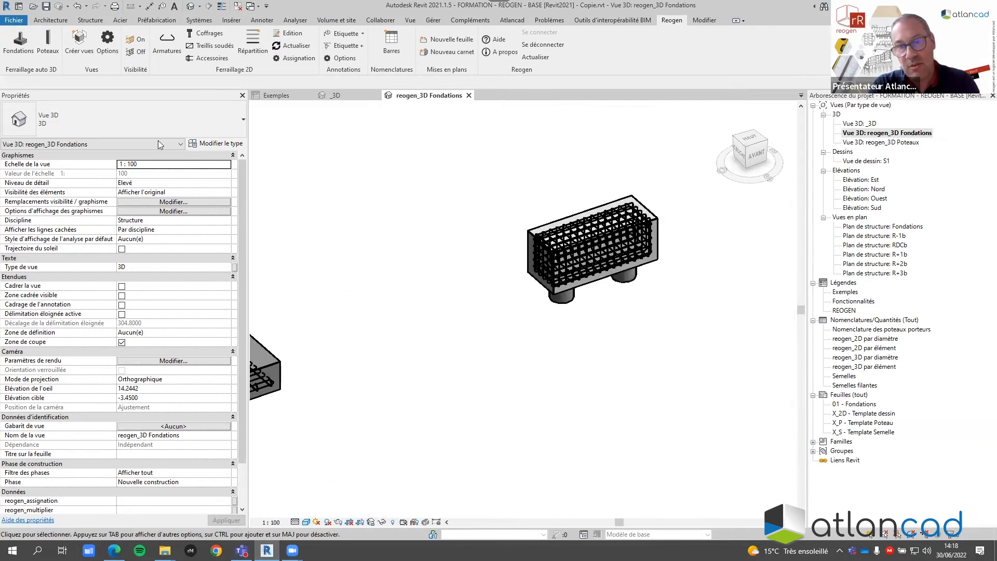
# - Turn the reinforcement display off and back on in the foundations view
pyautogui.click(130, 54)
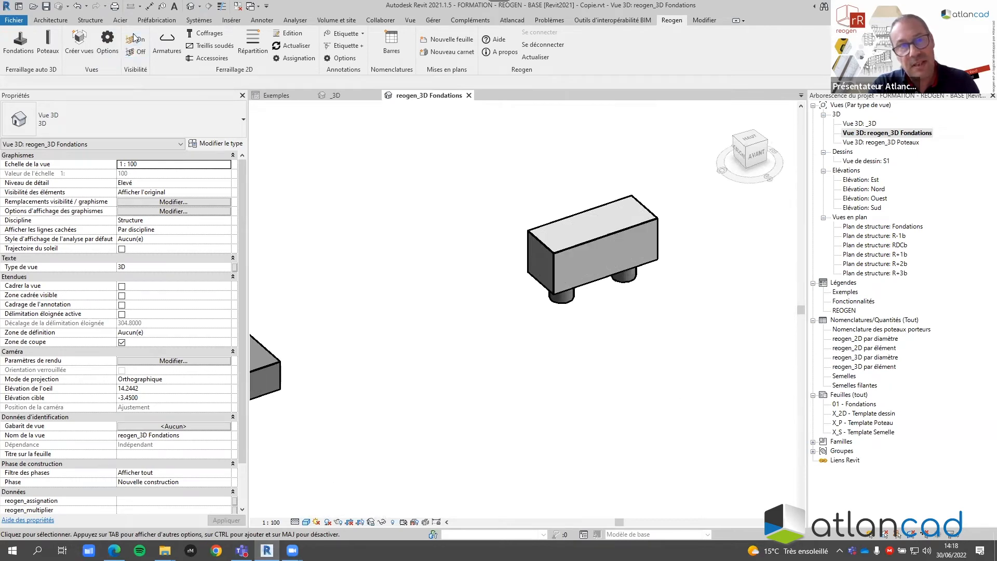
pyautogui.click(137, 40)
pyautogui.scroll(-5, 501, 271)
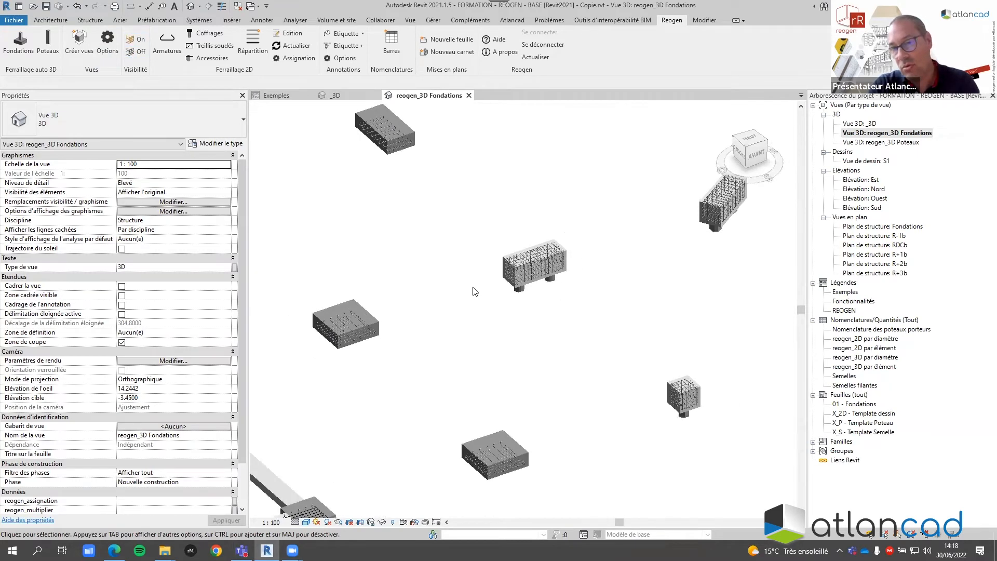
# - Inspect the rebar cage of a single-pile foundation and the properties of one of its 5-20 stirrup sets
pyautogui.scroll(6, 577, 343)
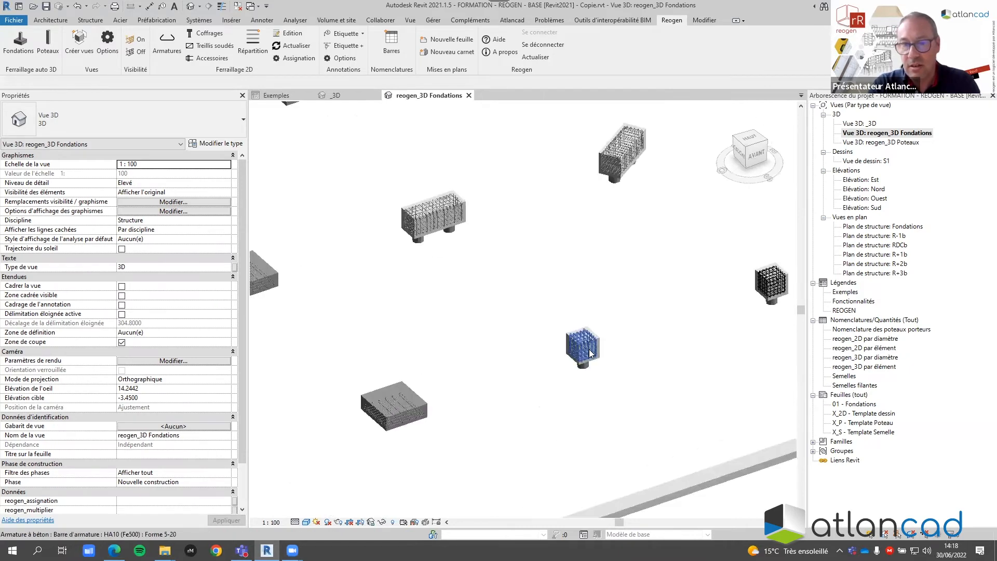
pyautogui.scroll(5, 606, 370)
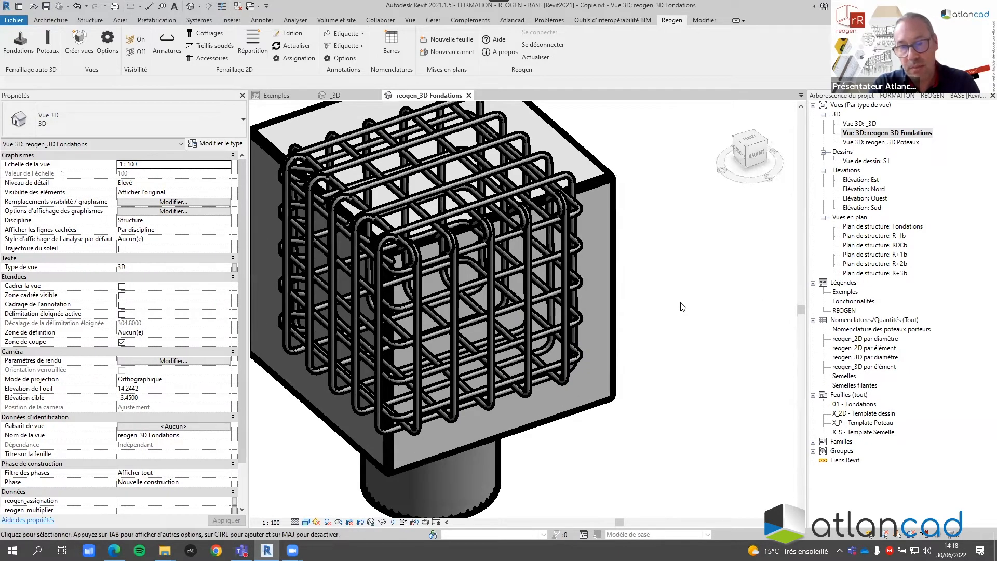
pyautogui.click(554, 282)
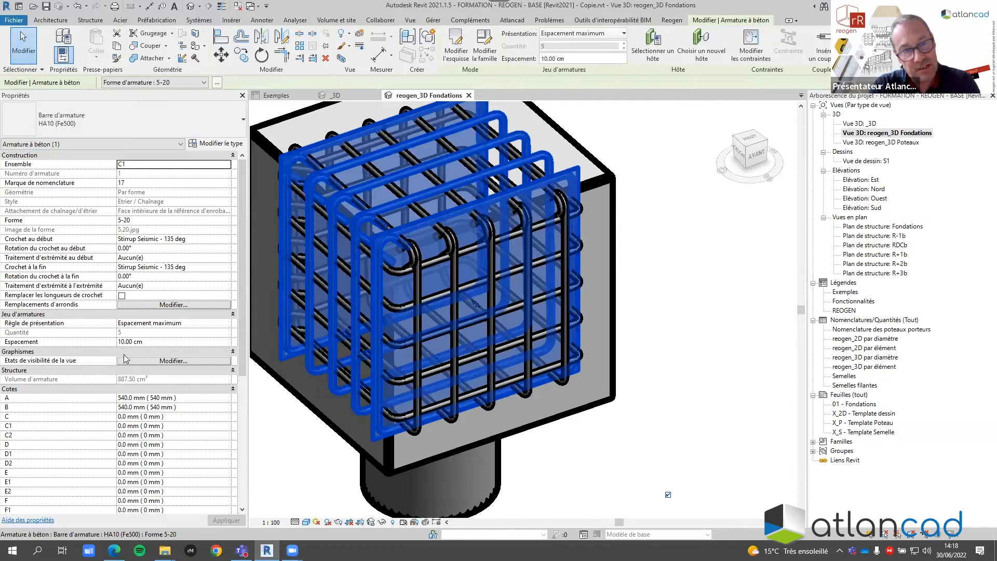
pyautogui.click(710, 379)
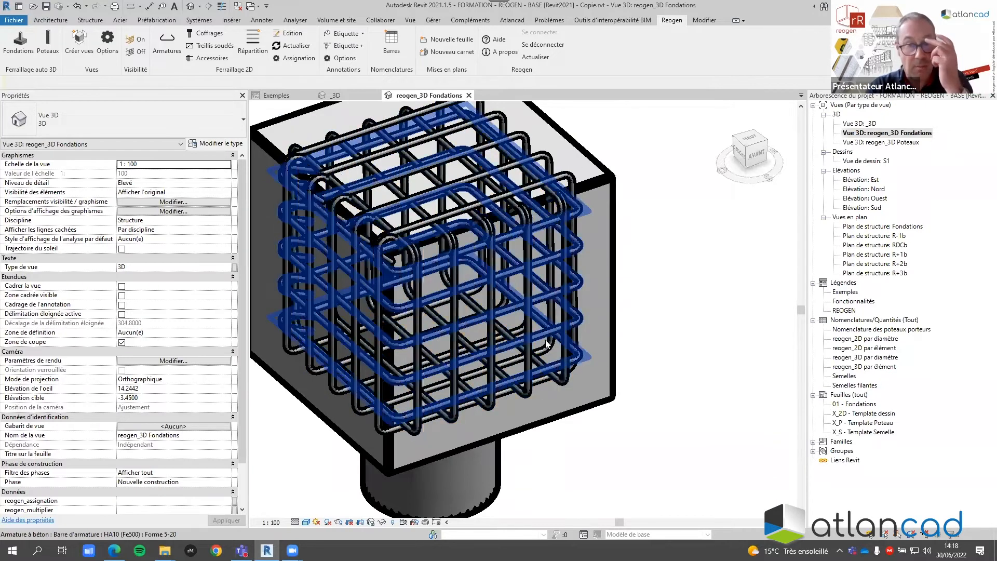
# - Examine the rebar cage of a two-pile foundation and check the foundation's identifier
pyautogui.scroll(-10, 546, 343)
pyautogui.scroll(-2, 552, 344)
pyautogui.scroll(2, 466, 286)
pyautogui.scroll(-2, 570, 320)
pyautogui.scroll(4, 430, 301)
pyautogui.scroll(8, 430, 300)
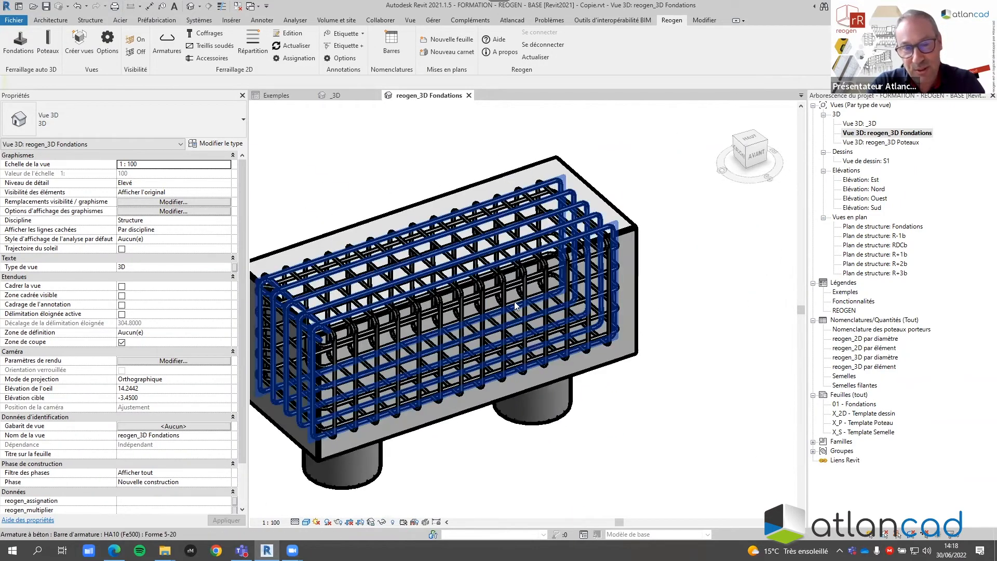
pyautogui.moveTo(580, 358); pyautogui.dragTo(673, 273, button='middle')
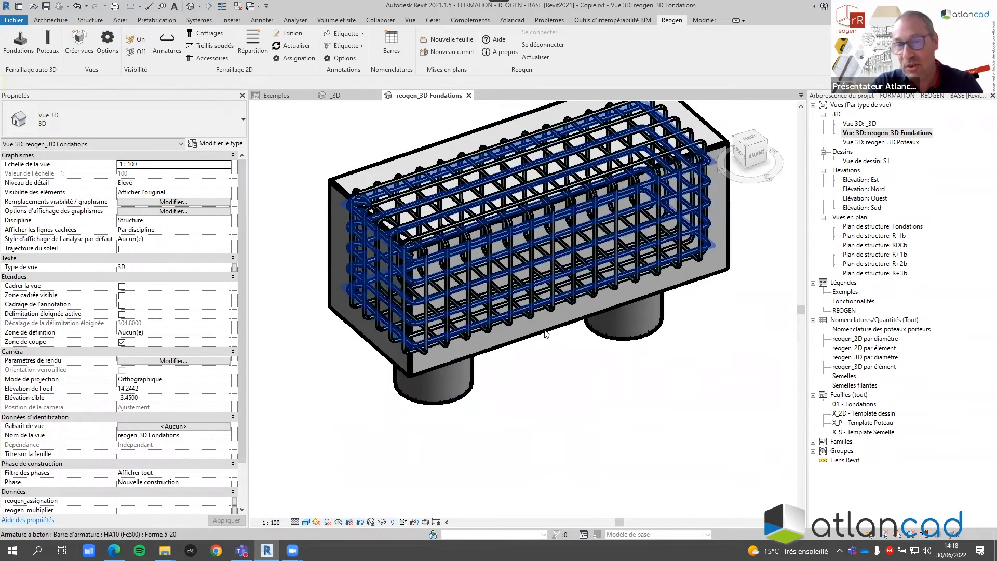
pyautogui.scroll(-3, 538, 390)
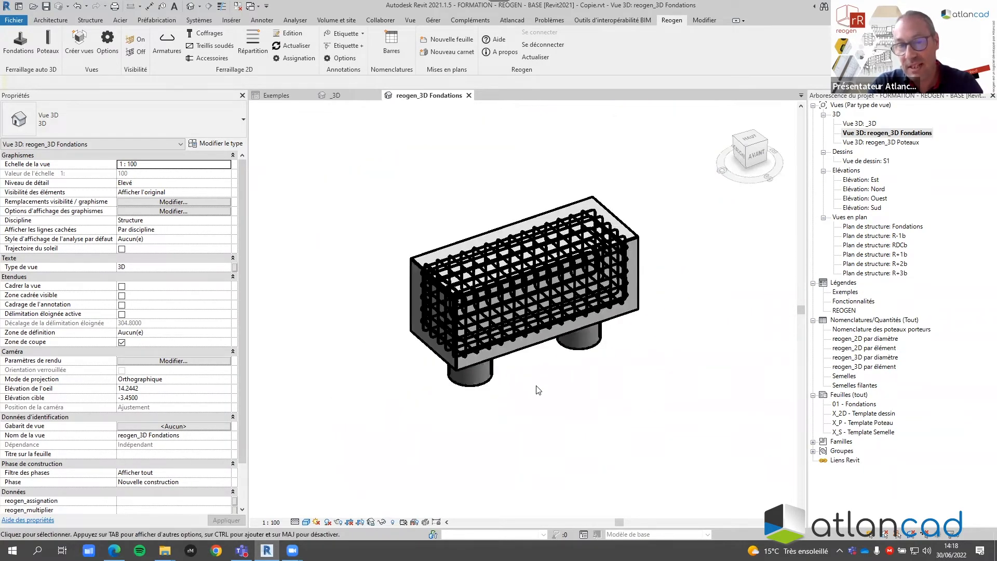
pyautogui.click(533, 349)
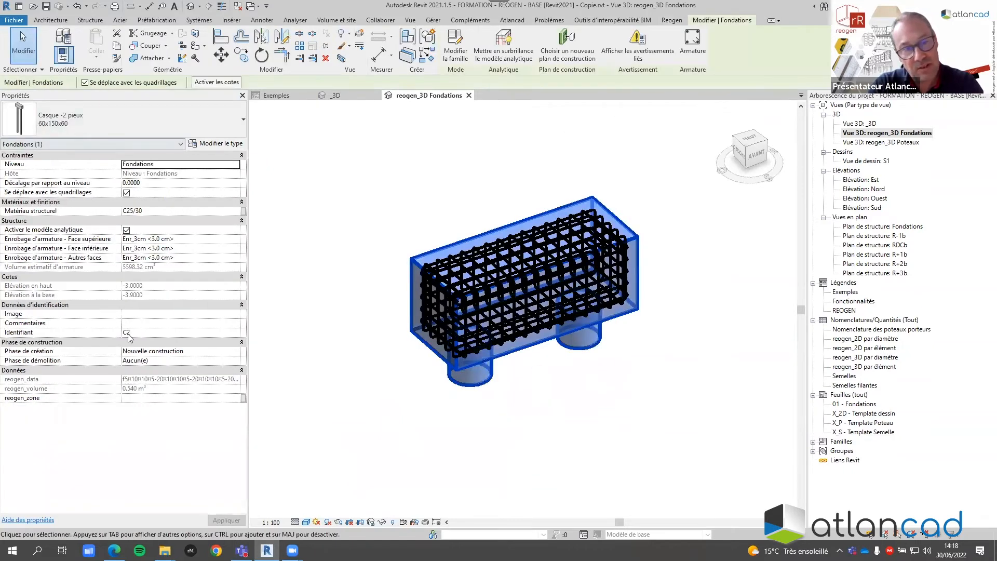
pyautogui.click(331, 396)
# - Reopen the foundation reinforcement settings, select only foundation C2 and set its scenario to f3, Cage avec barres et cadres
pyautogui.click(26, 46)
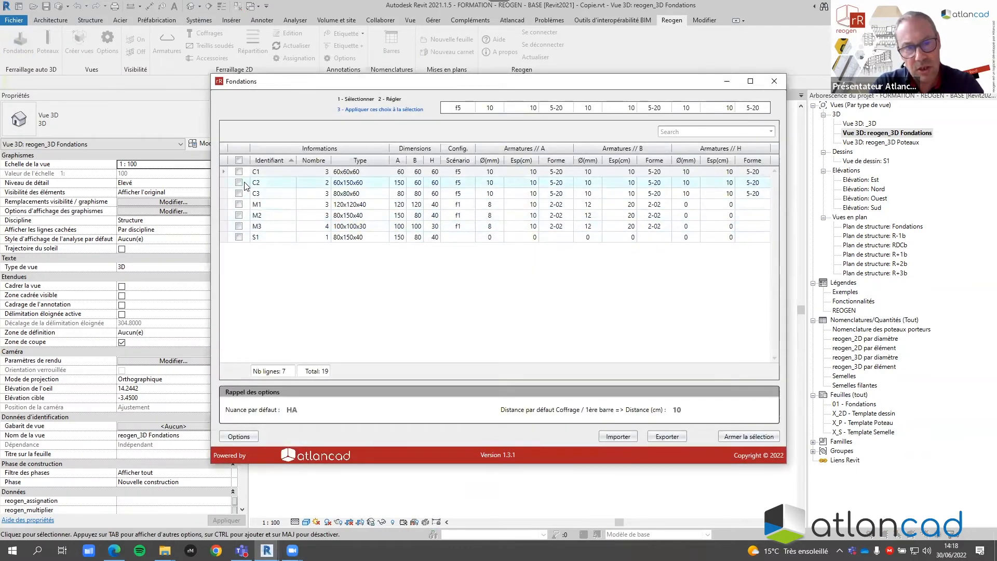
pyautogui.click(239, 183)
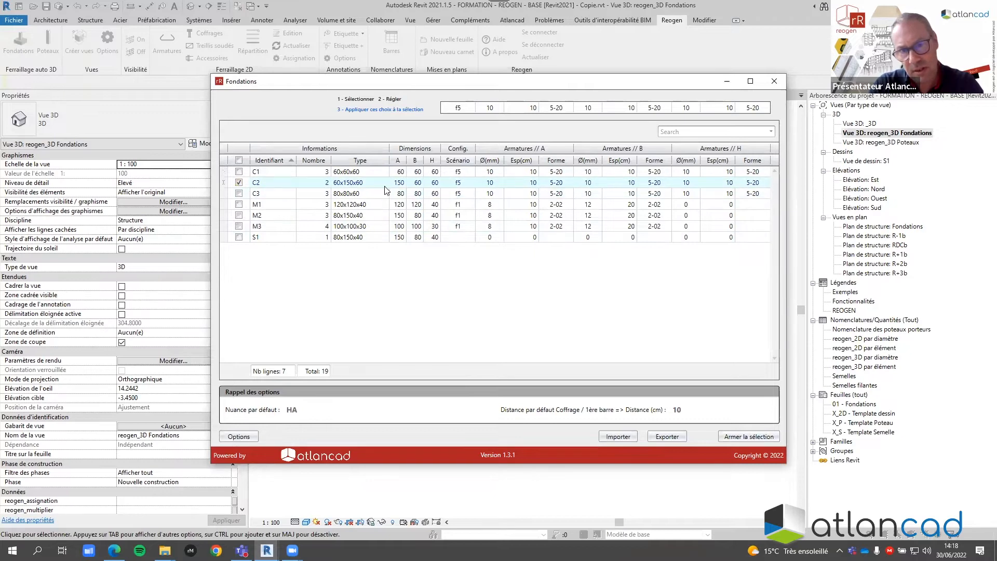
pyautogui.click(470, 183)
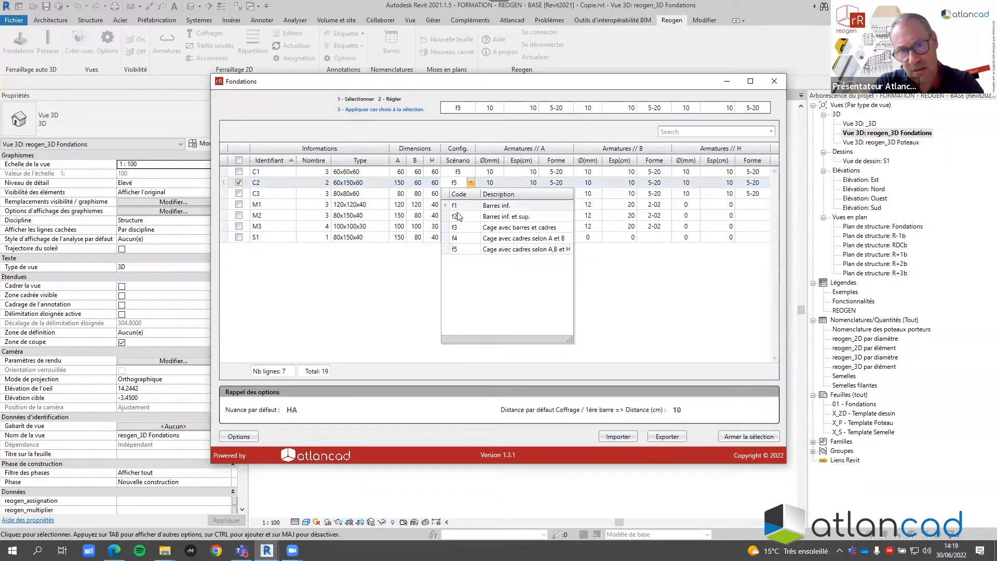
pyautogui.click(469, 227)
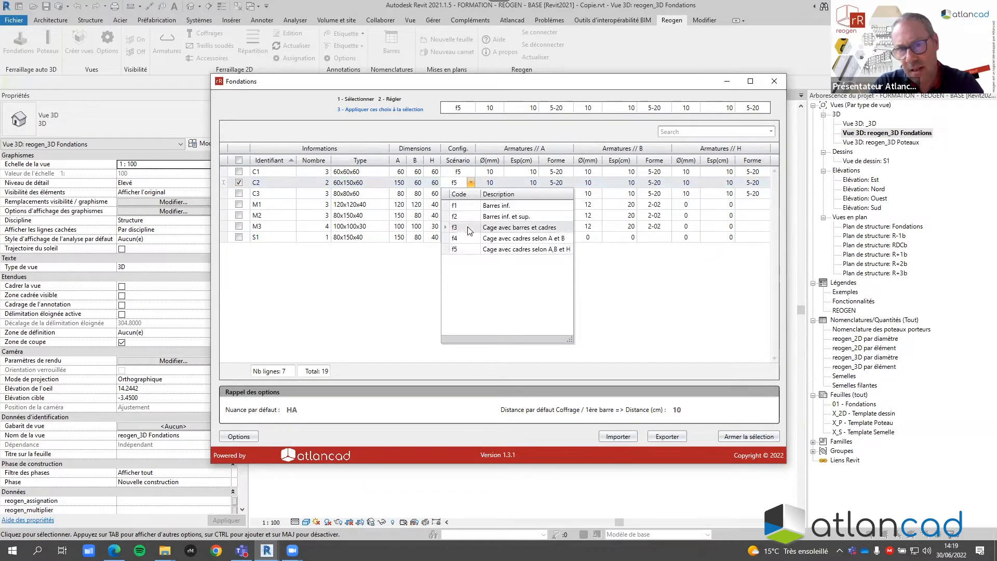
# - Set C2's A-direction bars to 14 mm diameter and shape 2-02, and regenerate the reinforcement of the selected foundation
pyautogui.click(503, 185)
pyautogui.click(489, 225)
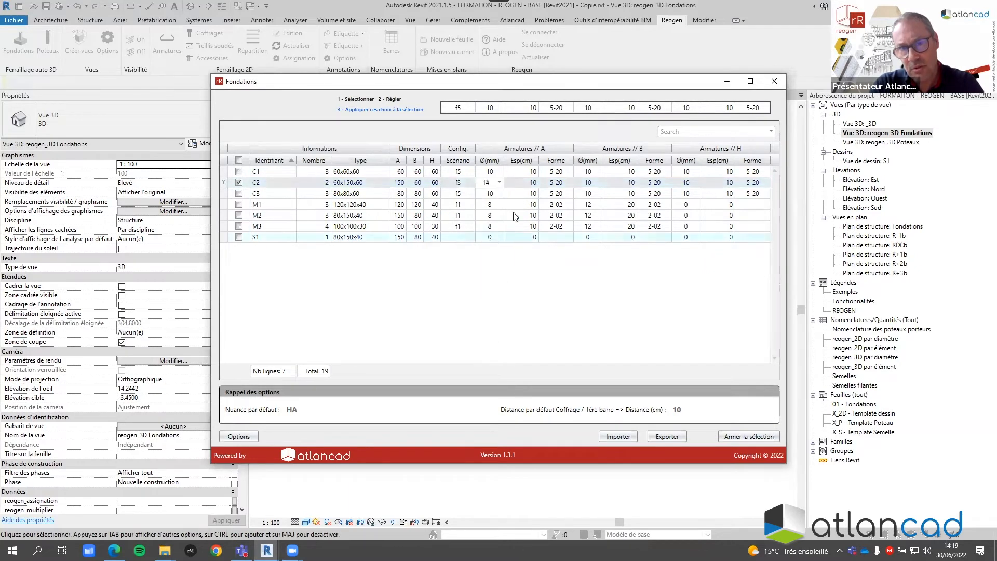
pyautogui.click(556, 182)
pyautogui.click(563, 260)
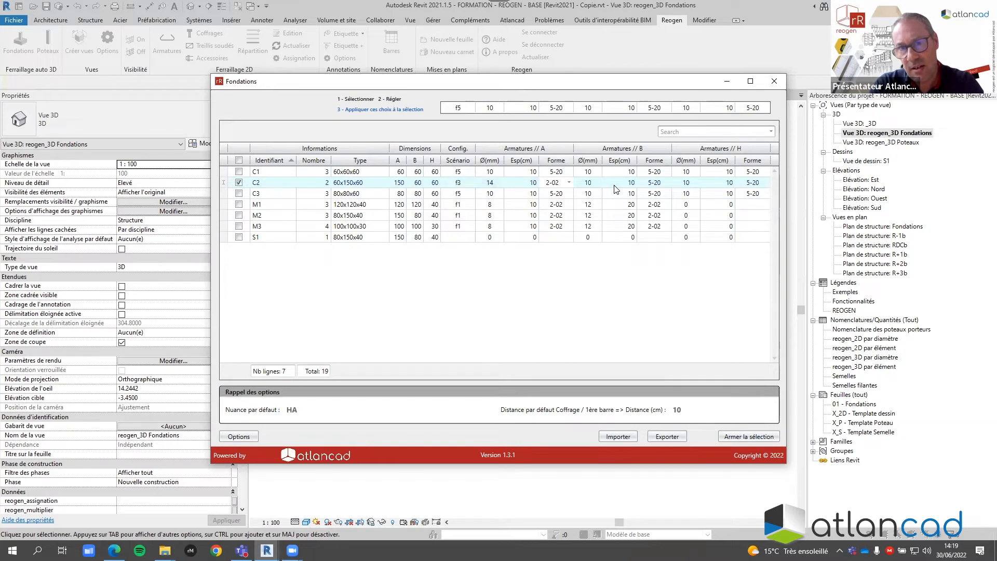
pyautogui.click(740, 441)
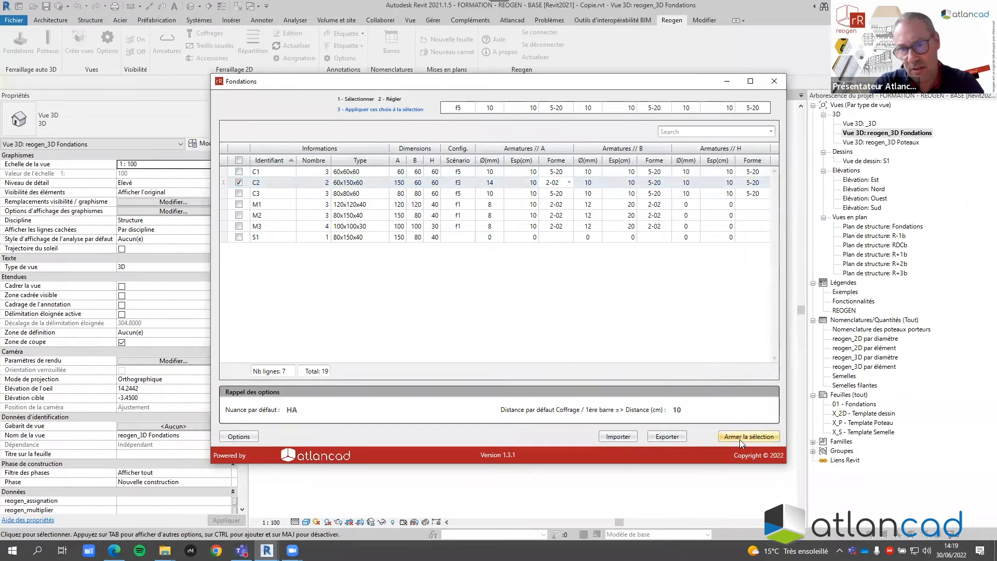
pyautogui.click(772, 81)
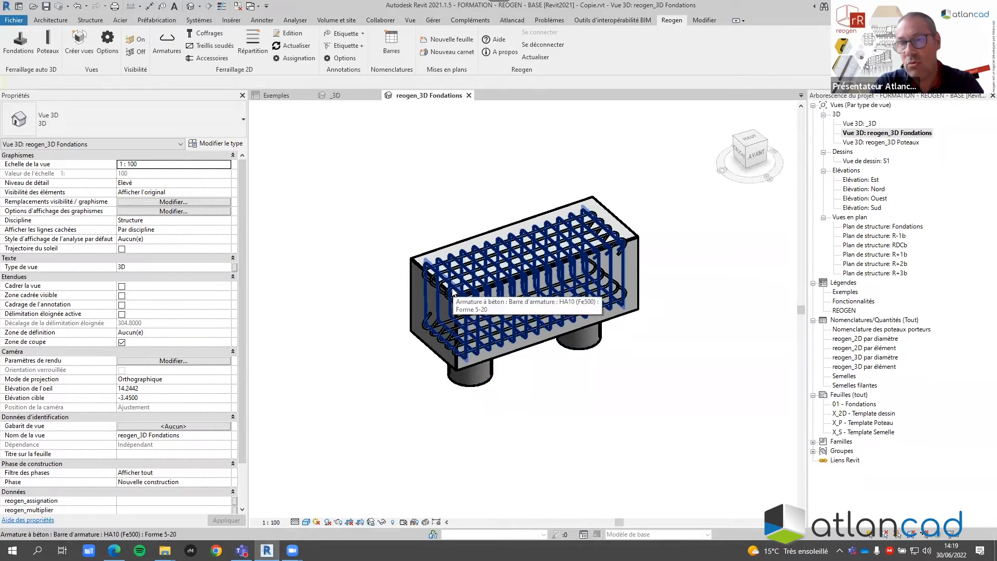
# - Inspect the regenerated bars and stirrups of the two-pile foundation from another angle, along with the surrounding foundations
pyautogui.keyDown('shift'); pyautogui.moveTo(448, 294); pyautogui.dragTo(526, 257, button='middle'); pyautogui.keyUp('shift')
pyautogui.scroll(2, 526, 256)
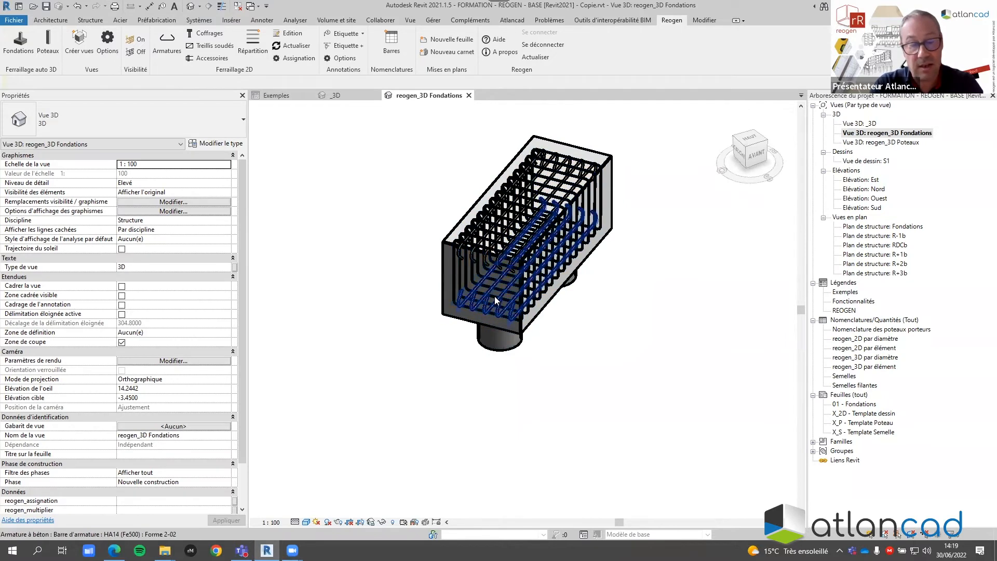
pyautogui.scroll(-7, 496, 294)
pyautogui.scroll(-3, 580, 335)
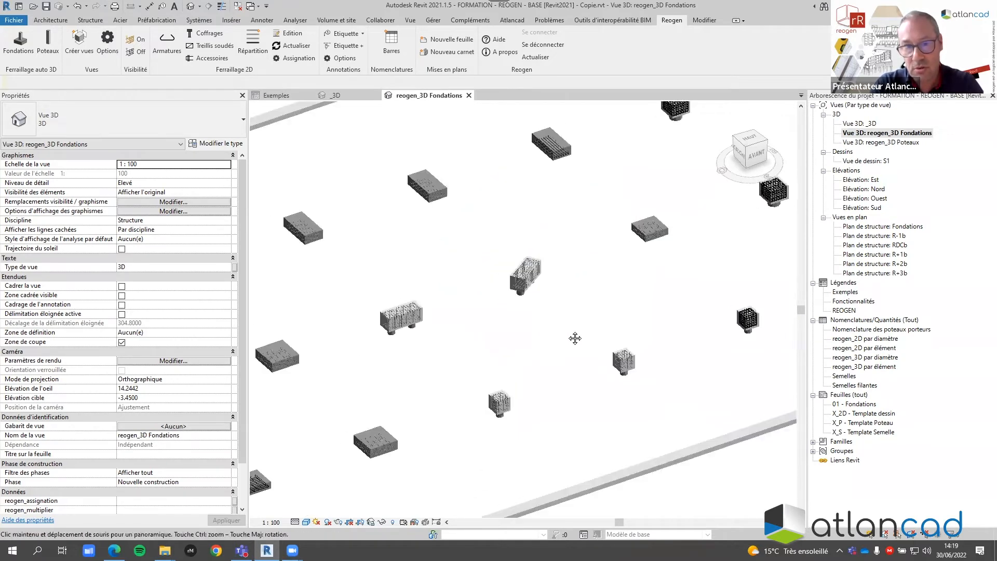
# - Open the bar schedule in a maximized window and enable every table in its configuration
pyautogui.scroll(4, 413, 205)
pyautogui.scroll(6, 413, 206)
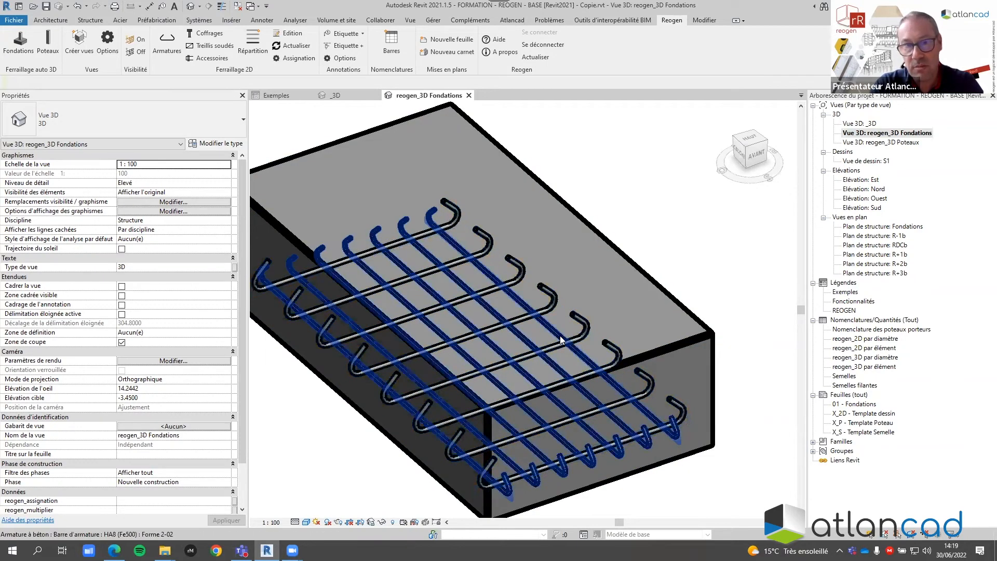
pyautogui.scroll(-8, 560, 339)
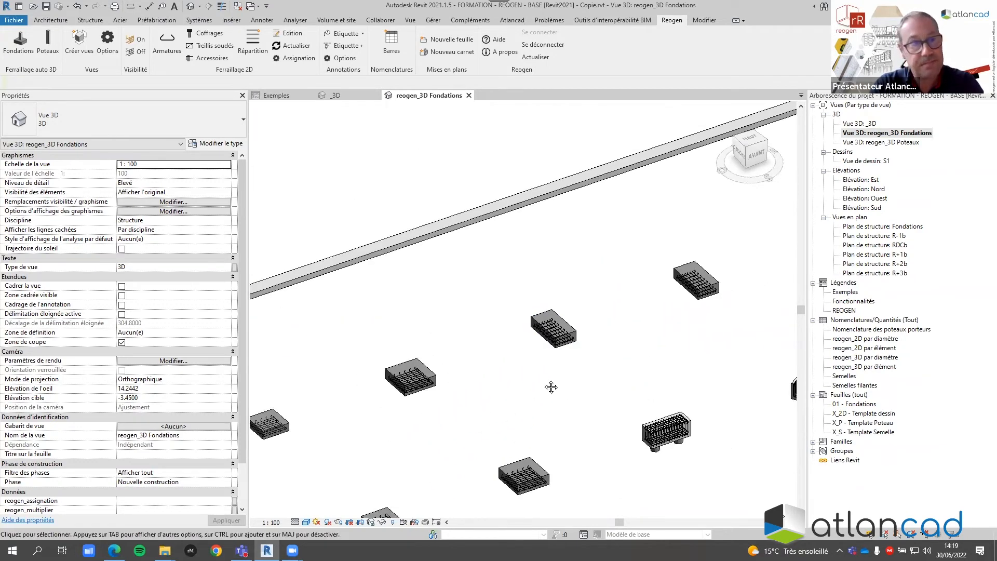
pyautogui.scroll(-4, 551, 387)
pyautogui.click(392, 46)
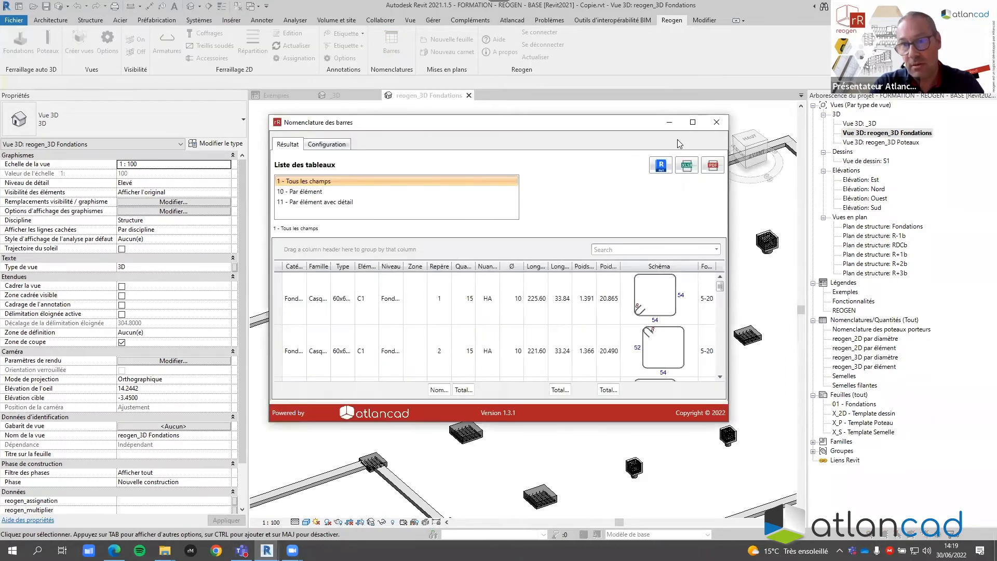
pyautogui.click(692, 122)
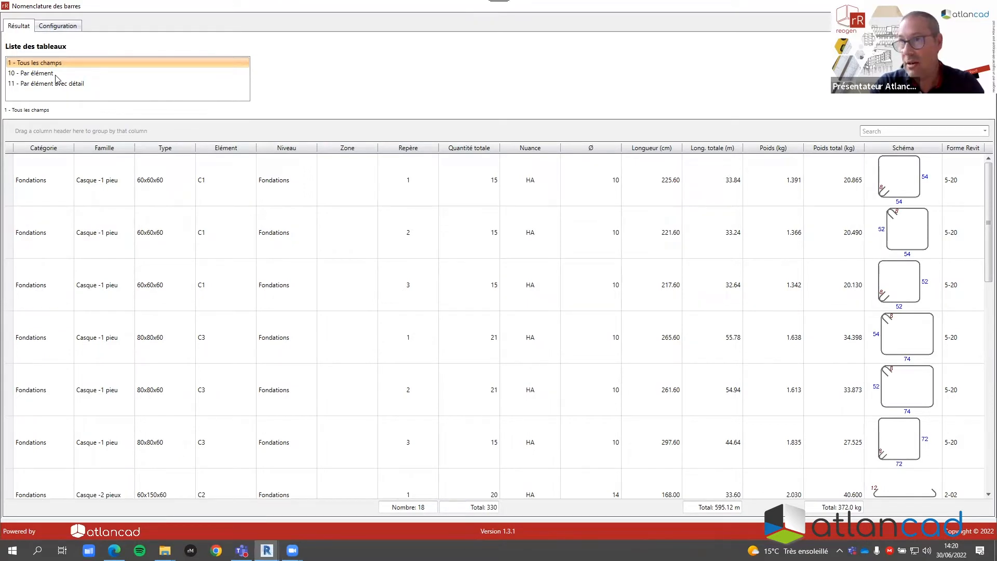
pyautogui.click(49, 27)
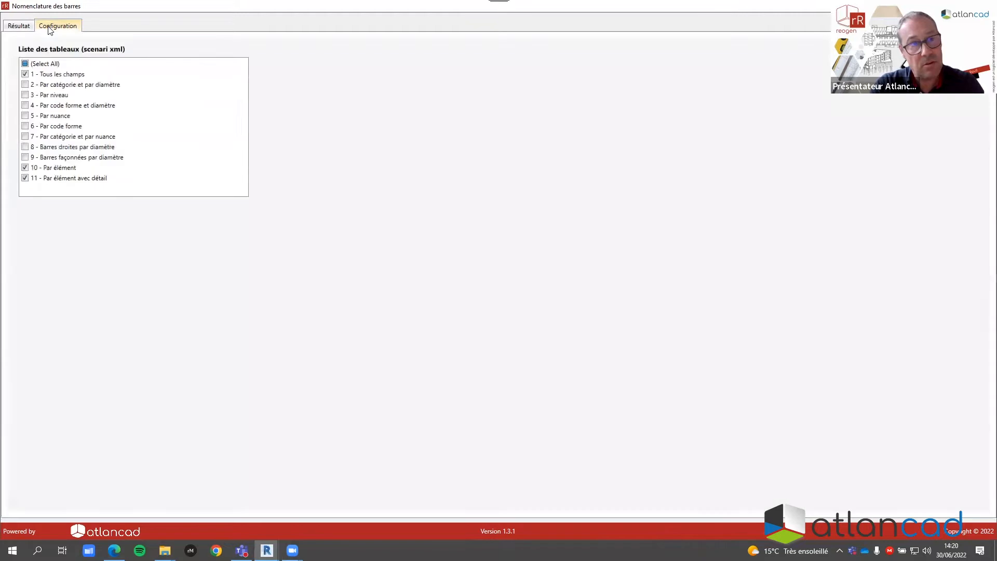
pyautogui.click(25, 64)
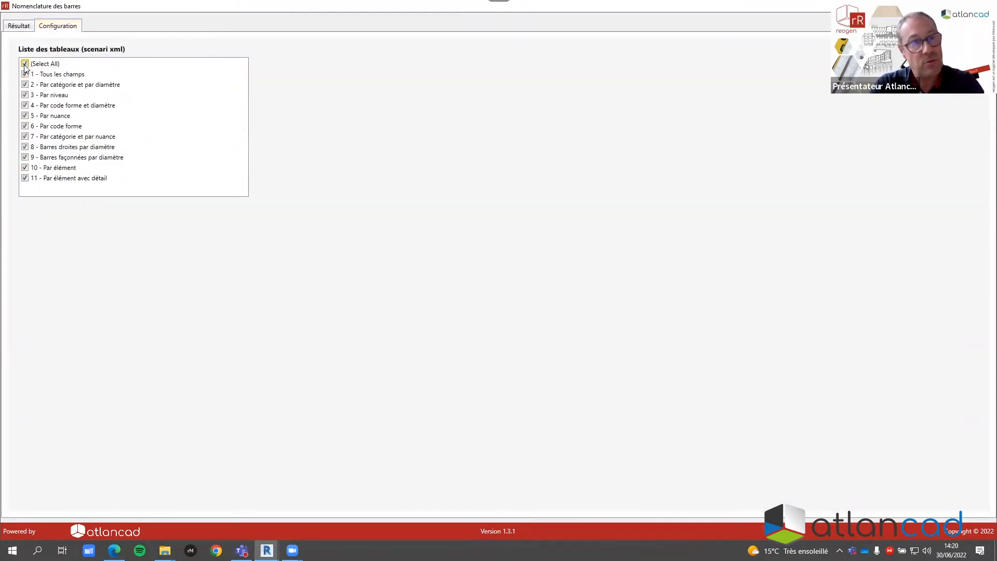
pyautogui.click(23, 26)
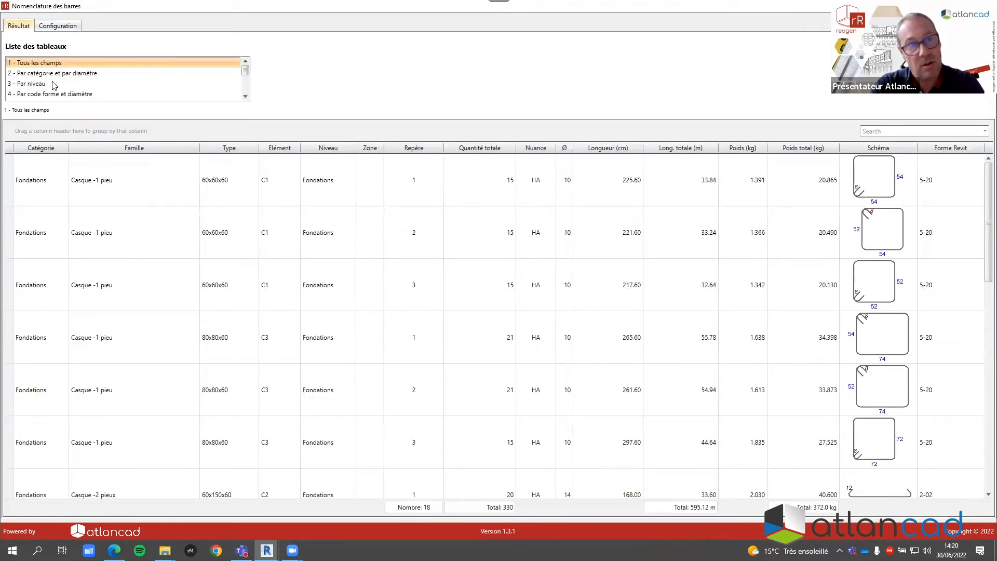
# - Review the schedule tables Par niveau, Par catégorie et par diamètre, and Par code forme et diamètre
pyautogui.click(32, 83)
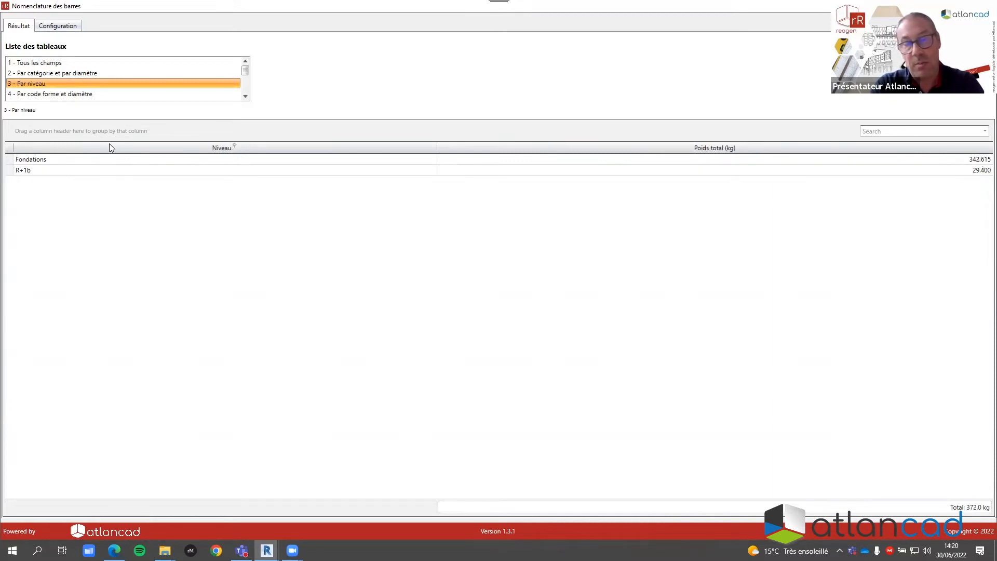
pyautogui.click(69, 73)
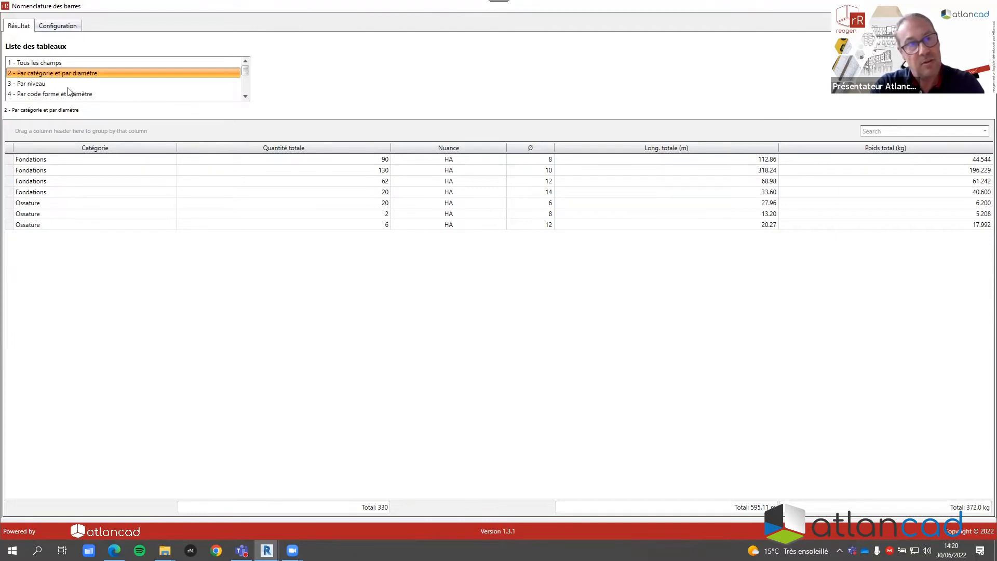
pyautogui.click(85, 96)
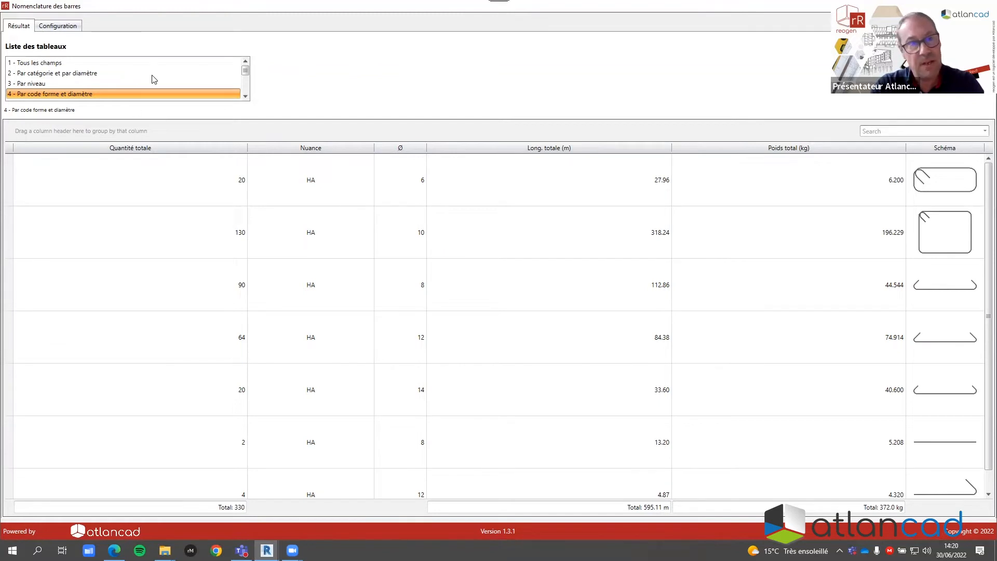
pyautogui.scroll(-2, 154, 79)
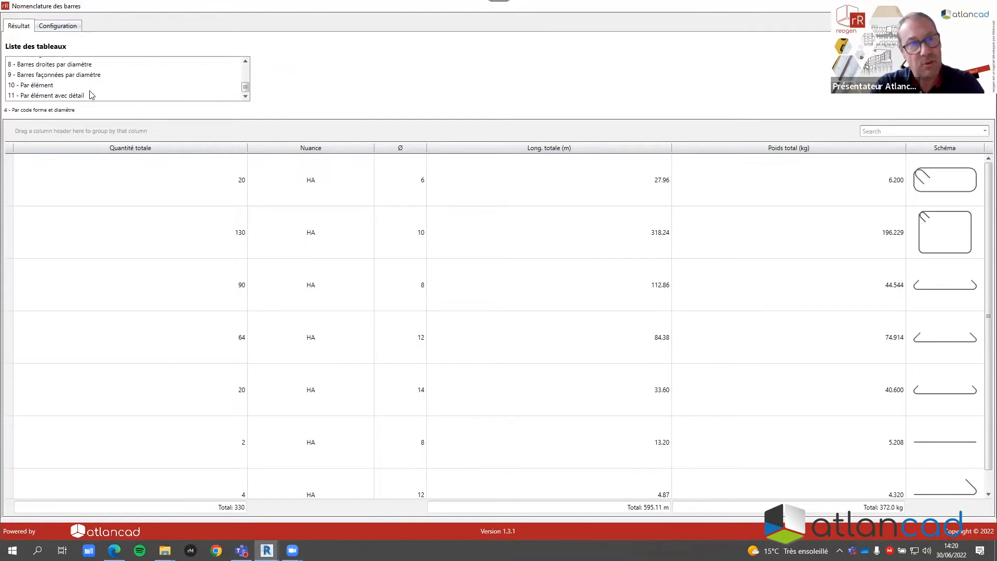
# - Show the 10 - Par élément table and add an average summary to the Ratio (kg/m³) column
pyautogui.click(30, 86)
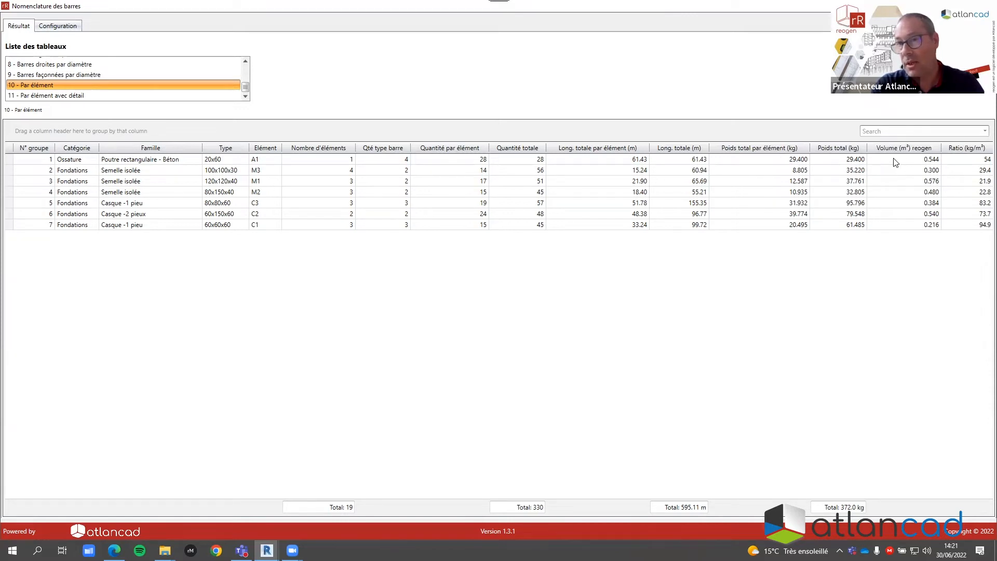
pyautogui.rightClick(968, 511)
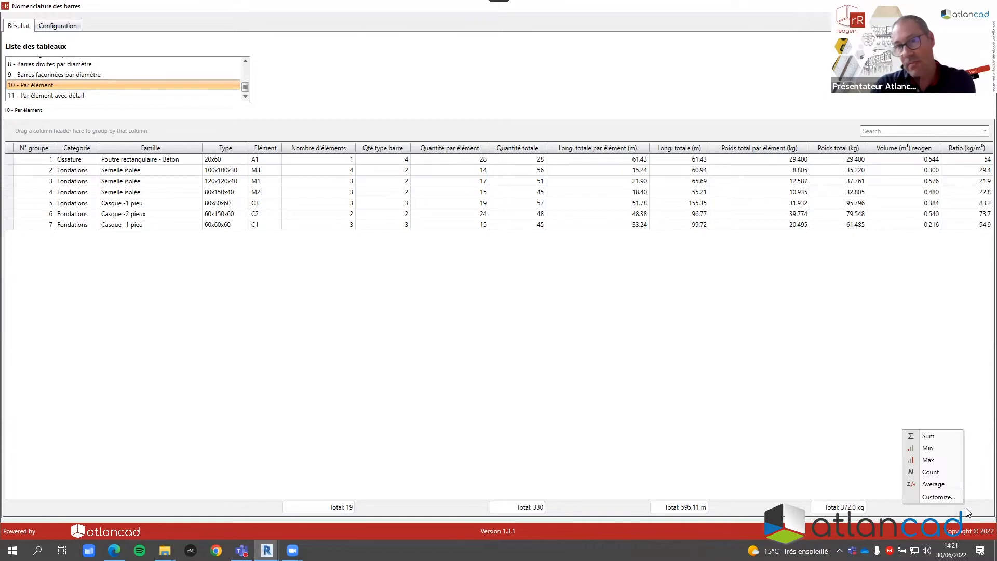
pyautogui.click(930, 482)
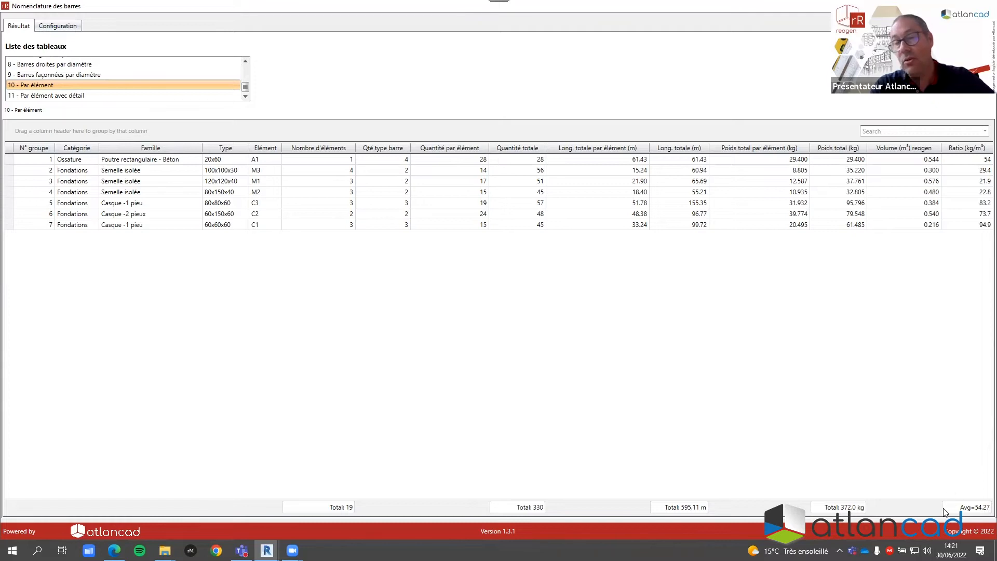
# - Filter the Type column of the Par élément table to exclude type 20x60
pyautogui.click(232, 147)
pyautogui.click(242, 188)
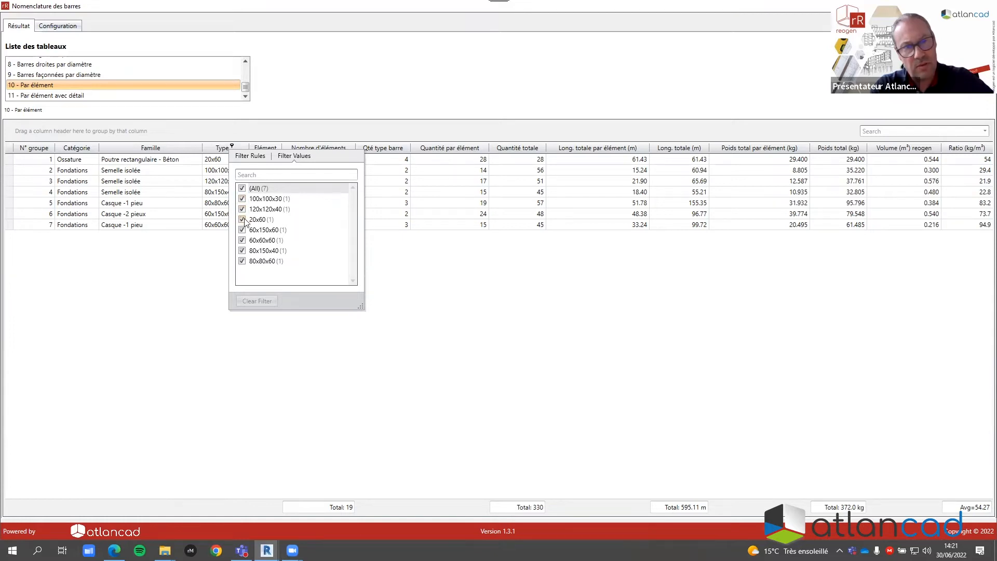
pyautogui.click(242, 220)
pyautogui.click(332, 124)
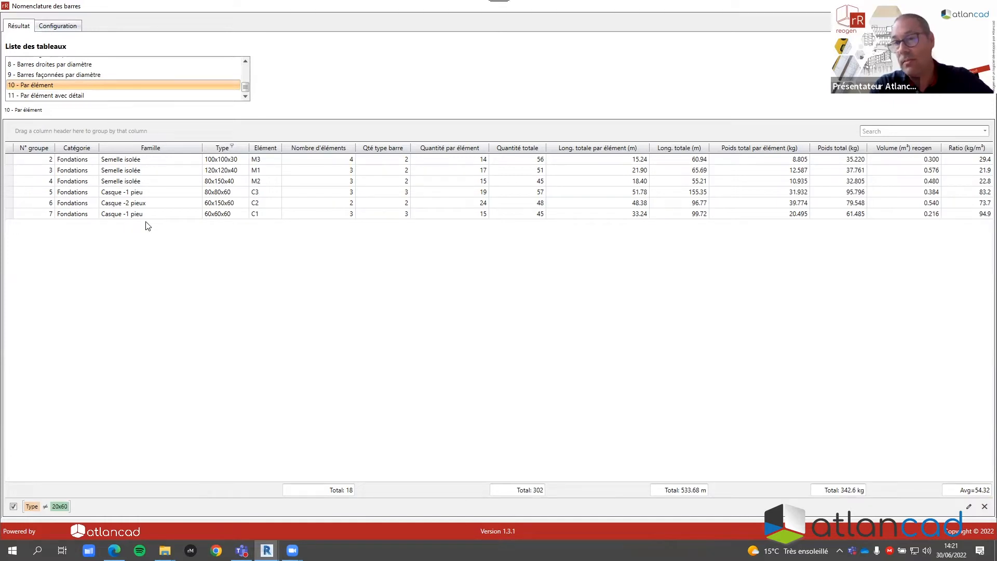
# - Remove the Type filter so the Par élément table includes all types
pyautogui.click(232, 147)
pyautogui.click(242, 188)
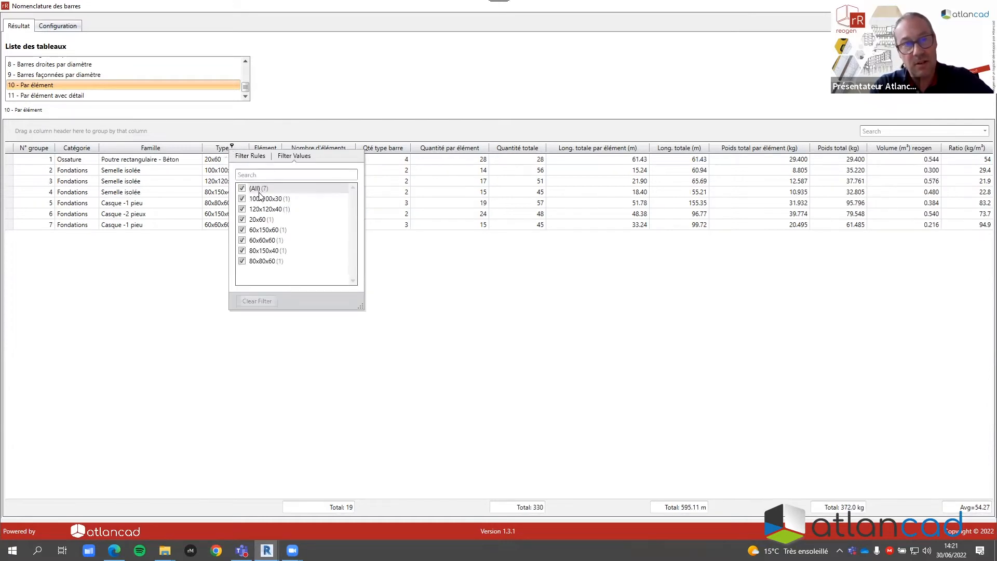
pyautogui.click(268, 129)
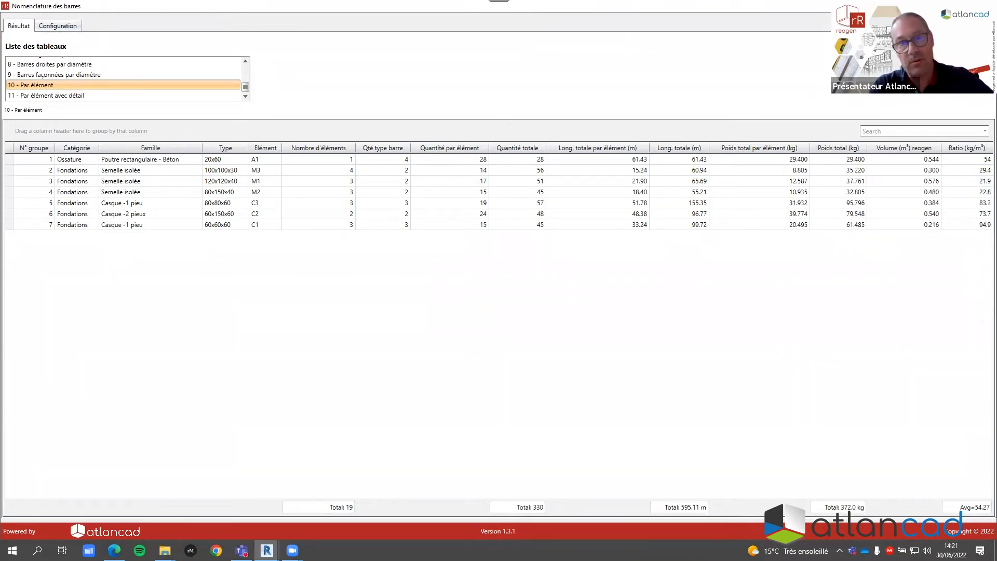
# - Close the bar schedule and open the Fondations structural plan
pyautogui.click(986, 6)
pyautogui.scroll(-2, 452, 220)
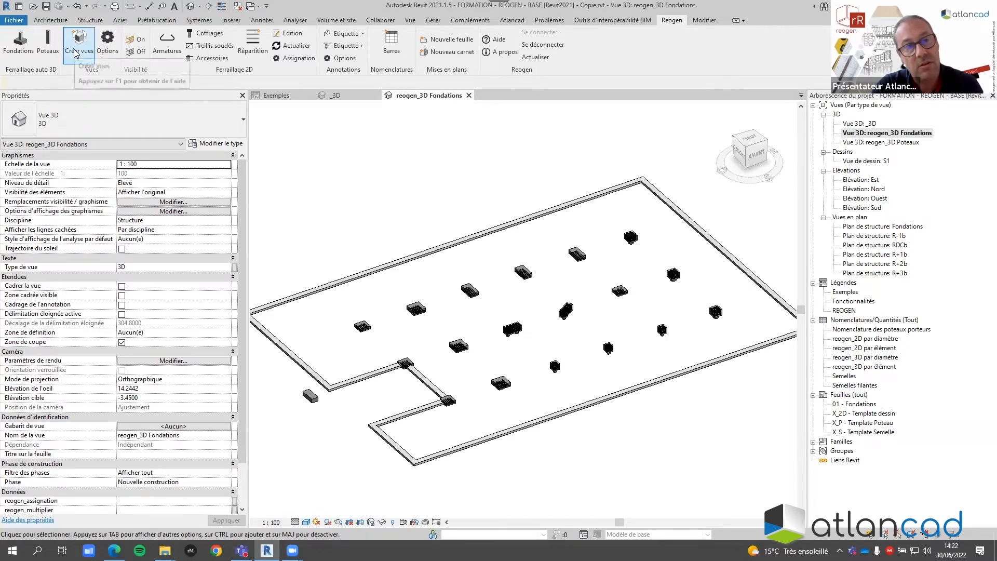
pyautogui.doubleClick(886, 227)
pyautogui.scroll(5, 566, 292)
pyautogui.scroll(-4, 566, 292)
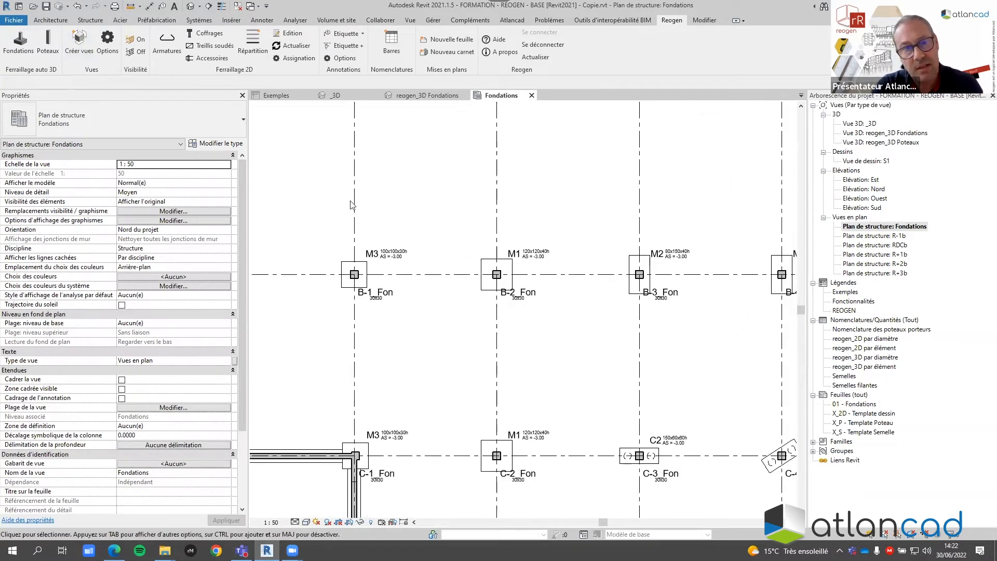
# - Set the view creation options to top, front and side views with the Armatures view template
pyautogui.click(107, 45)
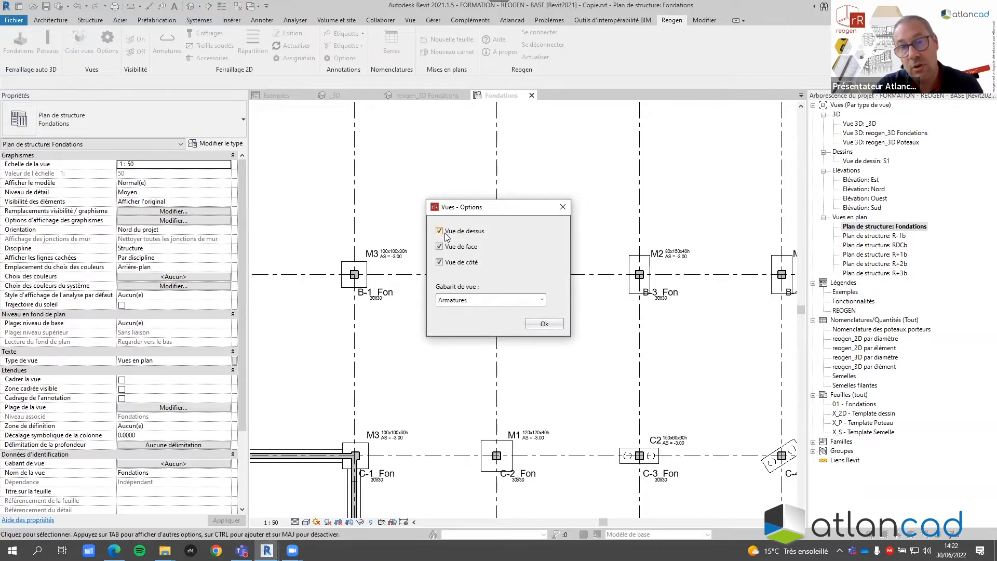
pyautogui.click(467, 264)
pyautogui.click(464, 264)
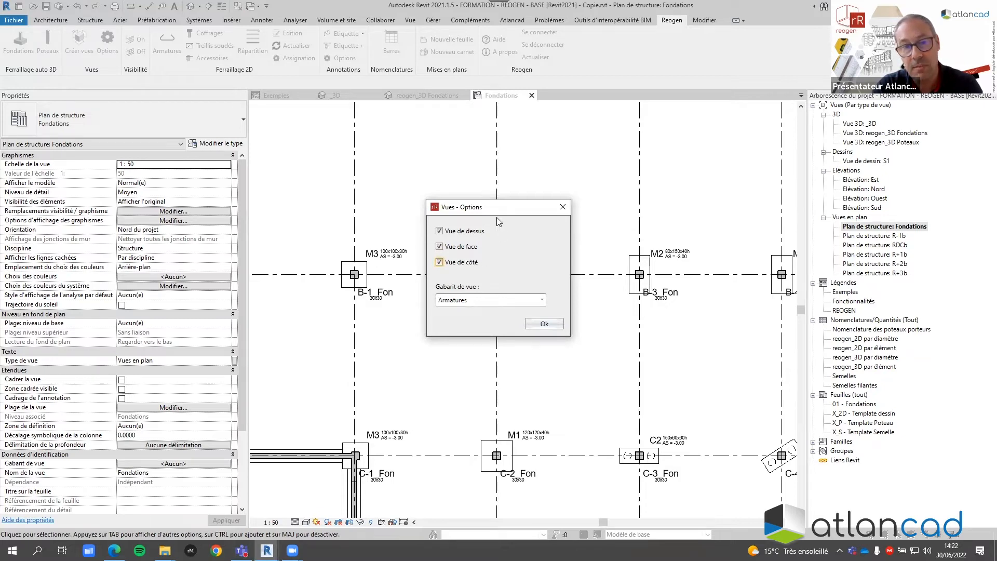
pyautogui.click(542, 301)
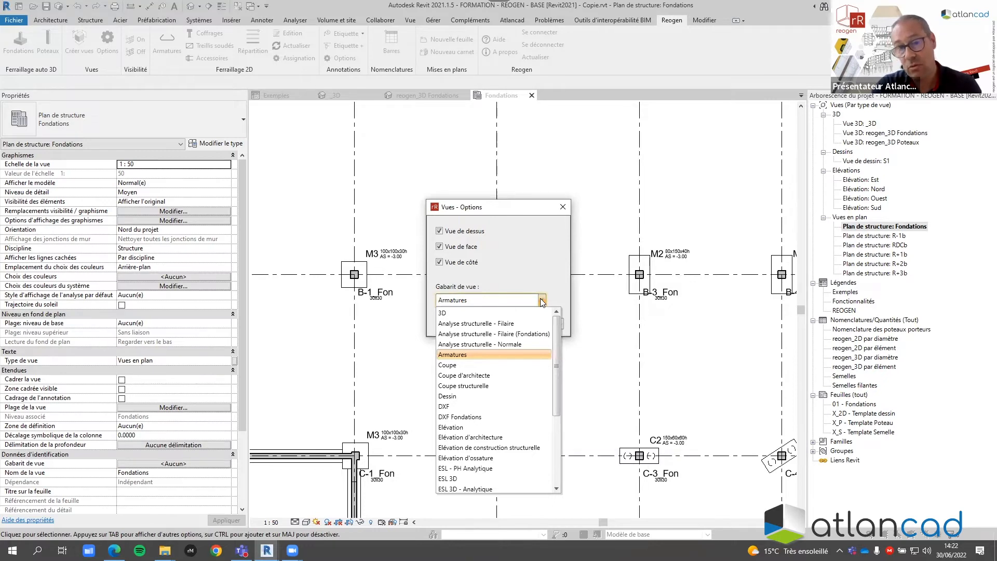
pyautogui.click(542, 301)
pyautogui.click(541, 300)
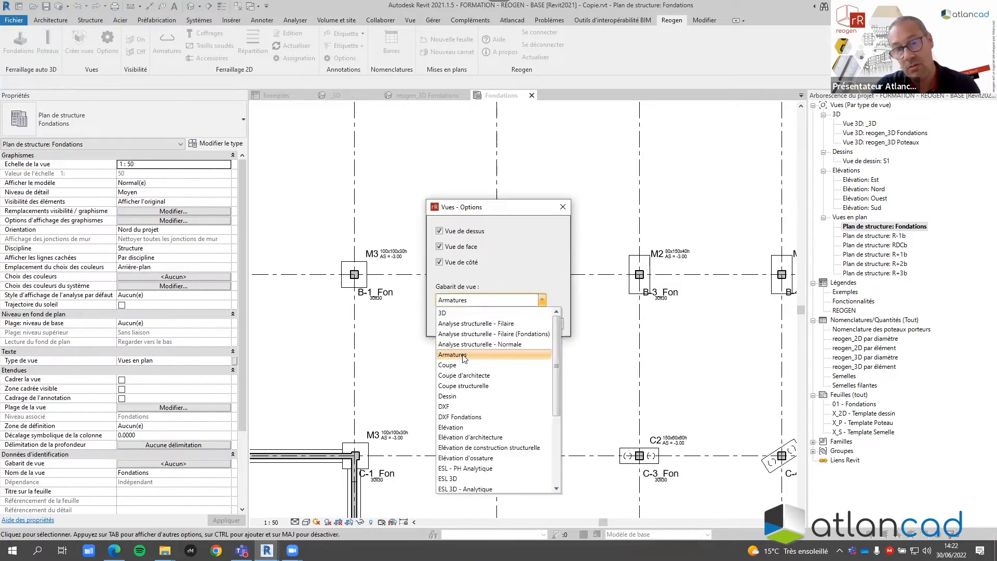
pyautogui.click(462, 356)
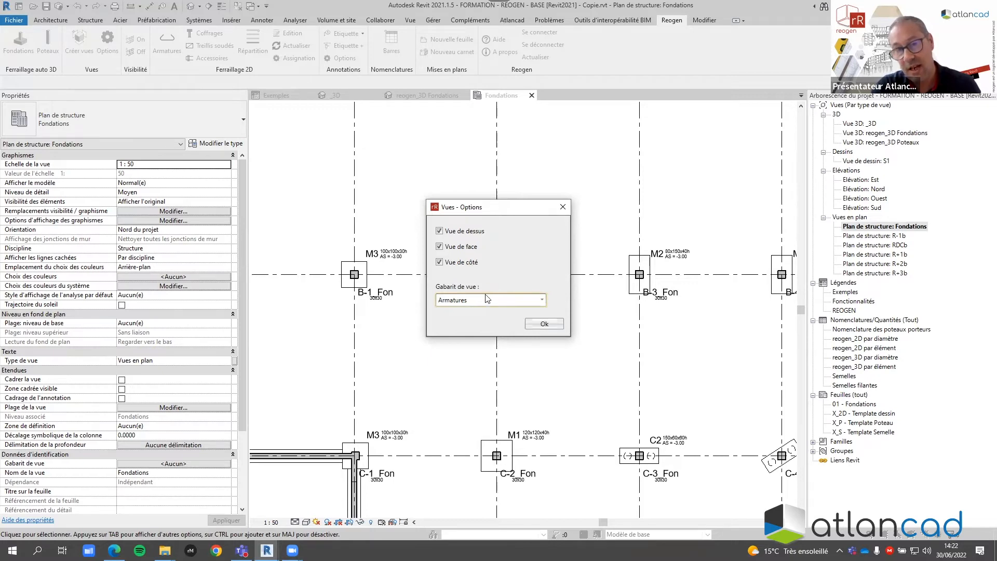
pyautogui.click(540, 324)
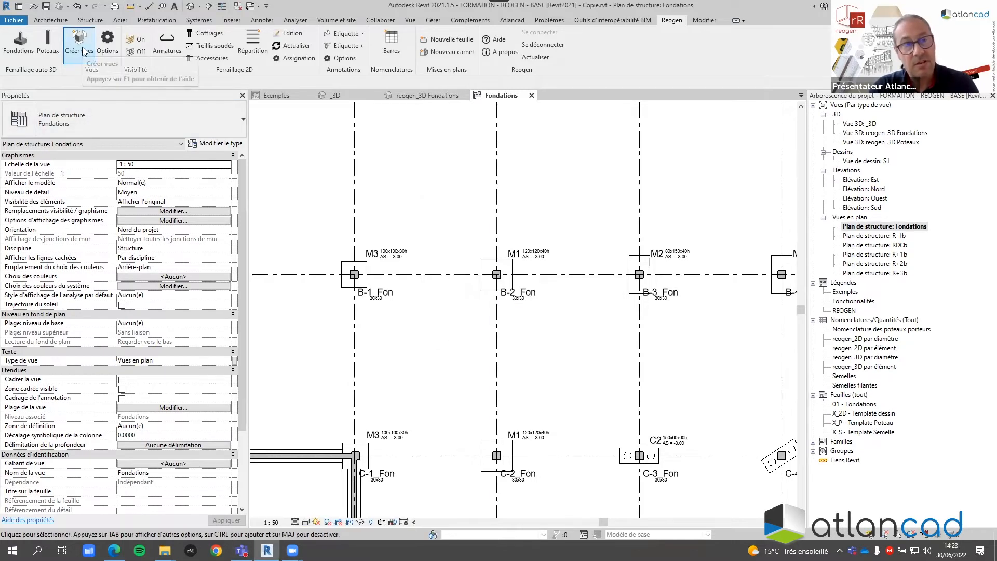
# - Start creating views for multiple foundations, picking M3 at B-1, M1 at B-2, M2 at B-3, C2 at C-4, C1 at D-5 and C3 at D-6
pyautogui.click(83, 47)
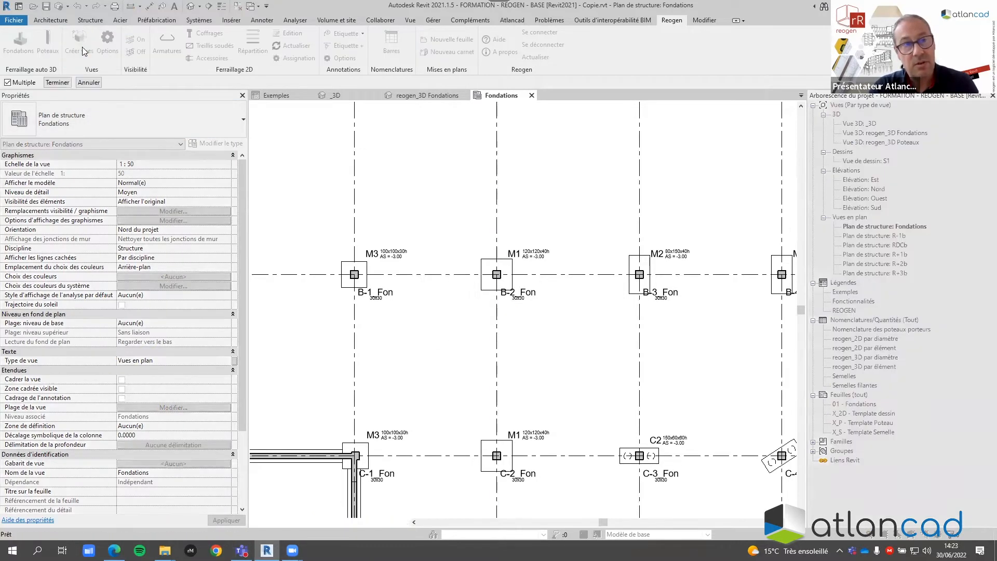
pyautogui.click(351, 272)
pyautogui.click(495, 271)
pyautogui.click(640, 270)
pyautogui.moveTo(641, 262); pyautogui.dragTo(366, 121, button='middle')
pyautogui.click(492, 321)
pyautogui.moveTo(658, 388); pyautogui.dragTo(553, 265, button='middle')
pyautogui.click(541, 380)
pyautogui.click(686, 372)
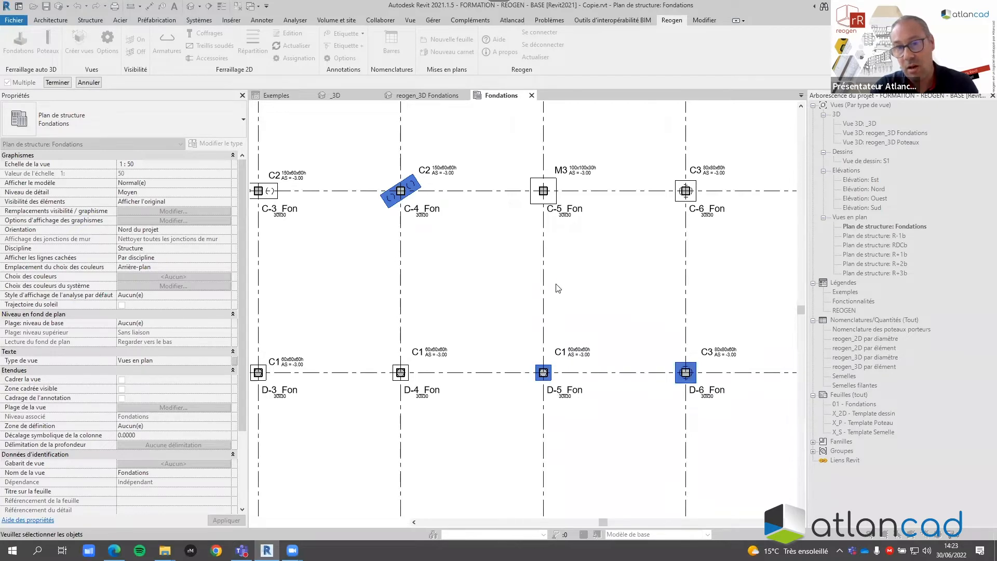
# - Add foundation M2 at B-4 to the selection and generate the reinforcement views
pyautogui.scroll(-3, 586, 269)
pyautogui.scroll(3, 483, 156)
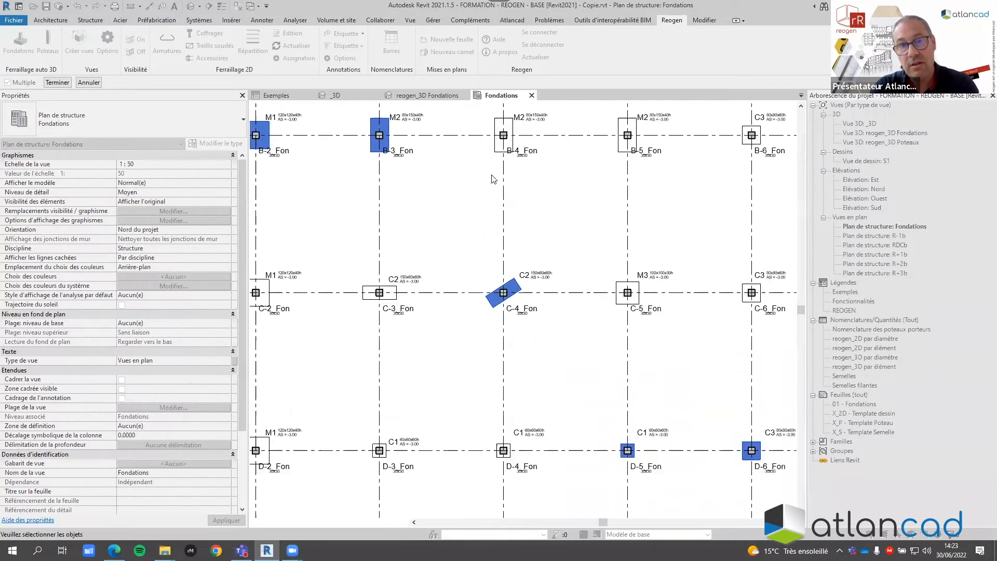
pyautogui.click(508, 150)
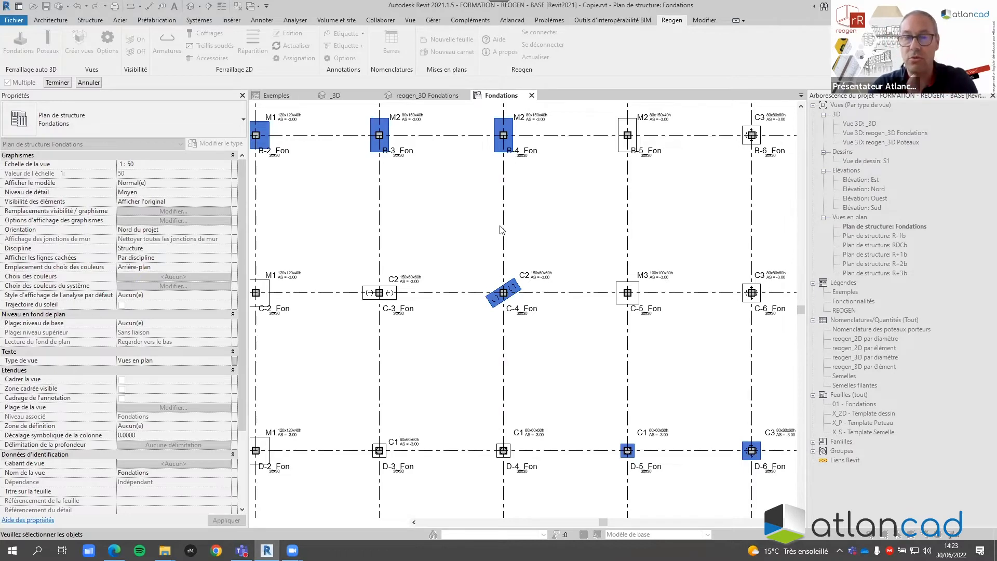
pyautogui.click(57, 83)
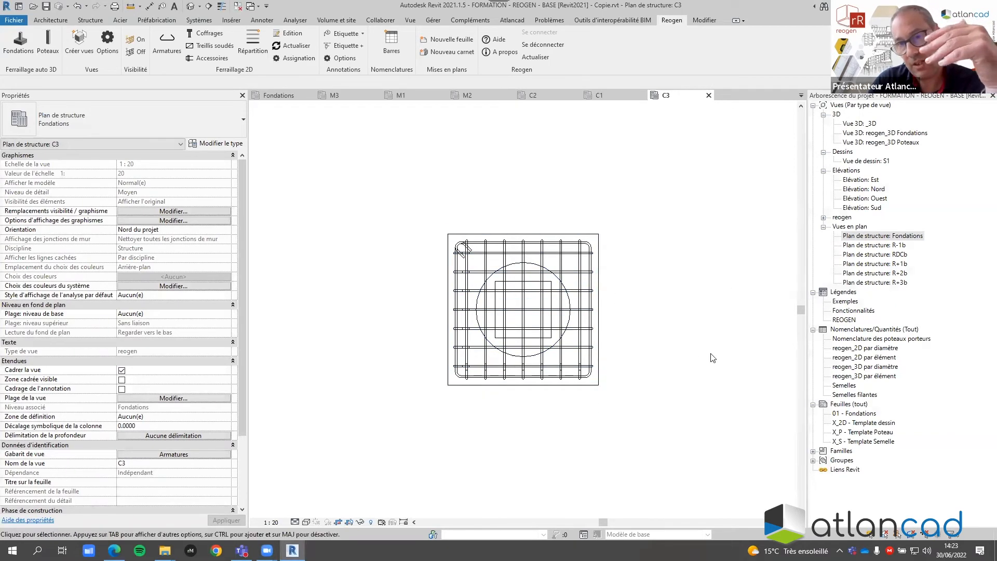
# - Expand the reogen view group in the project browser to review the generated foundation plans and sections
pyautogui.click(842, 217)
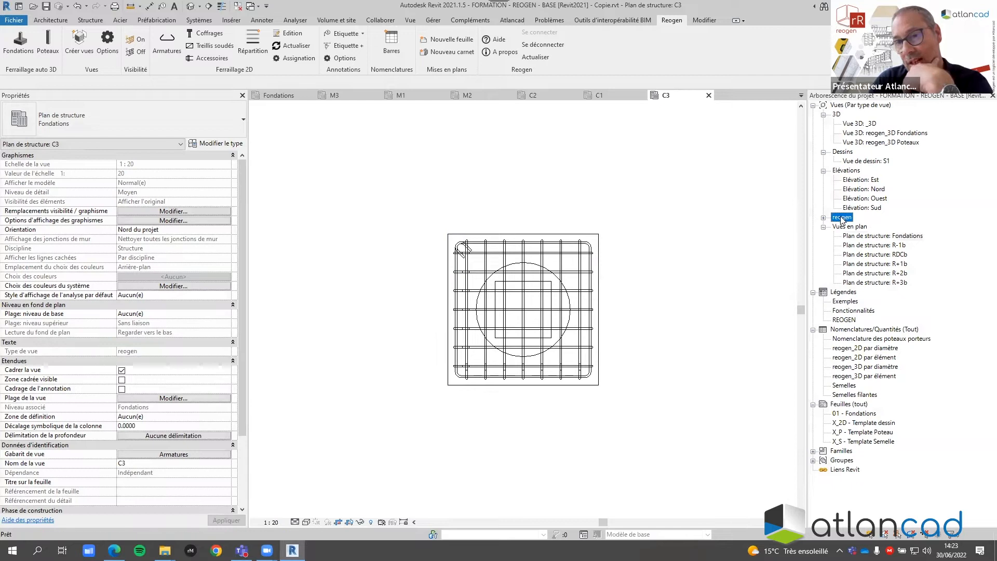
pyautogui.click(824, 218)
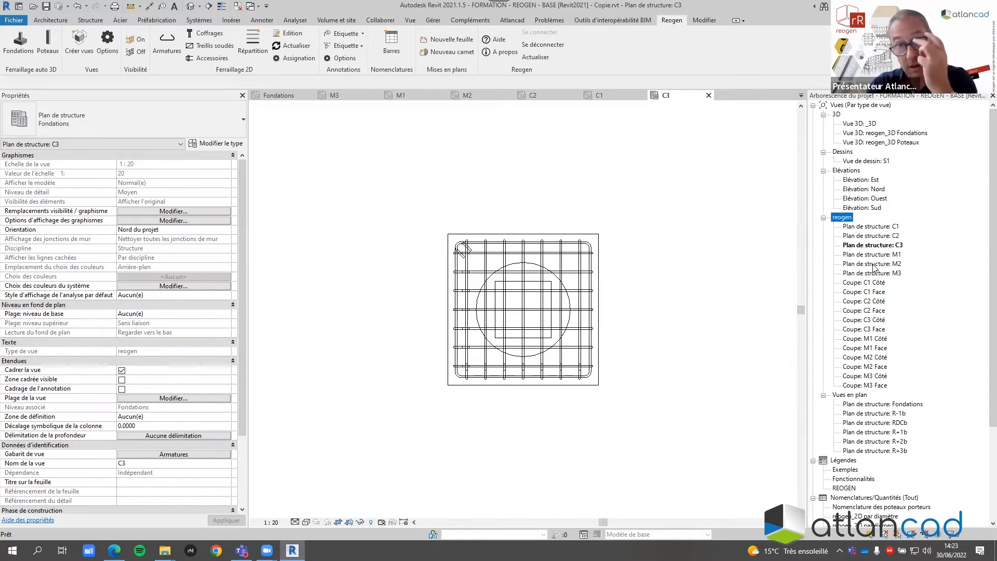
pyautogui.click(824, 218)
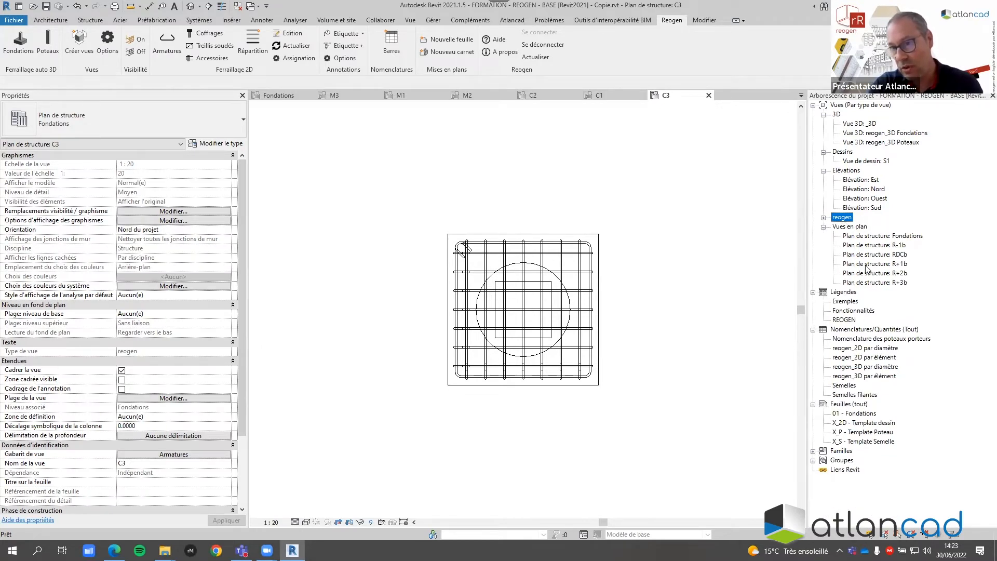
pyautogui.click(824, 218)
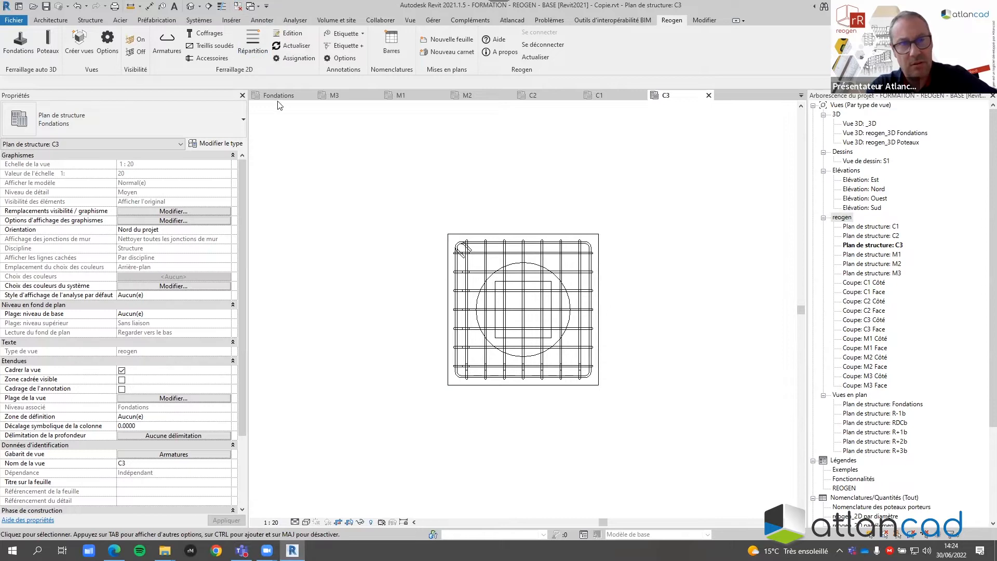
# - Close all inactive views and open the structural plan of foundation C2
pyautogui.click(238, 6)
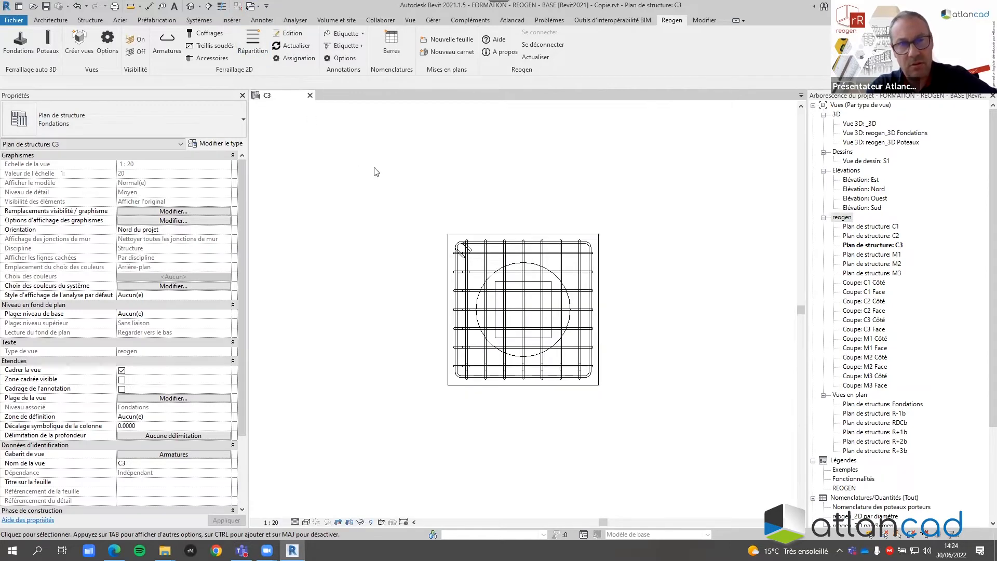
pyautogui.click(877, 246)
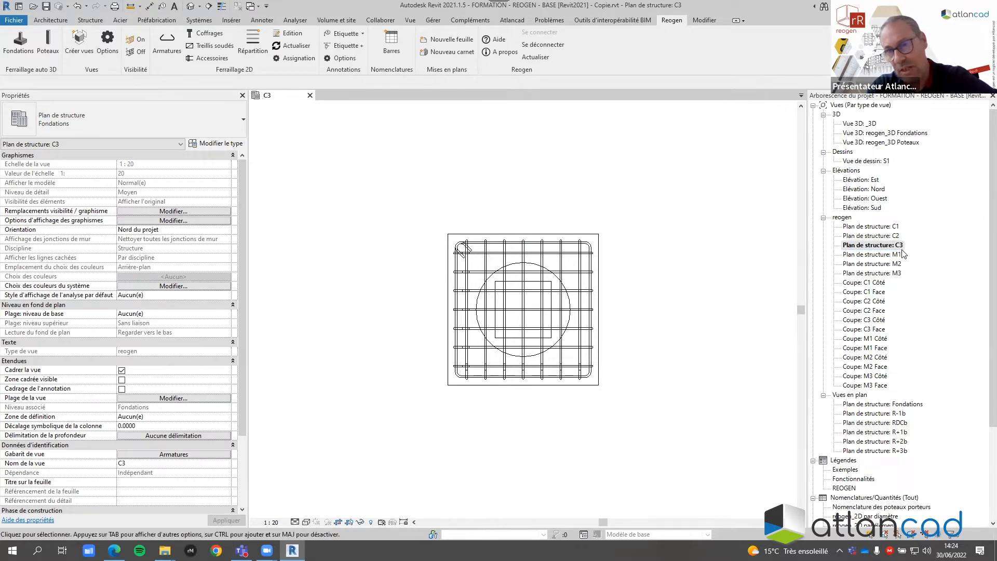
pyautogui.doubleClick(871, 236)
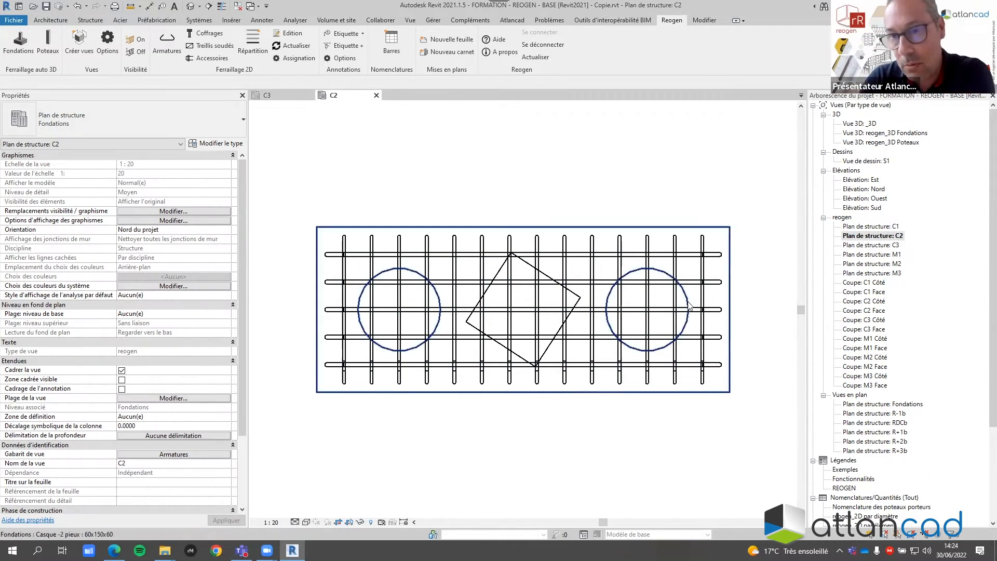
# - Open the M1 Côté section and examine the hooked bar and the row of bars at the footing's base
pyautogui.doubleClick(865, 338)
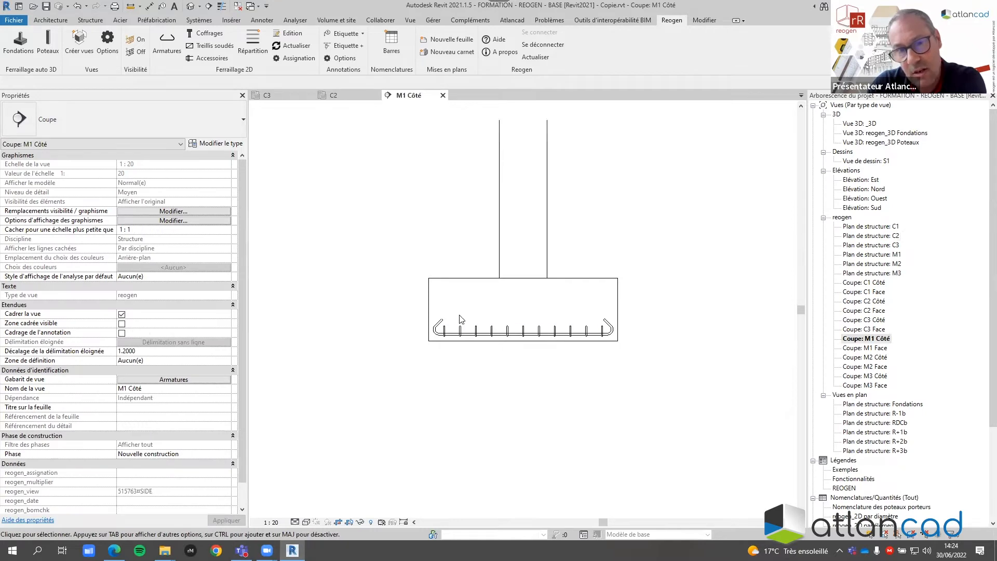
pyautogui.scroll(2, 459, 319)
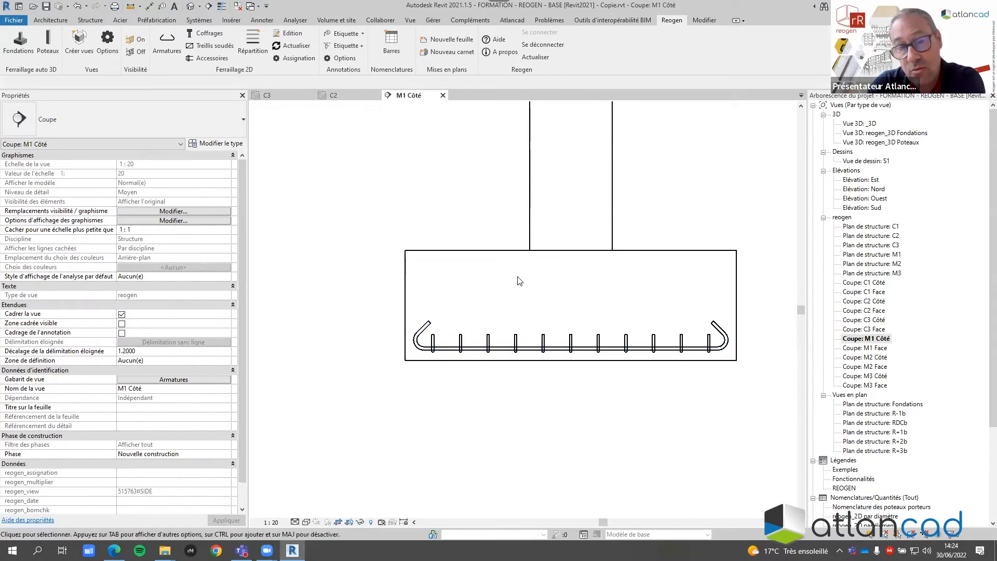
pyautogui.scroll(-2, 523, 316)
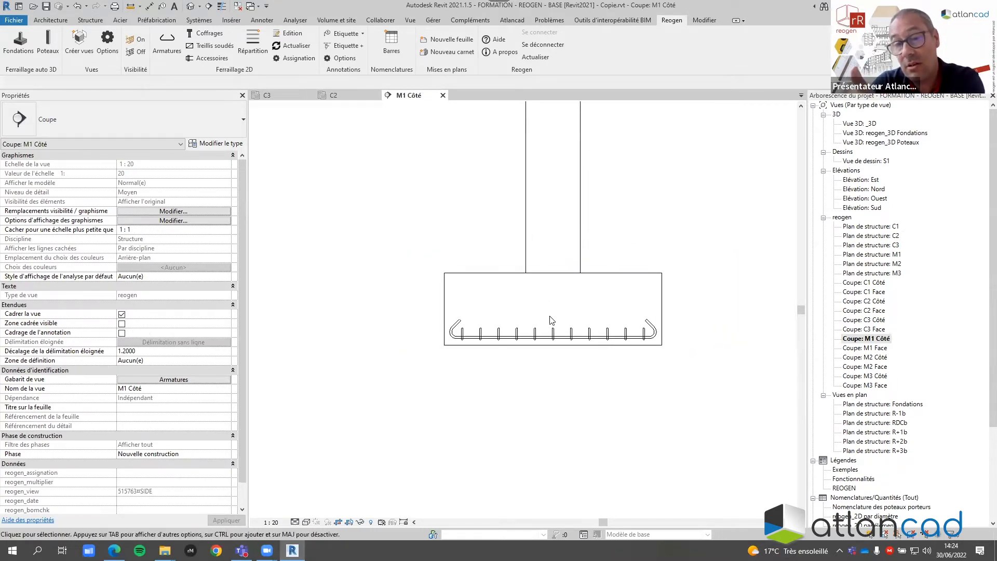
pyautogui.scroll(4, 454, 324)
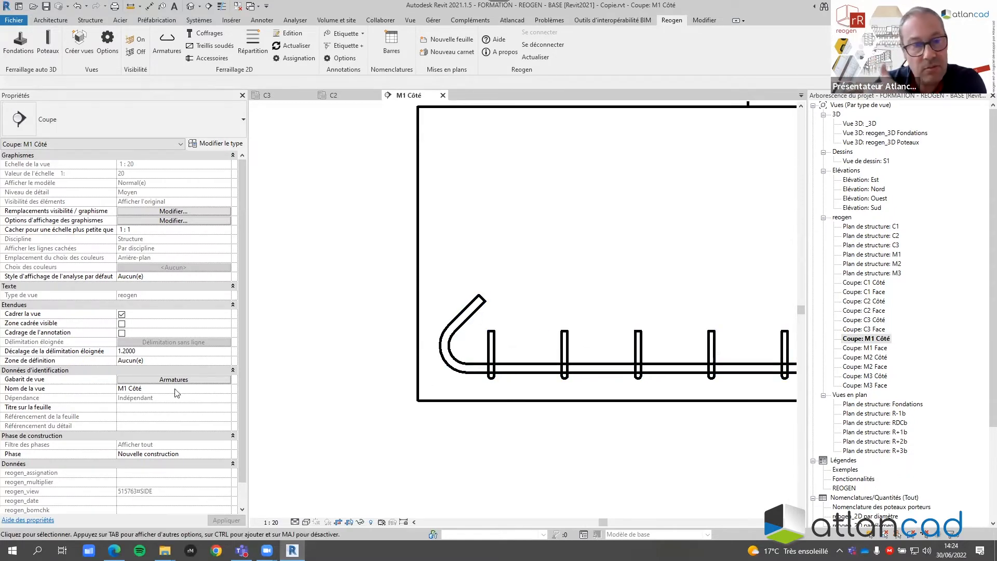
pyautogui.scroll(-5, 391, 371)
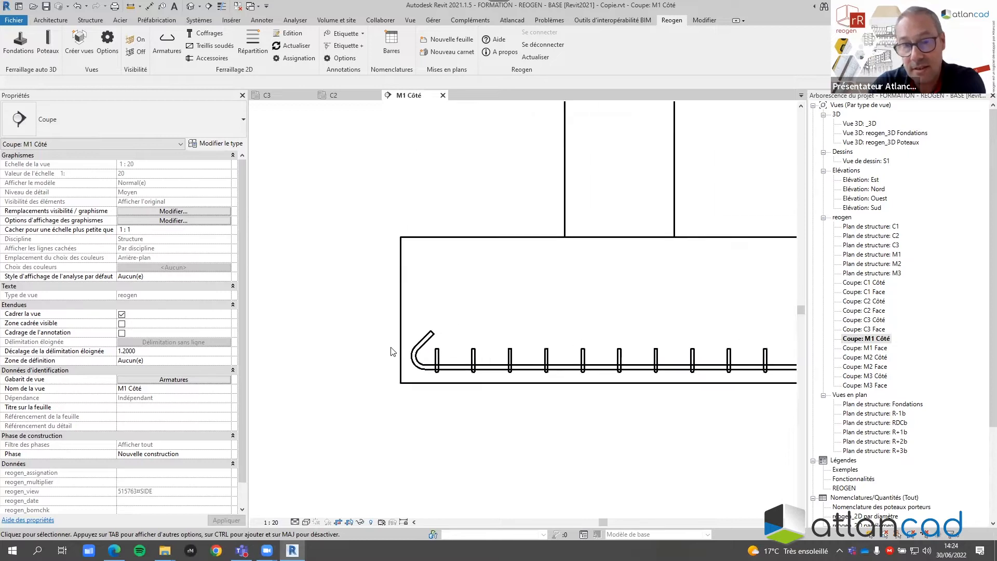
pyautogui.moveTo(583, 259); pyautogui.dragTo(562, 298, button='middle')
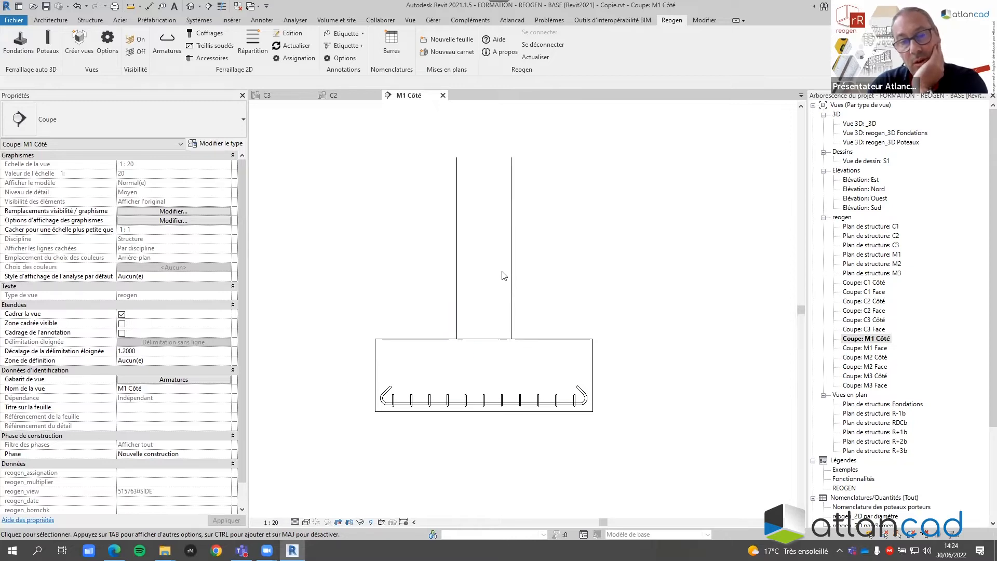
pyautogui.scroll(-2, 502, 276)
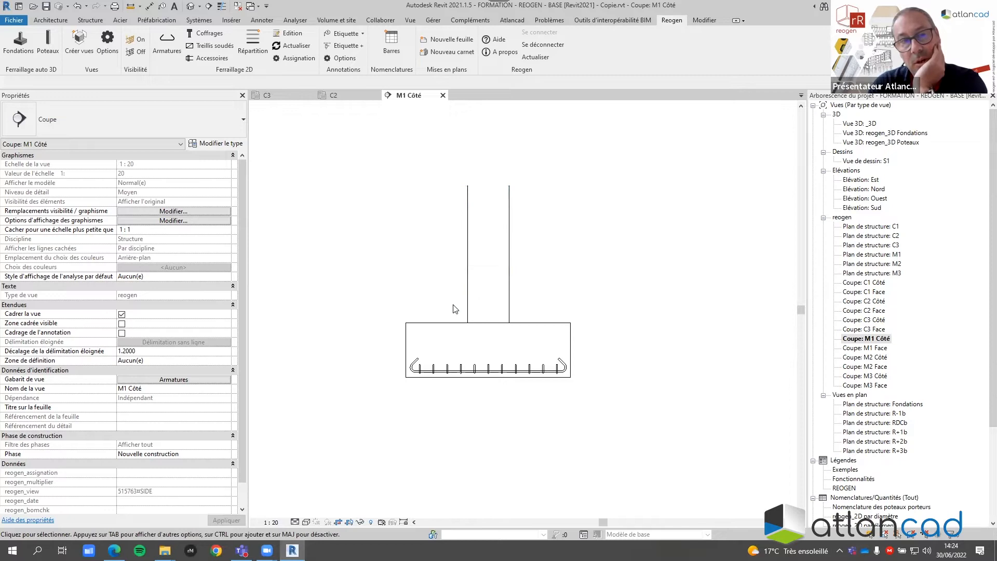
# - Look over Reogen's rebar tagging commands and Revit's own multi-rebar annotation commands
pyautogui.click(343, 34)
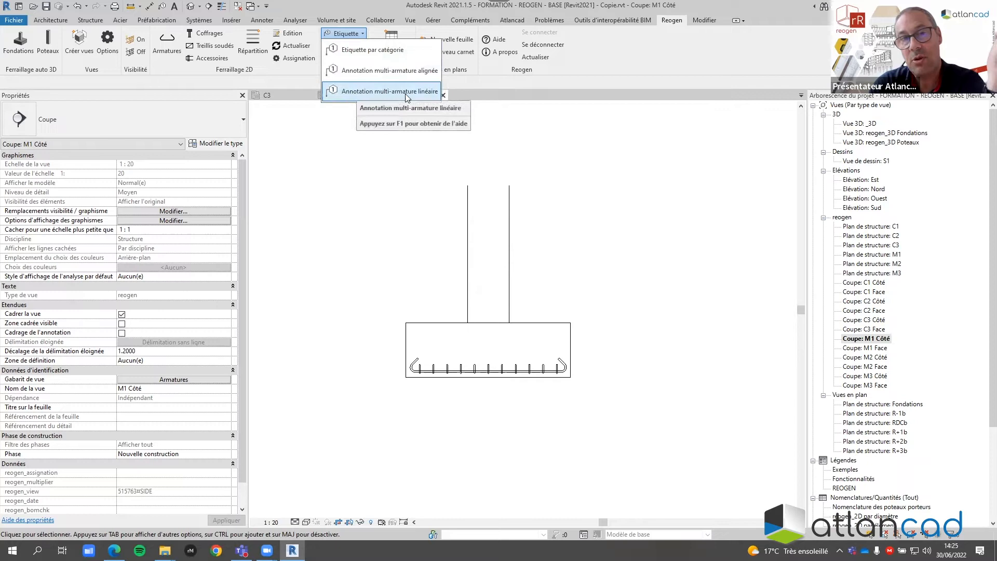
pyautogui.click(416, 158)
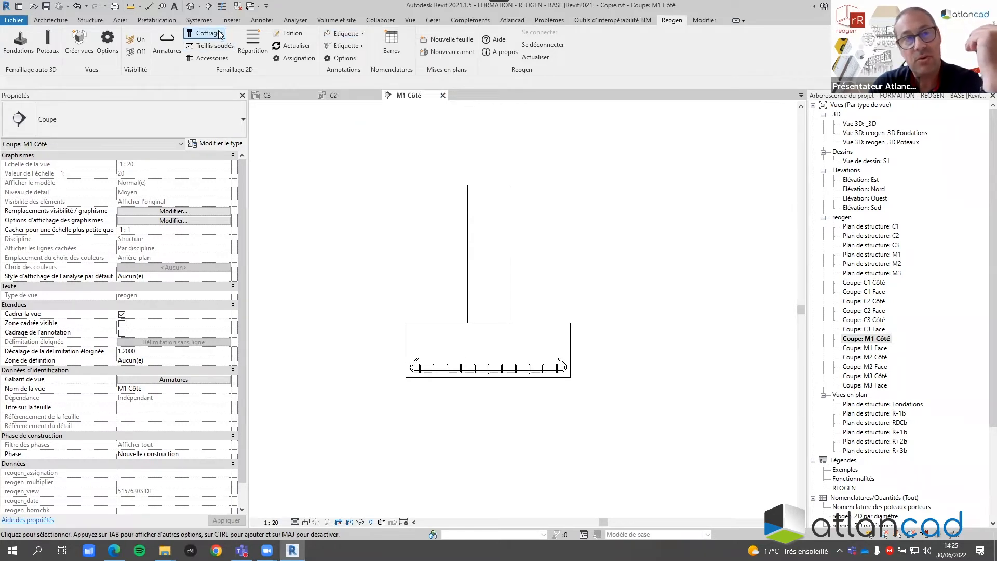
pyautogui.click(255, 19)
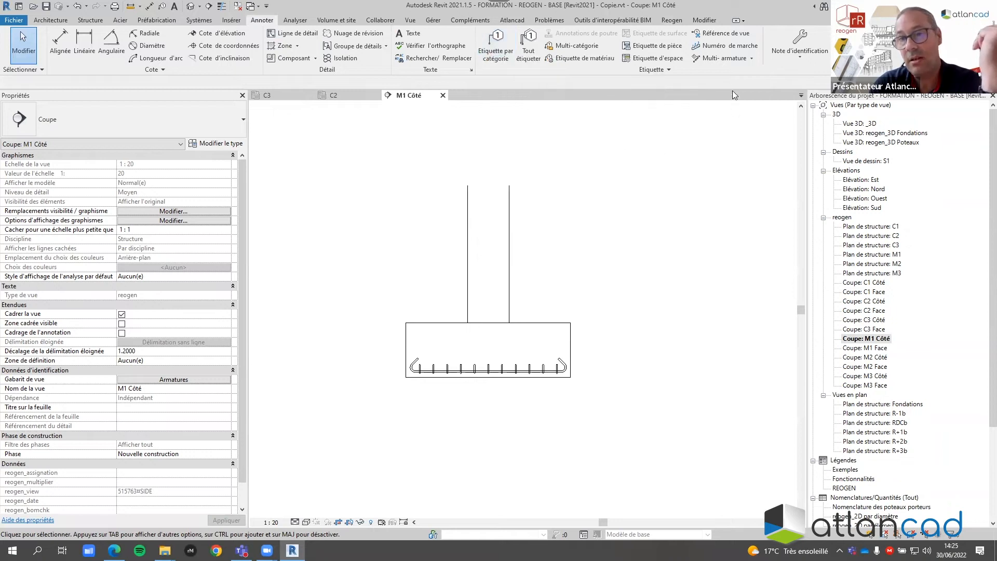
pyautogui.click(752, 58)
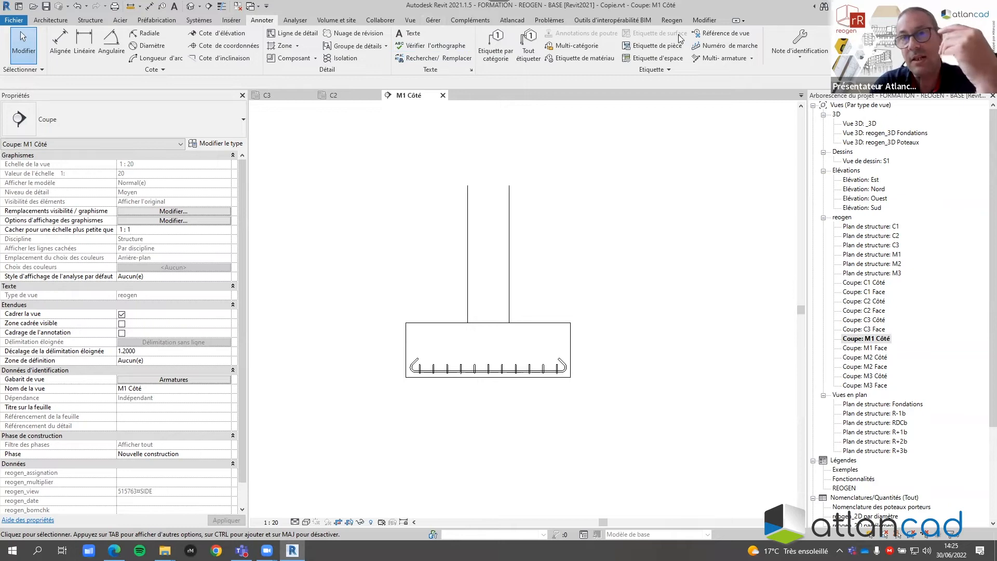
pyautogui.click(672, 19)
# - Place a multi-rebar annotation for the row of bottom bars in the M1 Côté section, with its tag below the footing
pyautogui.click(346, 34)
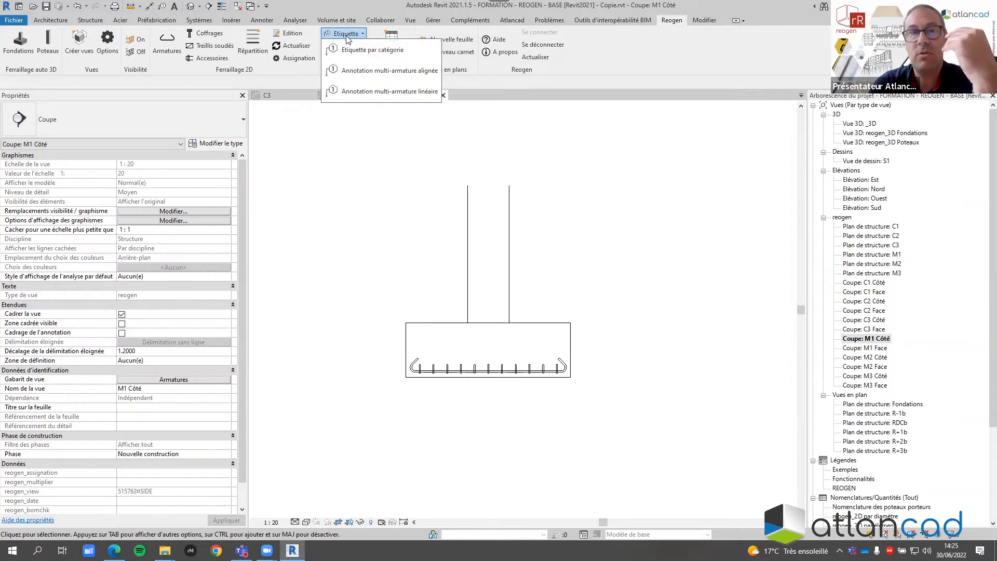
pyautogui.click(367, 80)
pyautogui.scroll(3, 474, 382)
pyautogui.click(450, 358)
pyautogui.click(453, 405)
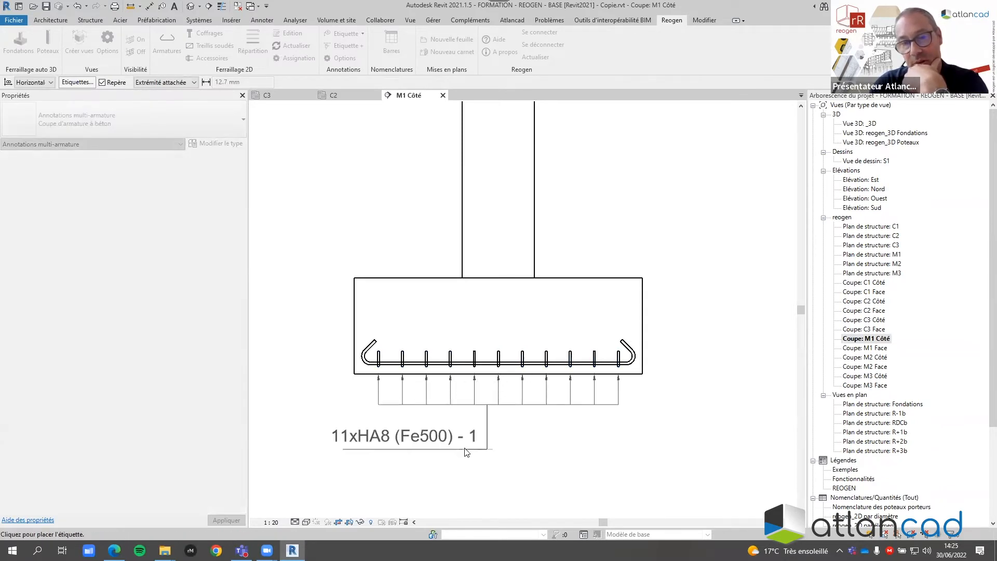
pyautogui.click(467, 452)
pyautogui.press('Escape')
# - Set the multi-rebar annotation type's tag family to Etiquette d'armature3D-ATL : Nb_Ø_Long_esp
pyautogui.moveTo(520, 329); pyautogui.dragTo(567, 229, button='middle')
pyautogui.click(449, 337)
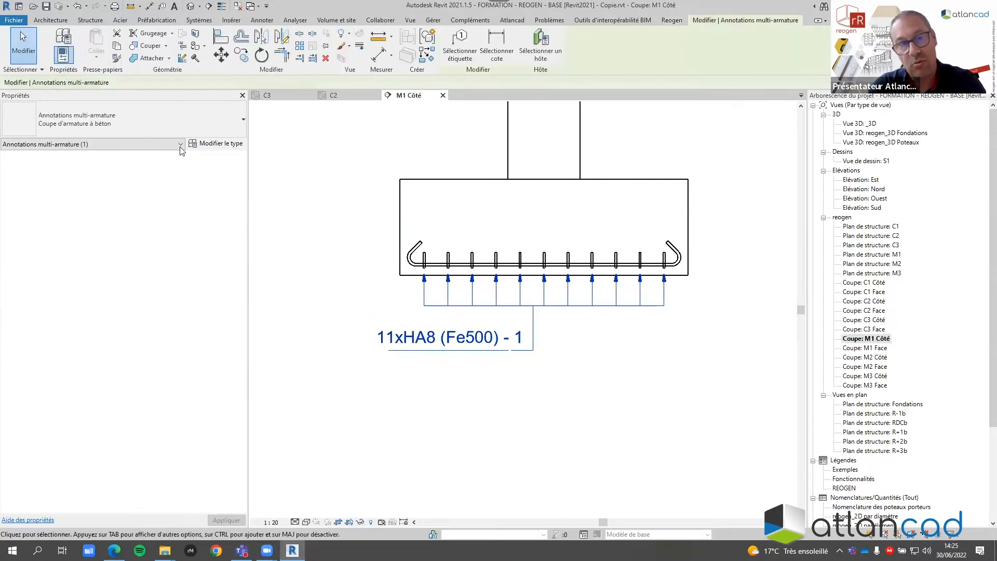
pyautogui.click(131, 122)
pyautogui.click(130, 123)
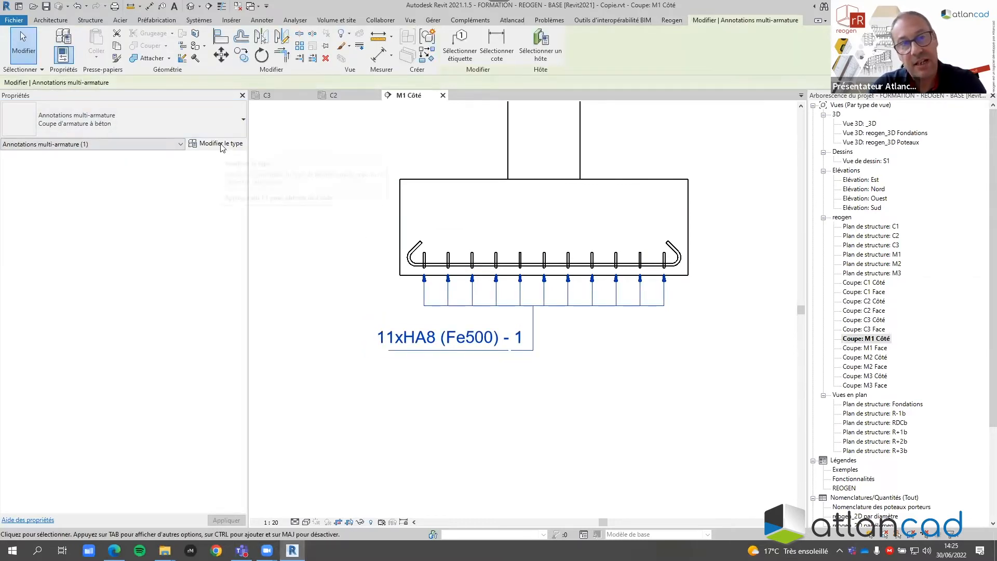
pyautogui.click(216, 144)
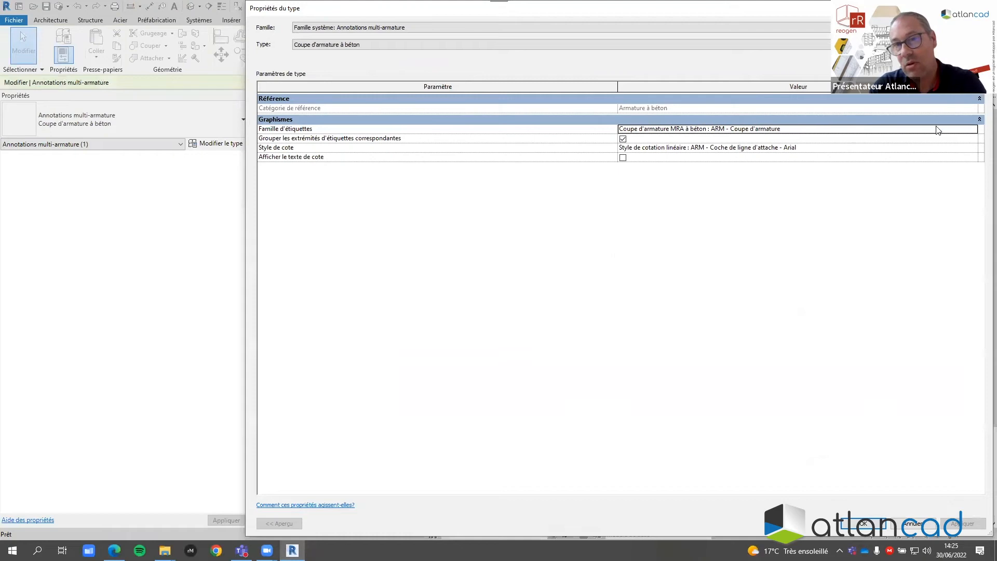
pyautogui.click(968, 130)
pyautogui.click(972, 129)
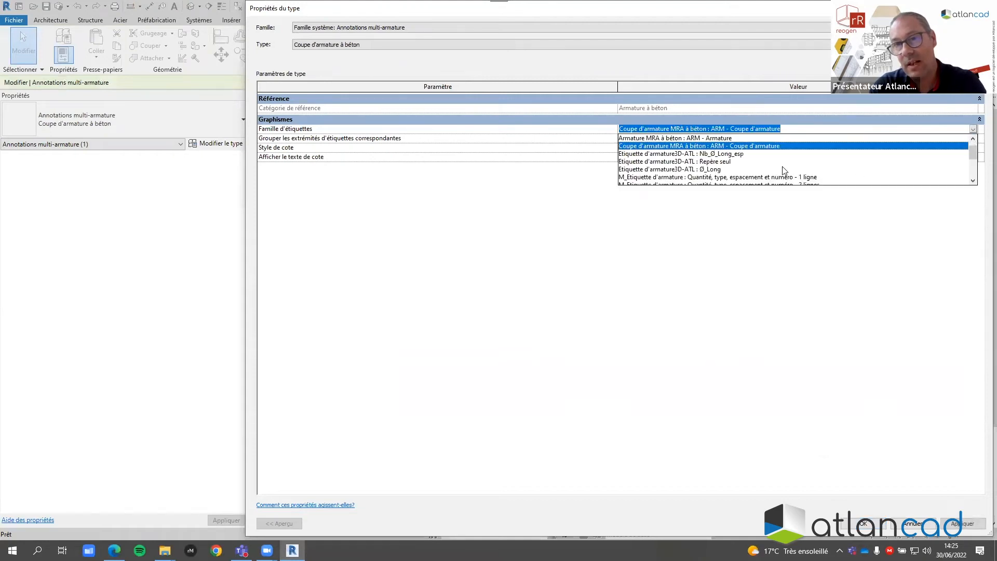
pyautogui.click(700, 154)
pyautogui.click(865, 523)
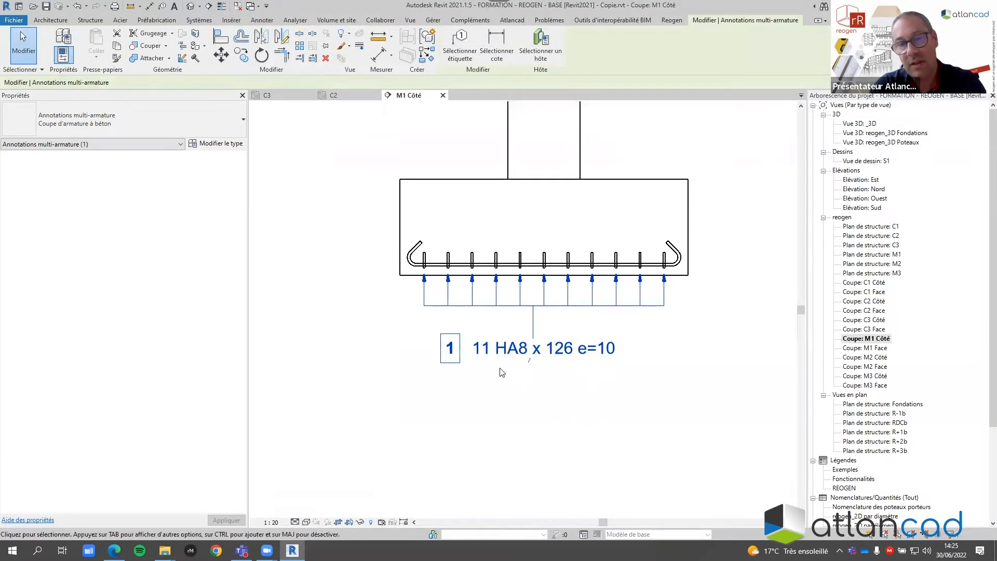
# - Reposition the rebar annotation so its line sits slightly lower and the tag is centred beneath the footing
pyautogui.moveTo(538, 349); pyautogui.dragTo(647, 357)
pyautogui.click(570, 347)
pyautogui.moveTo(528, 372)
pyautogui.mouseDown()
pyautogui.moveTo(628, 363)
pyautogui.moveTo(543, 372)
pyautogui.mouseUp()
pyautogui.click(646, 389)
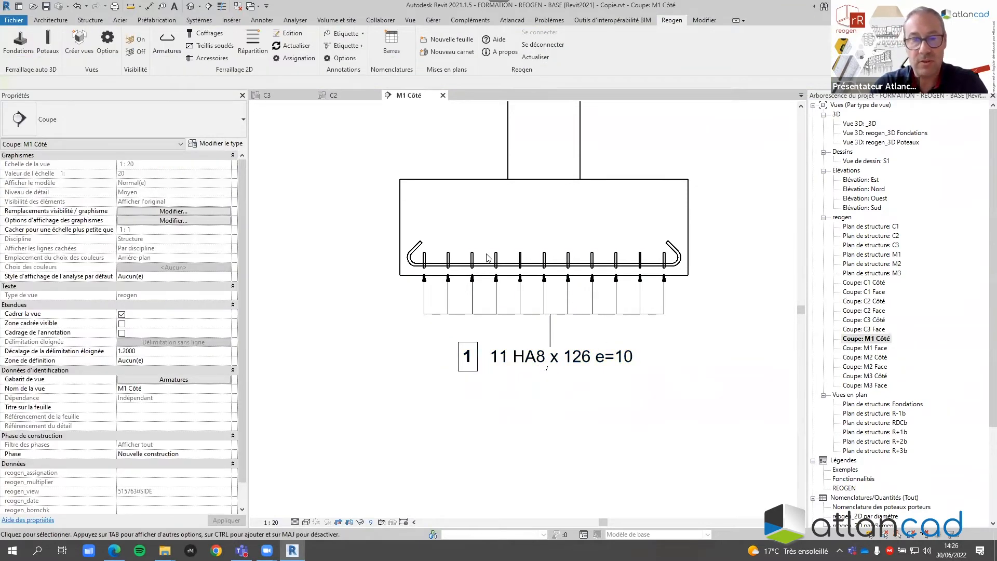
pyautogui.scroll(-3, 493, 261)
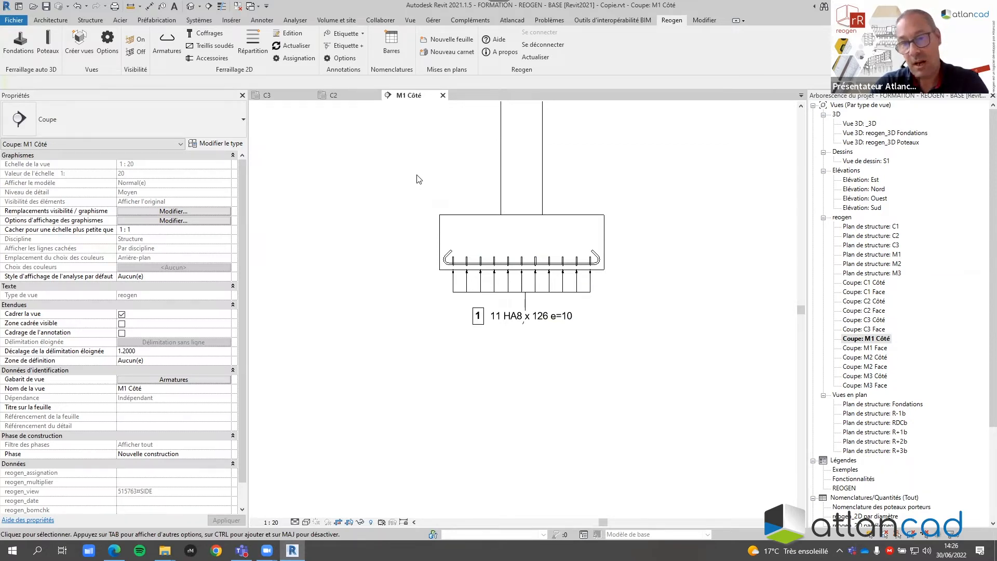
# - Open Reogen's new sheet settings and review the available element categories and layout templates
pyautogui.click(452, 40)
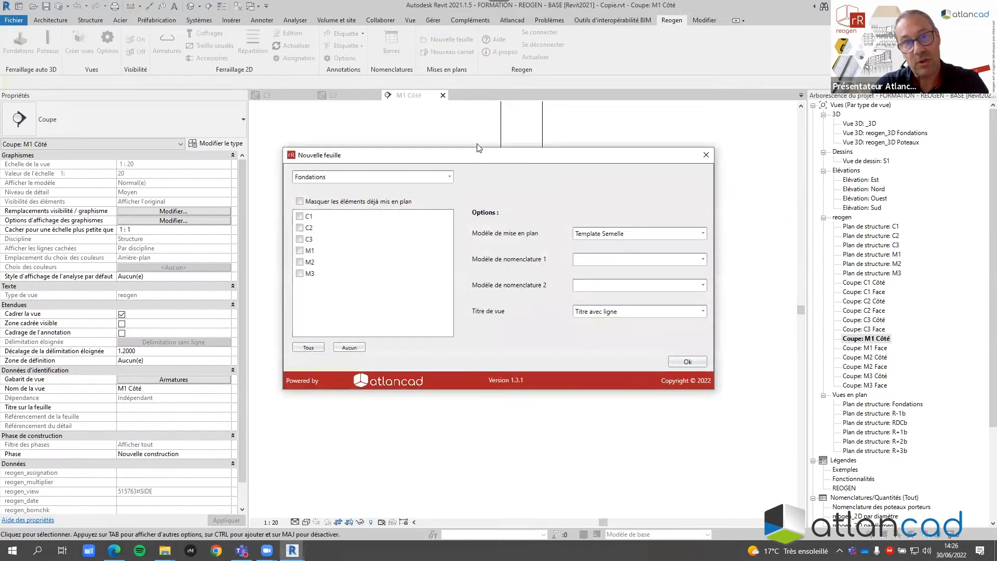
pyautogui.moveTo(481, 154); pyautogui.dragTo(576, 106)
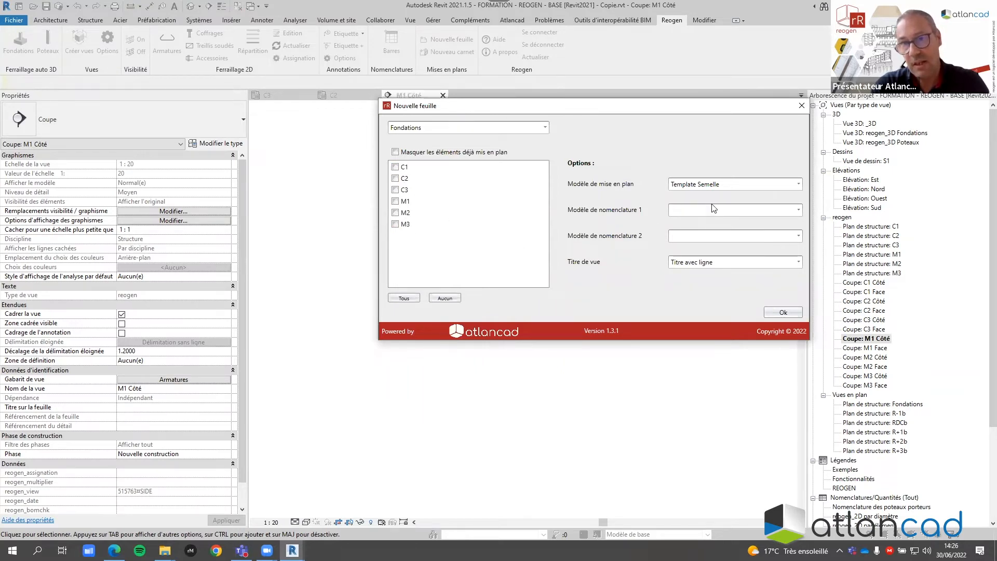
pyautogui.click(471, 129)
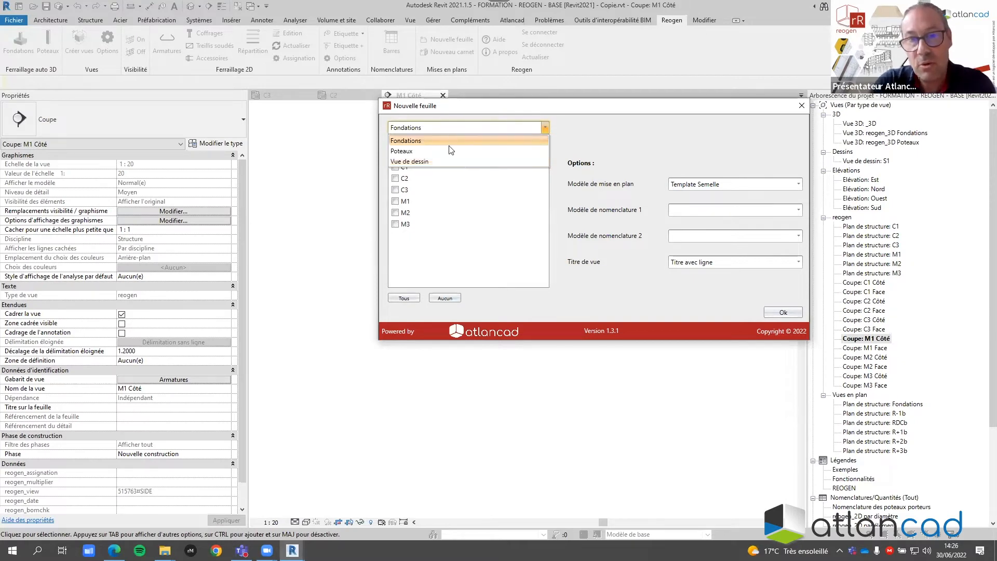
pyautogui.click(705, 132)
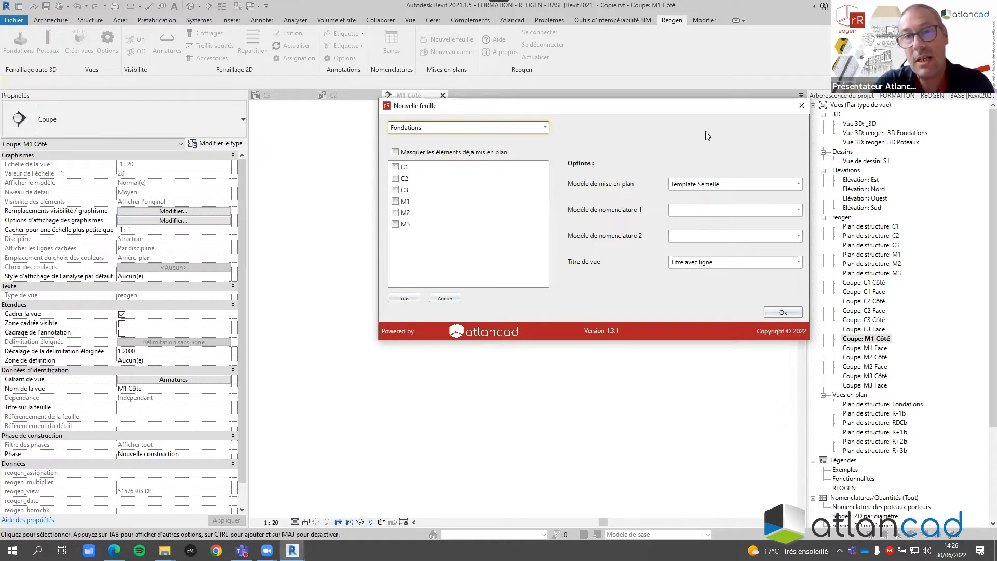
pyautogui.click(710, 186)
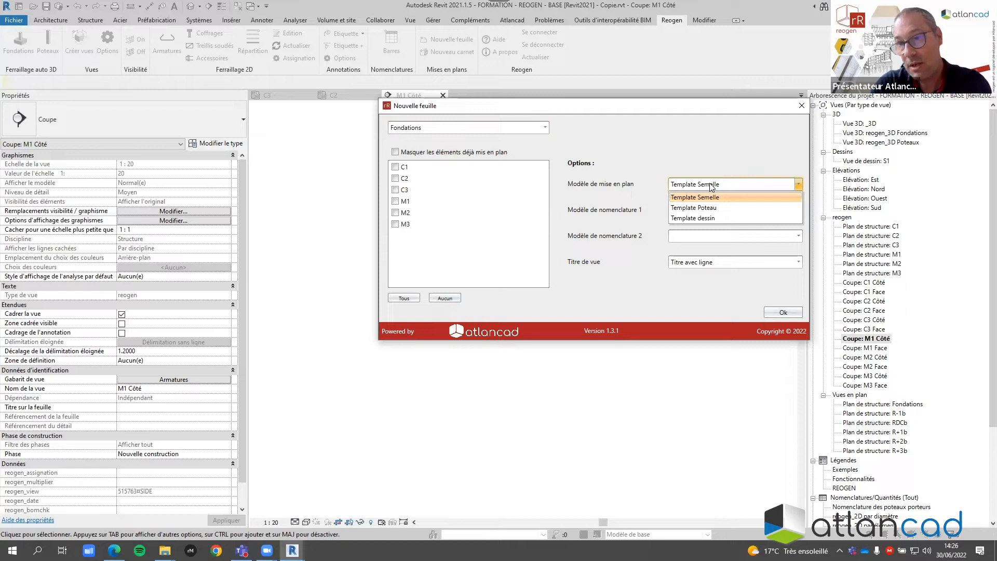
pyautogui.click(711, 186)
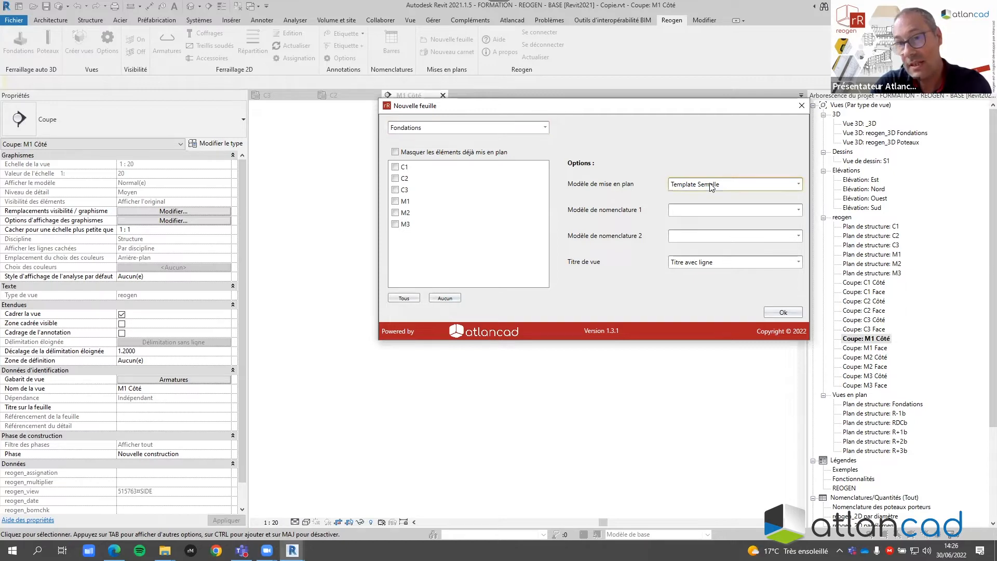
# - Review the choices for both schedule templates and the view title, and close the new sheet settings without creating a sheet
pyautogui.click(703, 213)
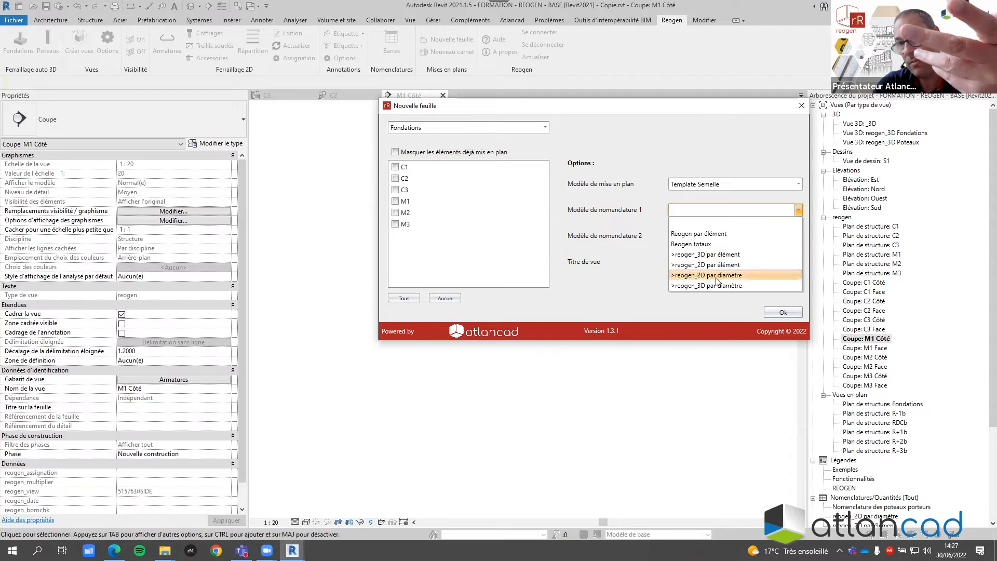
pyautogui.click(791, 211)
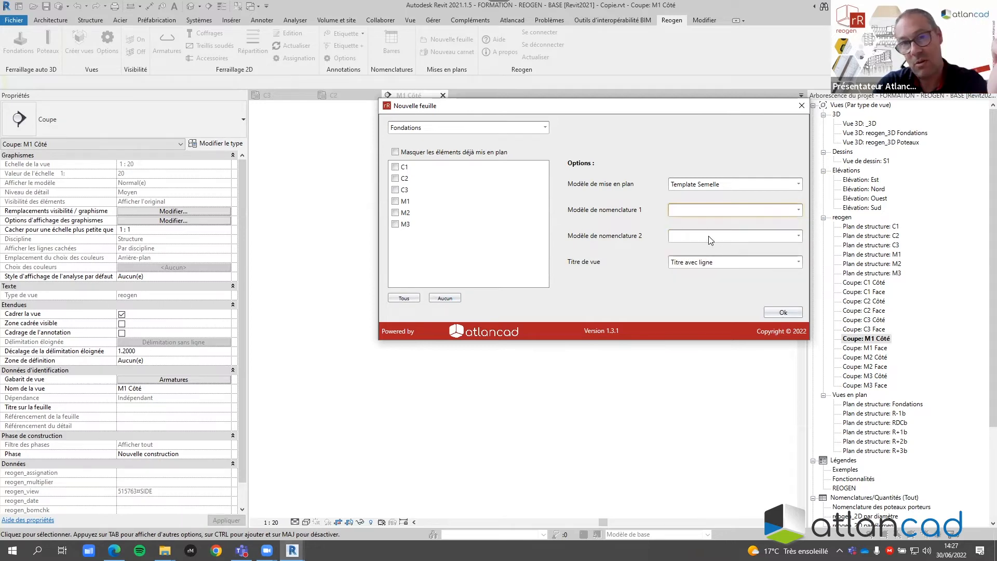
pyautogui.click(708, 236)
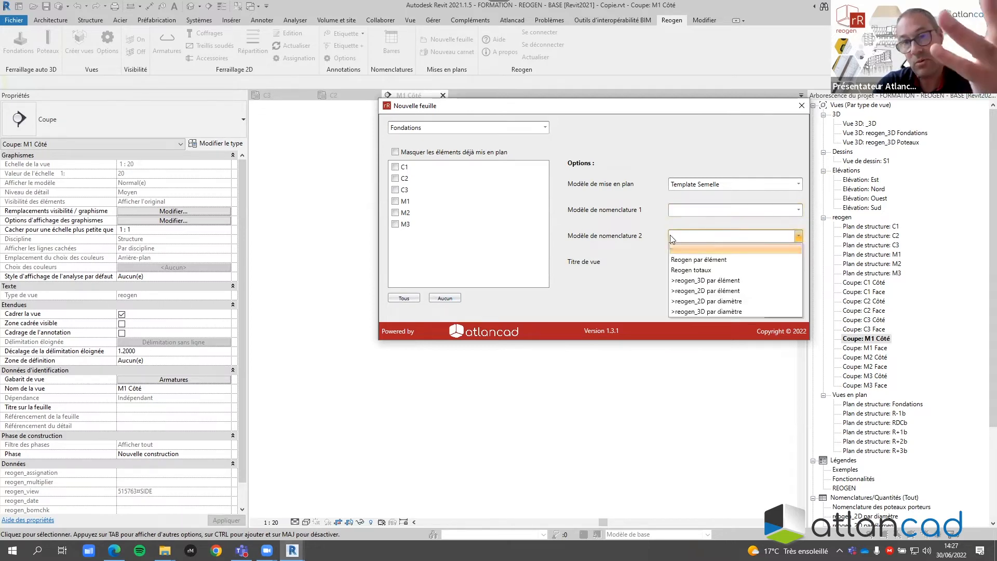
pyautogui.click(688, 238)
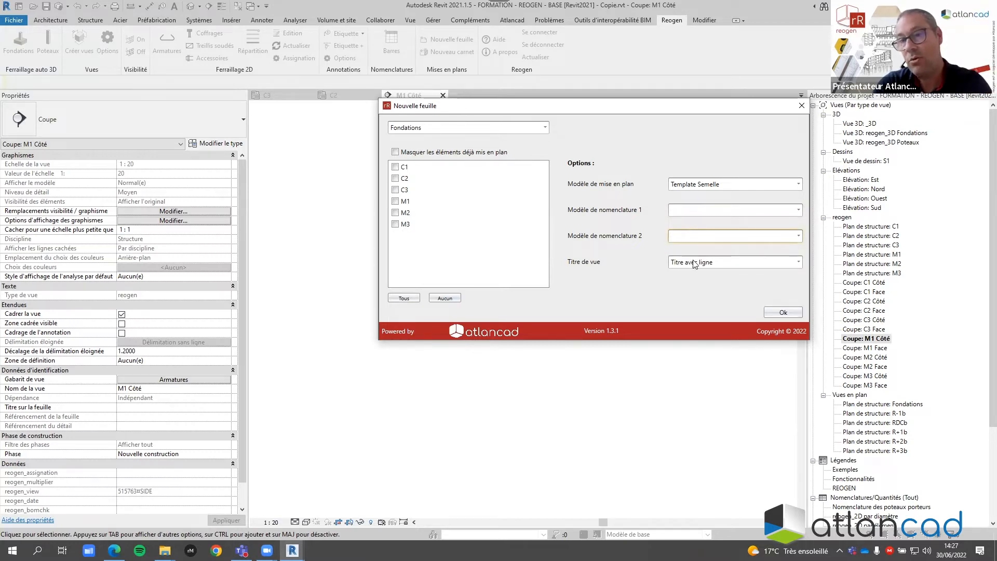
pyautogui.click(688, 262)
pyautogui.click(622, 264)
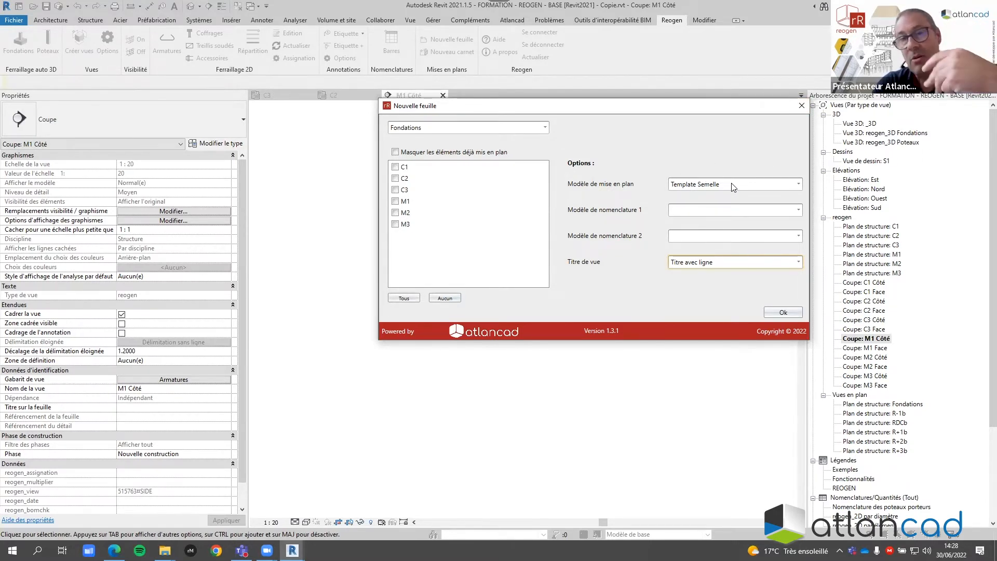
pyautogui.click(800, 107)
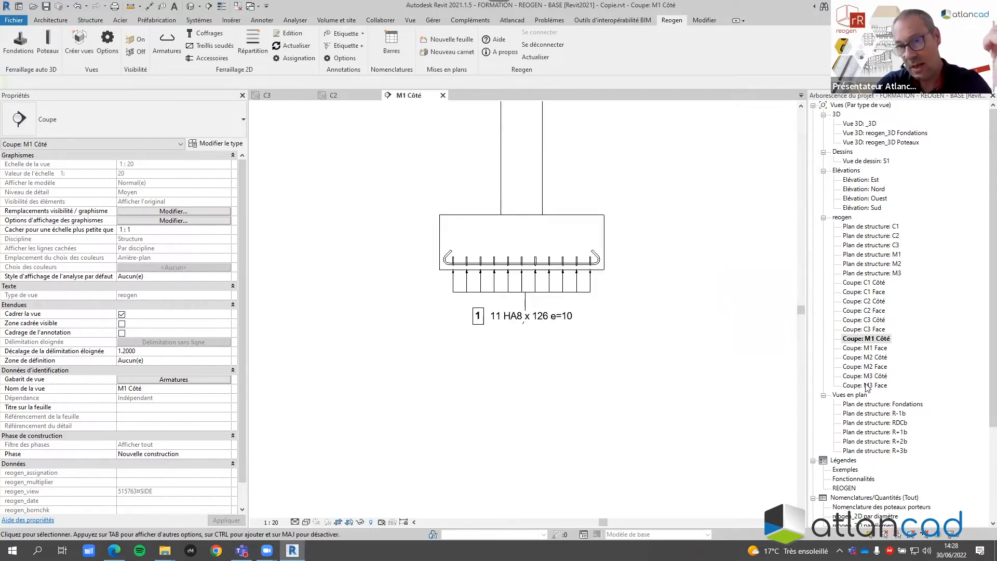
# - Open the X_S - Template Semelle sheet and examine its layout, including the settings of the first schedule and top view frames
pyautogui.scroll(-4, 867, 386)
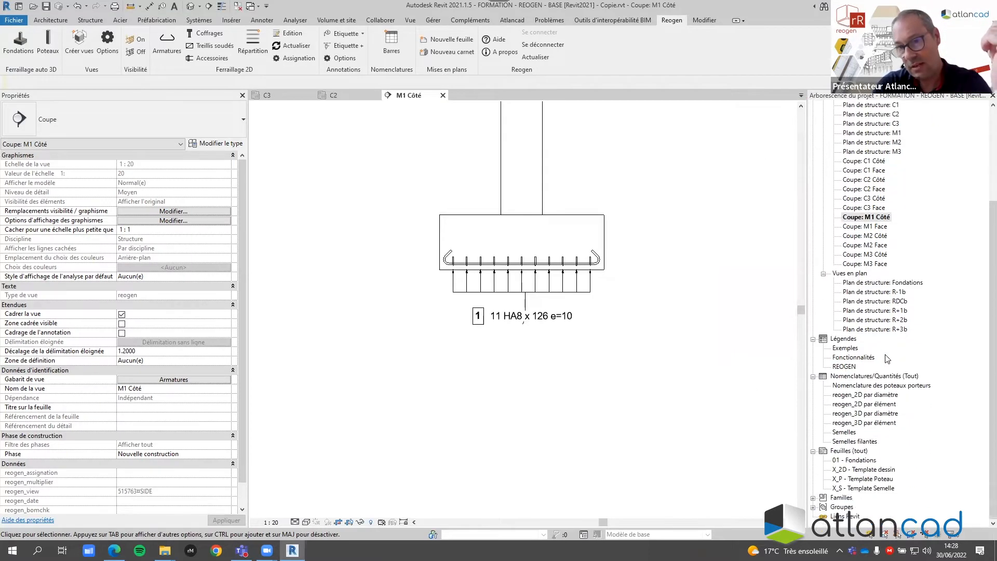
pyautogui.doubleClick(865, 489)
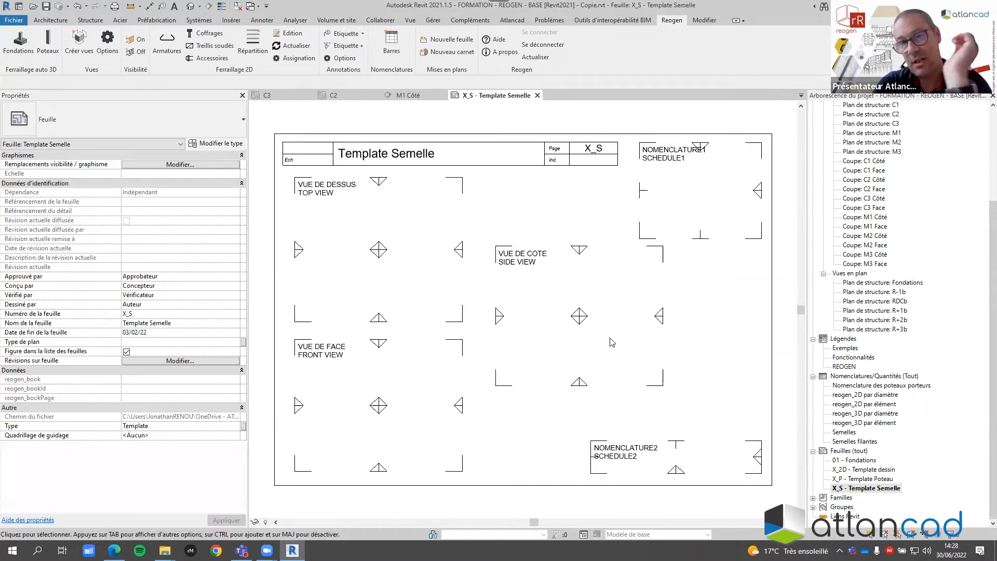
pyautogui.scroll(-2, 700, 324)
pyautogui.moveTo(699, 324); pyautogui.dragTo(669, 287, button='middle')
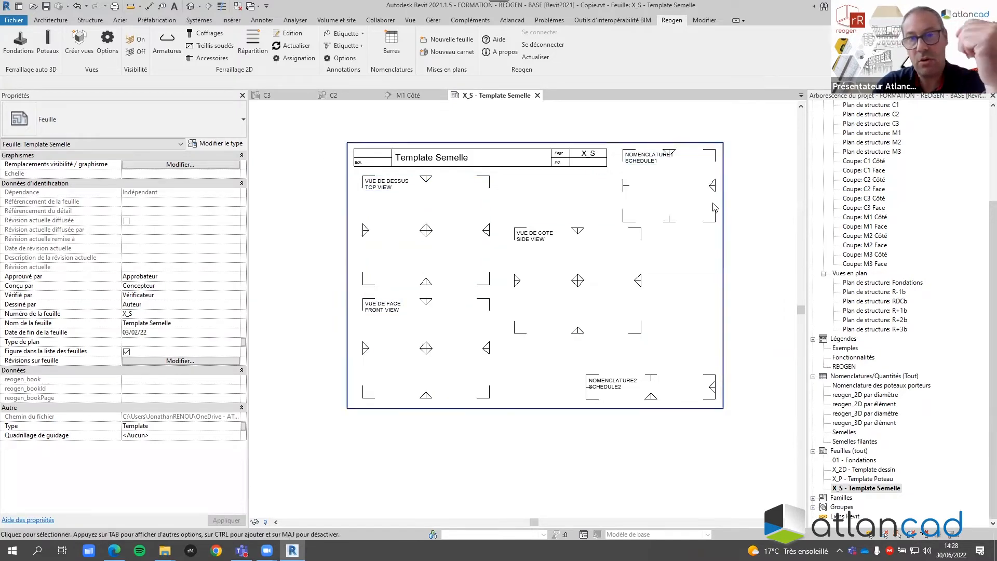
pyautogui.click(669, 190)
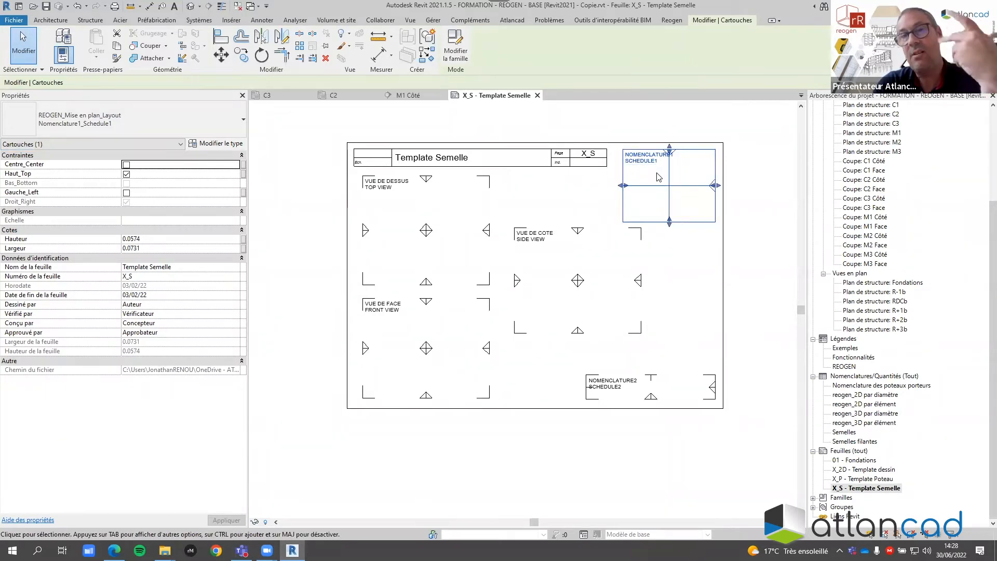
pyautogui.click(683, 281)
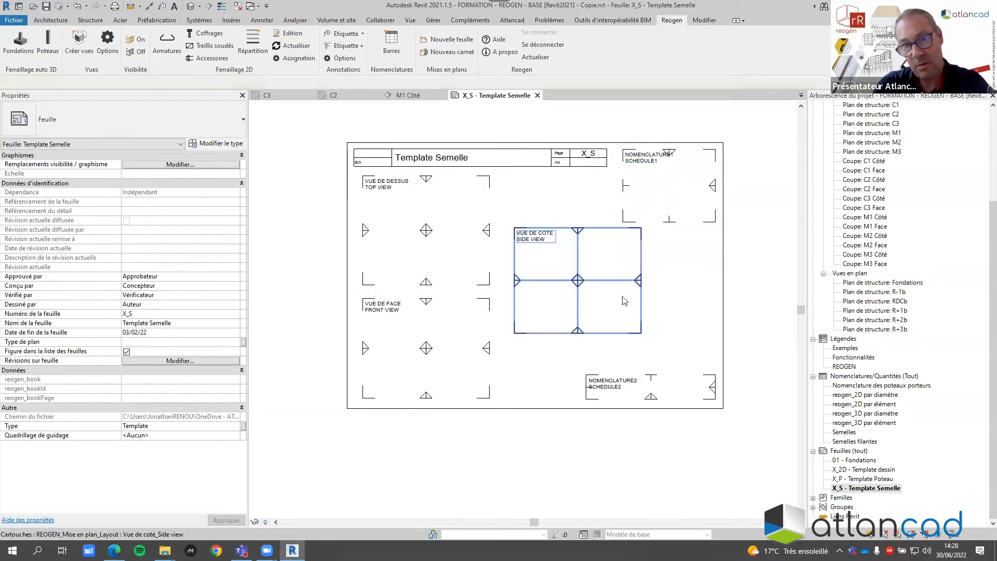
pyautogui.click(426, 230)
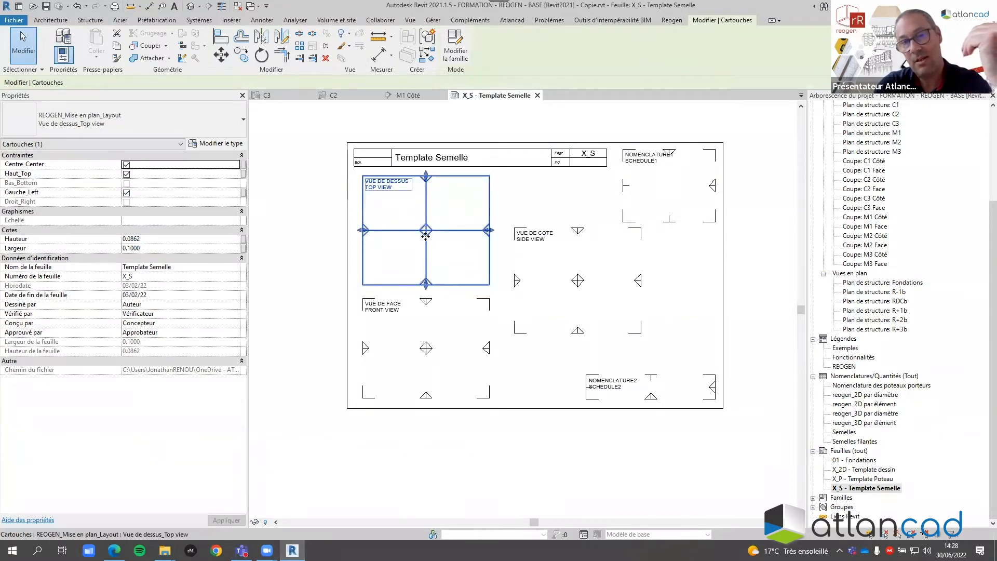
pyautogui.click(732, 274)
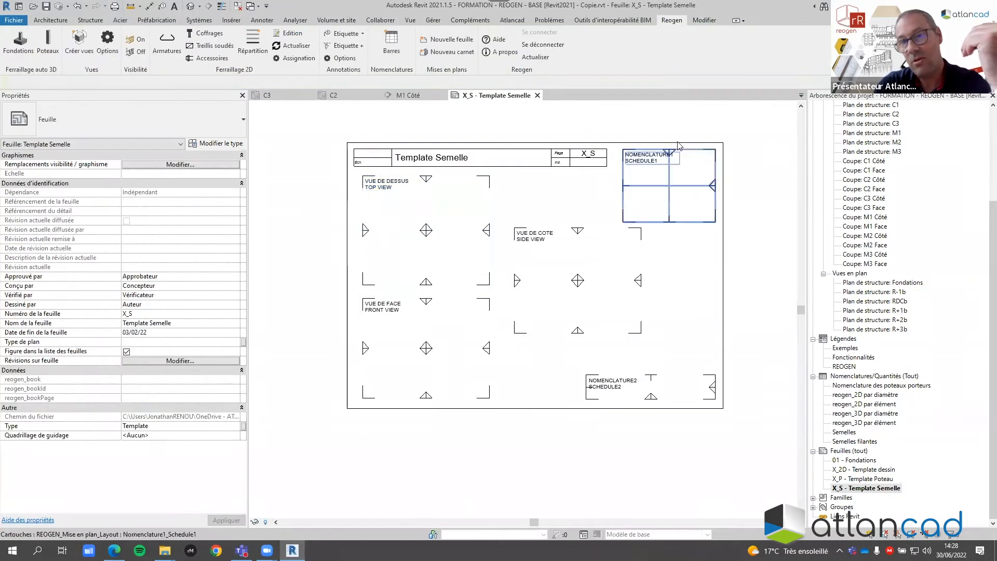
# - Examine the NOMENCLATURE1 frame's alignment constraints and the placement of the side view and NOMENCLATURE2 frames on the template sheet
pyautogui.scroll(5, 678, 148)
pyautogui.click(629, 225)
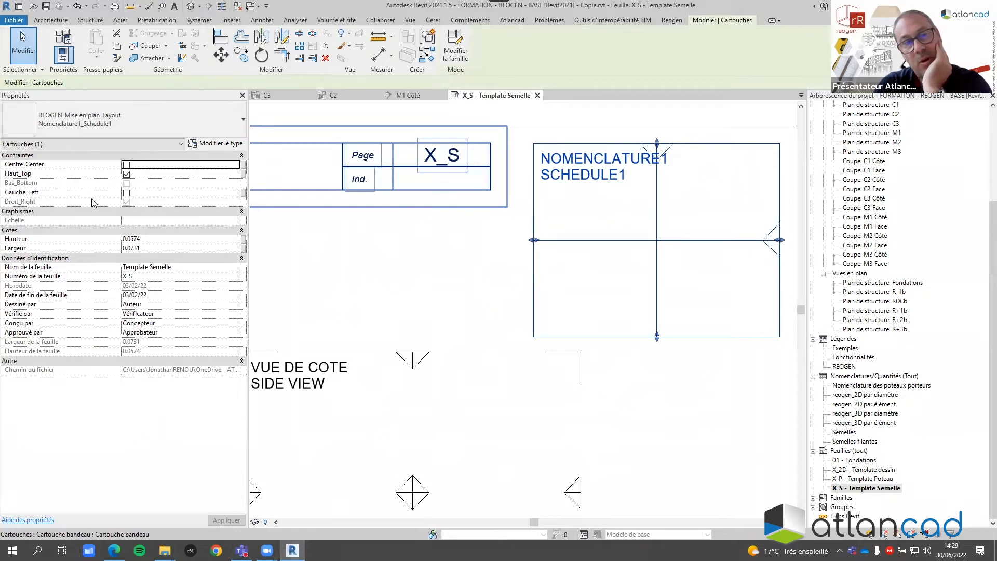
pyautogui.click(461, 318)
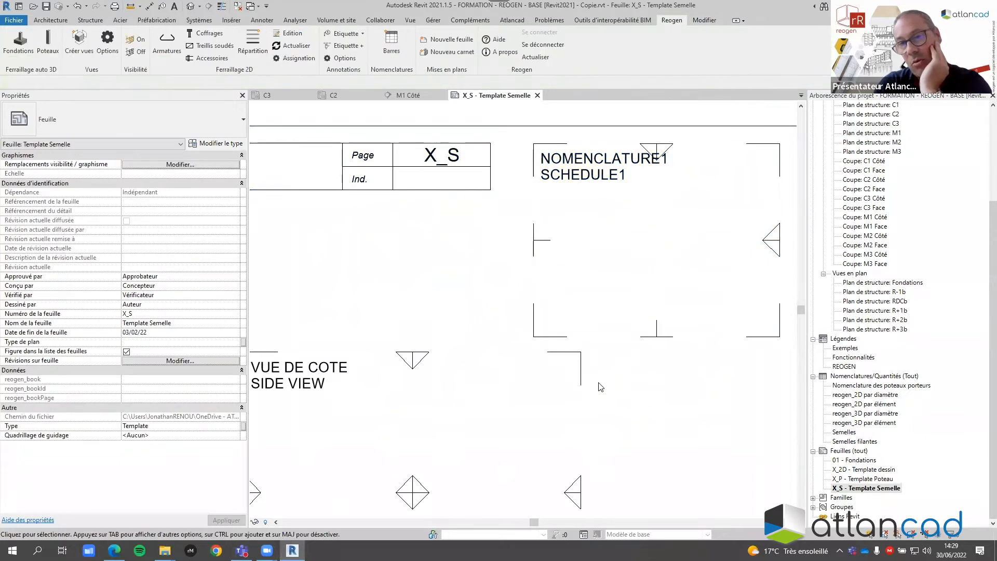
pyautogui.scroll(-2, 597, 384)
pyautogui.scroll(-2, 569, 291)
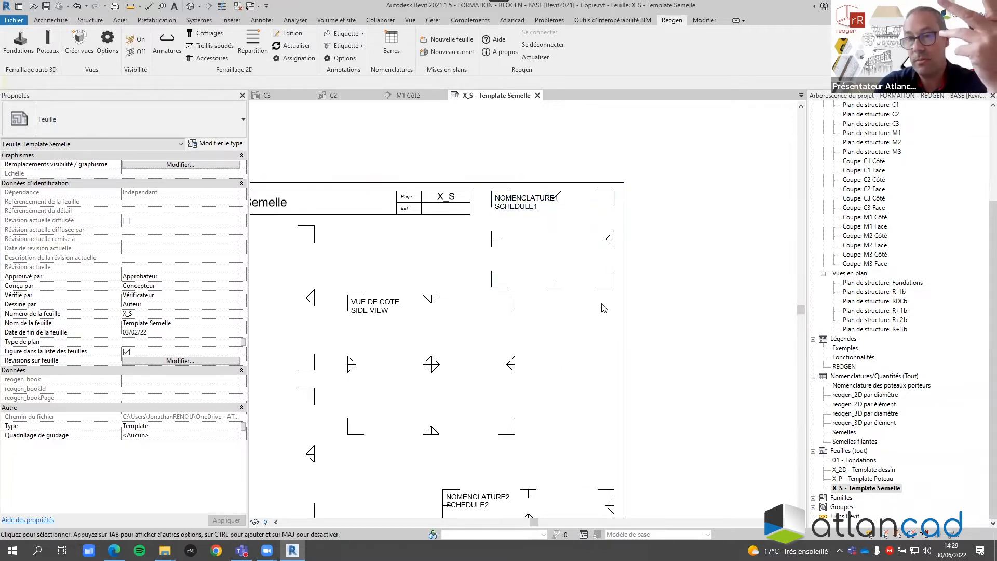
pyautogui.scroll(-2, 616, 283)
pyautogui.scroll(2, 586, 392)
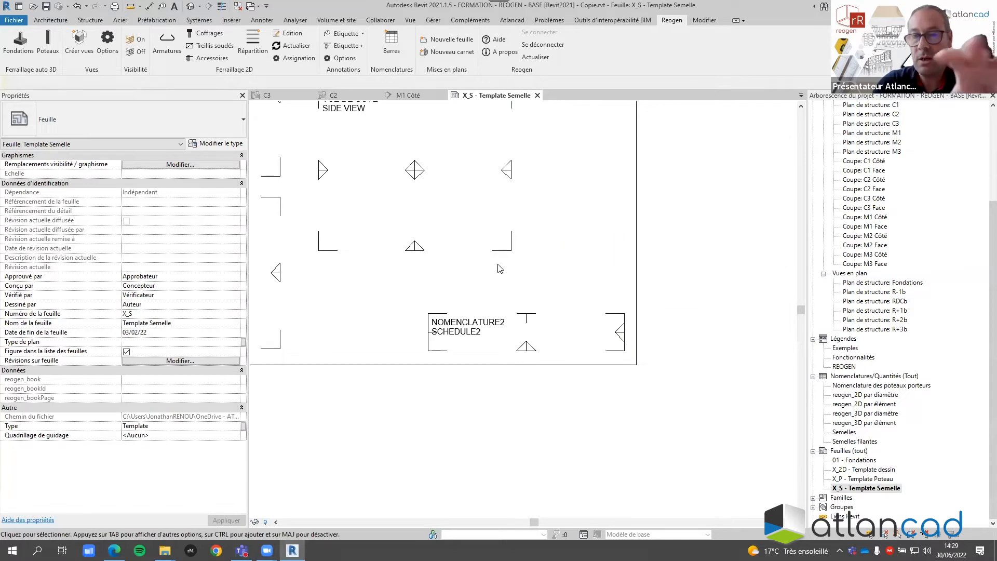
pyautogui.scroll(-5, 651, 269)
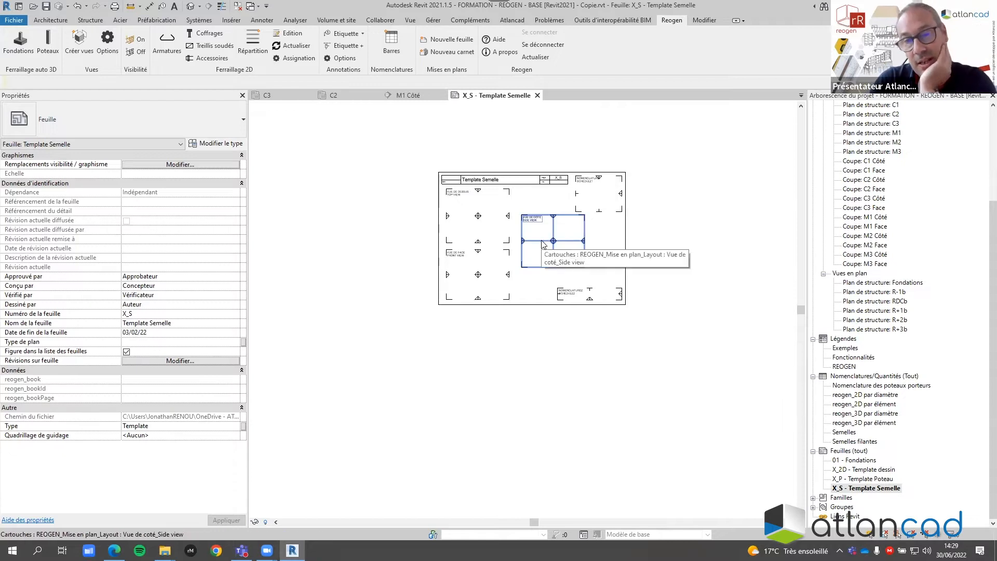
# - Browse the Reogen family folders available for loading and close the family selection without loading anything
pyautogui.click(231, 21)
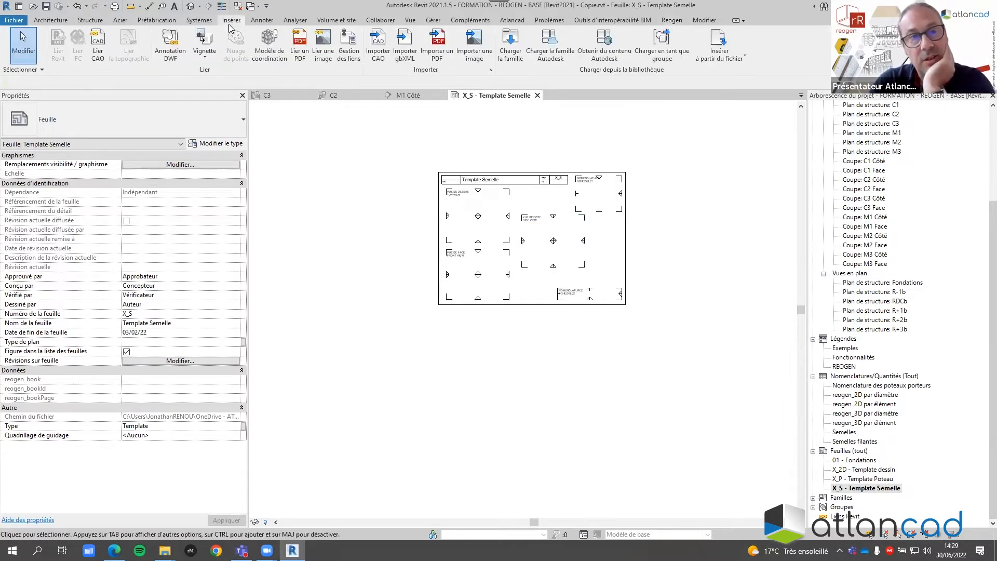
pyautogui.click(502, 58)
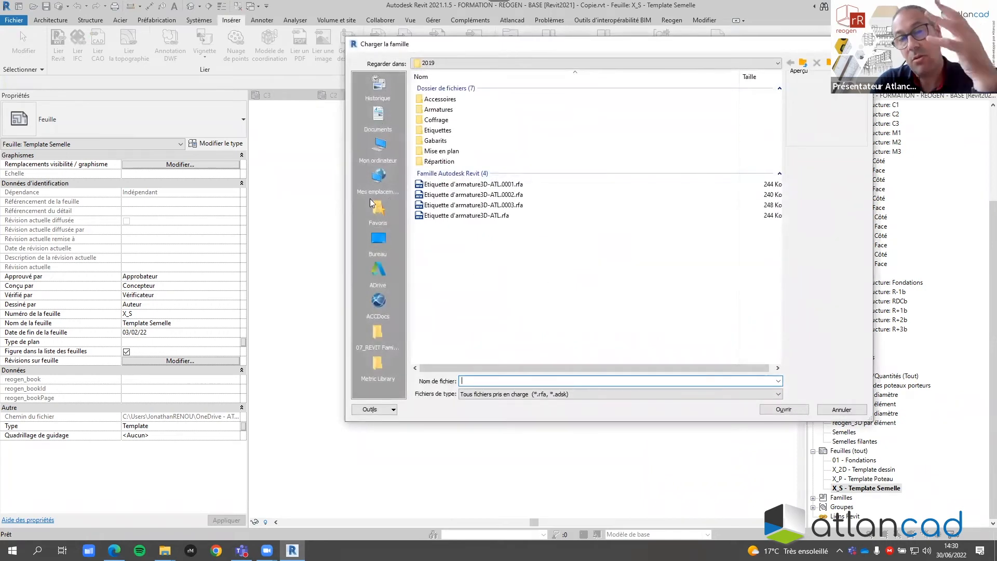
pyautogui.click(841, 410)
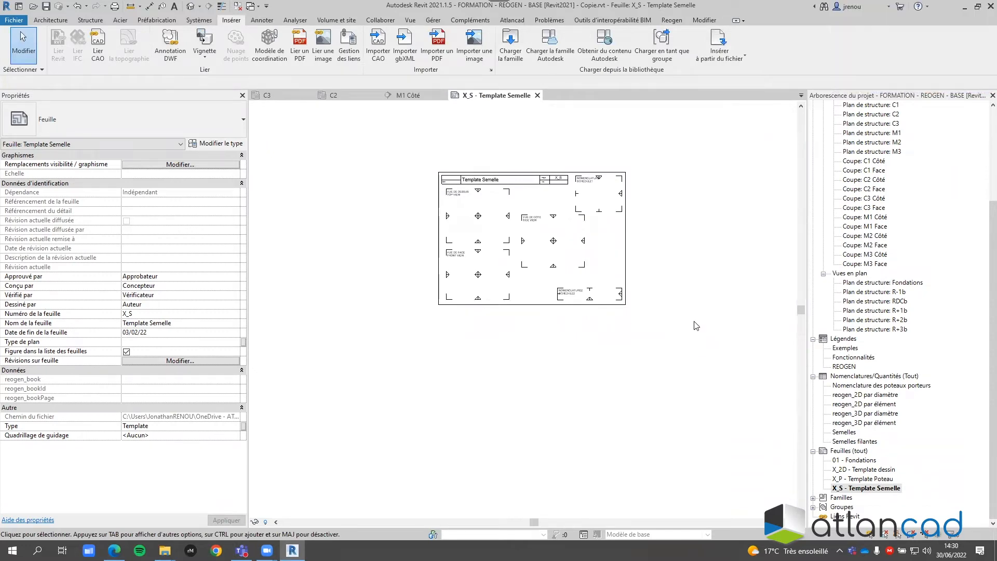
# - Create Reogen sheets for foundations C1 to M3 using Template Semelle, schedules Reogen par élément and Reogen totaux, and view title Sans titre
pyautogui.click(671, 20)
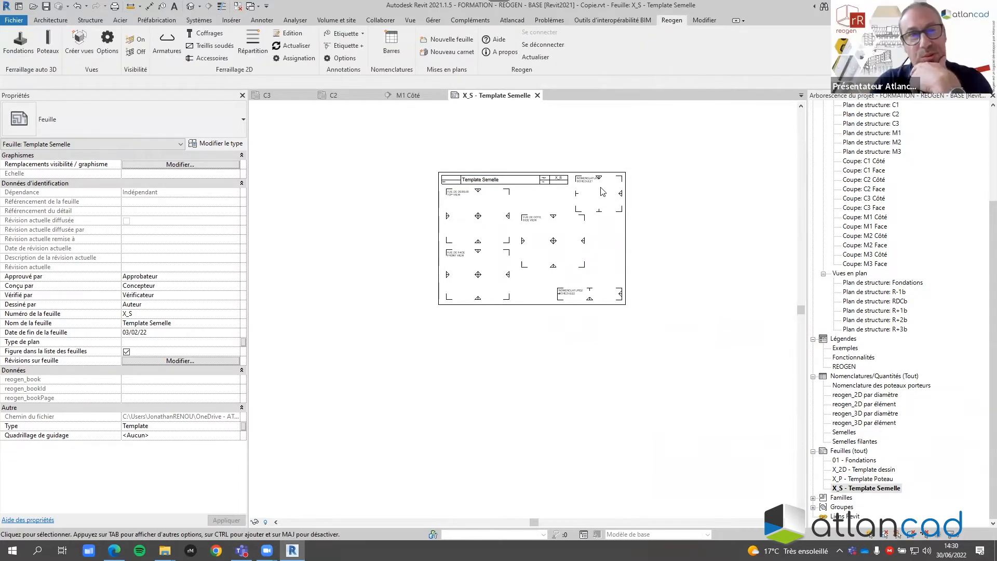
pyautogui.click(451, 40)
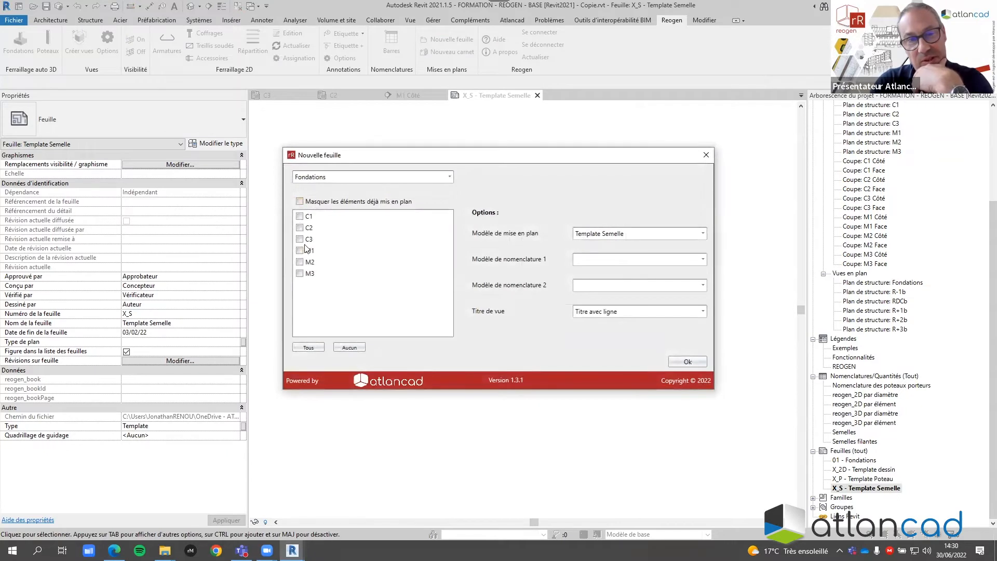
pyautogui.click(631, 259)
pyautogui.click(618, 283)
pyautogui.click(622, 286)
pyautogui.click(596, 319)
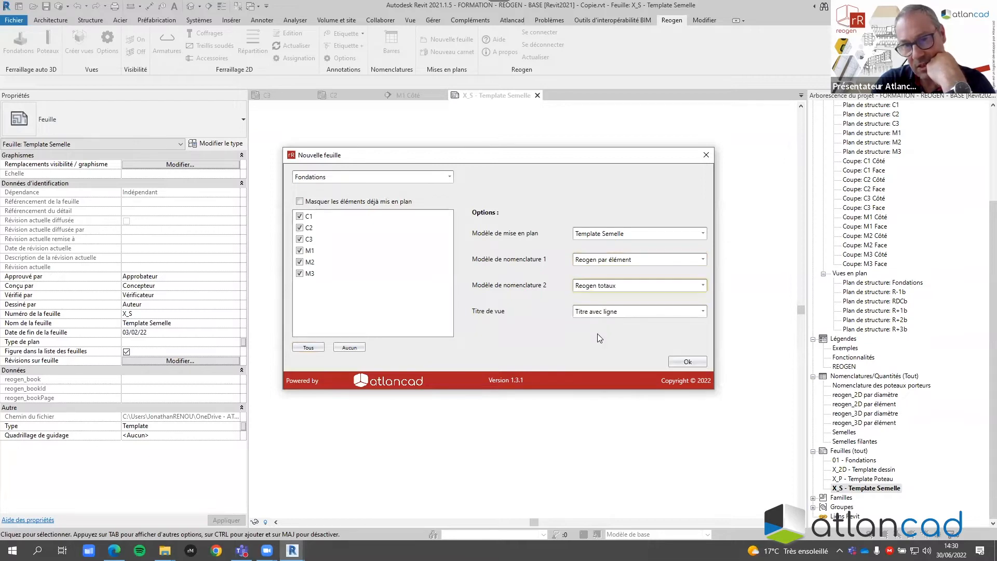
pyautogui.click(604, 312)
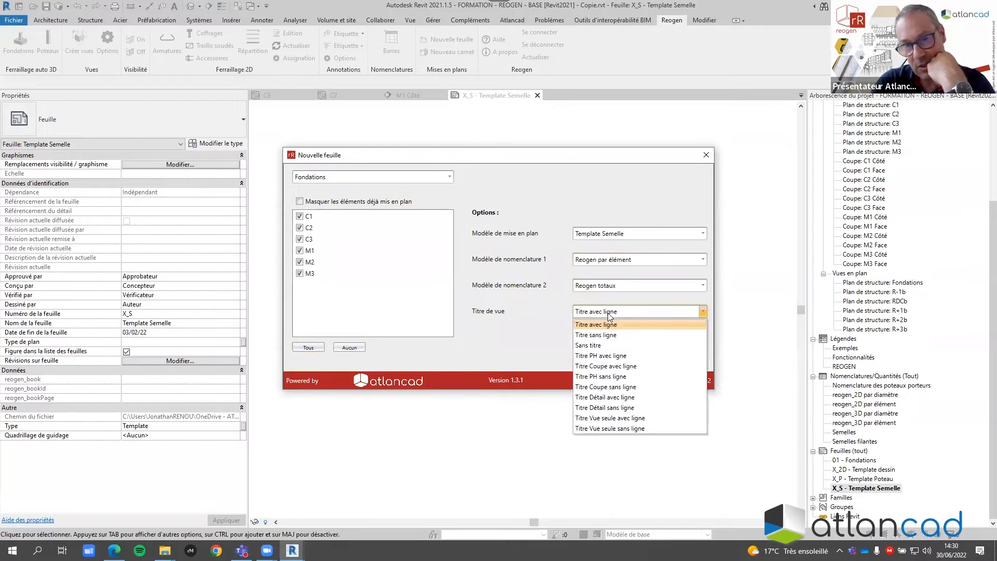
pyautogui.click(602, 346)
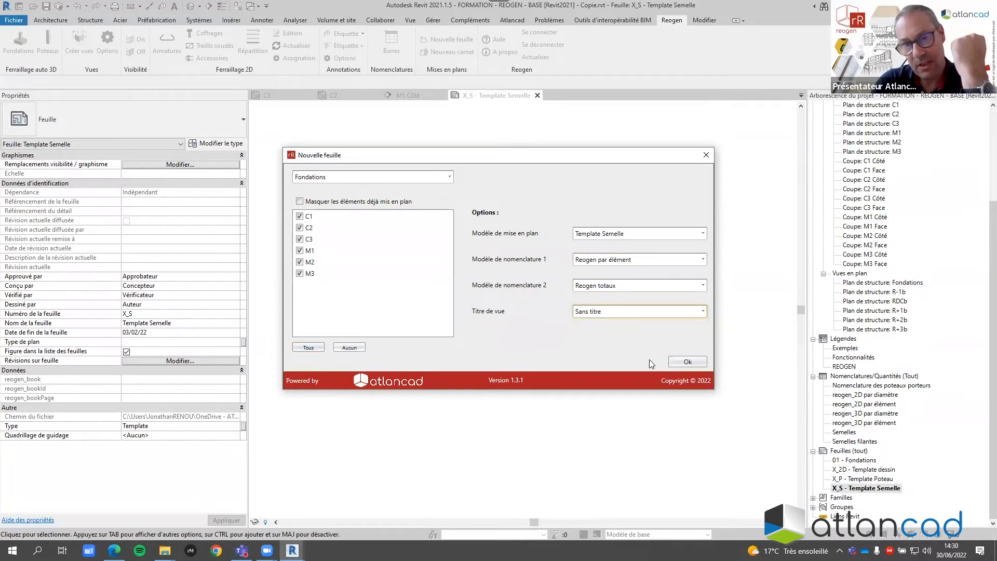
pyautogui.click(682, 362)
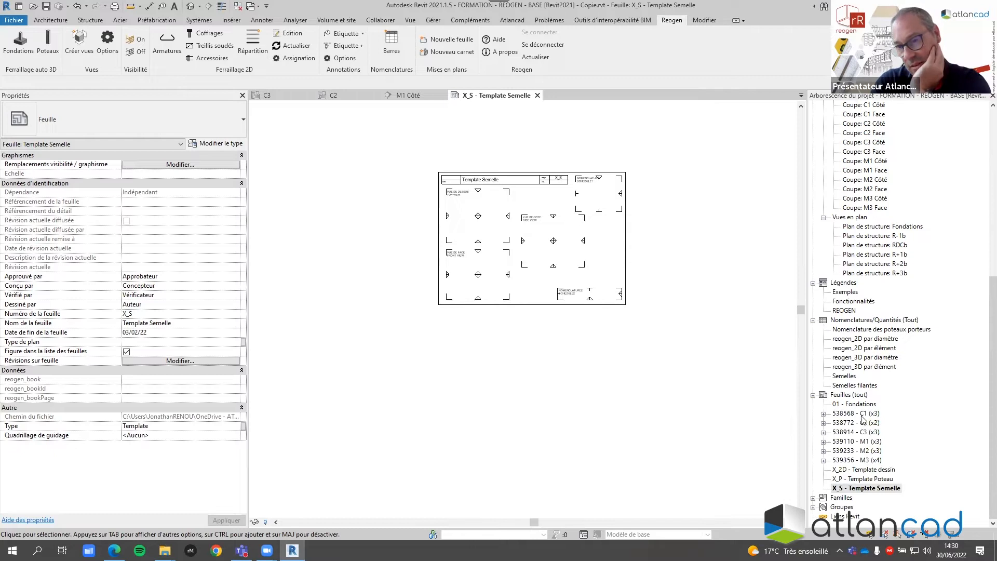
# - Open the generated C1 and C2 foundation sheets and examine C2's views and its unit bar schedule
pyautogui.doubleClick(858, 413)
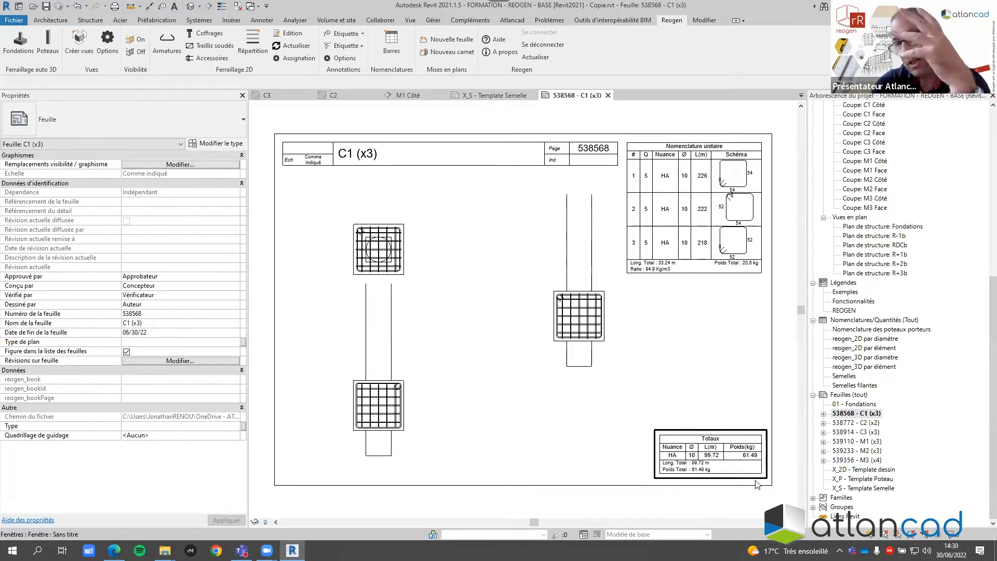
pyautogui.doubleClick(854, 423)
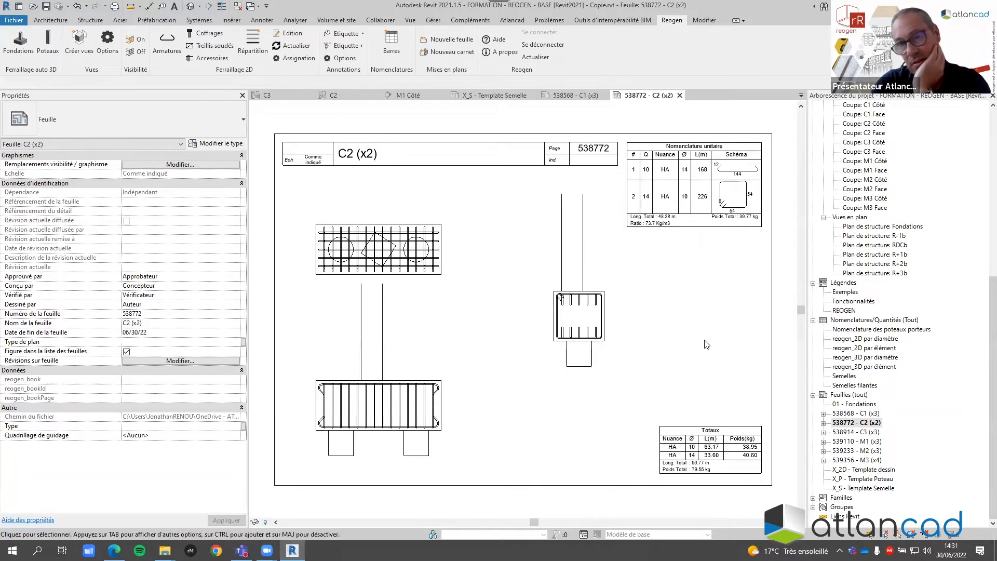
pyautogui.scroll(4, 688, 235)
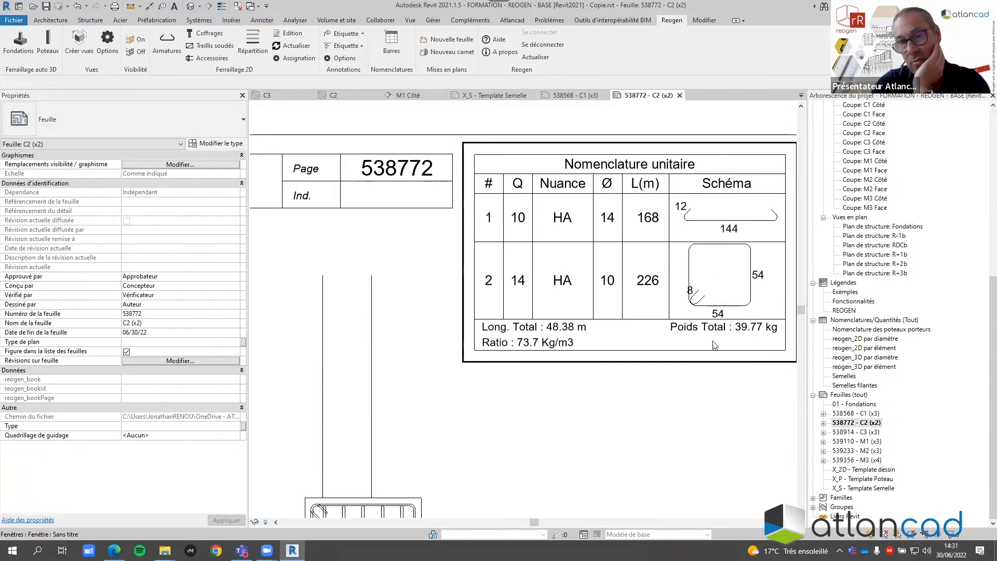
pyautogui.scroll(-2, 576, 234)
pyautogui.scroll(-4, 600, 218)
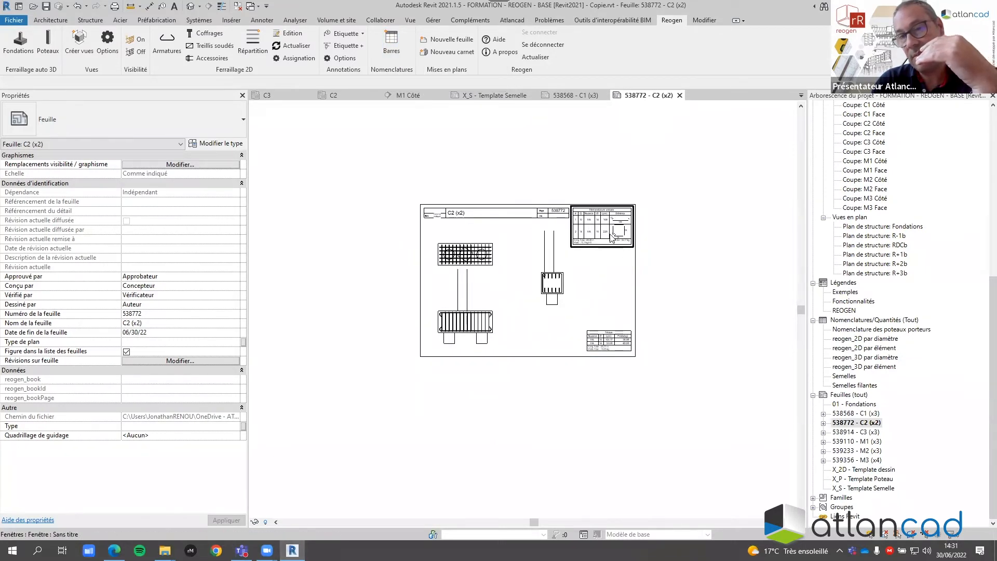
pyautogui.scroll(5, 613, 249)
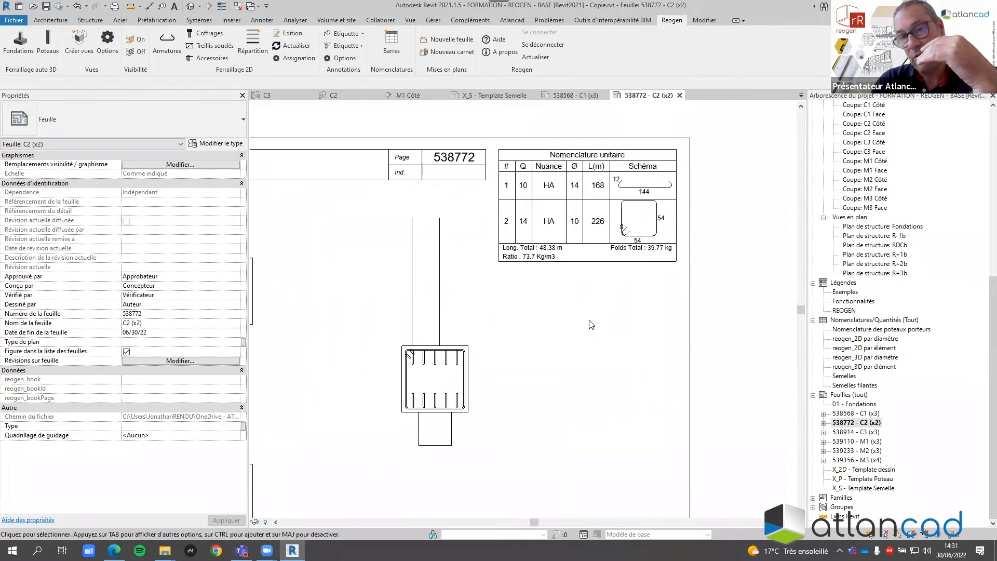
pyautogui.scroll(-1, 630, 349)
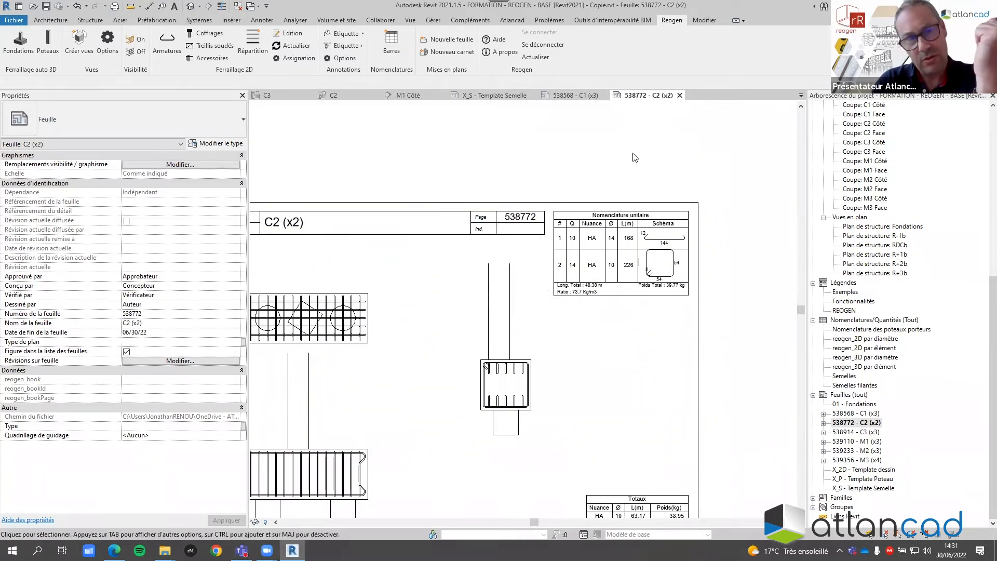
# - Set the shape of foundation C2's direction A bars to 0-00 and regenerate its reinforcement
pyautogui.click(9, 56)
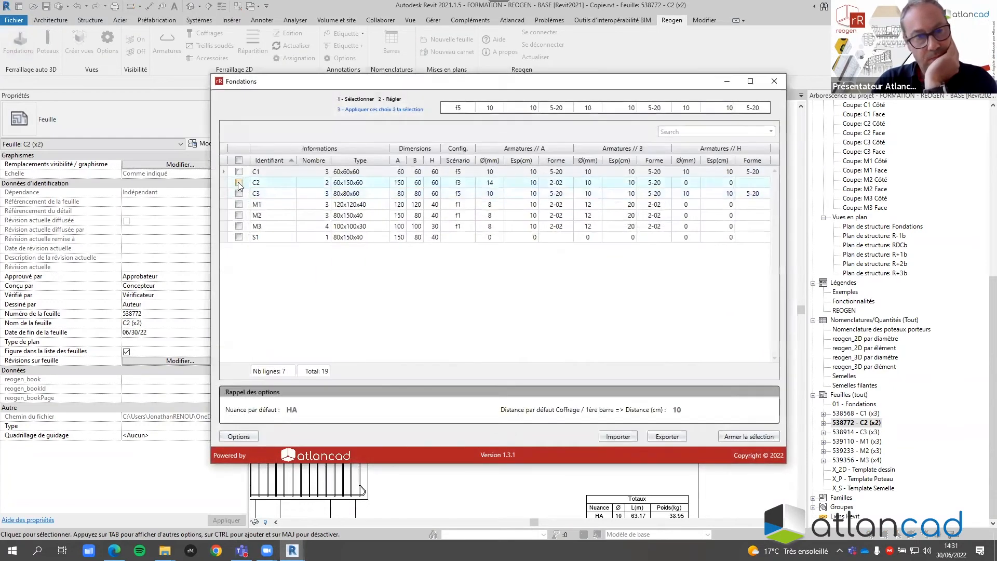
pyautogui.click(564, 186)
pyautogui.click(560, 218)
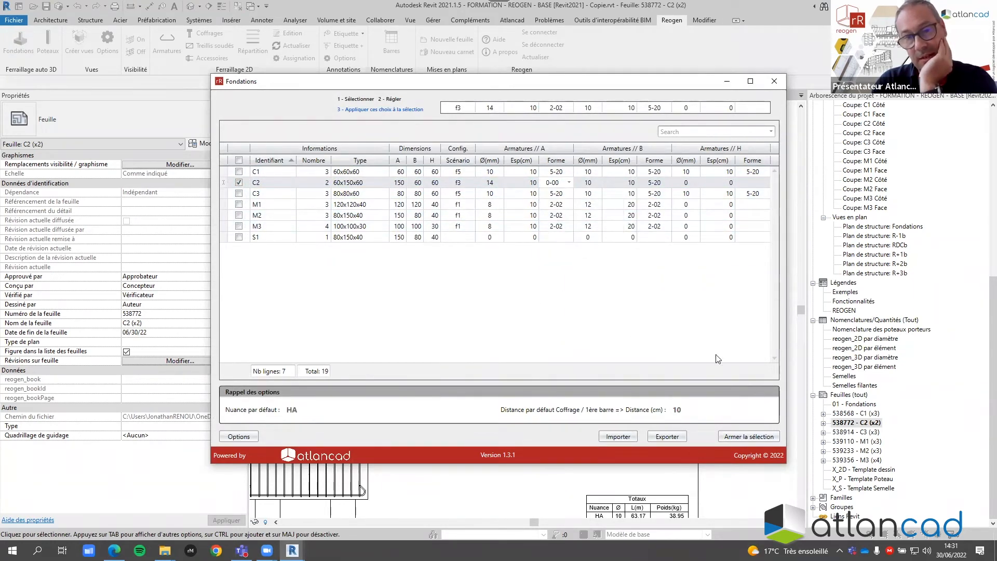
pyautogui.click(737, 437)
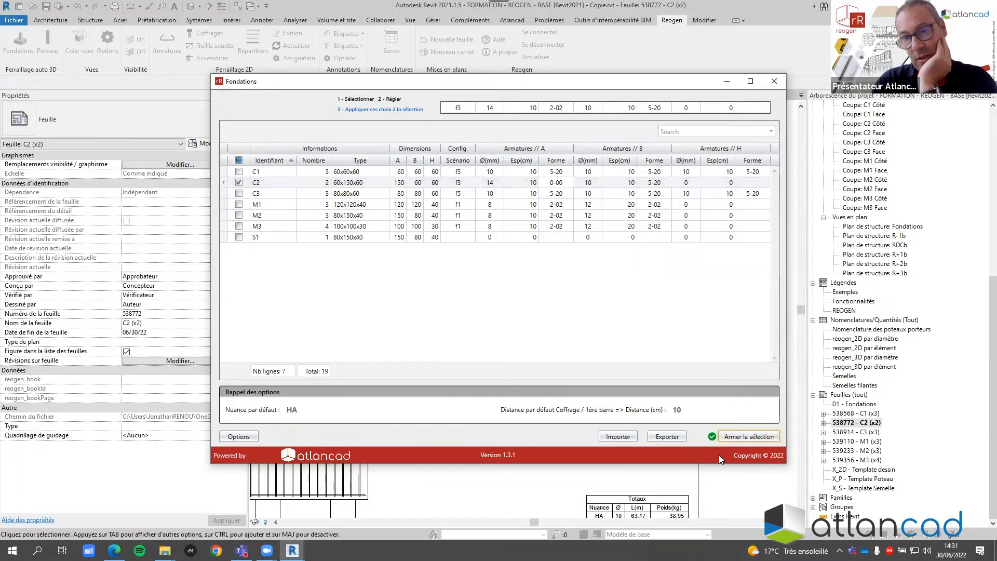
pyautogui.click(774, 82)
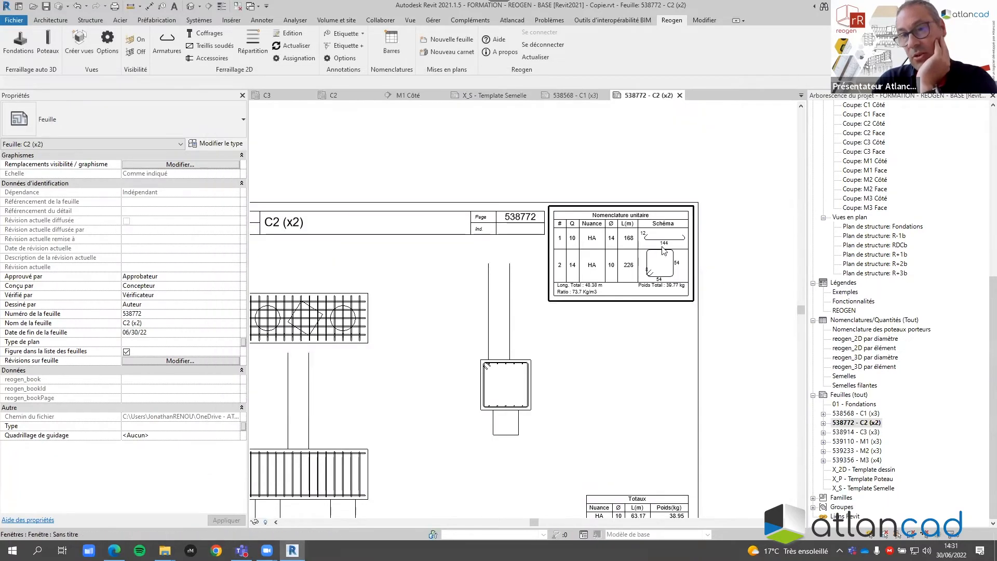
# - Refresh the bar schedule data, filter the list on c2, and check the unit schedule on the C2 sheet
pyautogui.click(391, 43)
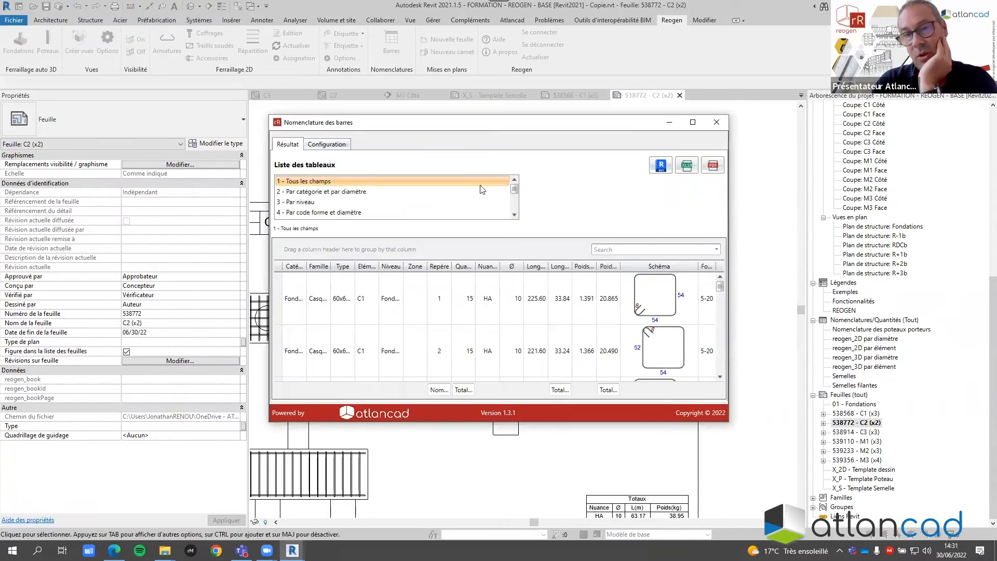
pyautogui.click(616, 251)
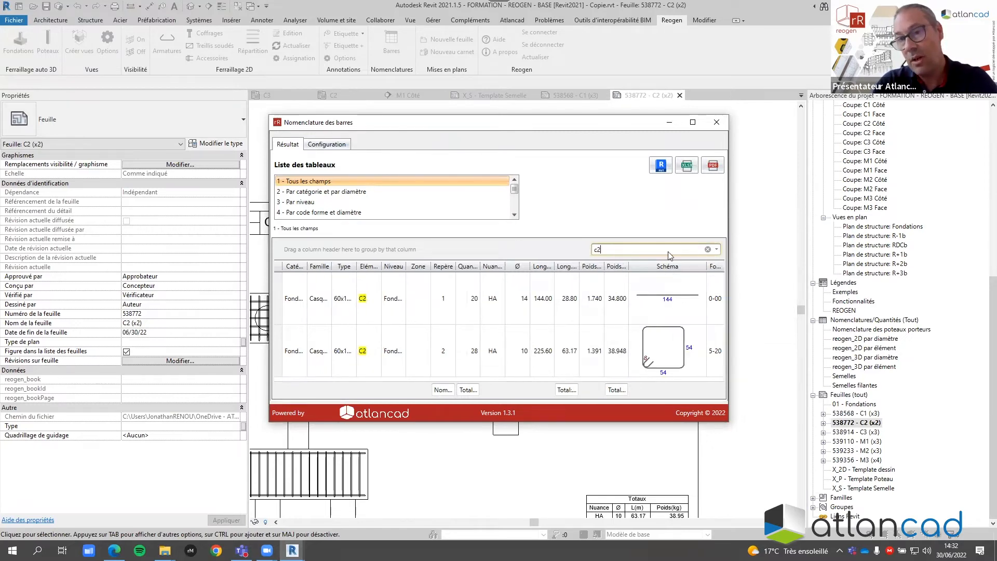
pyautogui.click(716, 122)
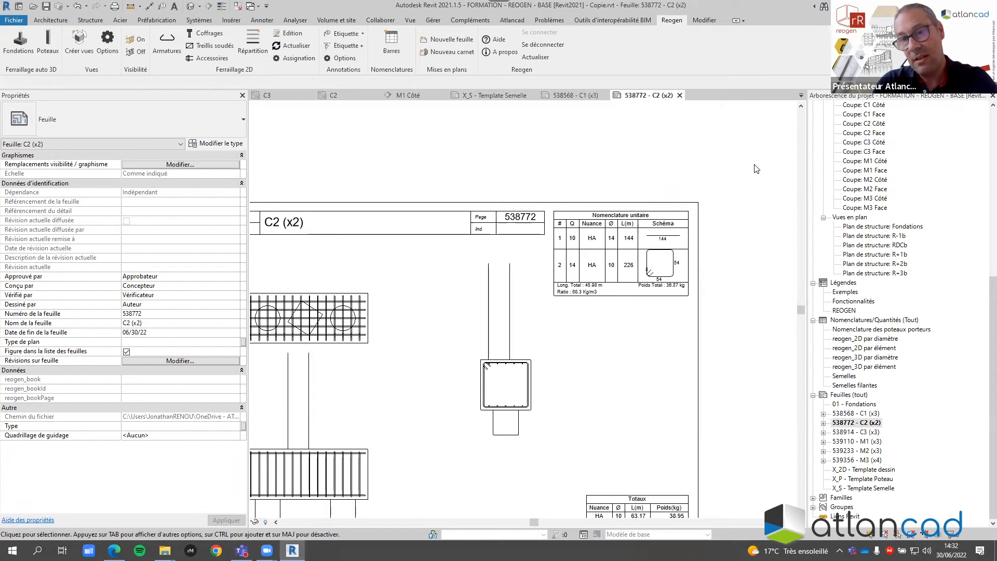
pyautogui.scroll(3, 682, 230)
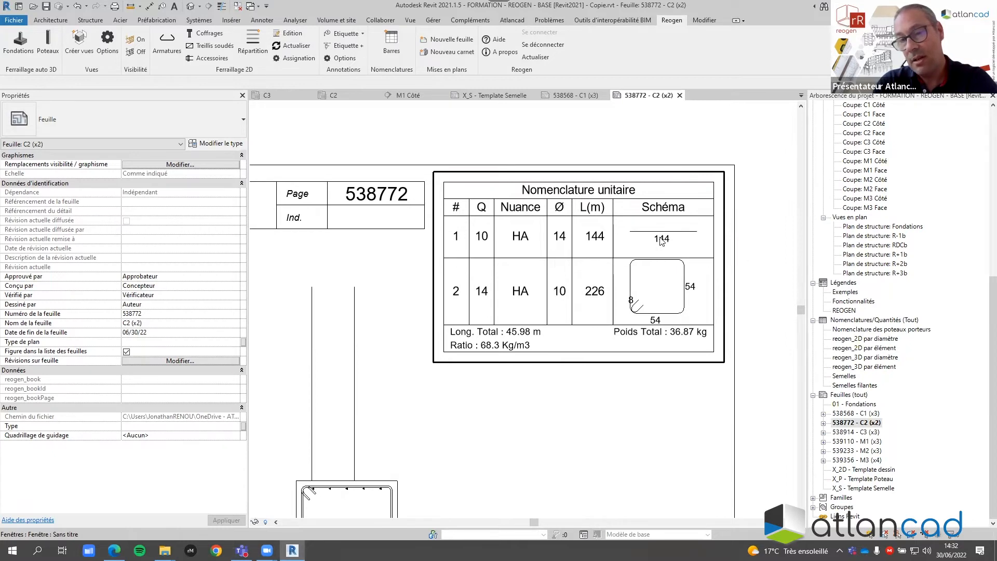
# - Review the full C2 sheet, then open the M1 sheet and examine its unit bar schedule
pyautogui.scroll(-4, 659, 245)
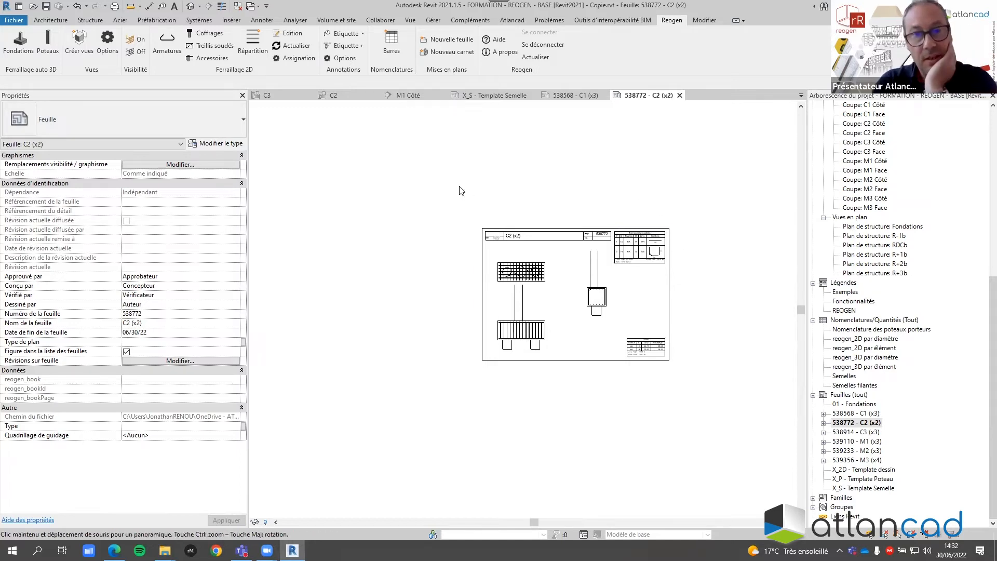
pyautogui.press('z')
pyautogui.press('f')
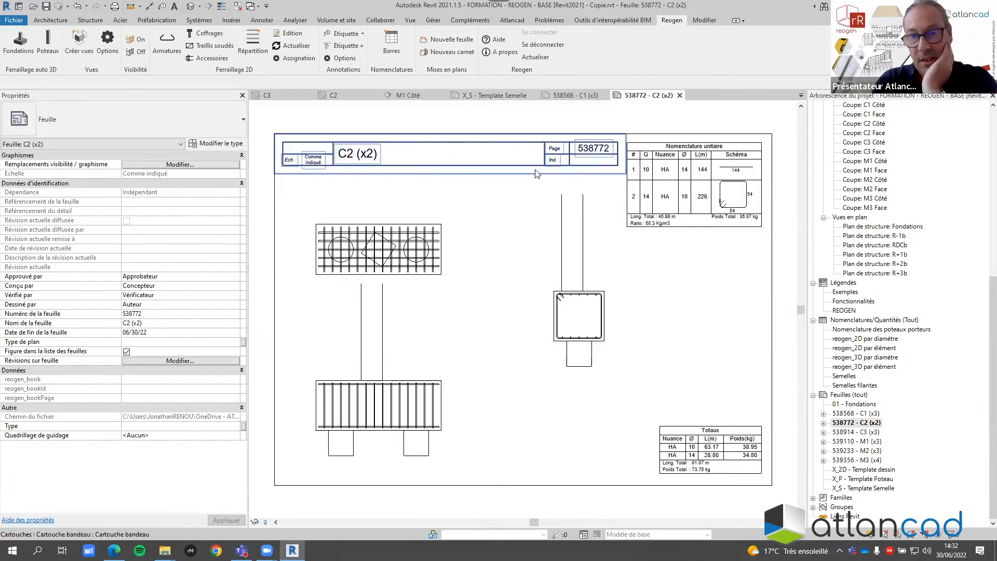
pyautogui.doubleClick(845, 442)
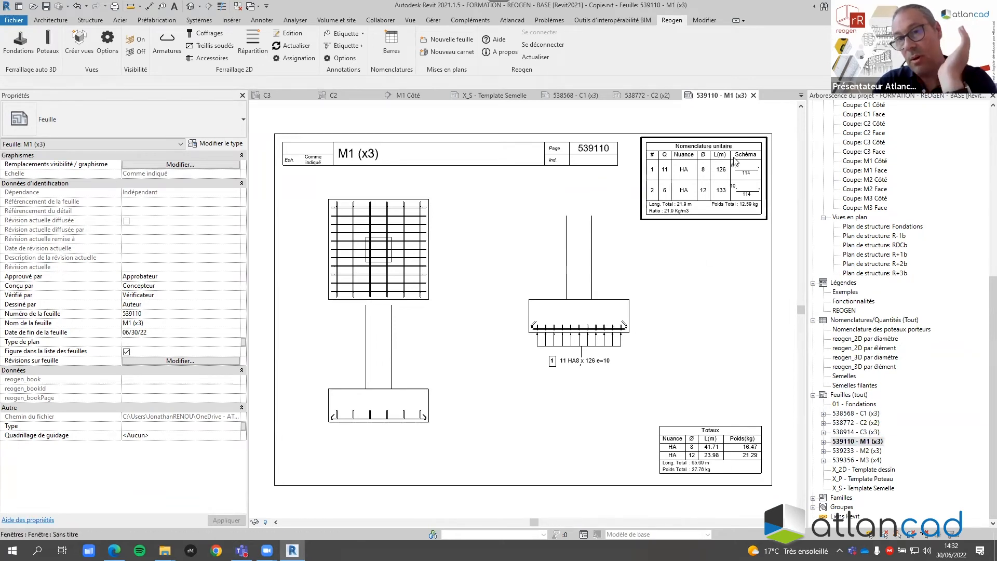
pyautogui.scroll(5, 735, 161)
pyautogui.scroll(-1, 586, 228)
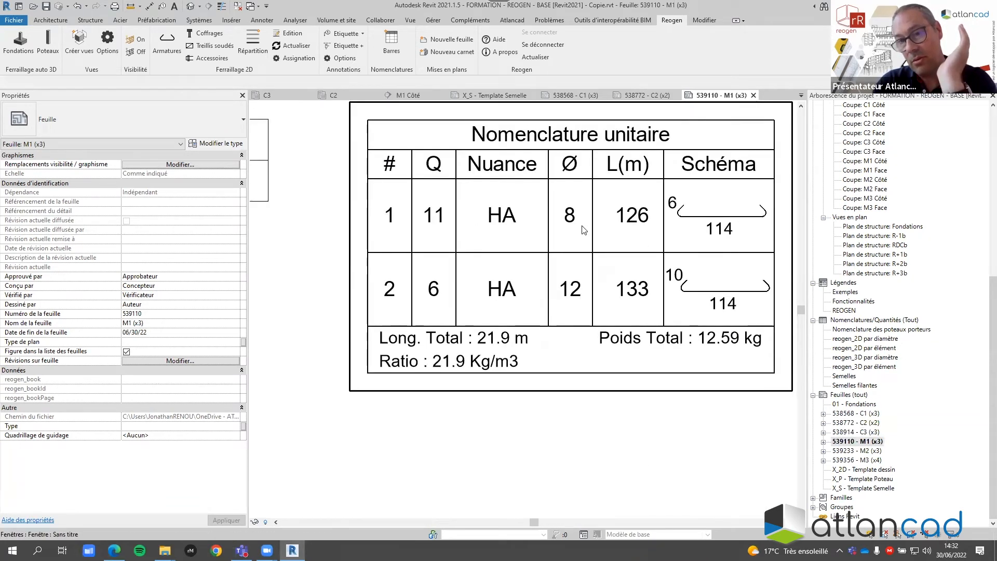
pyautogui.scroll(-6, 584, 229)
pyautogui.moveTo(653, 329); pyautogui.dragTo(669, 306, button='middle')
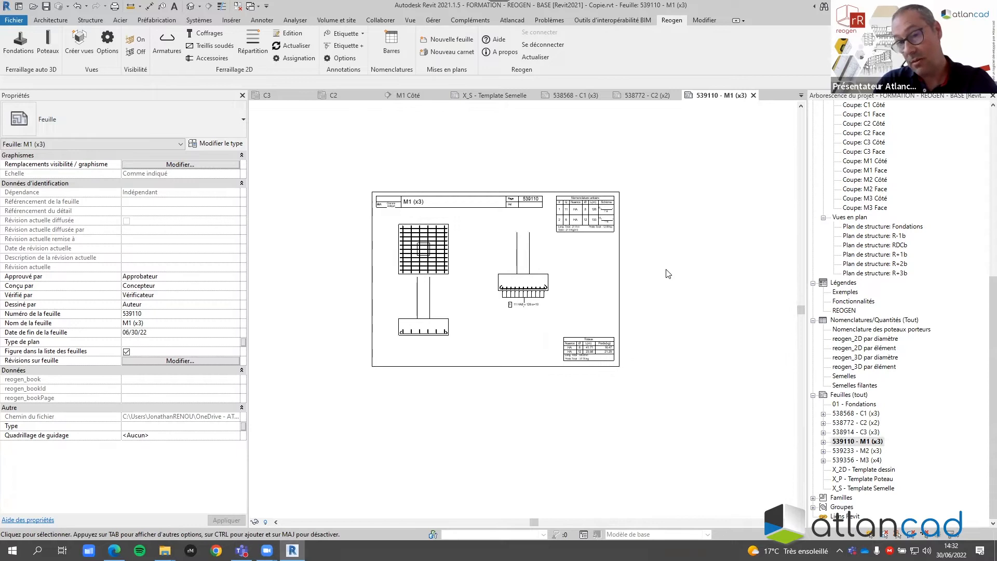
# - Create a new sheet booklet with number 01 and name FONDATIONS
pyautogui.click(442, 53)
pyautogui.click(300, 148)
pyautogui.write('01')
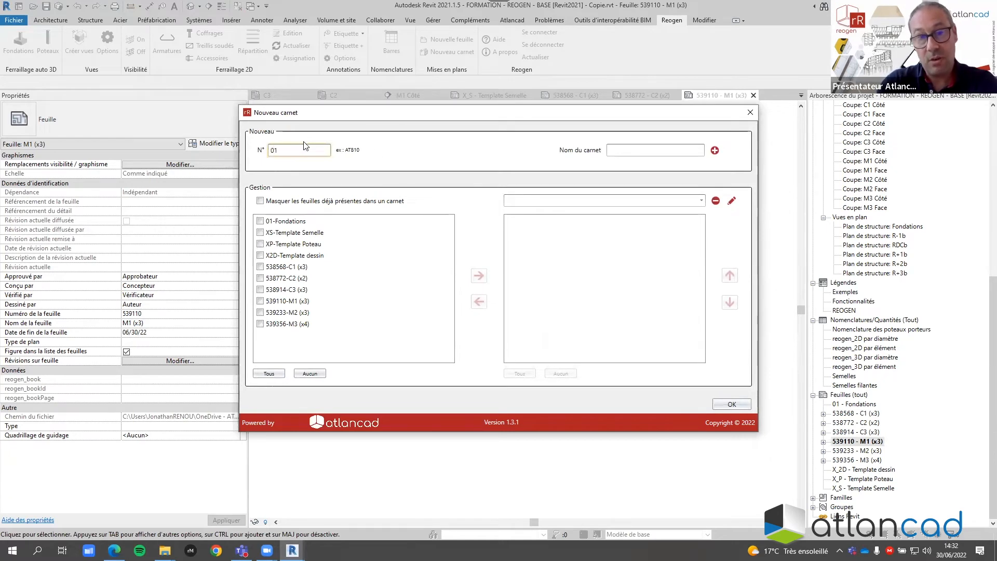
pyautogui.click(636, 150)
pyautogui.write('FONDATIONS')
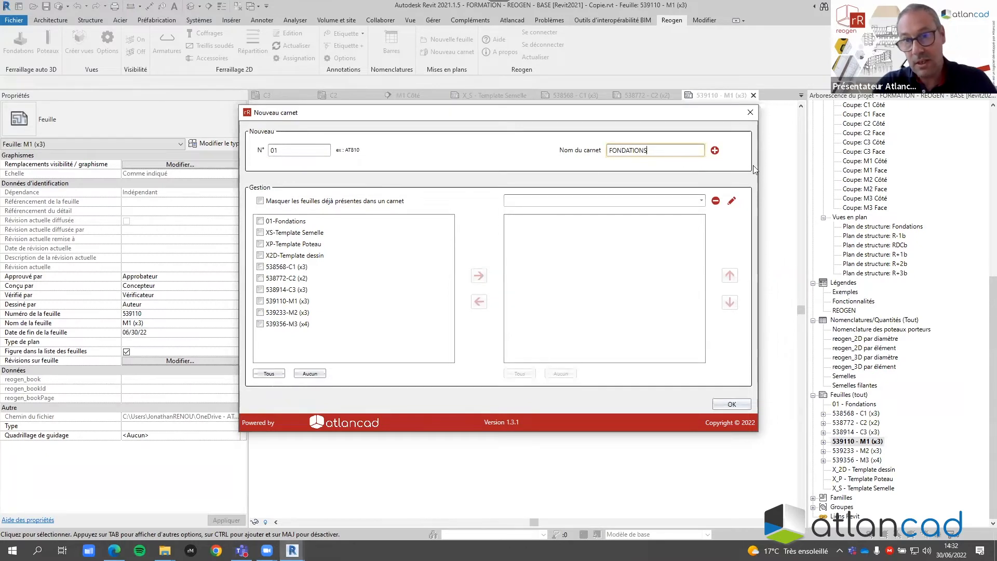
pyautogui.click(714, 150)
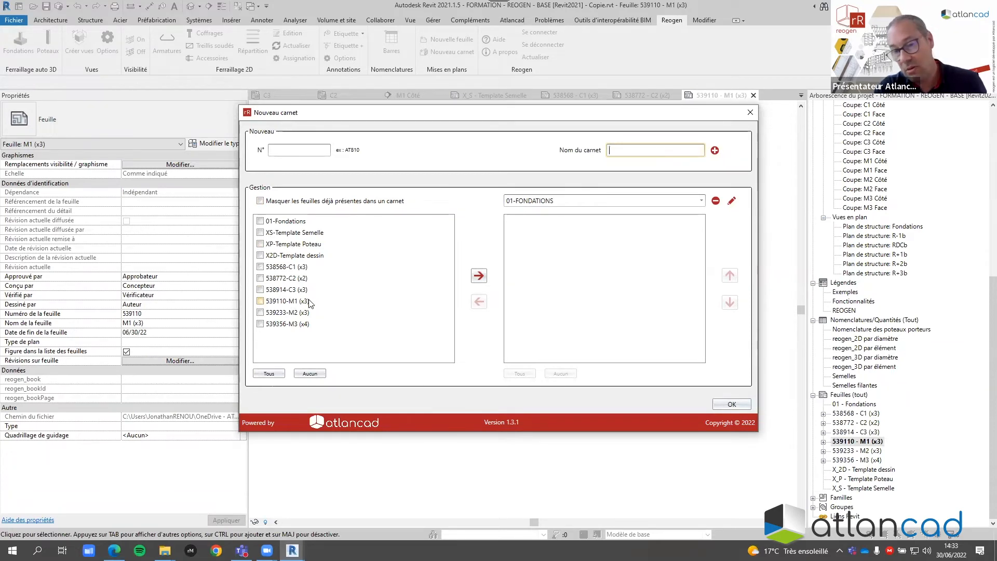
# - Add the 01-Fondations sheet and the C1 to M3 foundation sheets to the 01-FONDATIONS booklet, excluding the three template sheets, and validate
pyautogui.click(269, 373)
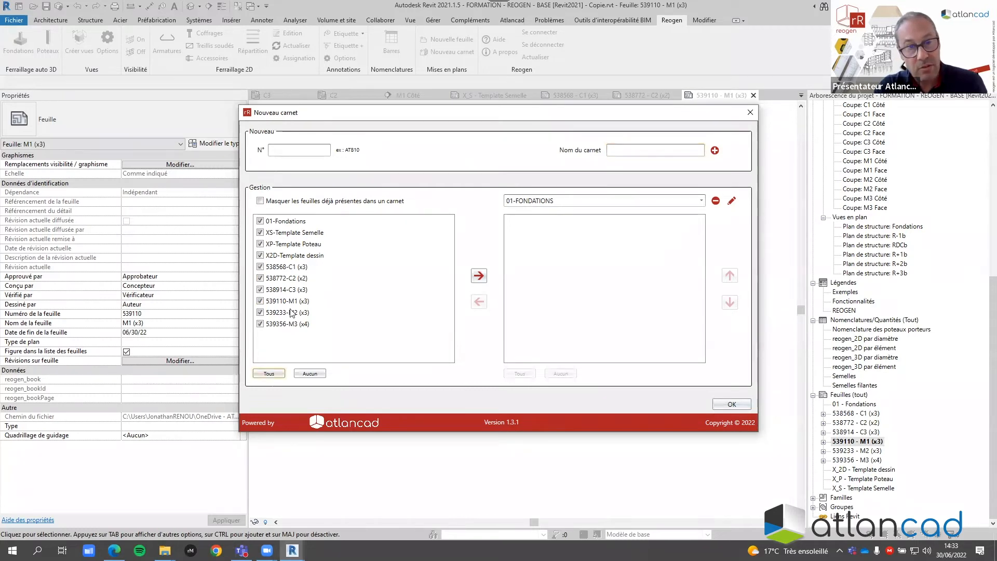
pyautogui.click(261, 233)
pyautogui.click(261, 244)
pyautogui.click(261, 255)
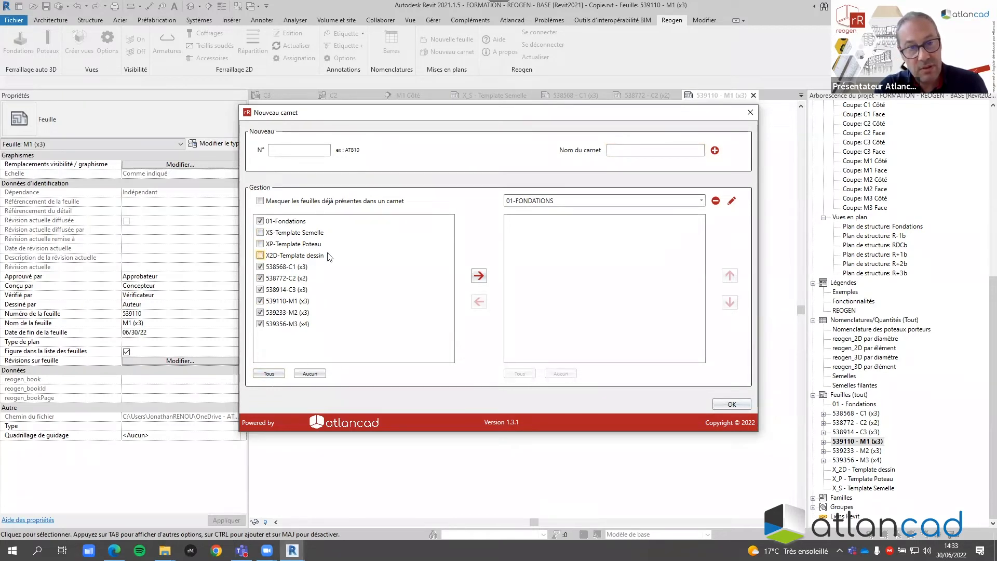
pyautogui.click(481, 276)
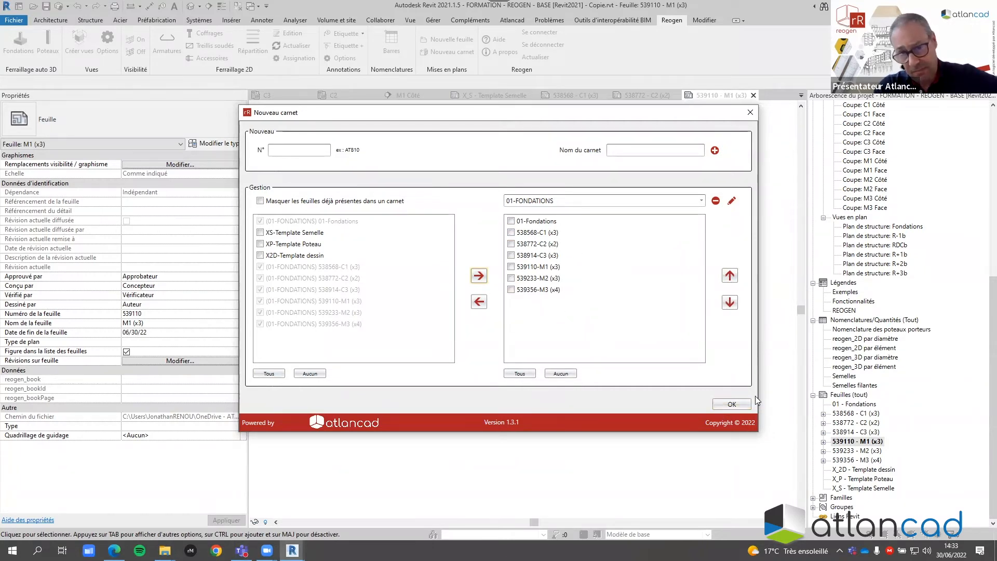
pyautogui.click(728, 405)
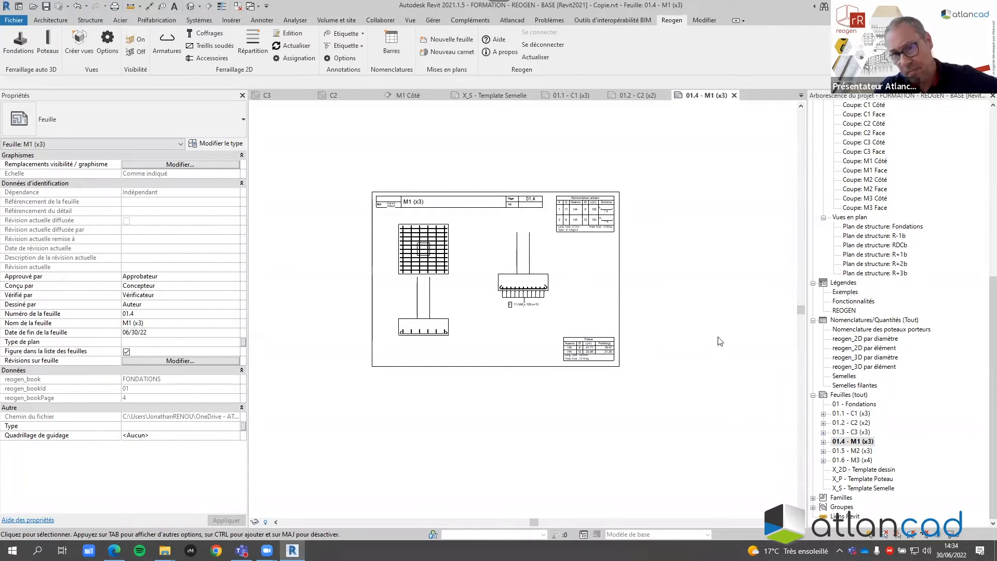
# - Reorder the 01-FONDATIONS booklet so the M3 sheet comes directly after 01-Fondations, and apply the renumbering
pyautogui.click(457, 52)
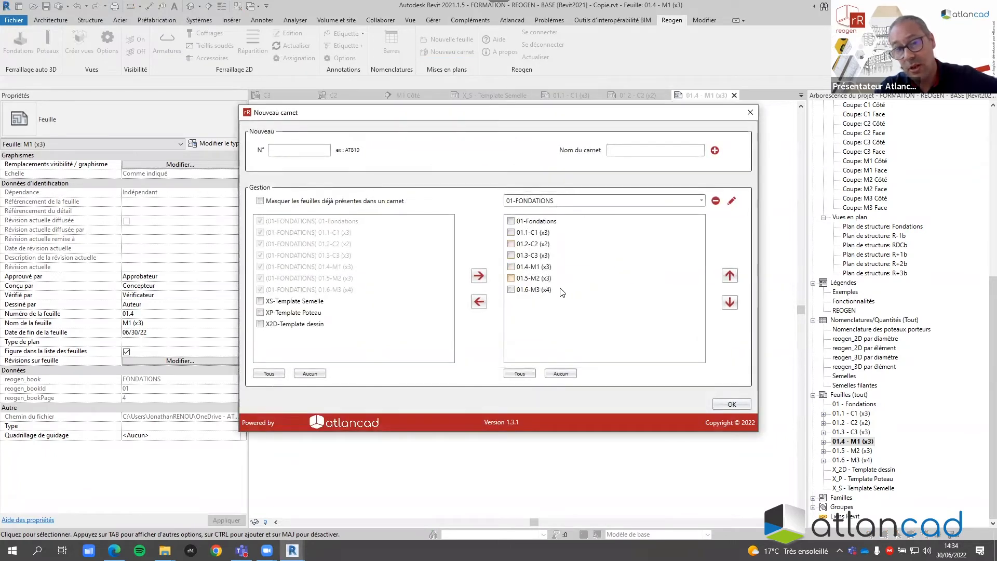
pyautogui.click(512, 291)
pyautogui.click(729, 277)
pyautogui.click(730, 276)
pyautogui.click(729, 275)
pyautogui.click(730, 276)
pyautogui.click(730, 276)
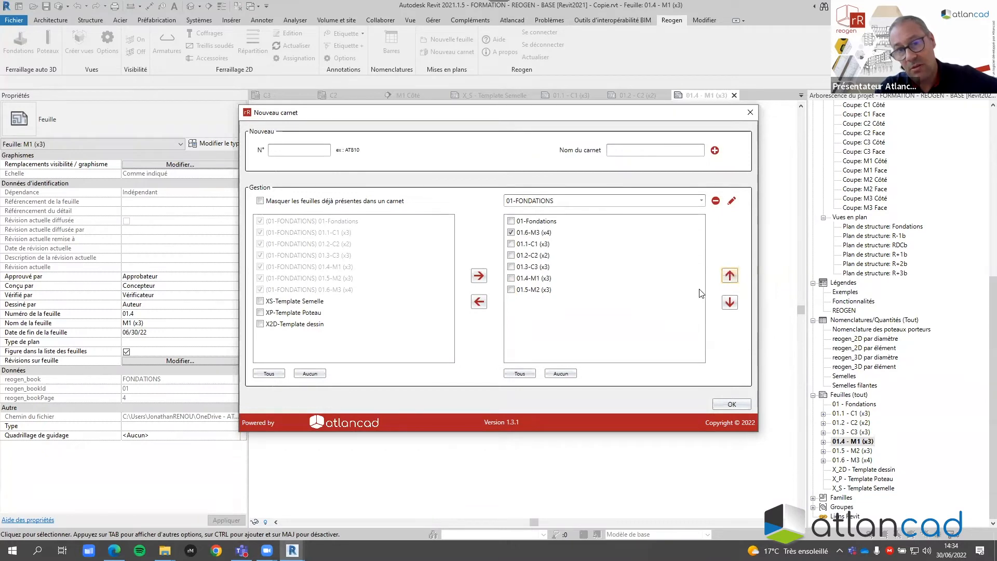
pyautogui.click(732, 404)
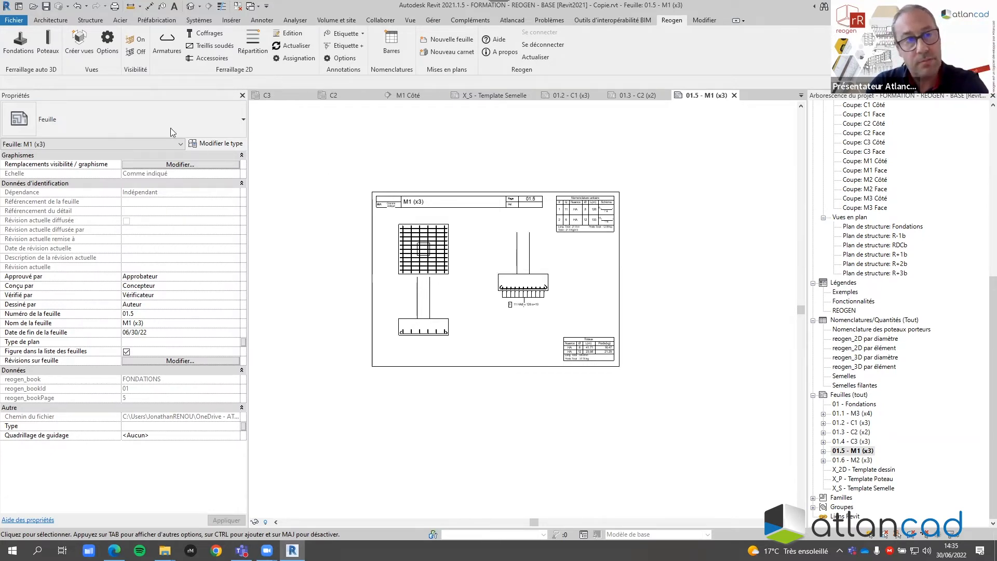
# - Open the bearing column reinforcement settings and import the data from importColumn.xlsx
pyautogui.click(48, 48)
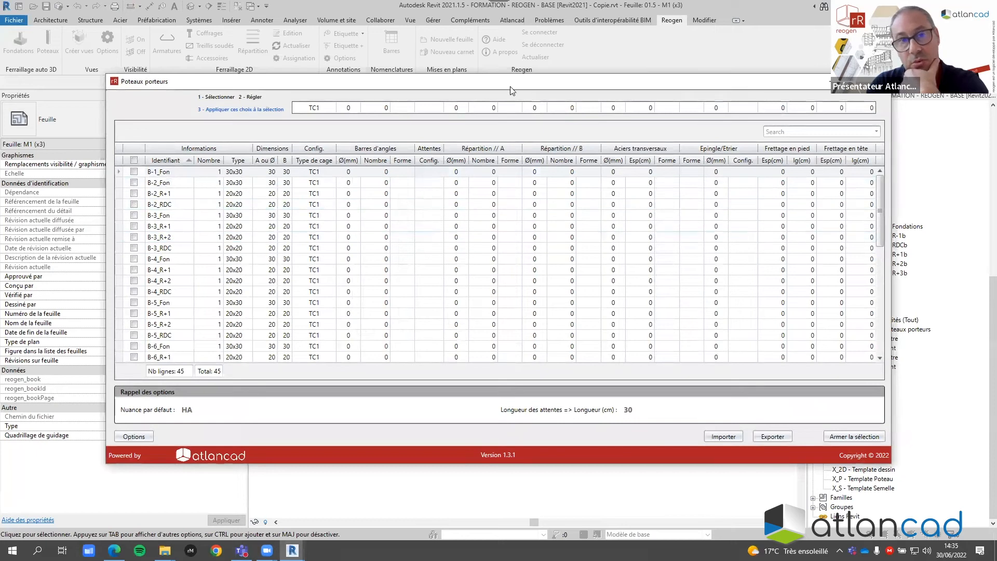
pyautogui.moveTo(509, 82); pyautogui.dragTo(468, 32)
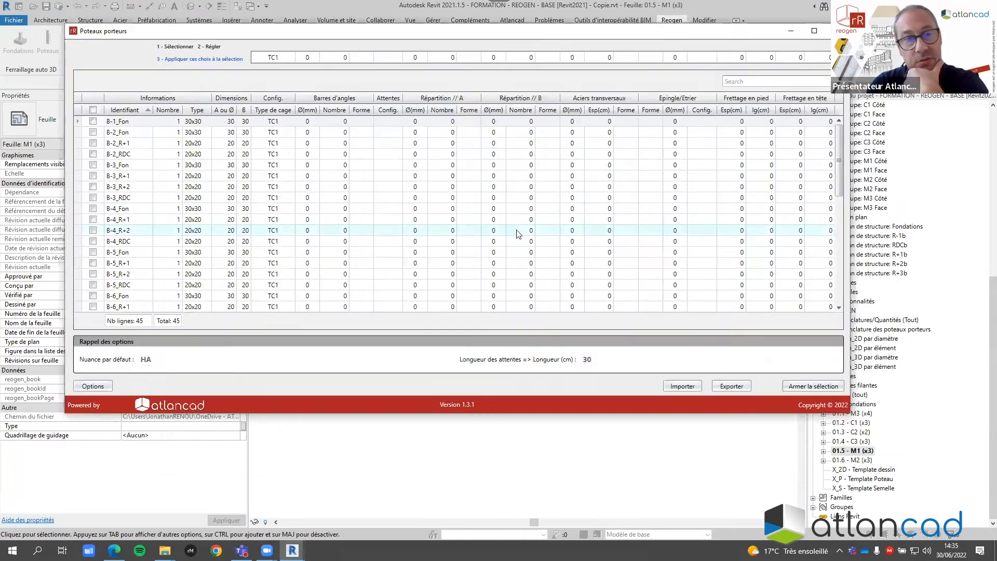
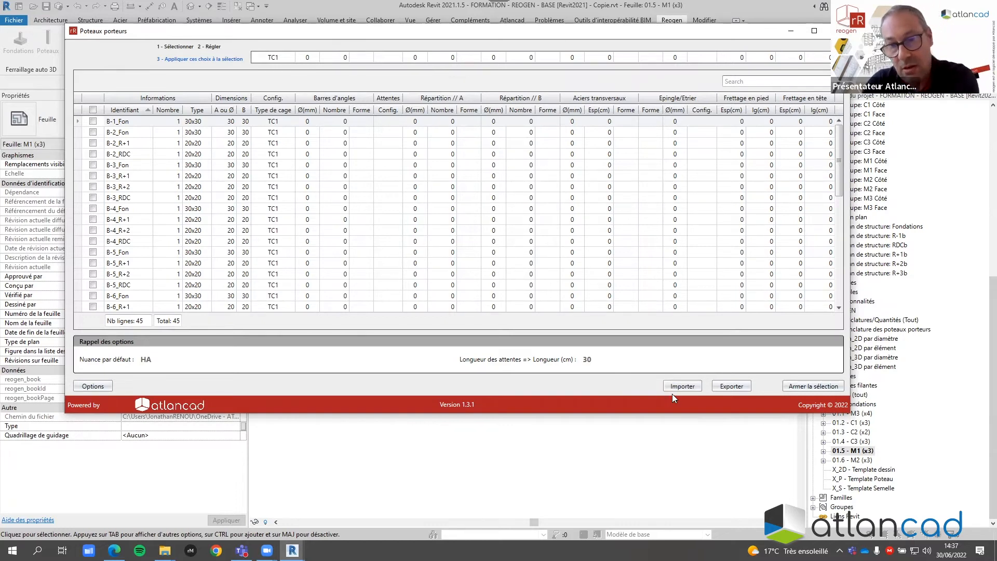
pyautogui.click(685, 385)
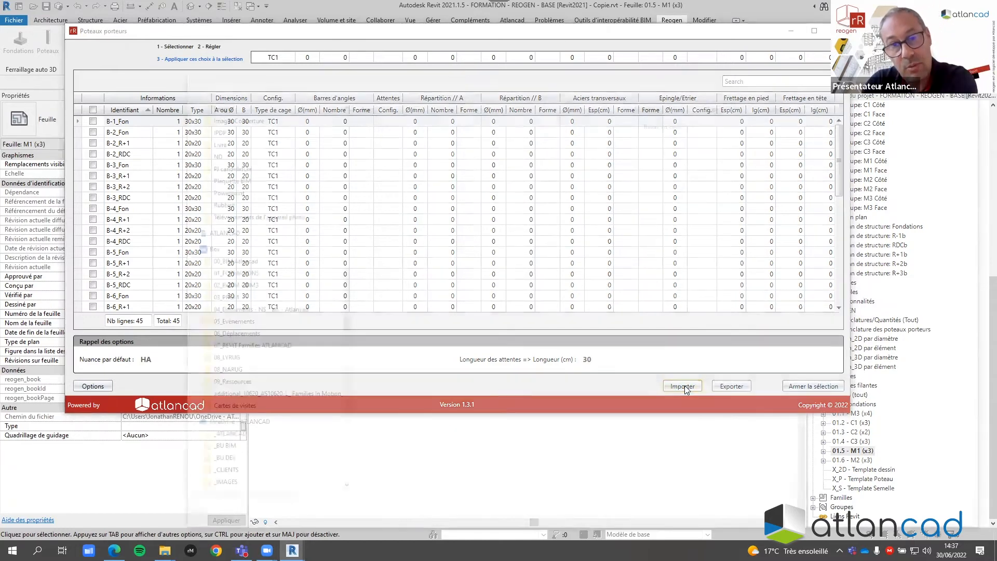
pyautogui.click(387, 154)
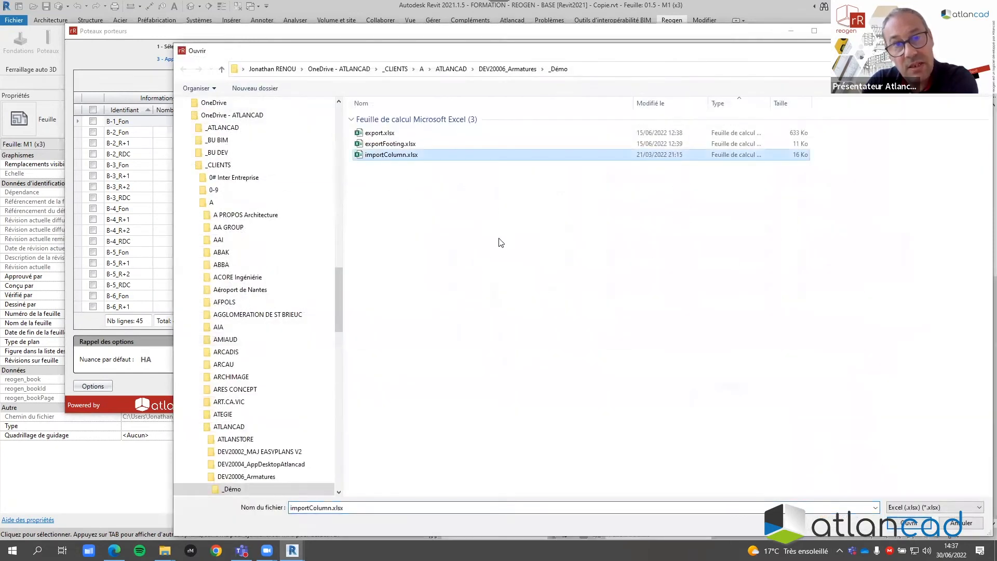
pyautogui.moveTo(590, 52); pyautogui.dragTo(491, 31)
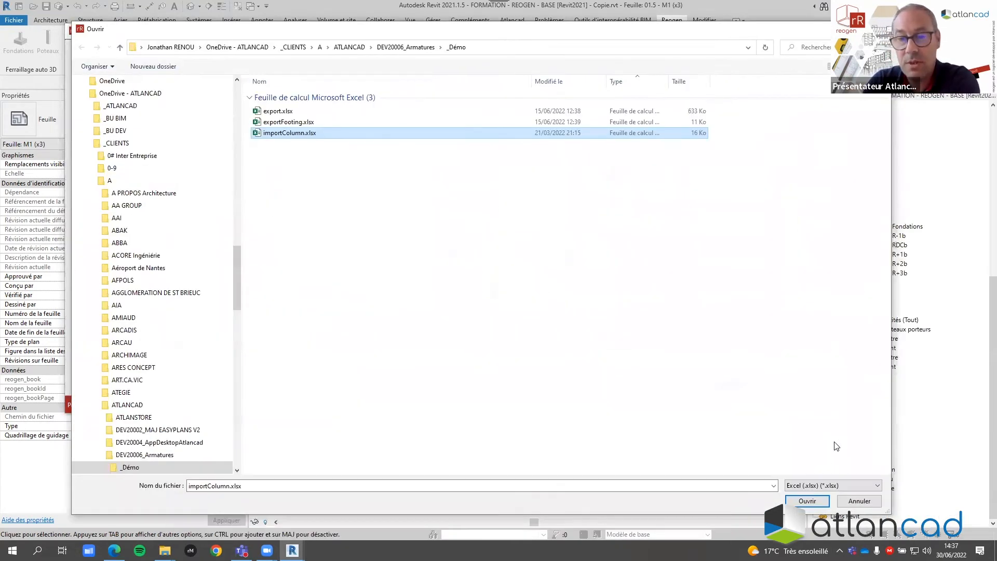
pyautogui.click(806, 502)
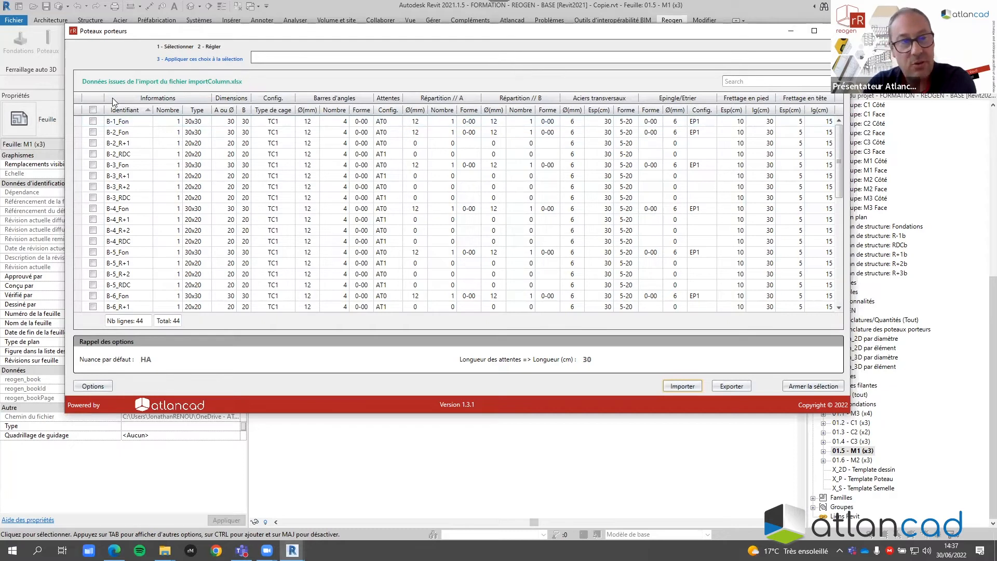
# - Select all columns, restrict the changes to the Epingle/Etrier shape, set it to the Epin... hooked bar and apply it to the selection
pyautogui.click(93, 110)
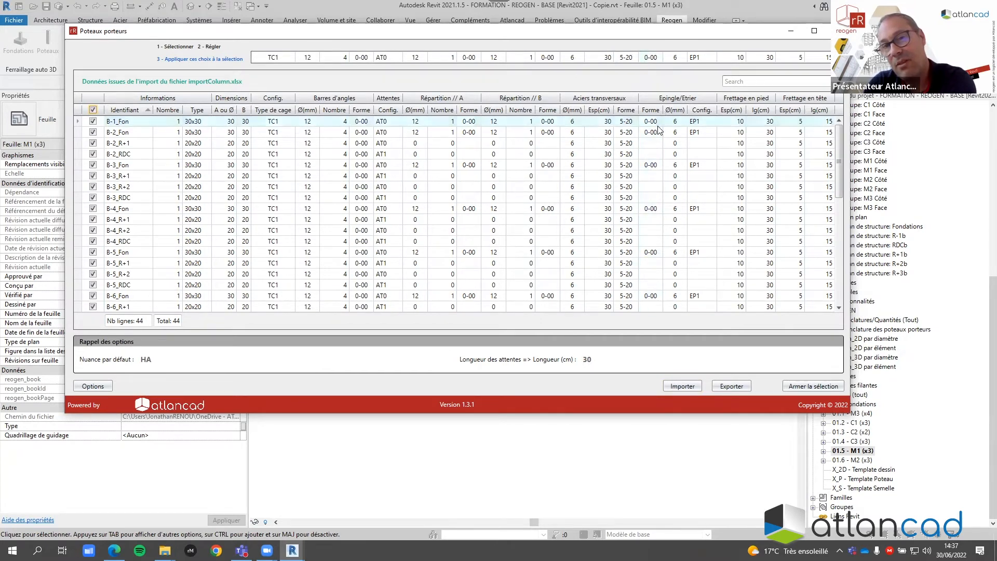
pyautogui.rightClick(653, 57)
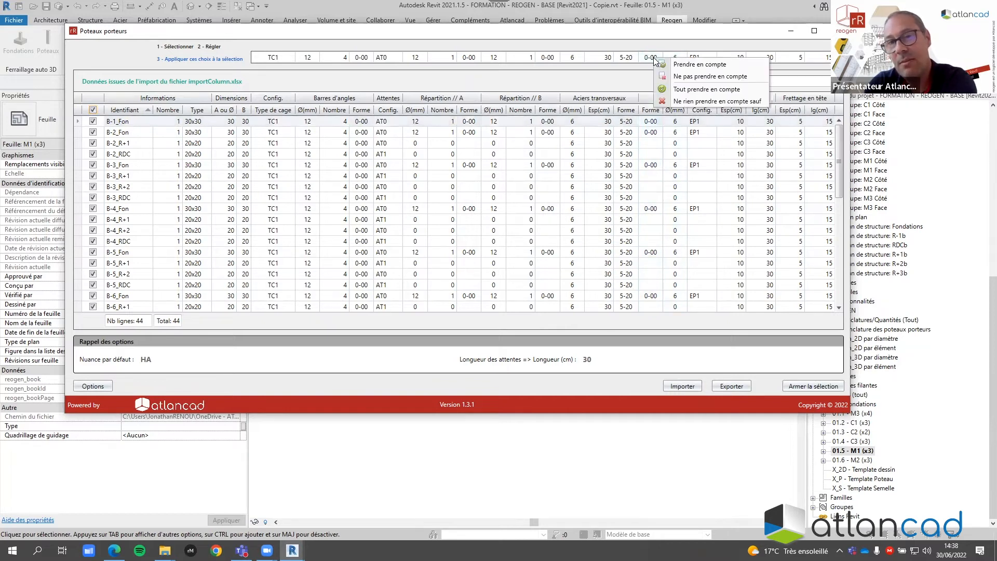
pyautogui.click(692, 101)
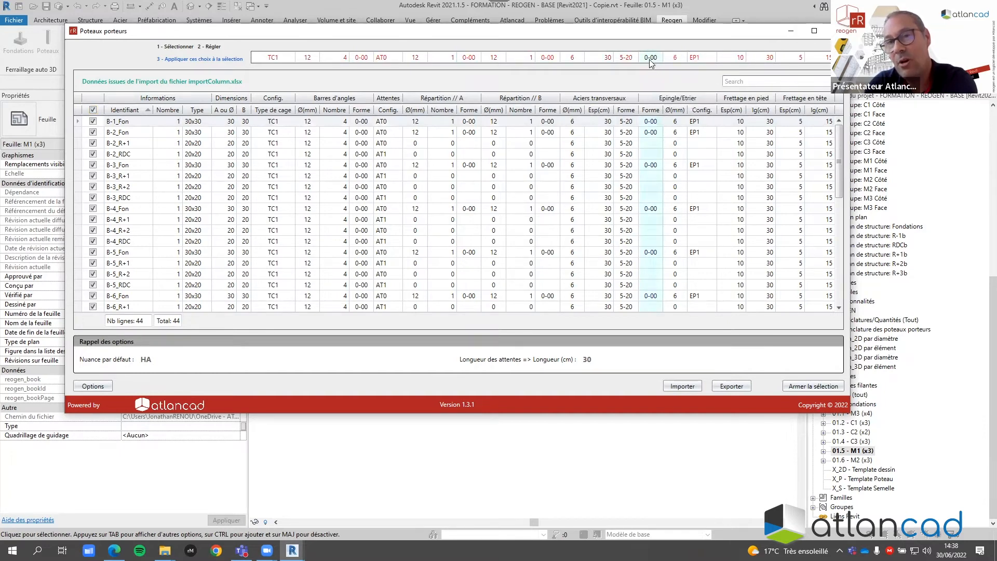
pyautogui.click(651, 58)
pyautogui.click(658, 58)
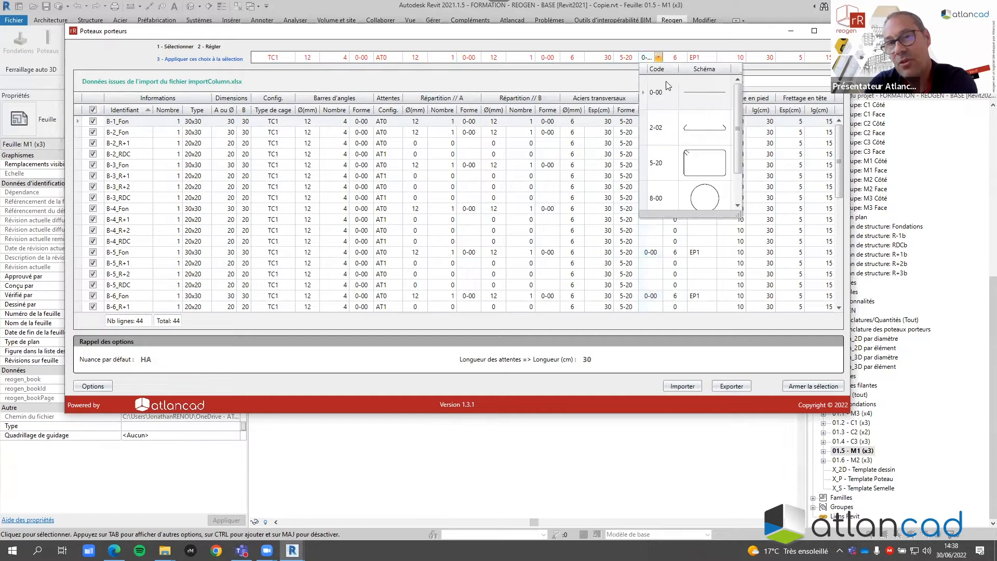
pyautogui.scroll(-3, 668, 130)
pyautogui.click(667, 194)
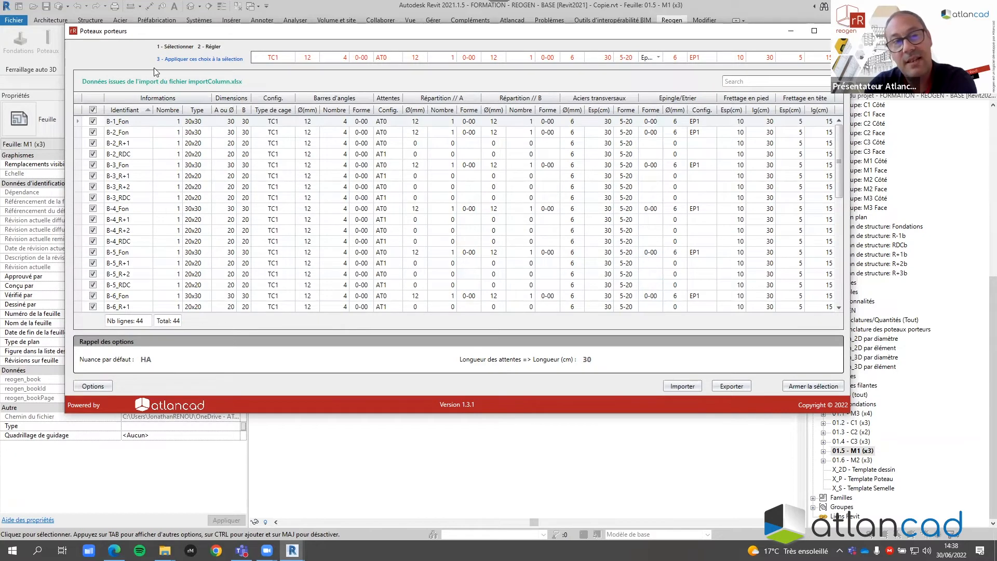
pyautogui.click(188, 59)
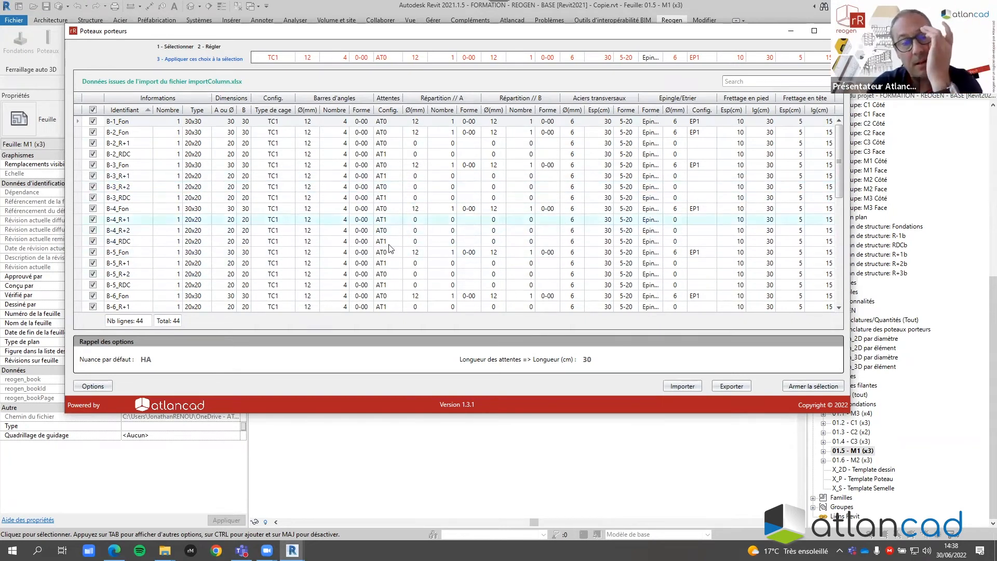
# - Open the general Reogen options from the bearing column settings
pyautogui.click(91, 386)
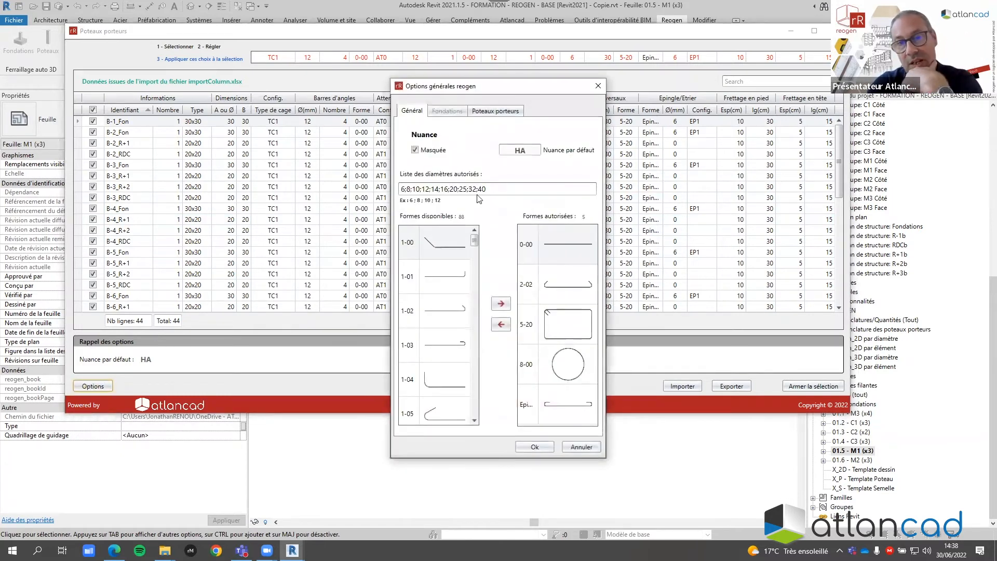
# - Set the columns' starter-bar length in cm to 100, choose the 50 x Ø formula as the active rule, and validate the options
pyautogui.click(500, 111)
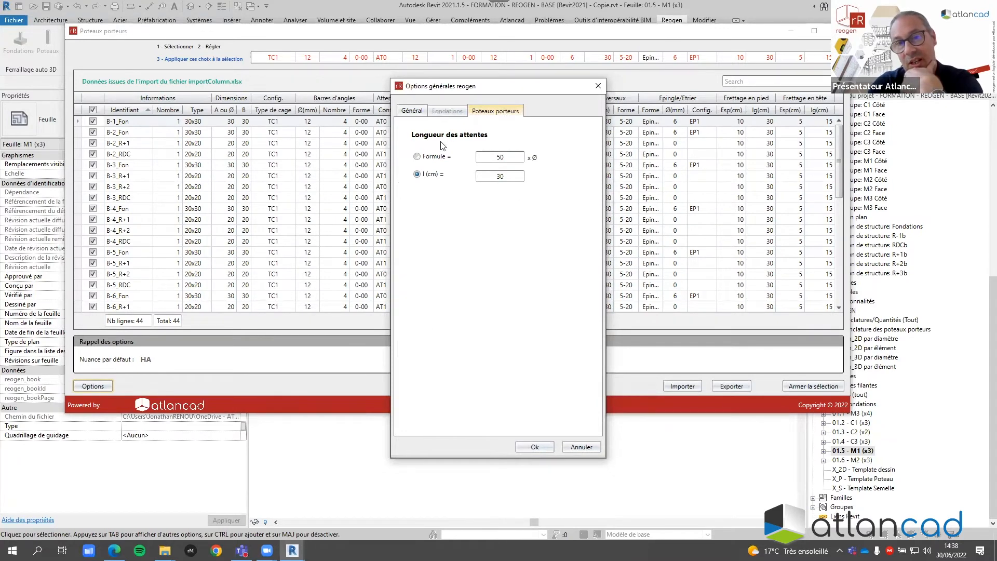
pyautogui.click(435, 158)
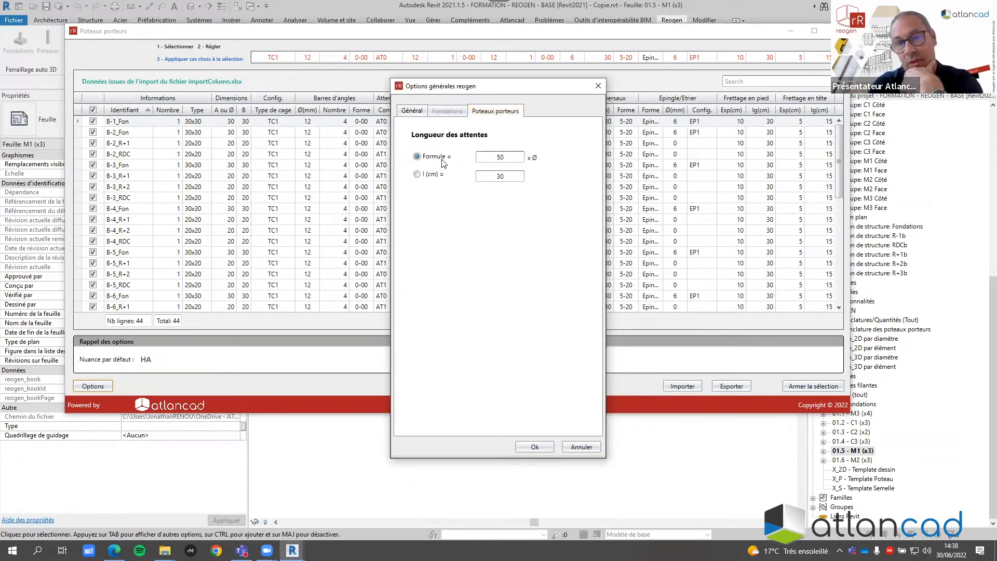
pyautogui.click(417, 174)
pyautogui.moveTo(518, 178); pyautogui.dragTo(471, 182)
pyautogui.write('100')
pyautogui.click(430, 156)
pyautogui.moveTo(515, 158); pyautogui.dragTo(476, 158)
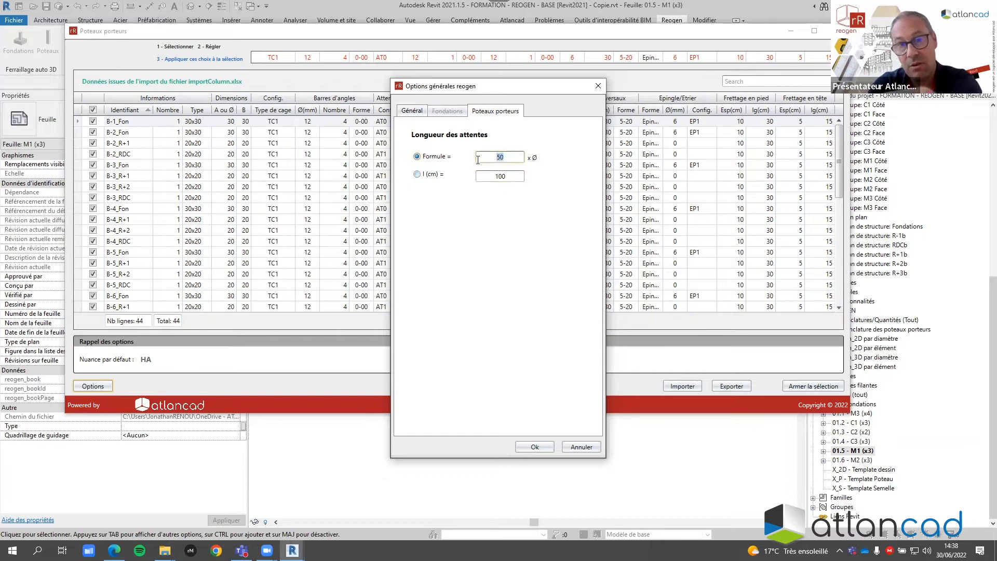
pyautogui.doubleClick(503, 157)
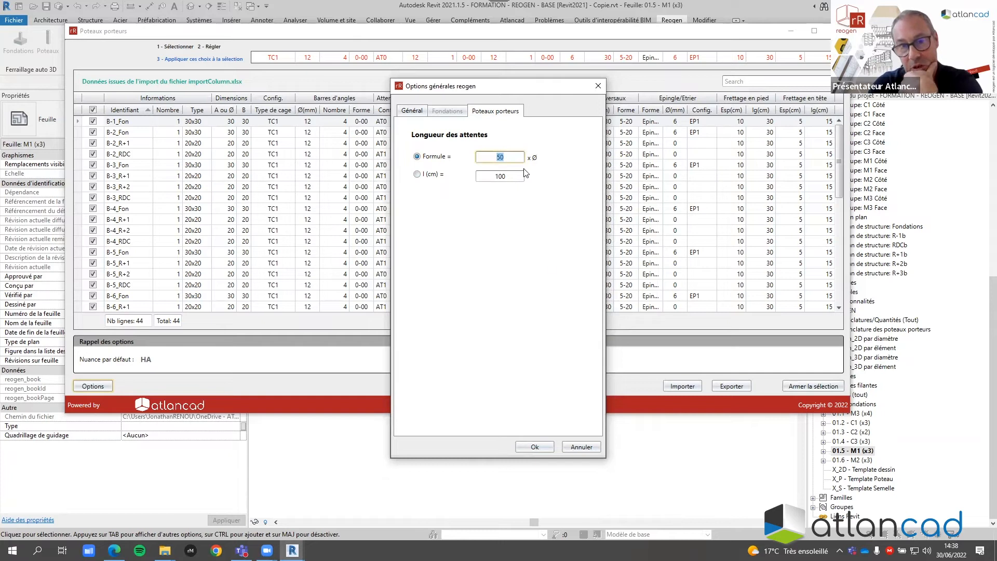
pyautogui.click(535, 447)
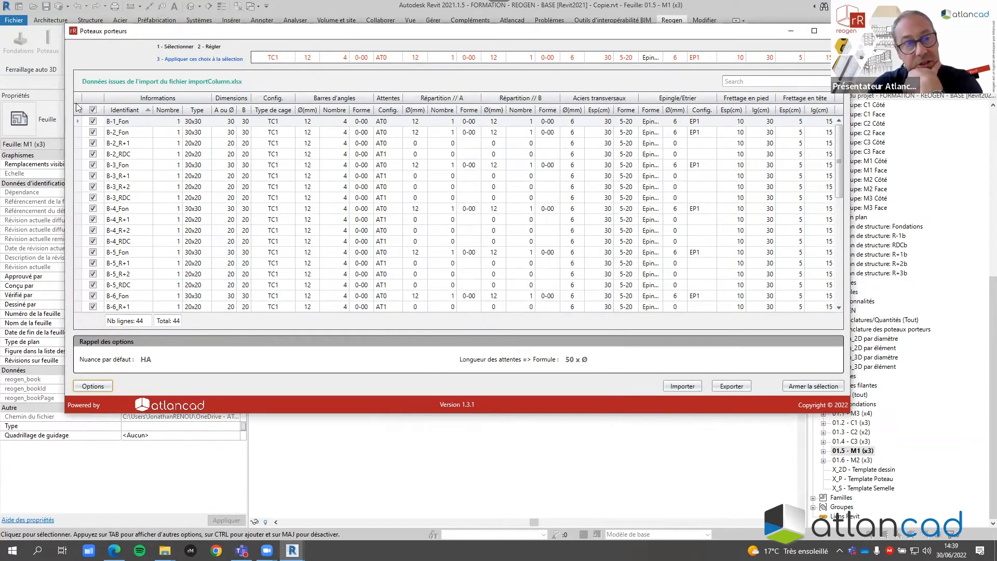
# - Generate the reinforcement for all checked columns and close the Poteaux porteurs window
pyautogui.click(801, 386)
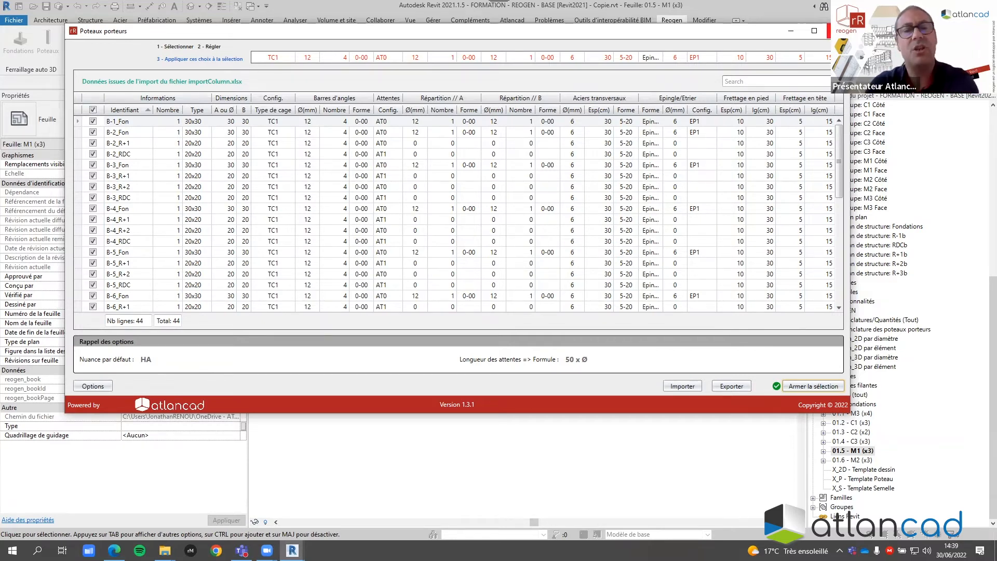
pyautogui.click(839, 31)
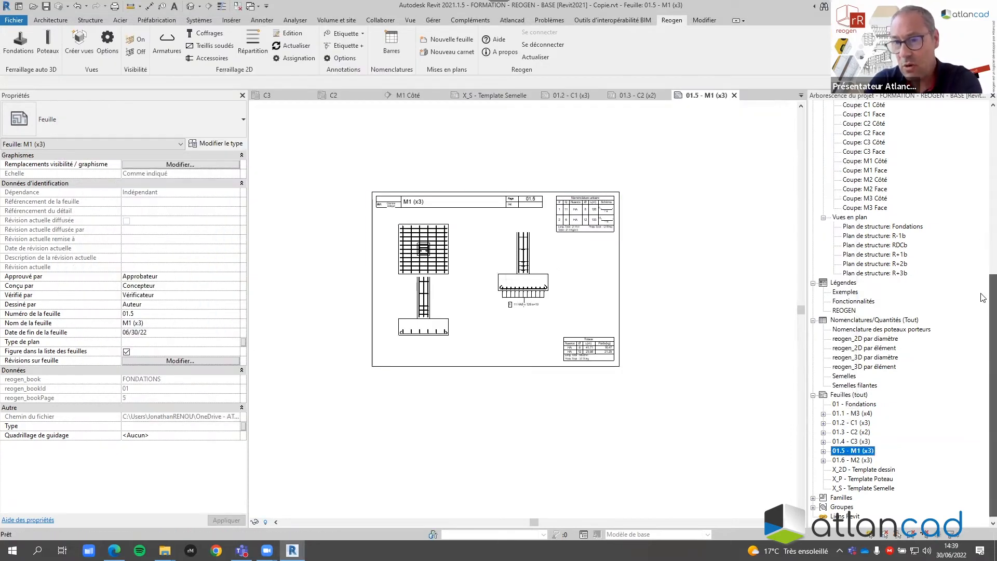
# - Open the 3D view reogen_3D Poteaux without saving the project and turn on the display of the reinforcement
pyautogui.moveTo(993, 323); pyautogui.dragTo(993, 172)
pyautogui.doubleClick(883, 143)
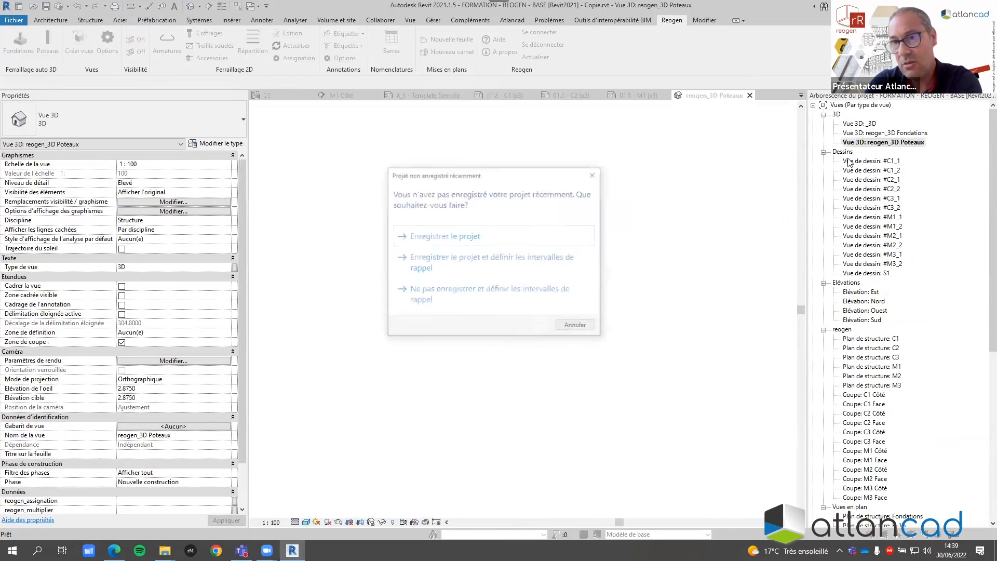
pyautogui.click(570, 330)
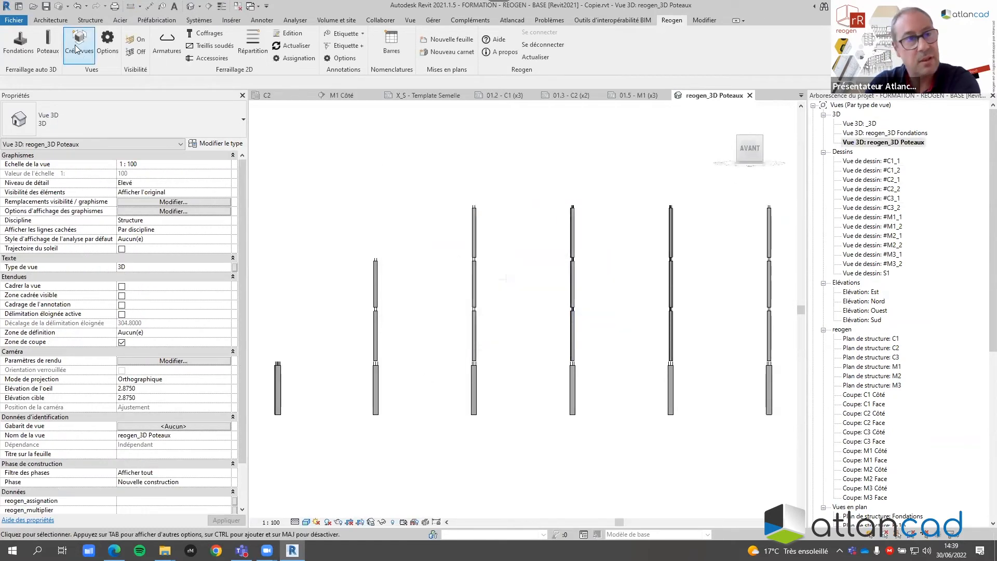
pyautogui.click(140, 42)
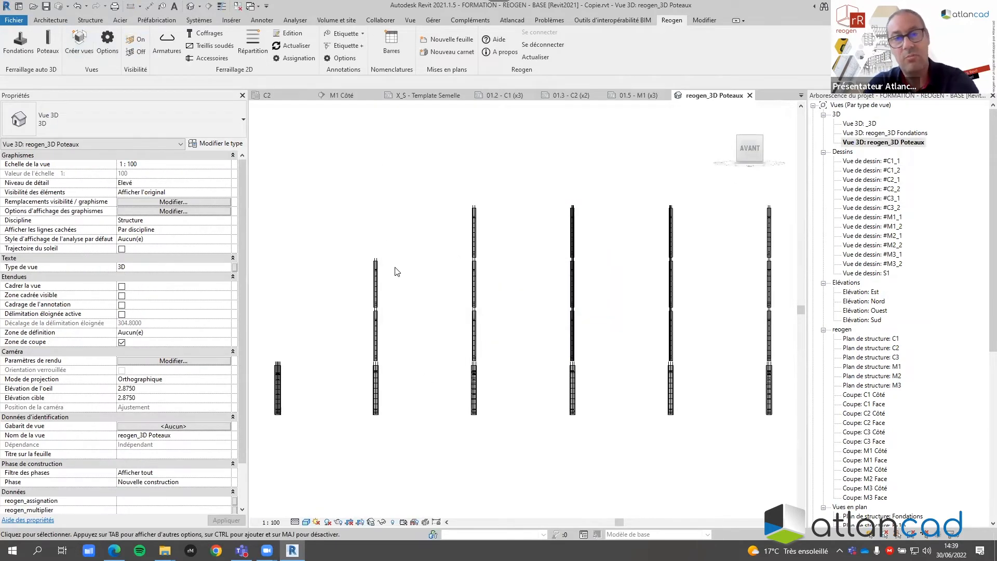
# - Examine the rectangular columns' reinforcement cages in 3D, including the tightened stirrups at foot and head and the starter bars
pyautogui.keyDown('shift'); pyautogui.moveTo(403, 279); pyautogui.dragTo(585, 452, button='middle'); pyautogui.keyUp('shift')
pyautogui.scroll(5, 556, 436)
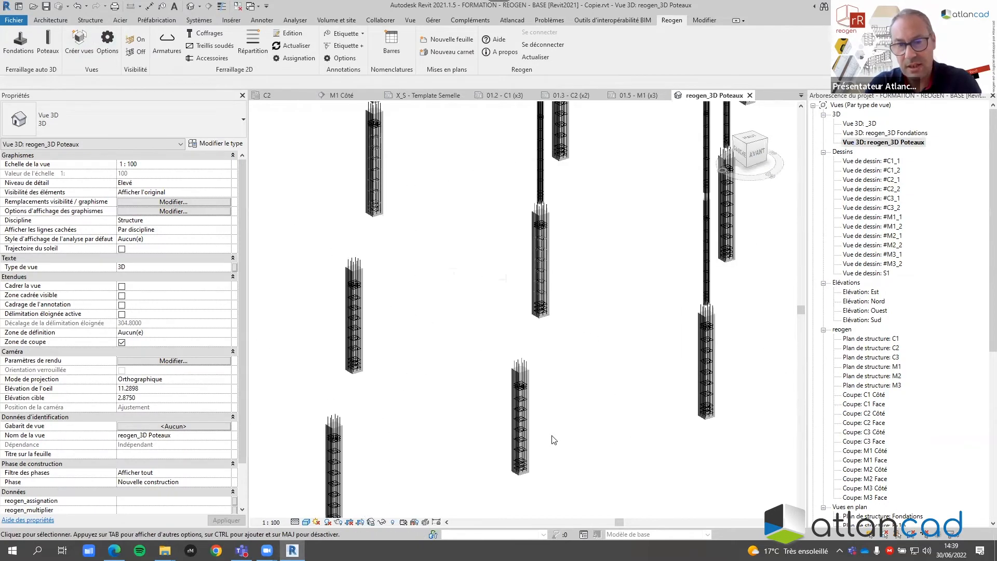
pyautogui.moveTo(559, 421); pyautogui.dragTo(554, 225, button='middle')
pyautogui.scroll(-1, 559, 219)
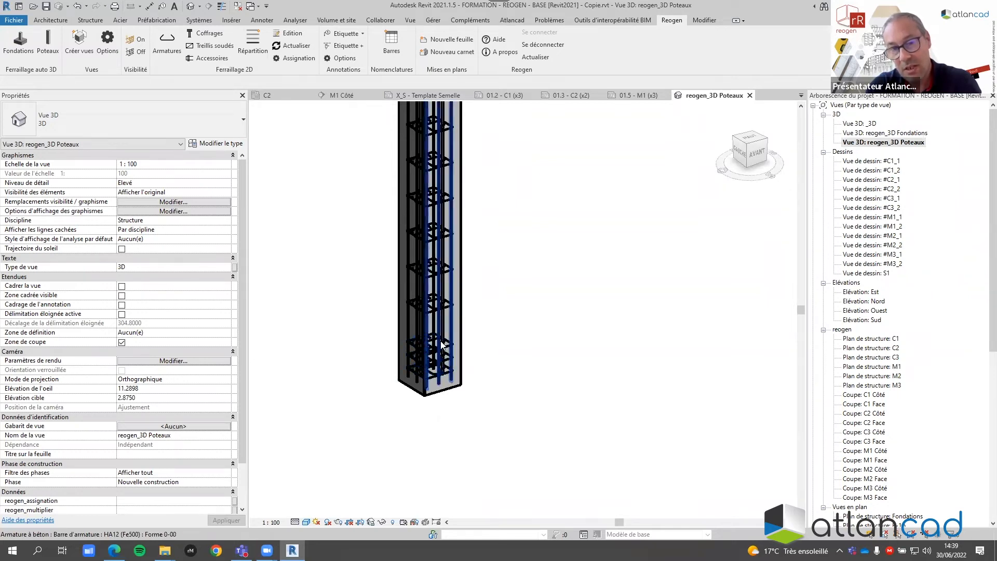
pyautogui.scroll(3, 463, 376)
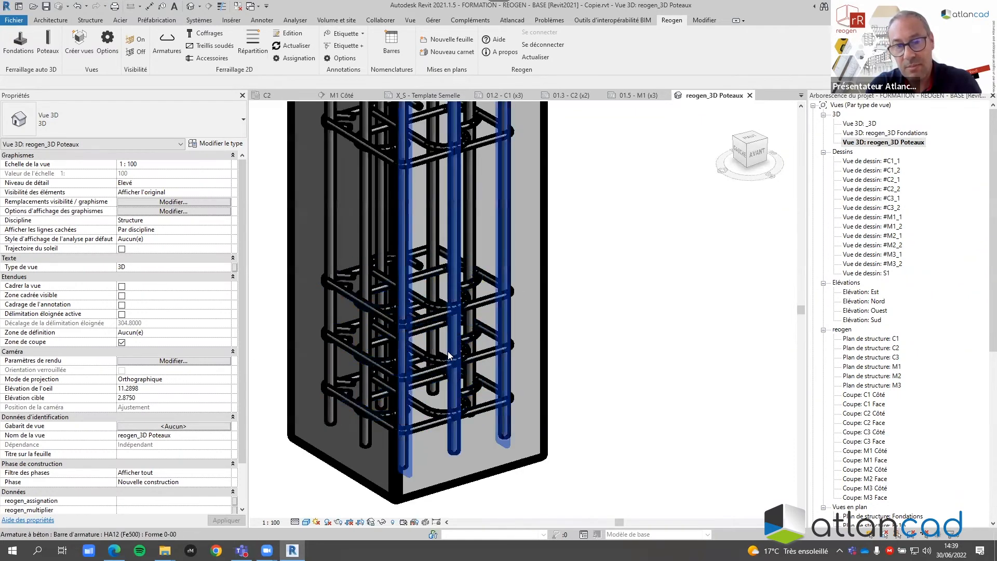
pyautogui.scroll(-3, 438, 357)
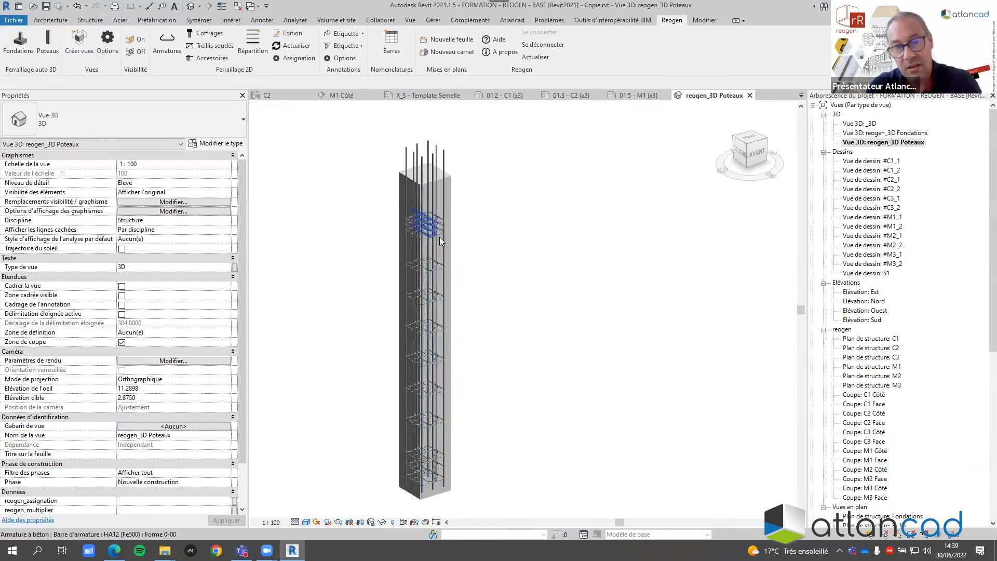
pyautogui.scroll(3, 439, 237)
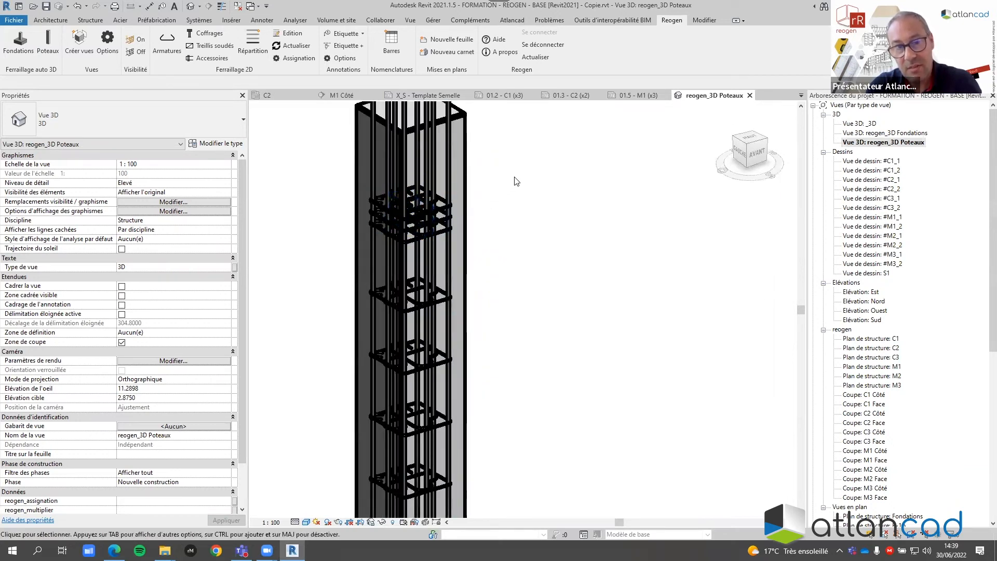
pyautogui.scroll(-5, 545, 214)
pyautogui.scroll(5, 494, 253)
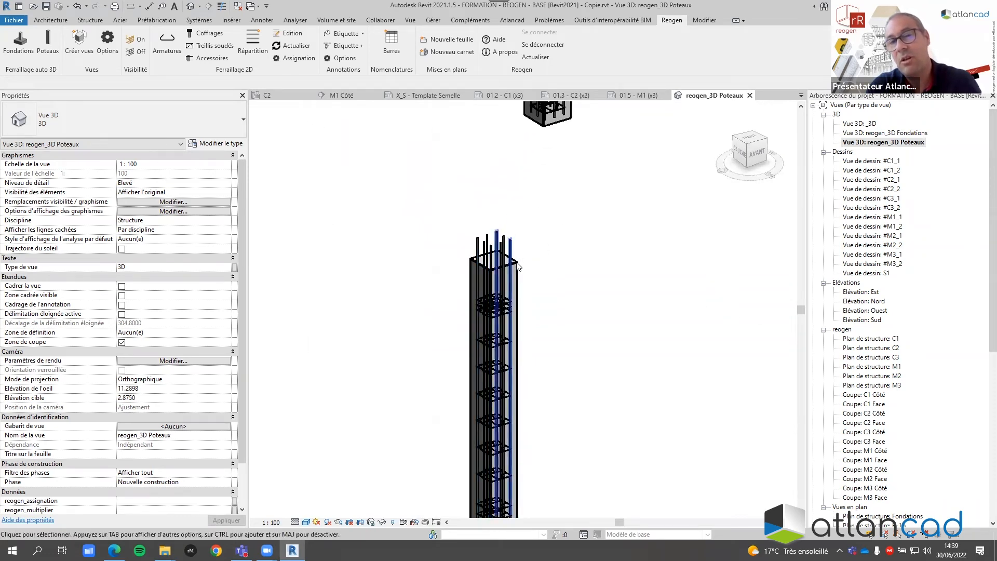
pyautogui.scroll(-6, 520, 265)
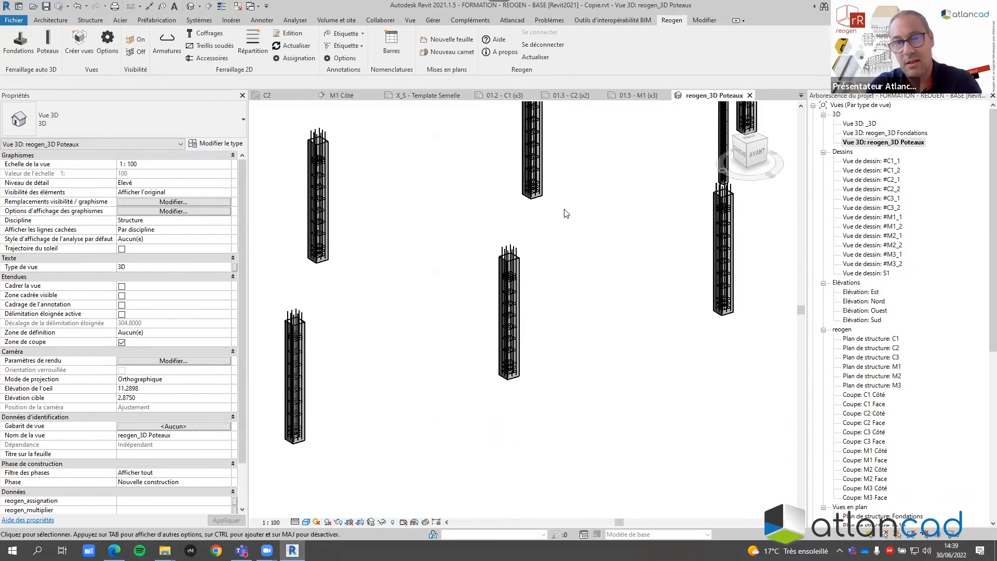
# - Examine the round columns' reinforcement and inspect one vertical bar where it continues into the column above
pyautogui.scroll(7, 663, 256)
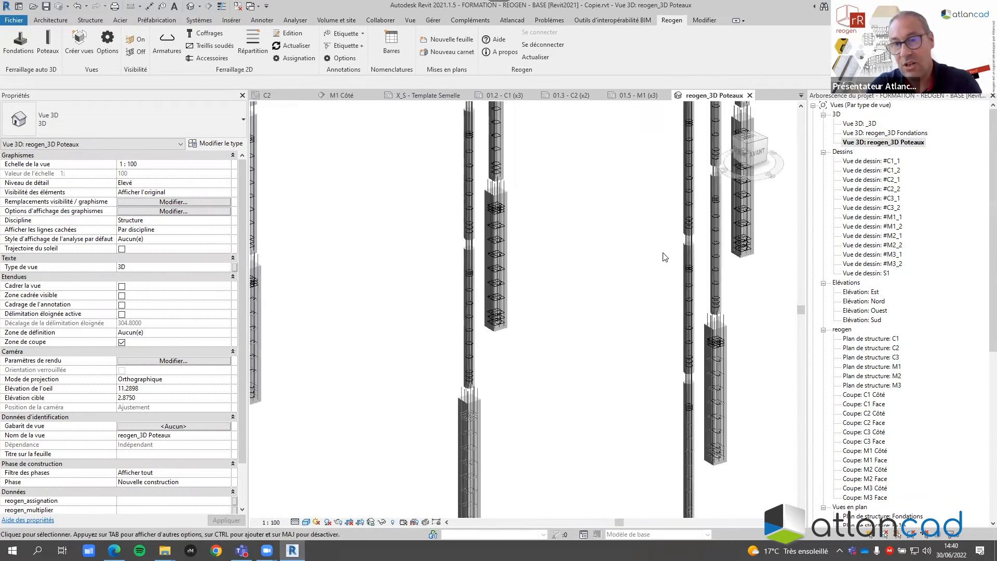
pyautogui.scroll(-4, 712, 249)
pyautogui.scroll(4, 439, 219)
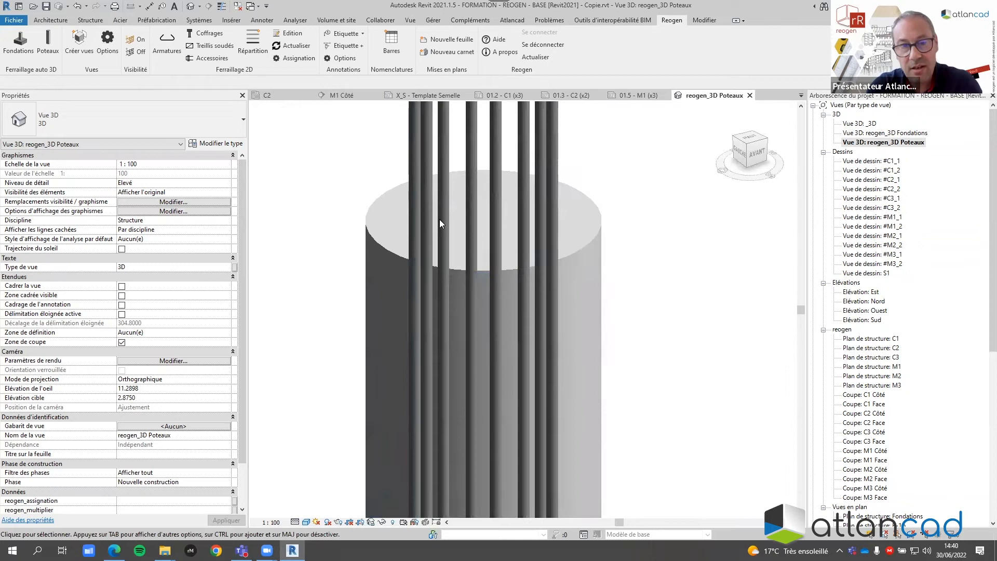
pyautogui.click(430, 238)
pyautogui.scroll(-6, 415, 260)
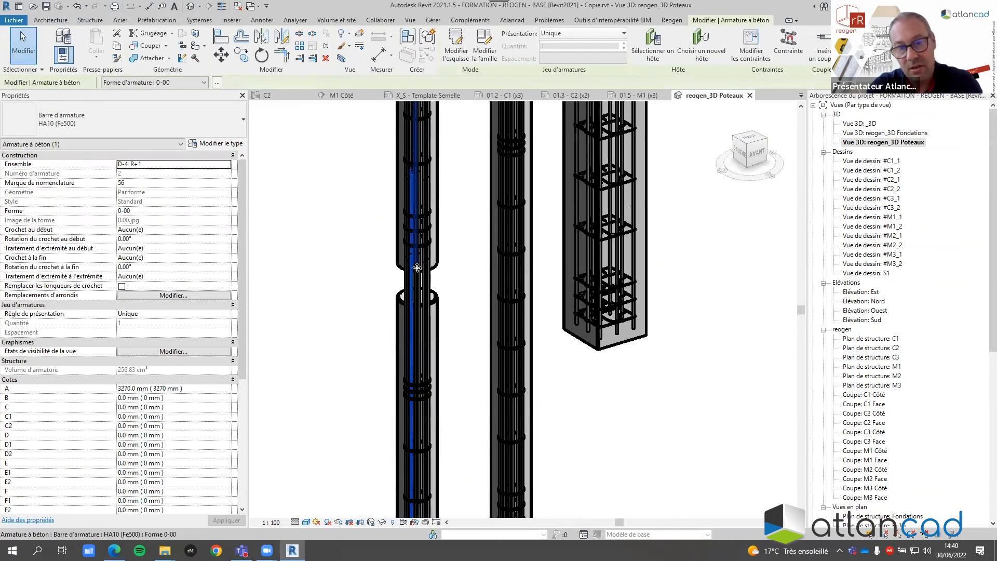
pyautogui.click(466, 268)
pyautogui.scroll(-4, 466, 270)
pyautogui.scroll(-1, 571, 364)
pyautogui.moveTo(595, 333); pyautogui.dragTo(602, 163, button='middle')
pyautogui.scroll(-3, 578, 255)
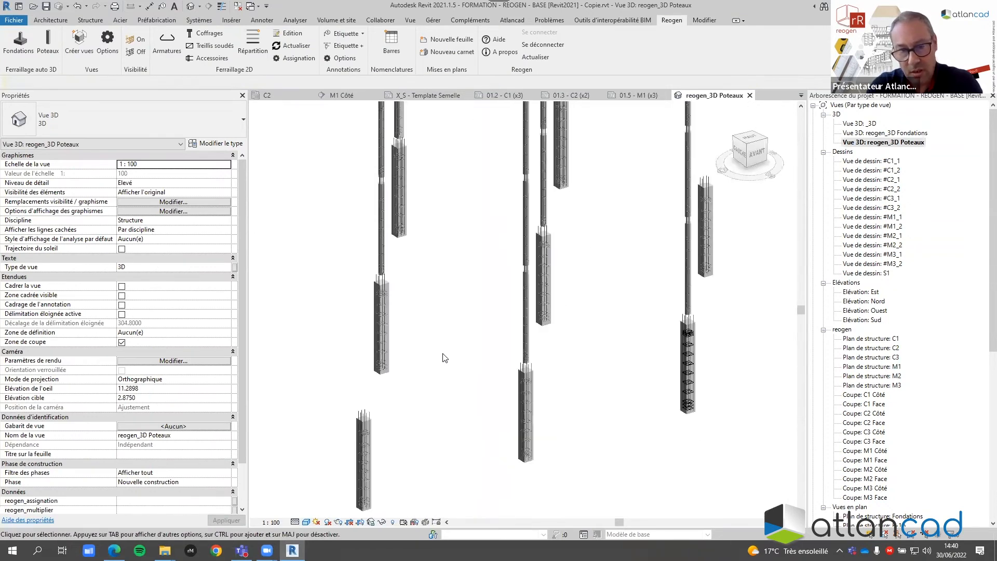
# - Show the structural framing category (Ossature) in the 3D view's visibility settings so the beams appear around the columns
pyautogui.moveTo(443, 353); pyautogui.dragTo(525, 239, button='middle')
pyautogui.scroll(5, 450, 321)
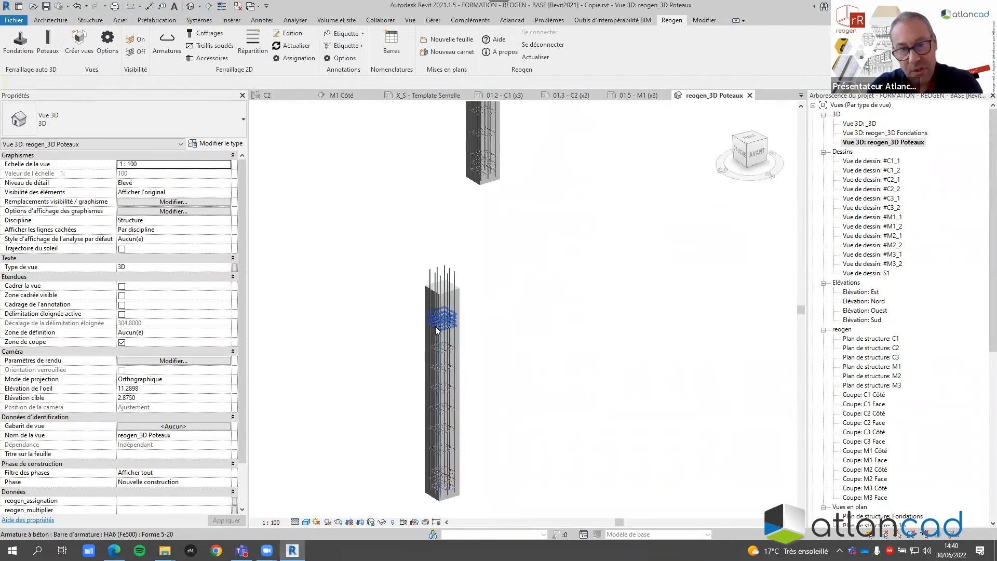
pyautogui.scroll(-3, 445, 309)
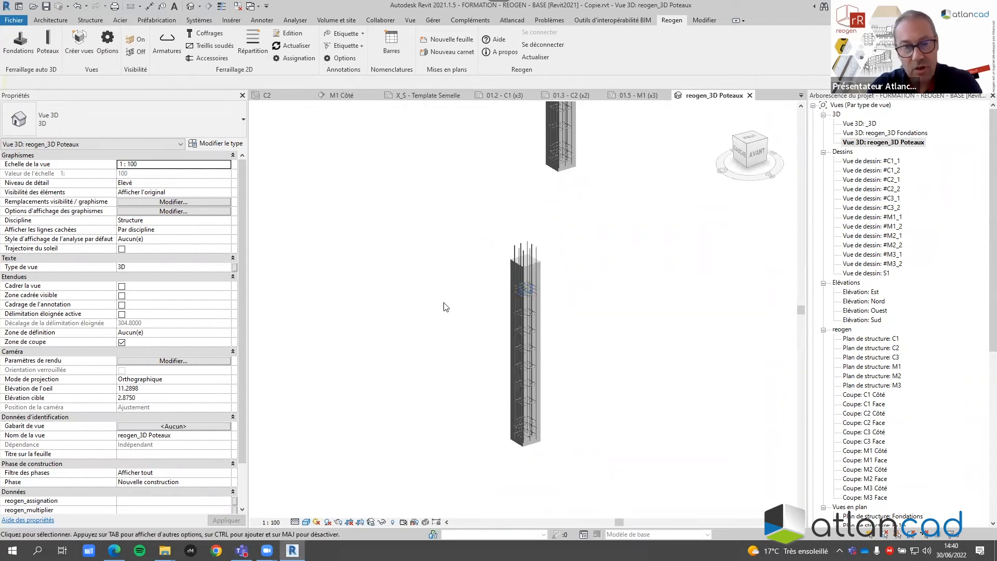
pyautogui.press('v')
pyautogui.press('g')
pyautogui.press('o')
pyautogui.scroll(-2, 111, 277)
pyautogui.click(30, 262)
pyautogui.click(842, 412)
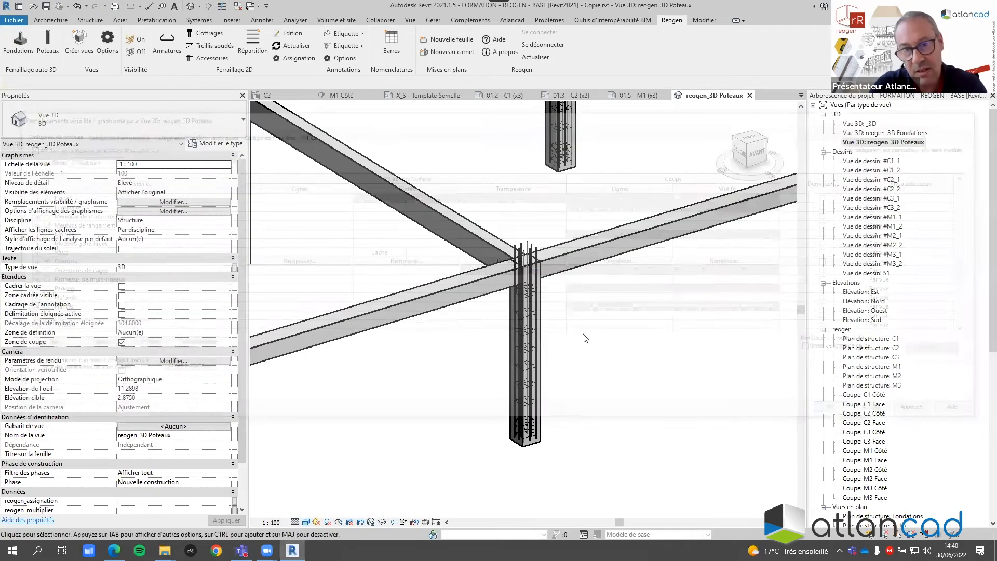
# - Inspect a 30x30 foundation-level column and its stirrups and starter bars where it meets the beams
pyautogui.scroll(6, 505, 282)
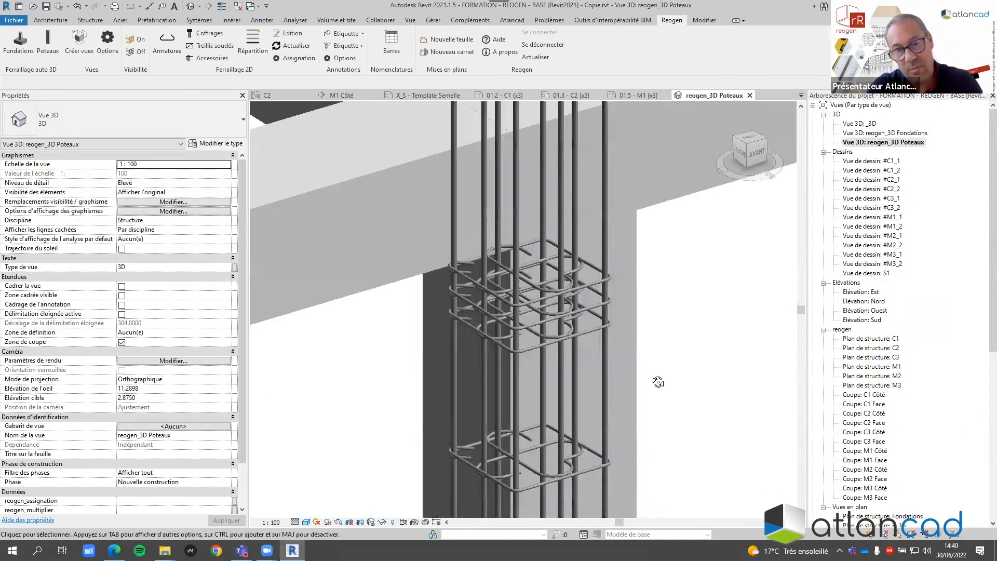
pyautogui.scroll(-5, 658, 382)
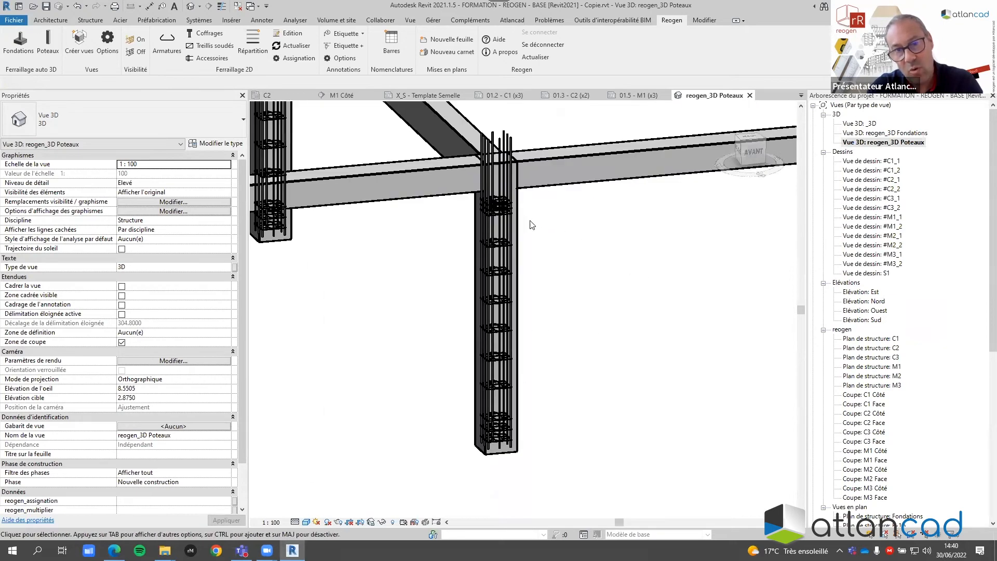
pyautogui.click(516, 220)
pyautogui.keyDown('shift'); pyautogui.moveTo(621, 367); pyautogui.dragTo(557, 189, button='middle'); pyautogui.keyUp('shift')
pyautogui.scroll(4, 554, 185)
pyautogui.keyDown('shift'); pyautogui.moveTo(523, 139); pyautogui.dragTo(371, 196, button='middle'); pyautogui.keyUp('shift')
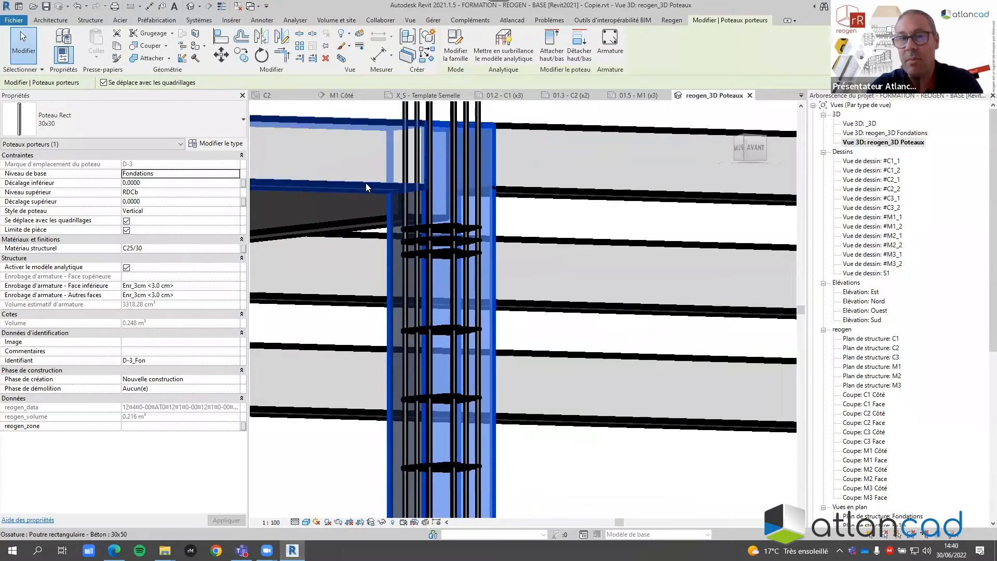
pyautogui.press('Escape')
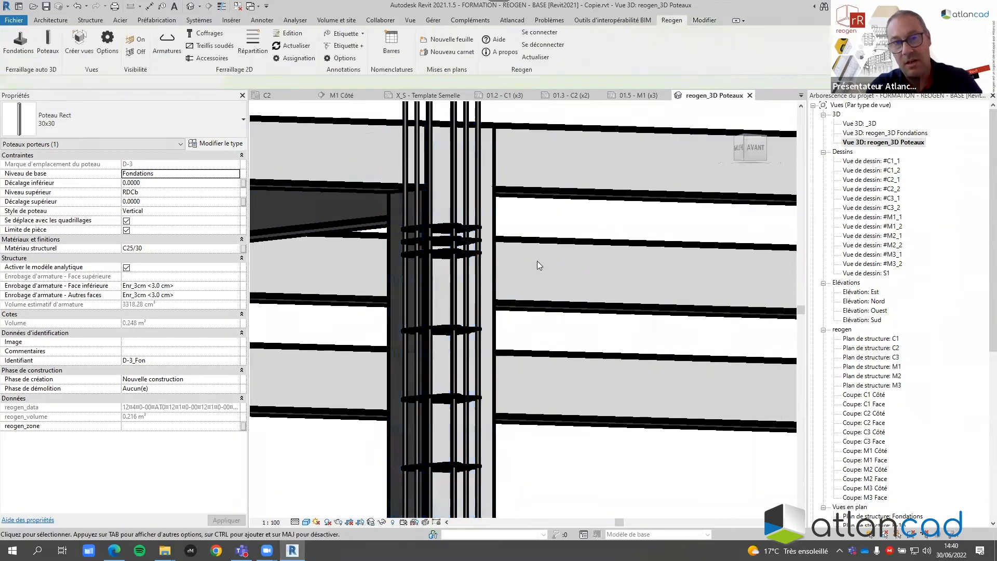
# - Show the floors category (Sols) in the 3D view's visibility settings
pyautogui.scroll(-5, 524, 239)
pyautogui.keyDown('shift'); pyautogui.moveTo(529, 233); pyautogui.dragTo(539, 273, button='middle'); pyautogui.keyUp('shift')
pyautogui.press('v')
pyautogui.press('g')
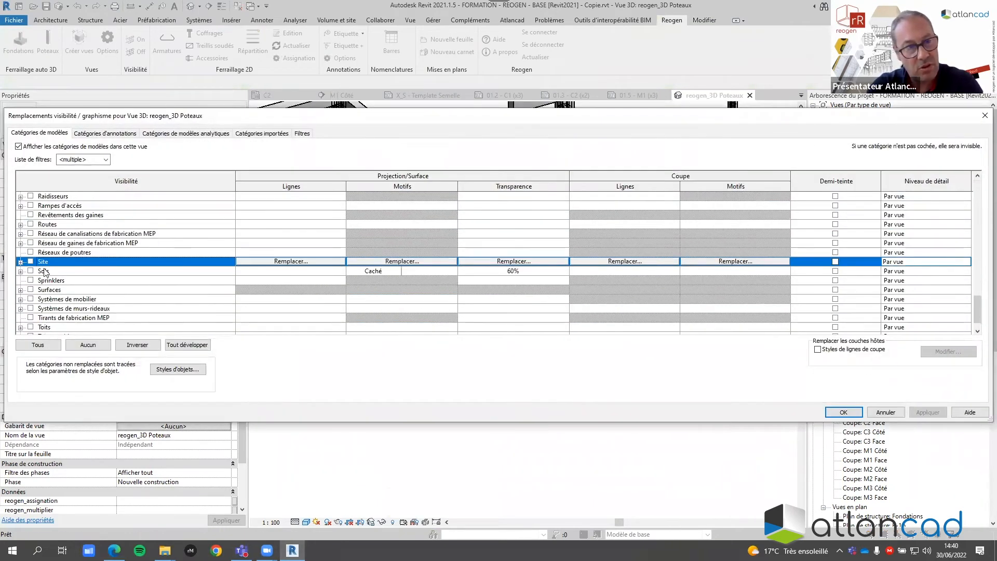
pyautogui.click(30, 270)
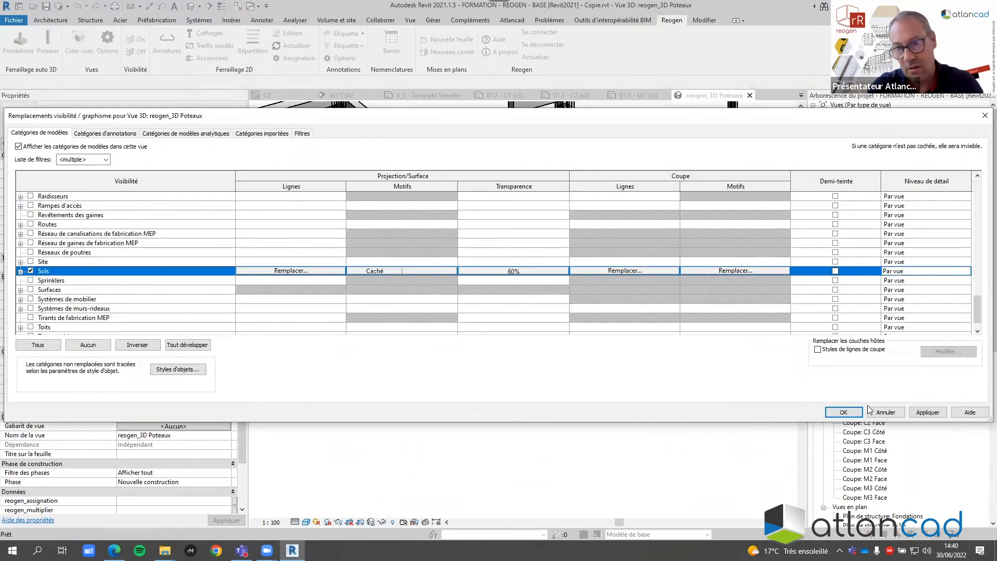
pyautogui.click(844, 412)
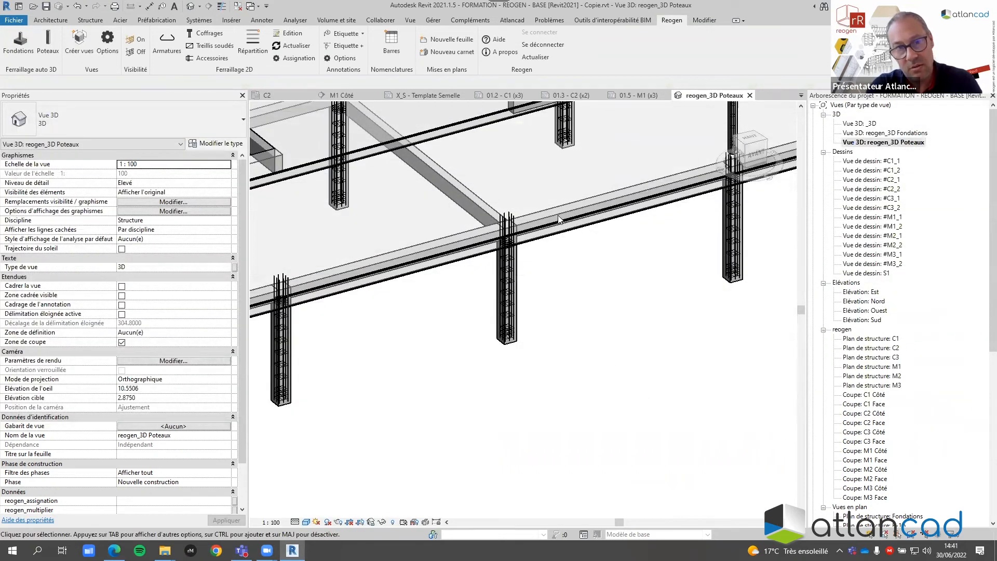
# - Inspect the RDCb floor slab against the beams and the column starter bars passing through it
pyautogui.click(446, 266)
pyautogui.moveTo(586, 318)
pyautogui.keyDown('shift'); pyautogui.mouseDown(button='middle')
pyautogui.moveTo(582, 283)
pyautogui.moveTo(586, 312)
pyautogui.mouseUp(button='middle'); pyautogui.keyUp('shift')
pyautogui.moveTo(588, 332); pyautogui.dragTo(614, 514, button='middle')
pyautogui.scroll(1, 483, 221)
pyautogui.scroll(2, 483, 221)
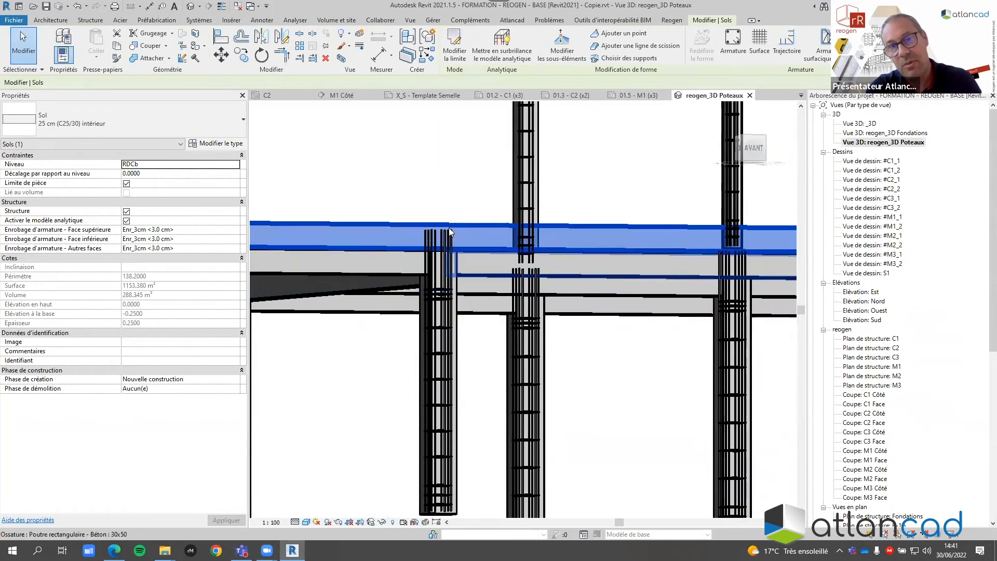
pyautogui.keyDown('shift'); pyautogui.moveTo(457, 177); pyautogui.dragTo(505, 284, button='middle'); pyautogui.keyUp('shift')
pyautogui.scroll(-2, 505, 284)
pyautogui.keyDown('shift'); pyautogui.moveTo(552, 361); pyautogui.dragTo(485, 287, button='middle'); pyautogui.keyUp('shift')
pyautogui.scroll(-2, 568, 394)
pyautogui.click(657, 374)
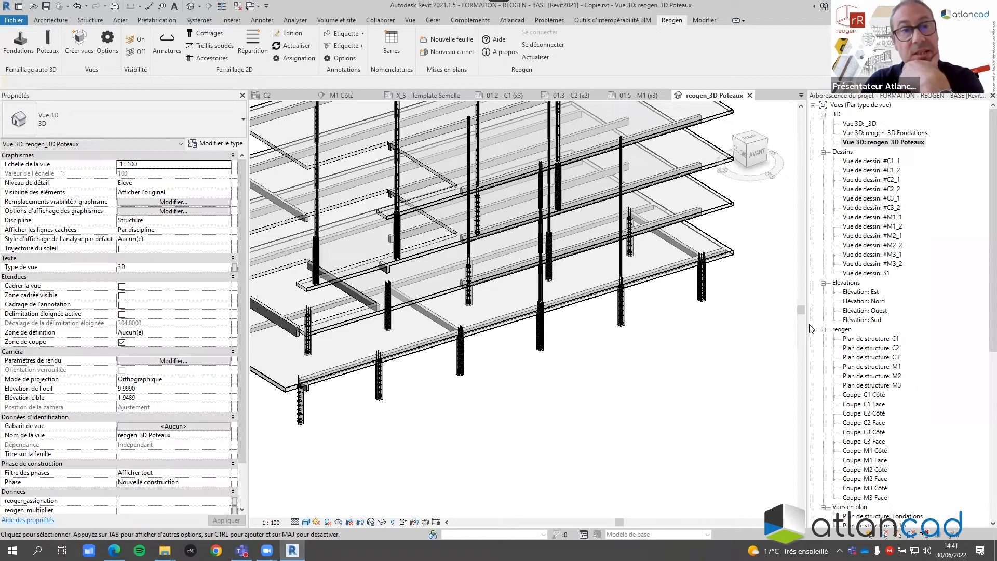
# - Open the drafting view S1 and inspect the parameters of the footing's top-view detail item
pyautogui.doubleClick(867, 273)
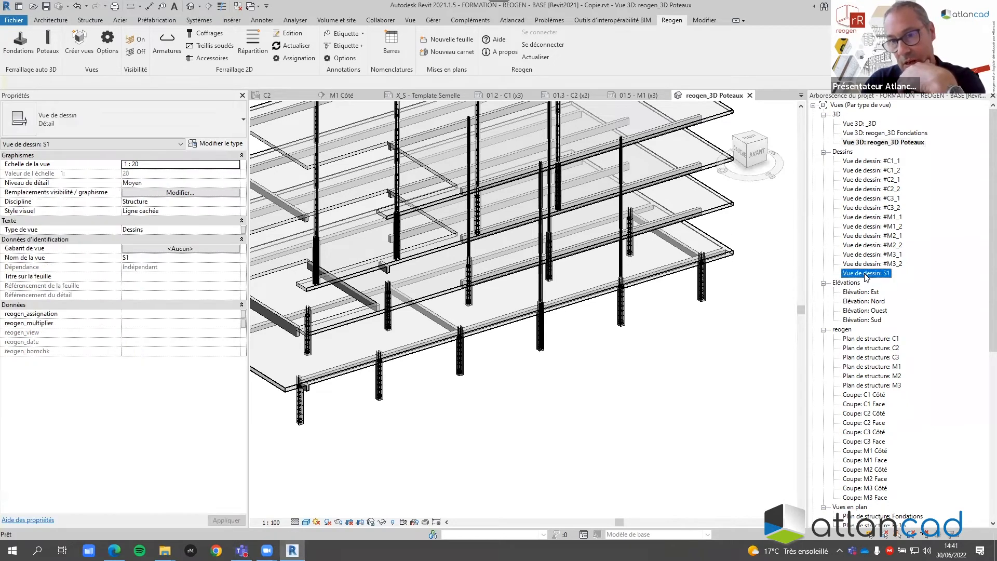
pyautogui.scroll(-1, 515, 303)
pyautogui.moveTo(515, 318); pyautogui.dragTo(517, 295, button='middle')
pyautogui.click(426, 180)
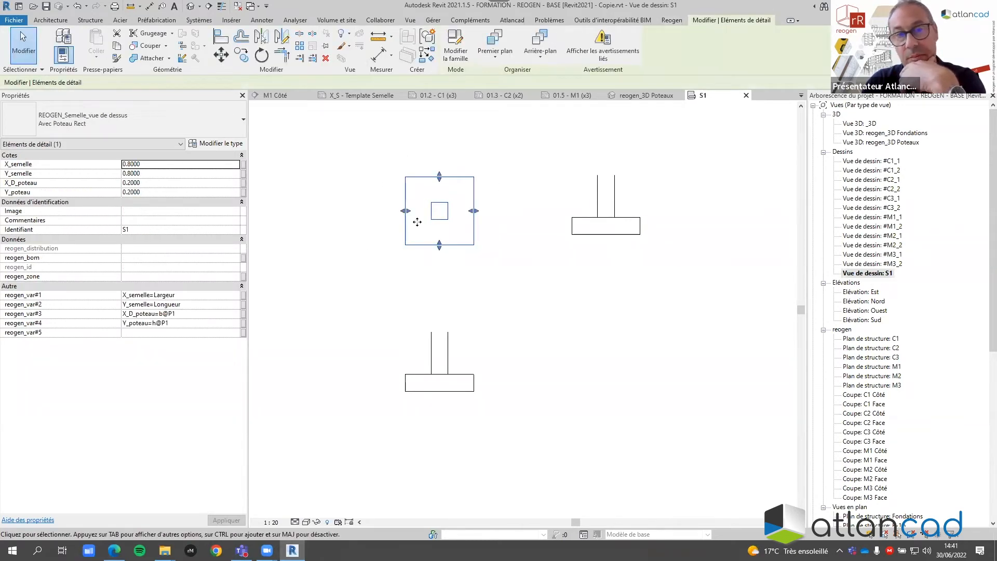
# - Review the 2D formwork families offered by reogen's Coffrages command without placing one
pyautogui.click(532, 287)
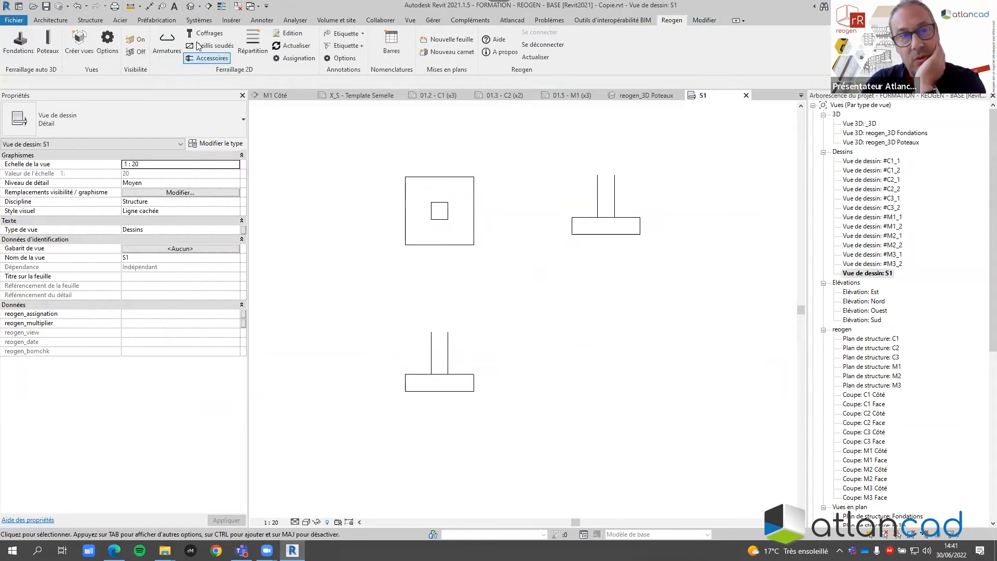
pyautogui.click(208, 33)
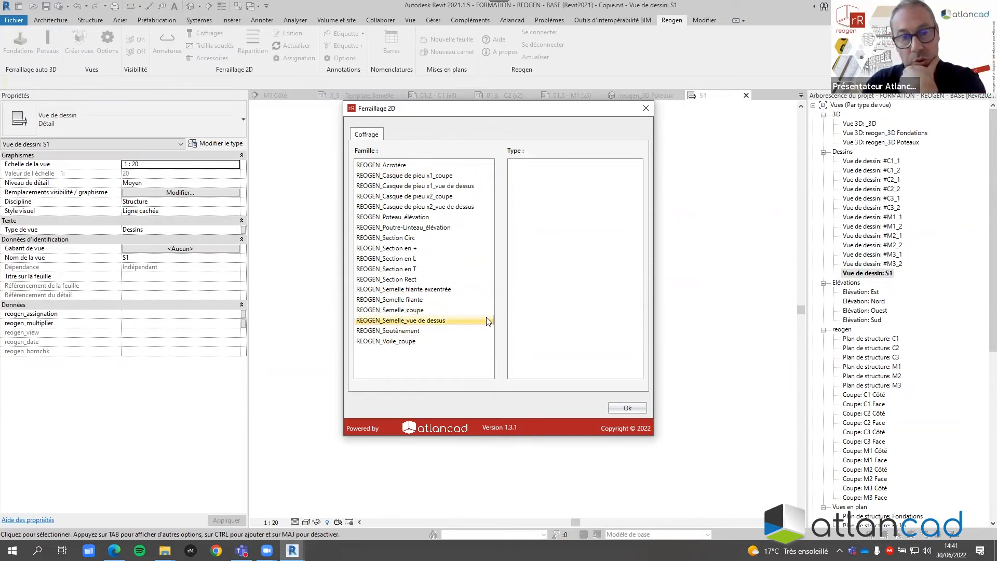
pyautogui.click(613, 413)
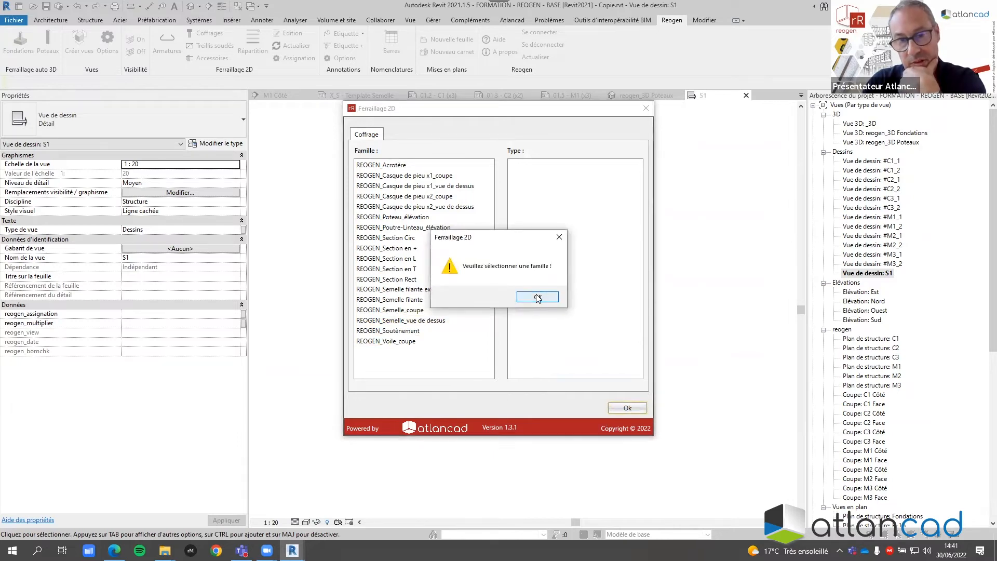
pyautogui.click(538, 297)
pyautogui.click(645, 108)
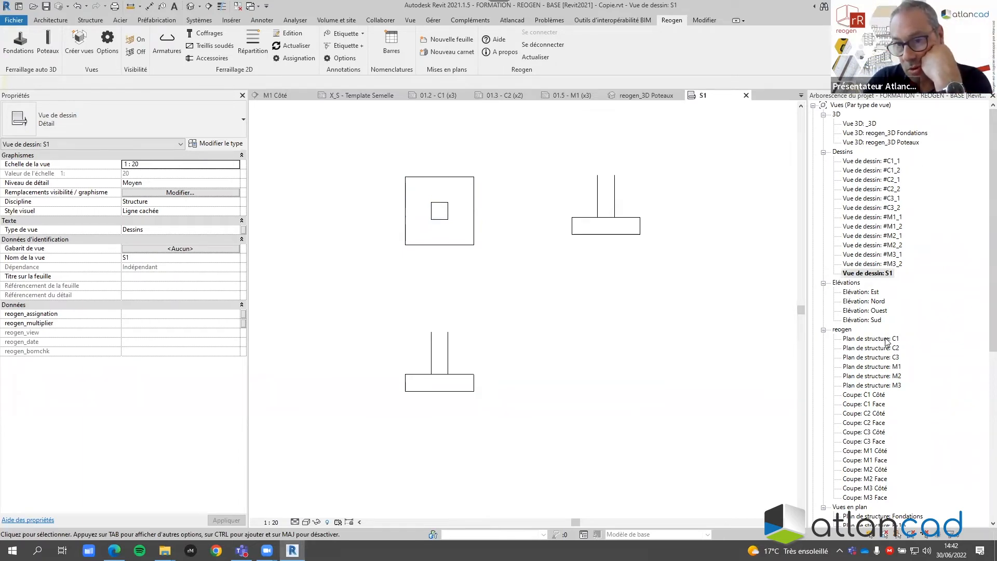
# - Open the Fondations structural plan and inspect the properties of footing S1 and of column P1 standing on it
pyautogui.scroll(-3, 887, 341)
pyautogui.doubleClick(873, 433)
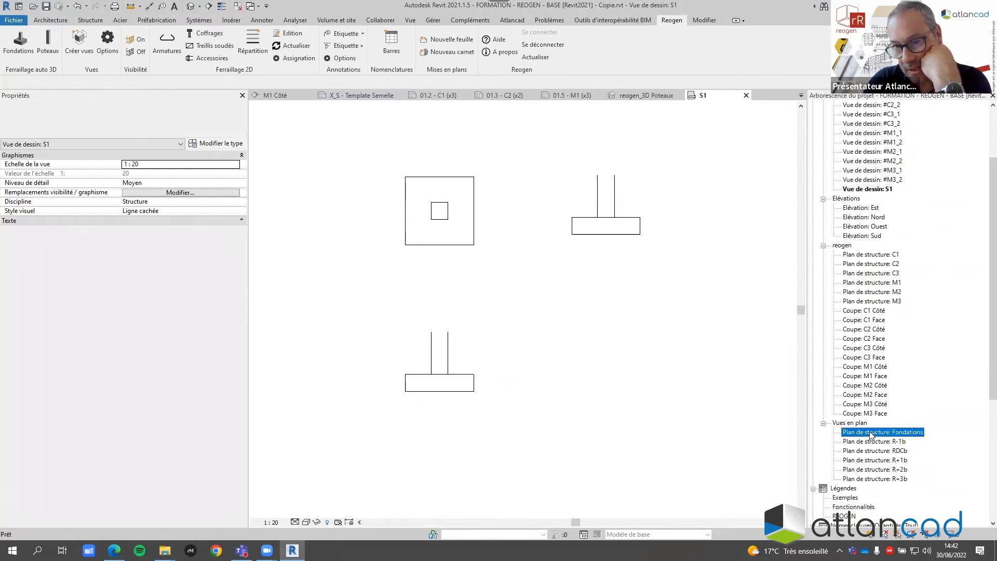
pyautogui.scroll(8, 339, 301)
pyautogui.moveTo(392, 290); pyautogui.dragTo(396, 226, button='middle')
pyautogui.click(389, 195)
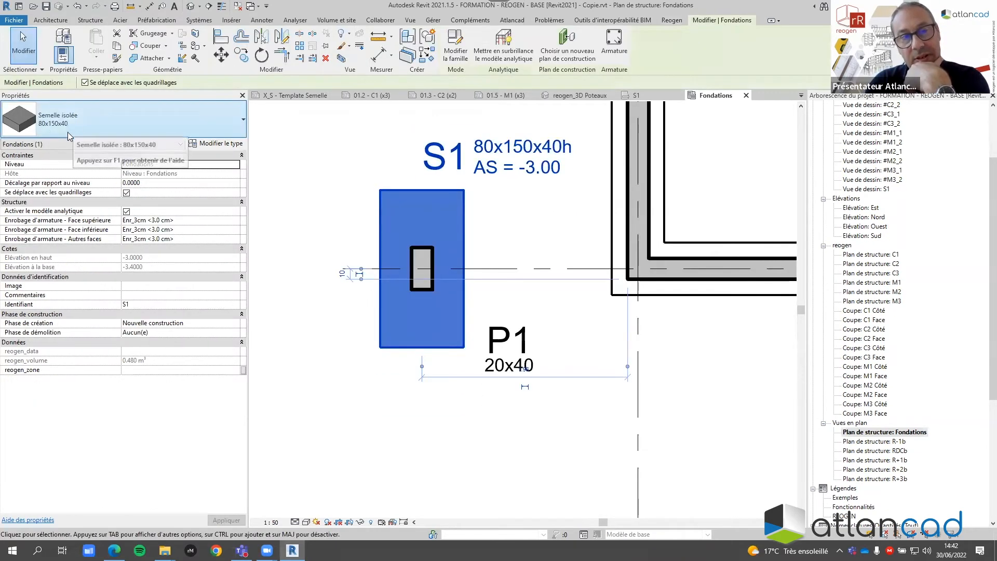
pyautogui.press('Escape')
pyautogui.click(419, 250)
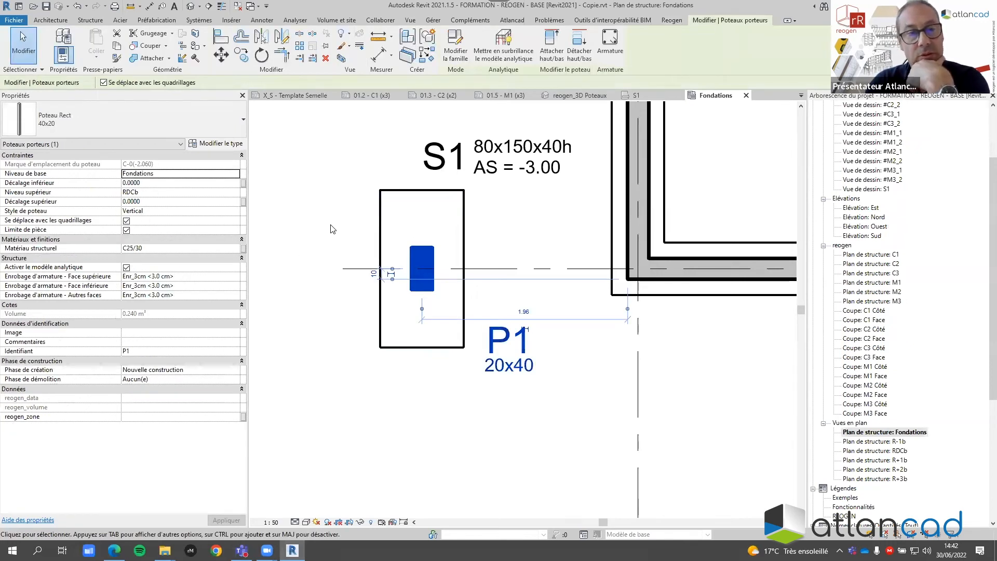
pyautogui.press('Escape')
# - In drafting view S1, set the identifier of the three footing details to S1 and update them from the model
pyautogui.click(656, 96)
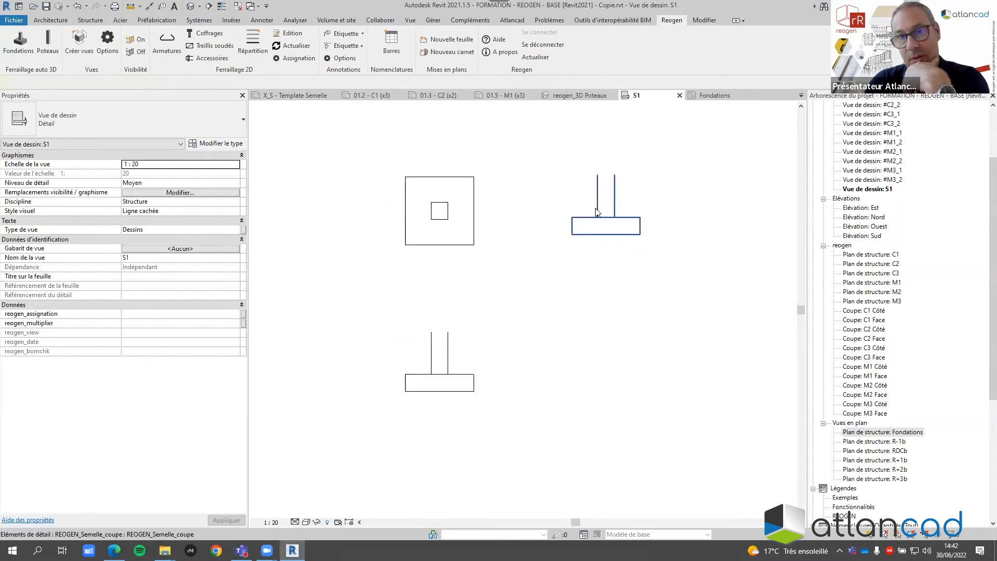
pyautogui.moveTo(583, 193); pyautogui.dragTo(410, 350)
pyautogui.click(125, 182)
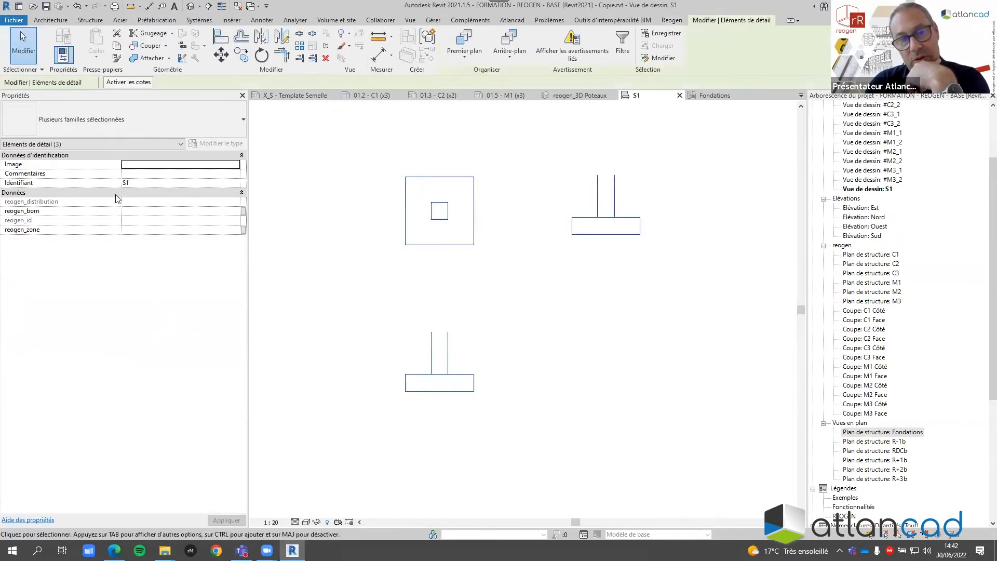
pyautogui.write('S1')
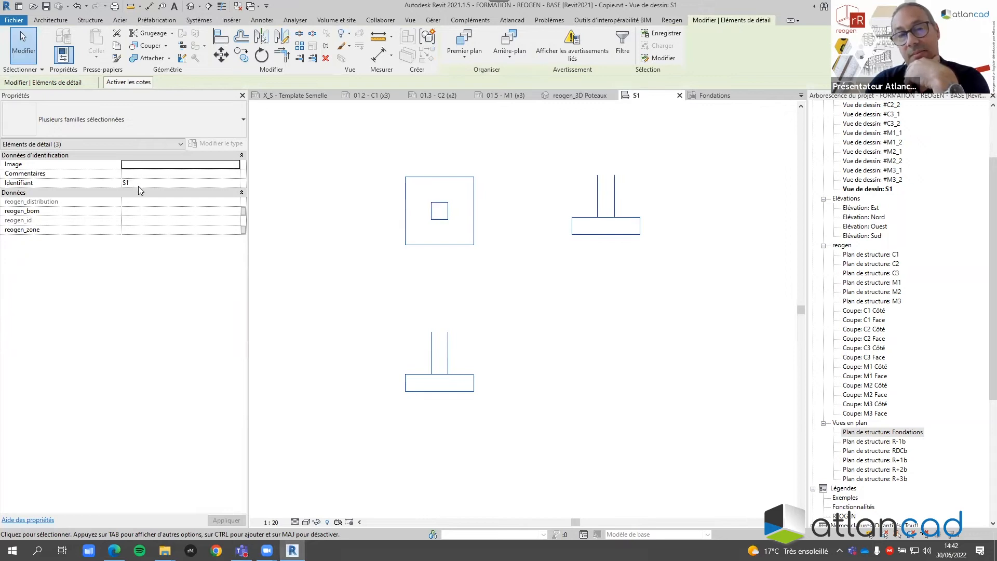
pyautogui.click(384, 289)
pyautogui.moveTo(404, 309); pyautogui.dragTo(436, 307, button='middle')
pyautogui.click(288, 46)
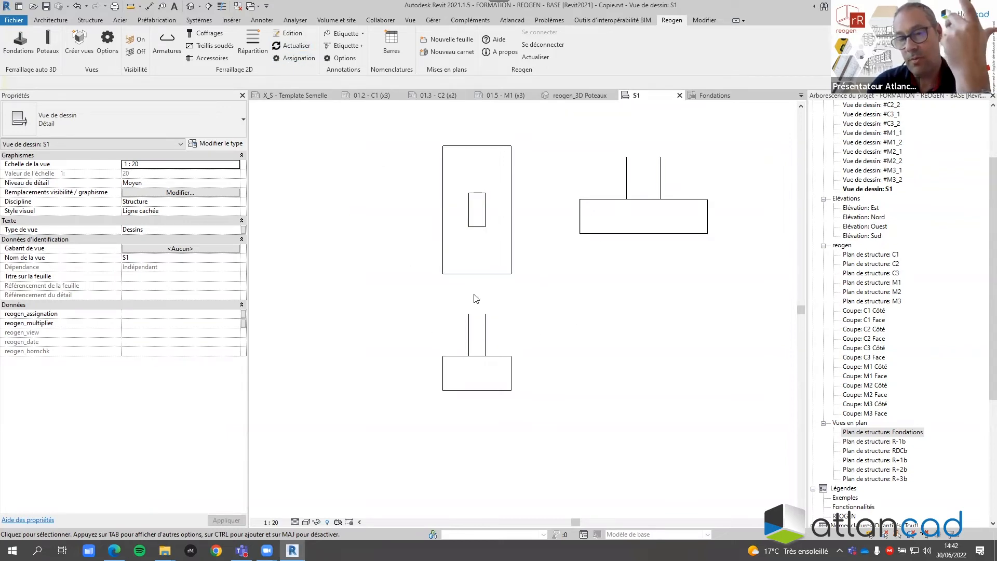
pyautogui.click(507, 237)
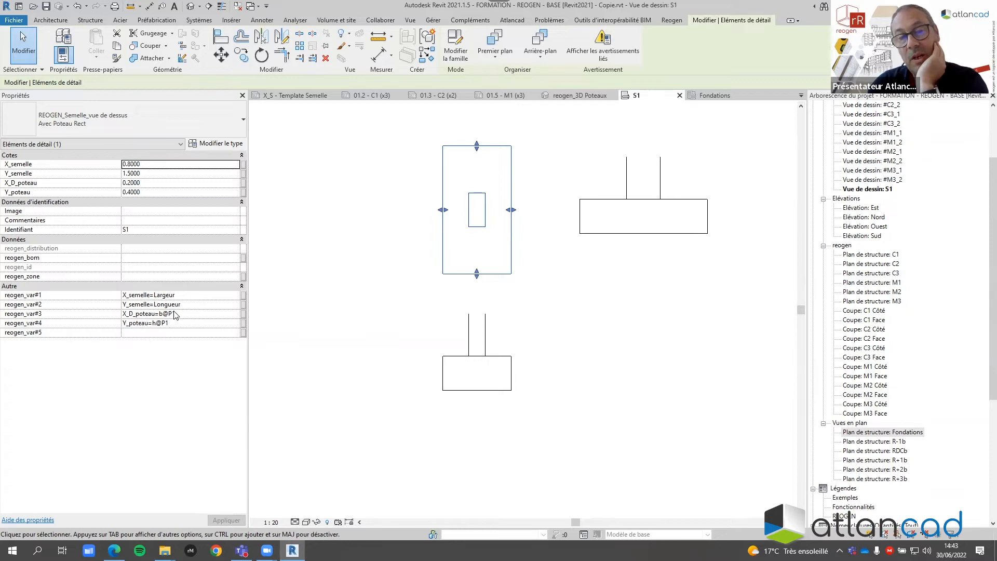
pyautogui.click(339, 311)
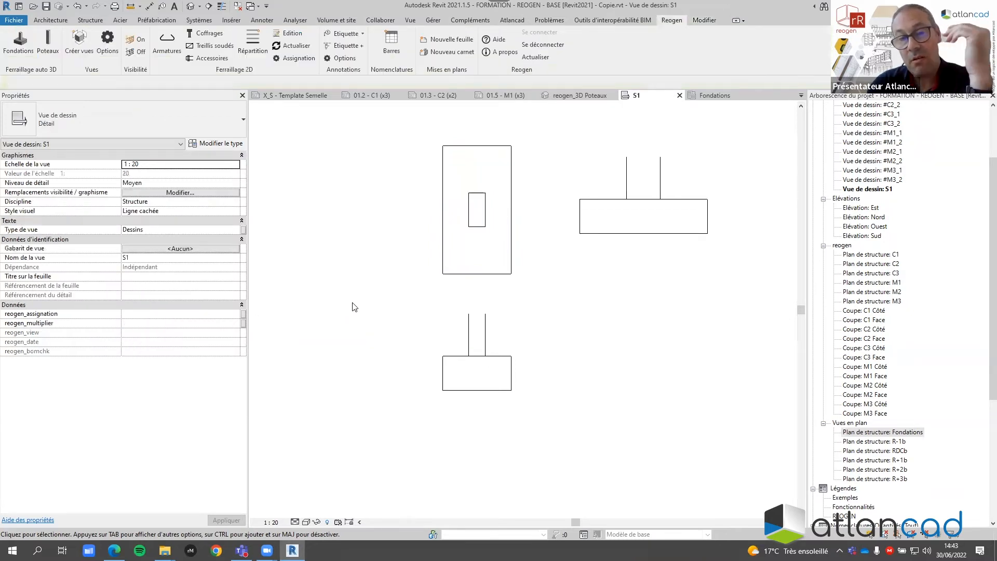
# - Place a REOGEN_2x135 HA10 bar along the bottom edge of the wider footing section, using that section as reference formwork
pyautogui.scroll(-3, 399, 342)
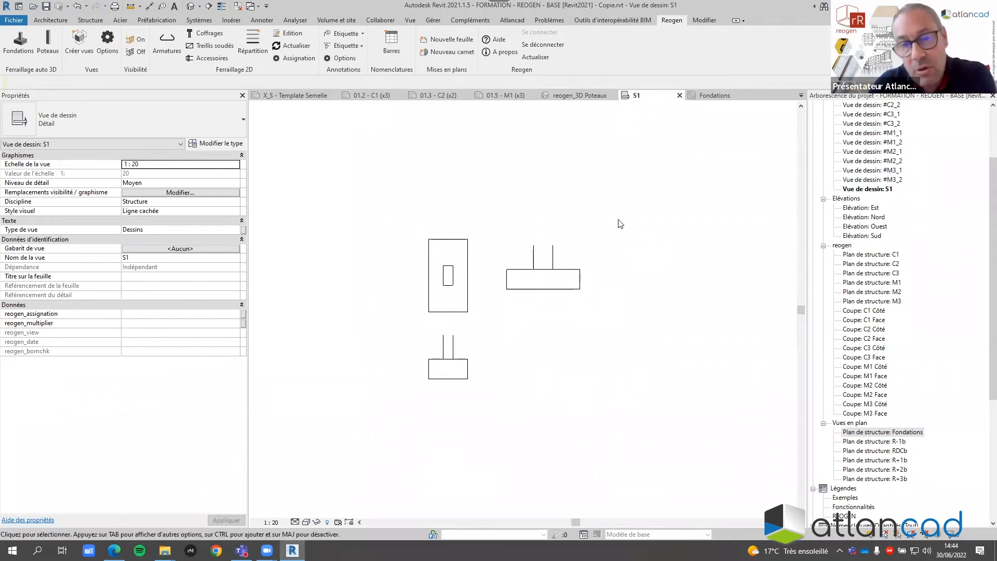
pyautogui.moveTo(521, 341); pyautogui.dragTo(520, 279, button='middle')
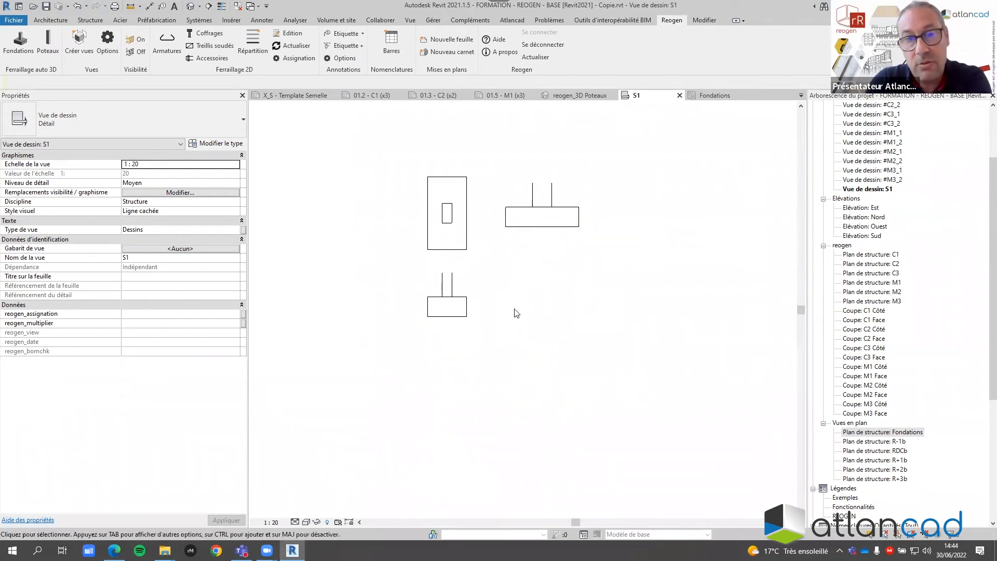
pyautogui.click(166, 39)
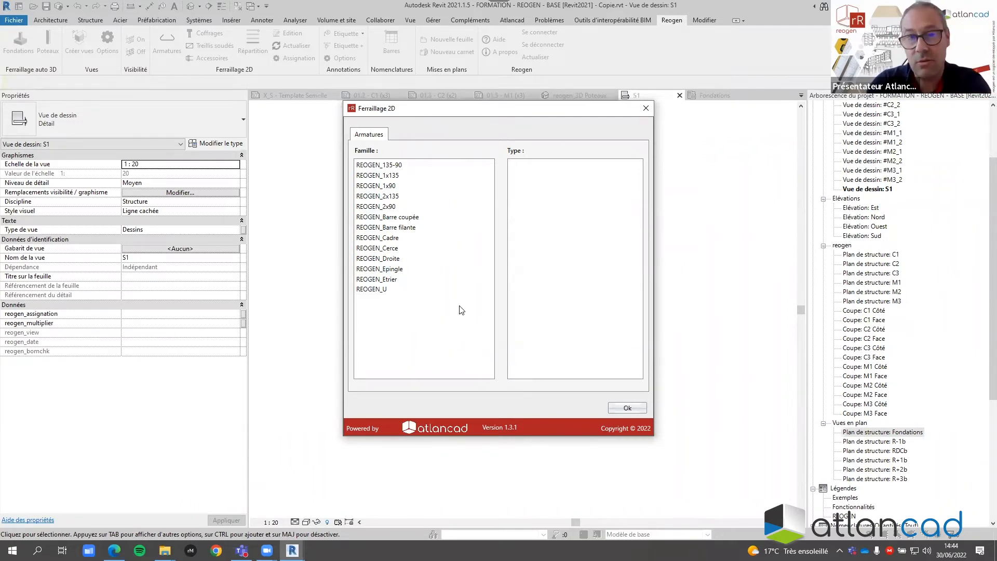
pyautogui.click(398, 196)
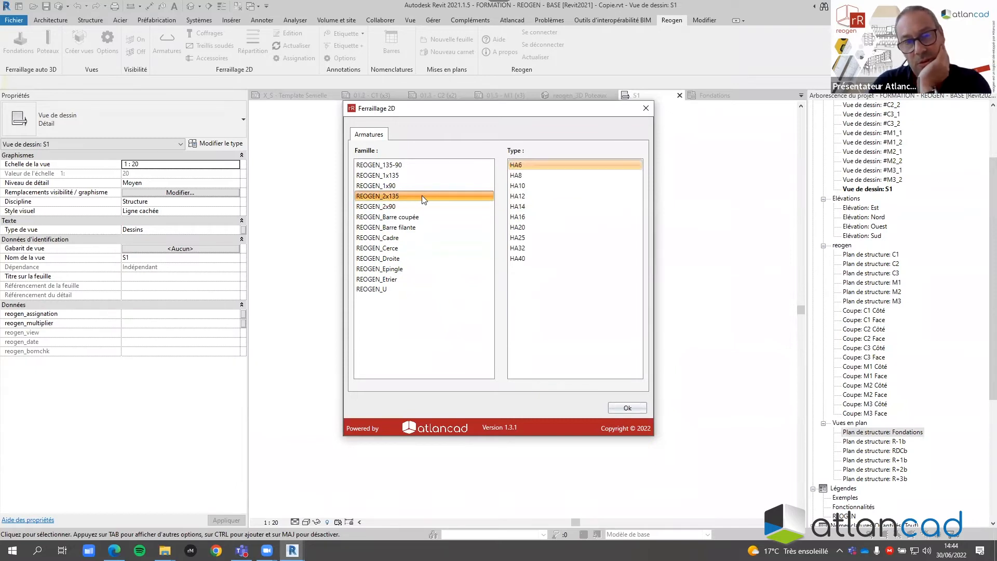
pyautogui.click(524, 186)
pyautogui.click(627, 409)
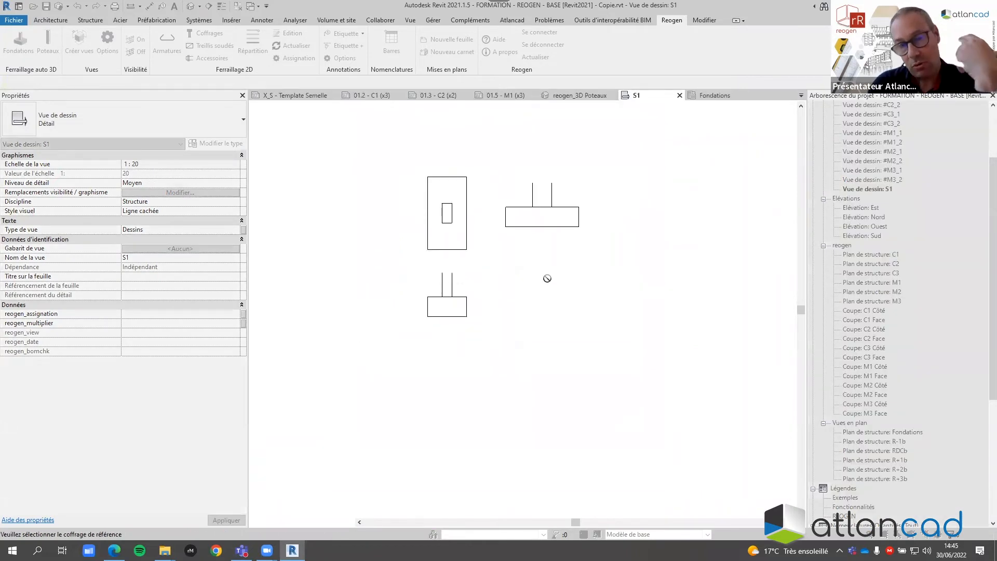
pyautogui.click(530, 228)
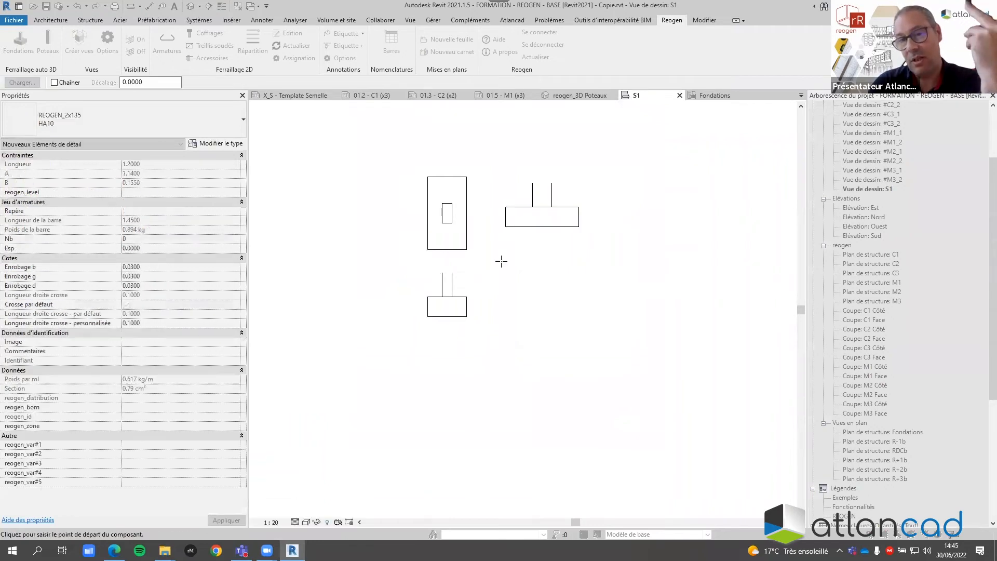
pyautogui.scroll(4, 505, 216)
pyautogui.click(534, 218)
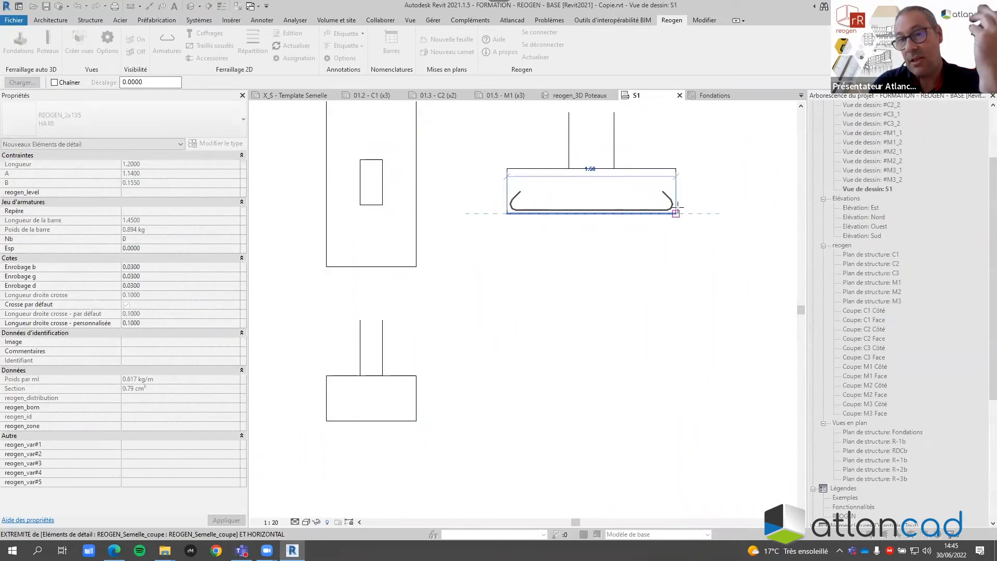
pyautogui.click(675, 214)
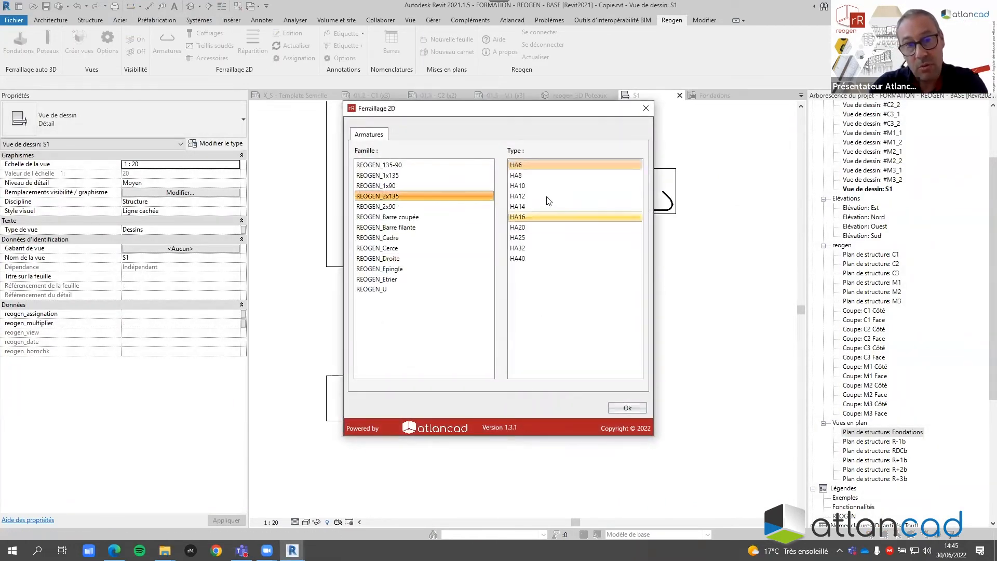
# - Place a REOGEN_2x135 HA8 bar along the bottom edge of the narrower footing section
pyautogui.click(545, 175)
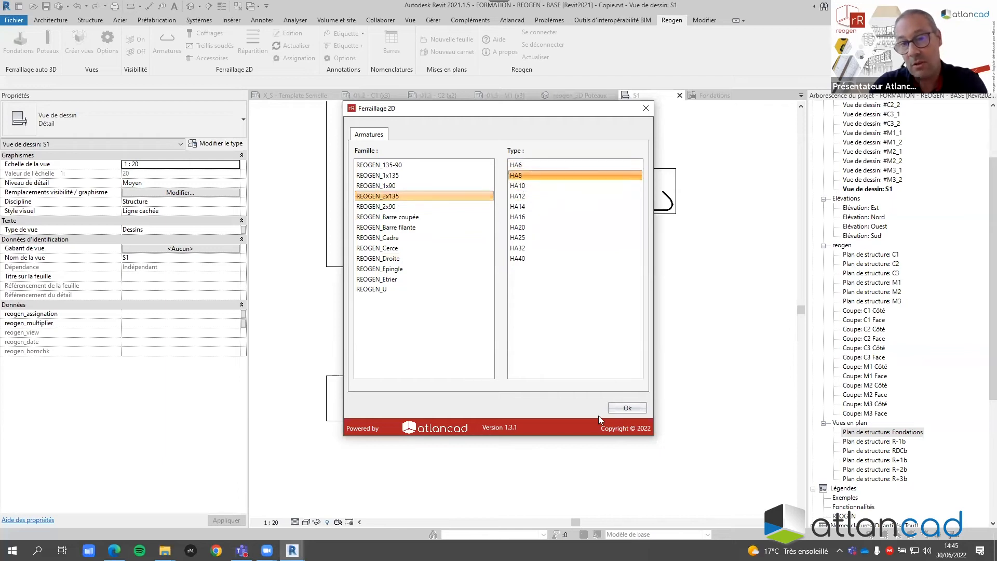
pyautogui.click(627, 408)
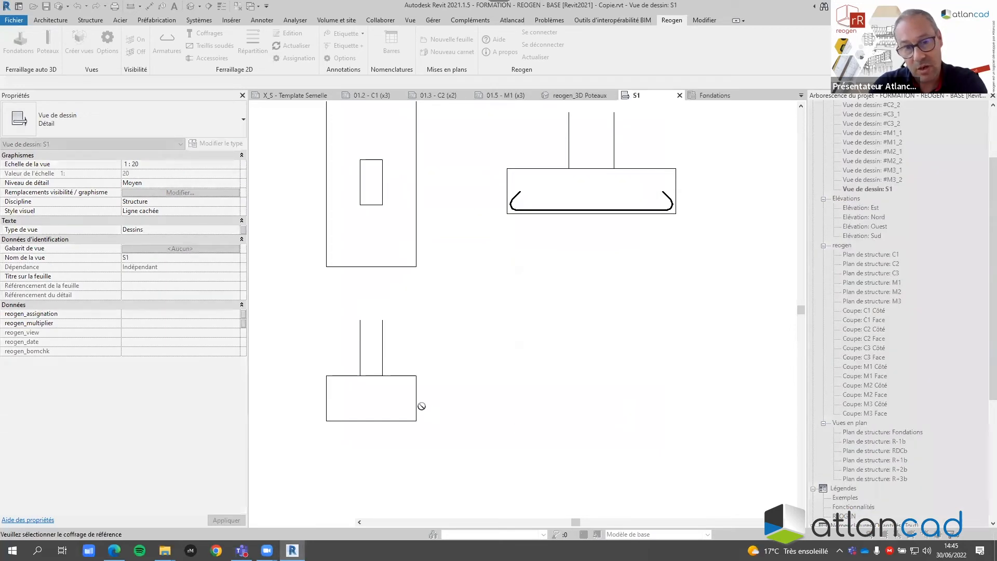
pyautogui.click(326, 420)
pyautogui.click(415, 426)
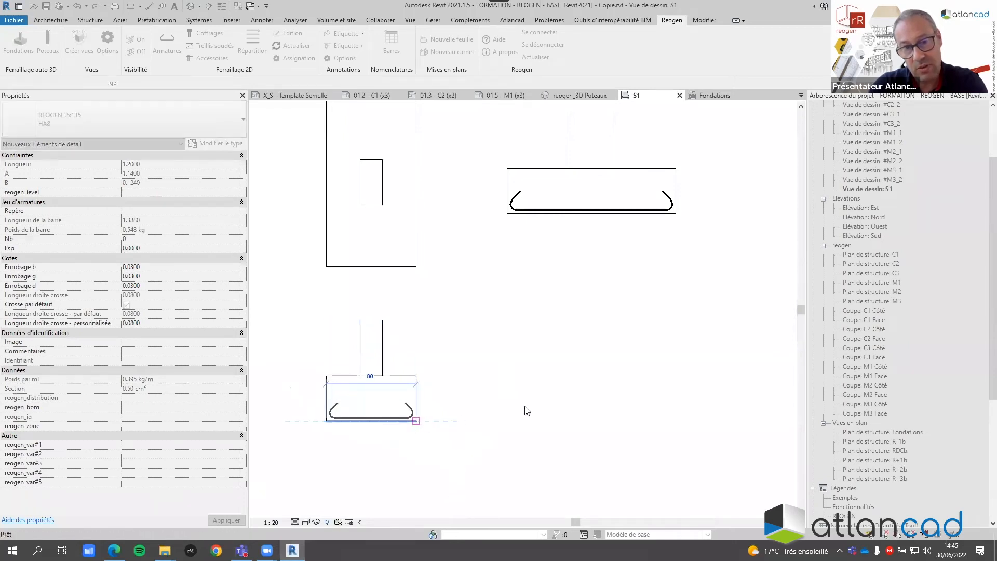
# - Set the bottom cover (Enrobage b) of the narrower section's HA8 bar to 0.05
pyautogui.click(159, 266)
pyautogui.write('0.')
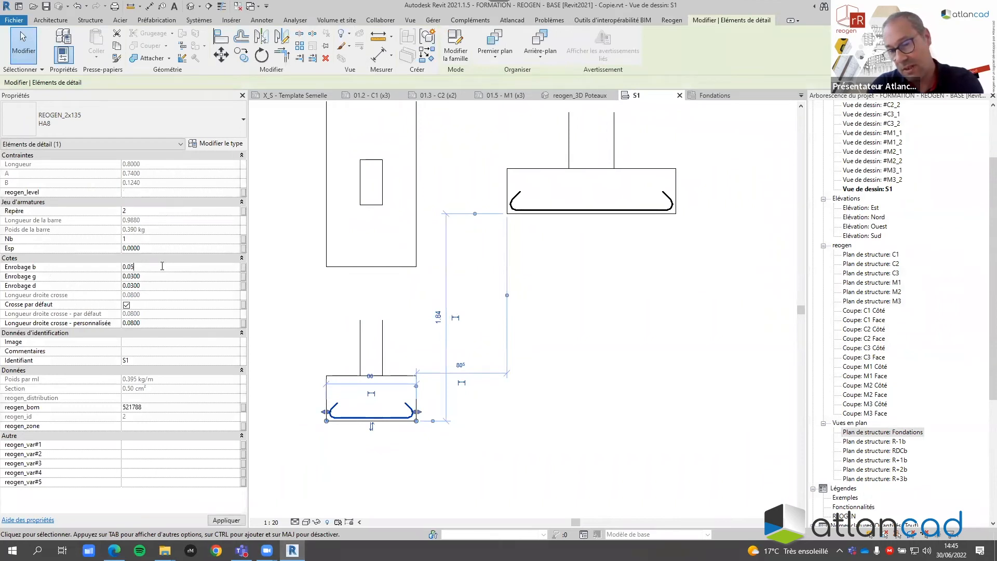
pyautogui.click(564, 396)
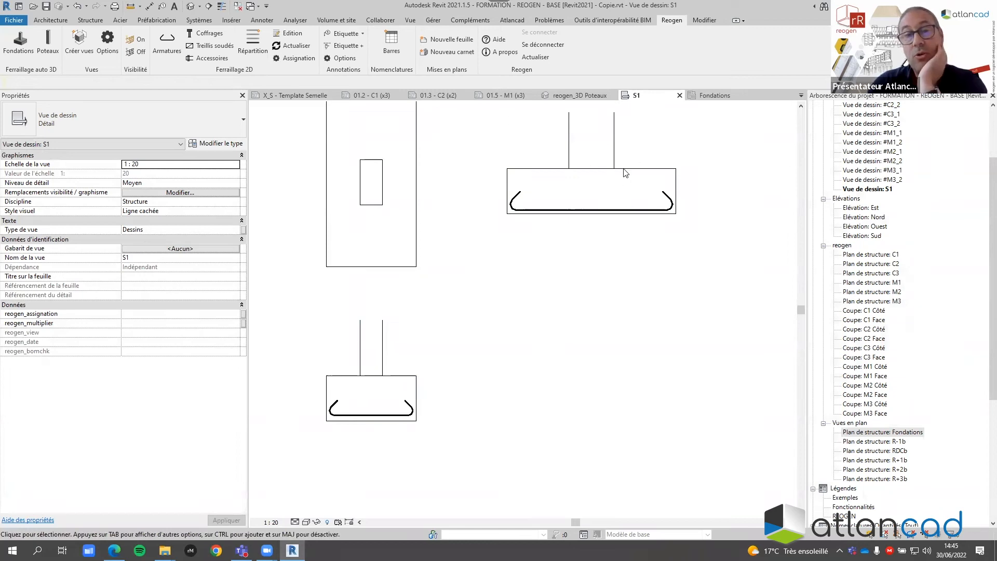
# - Distribute the wider section's HA10 bar as section bars at 20 cm maximum spacing beneath the HA8 bar in the narrower section
pyautogui.click(251, 43)
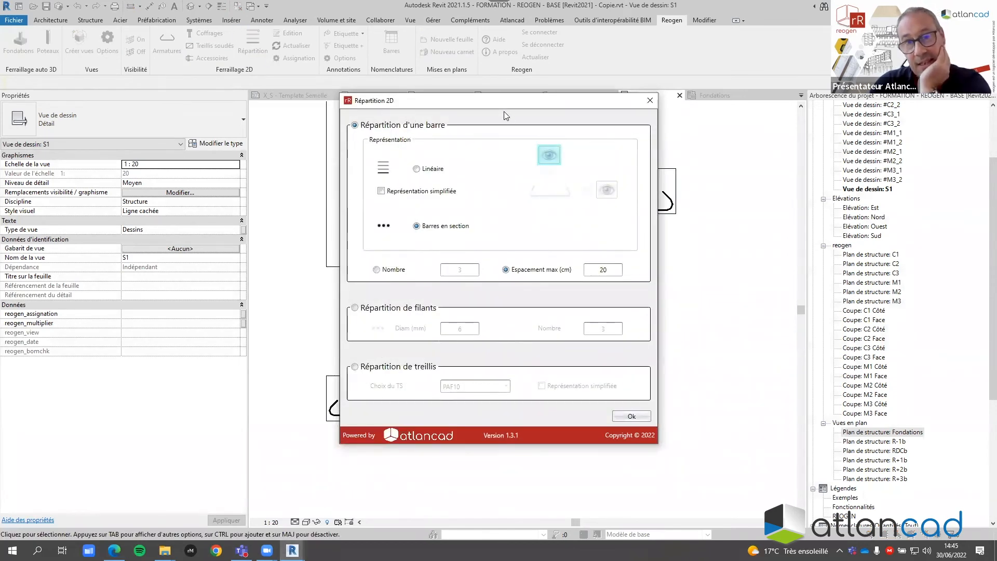
pyautogui.moveTo(495, 105); pyautogui.dragTo(519, 49)
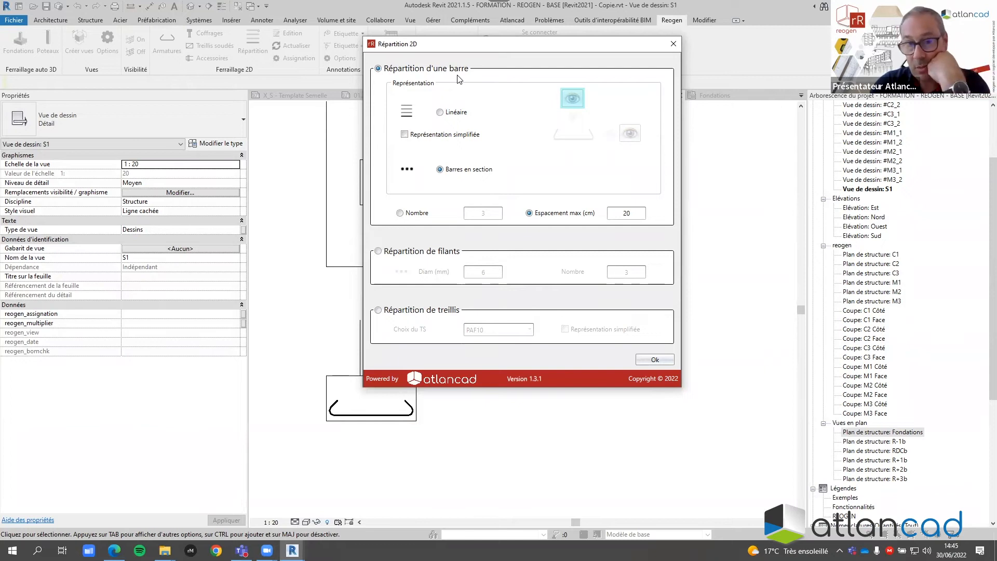
pyautogui.click(441, 113)
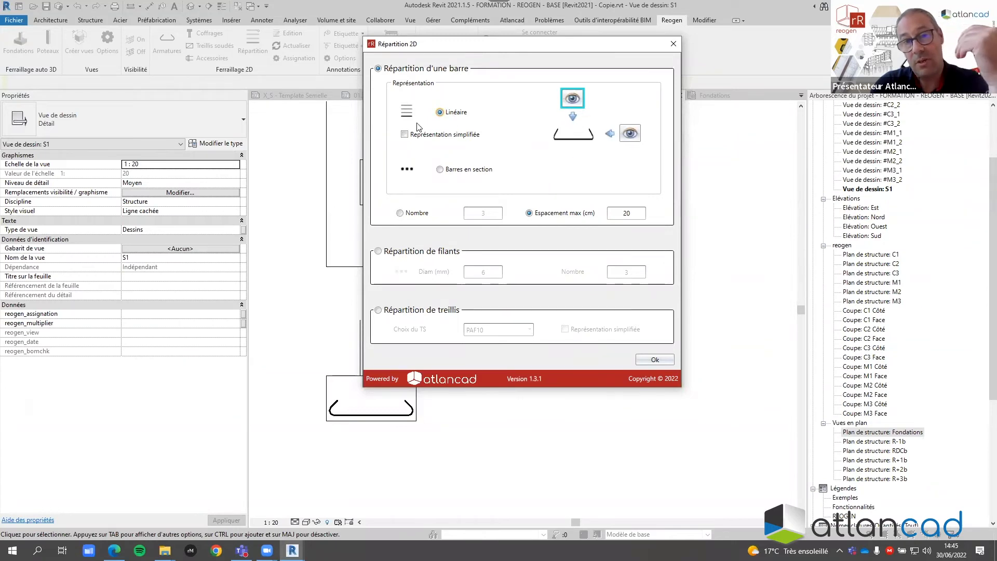
pyautogui.click(441, 170)
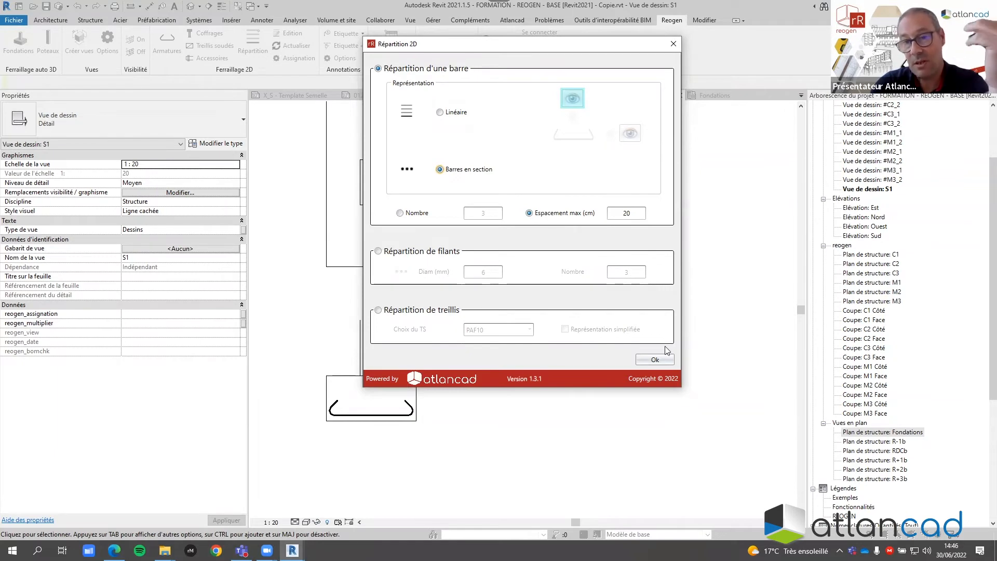
pyautogui.click(654, 360)
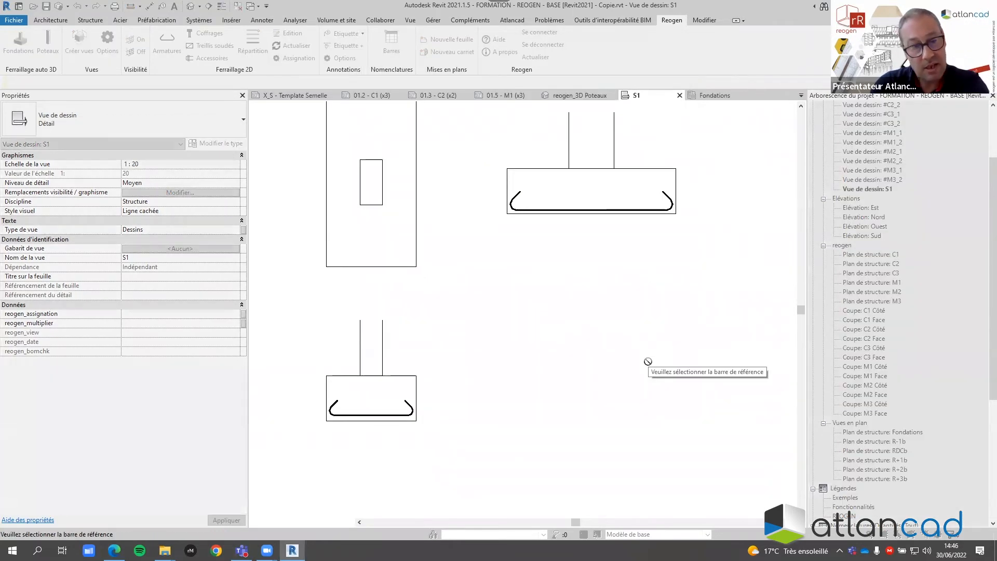
pyautogui.click(522, 199)
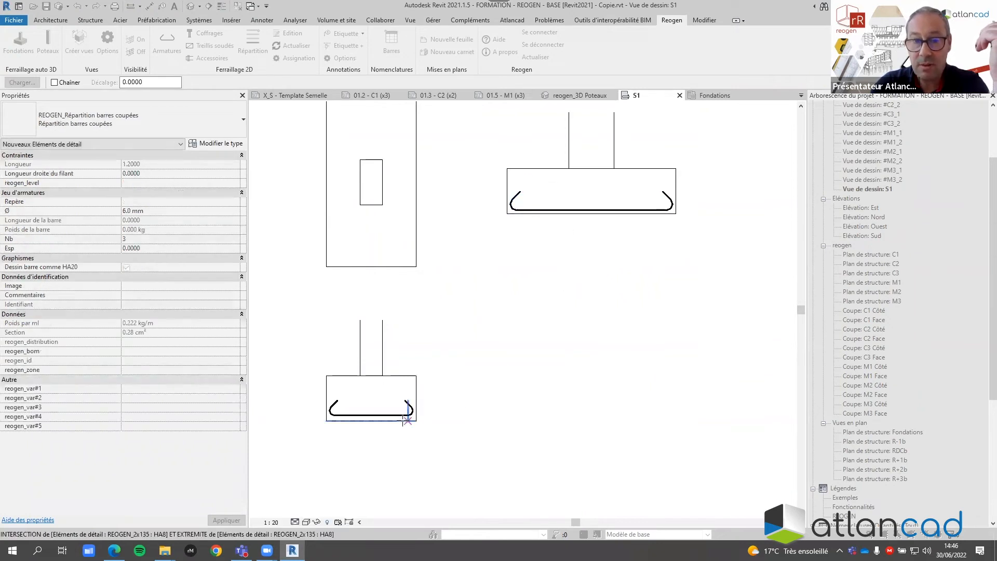
pyautogui.scroll(2, 402, 420)
pyautogui.moveTo(453, 383); pyautogui.dragTo(505, 349, button='middle')
pyautogui.click(505, 348)
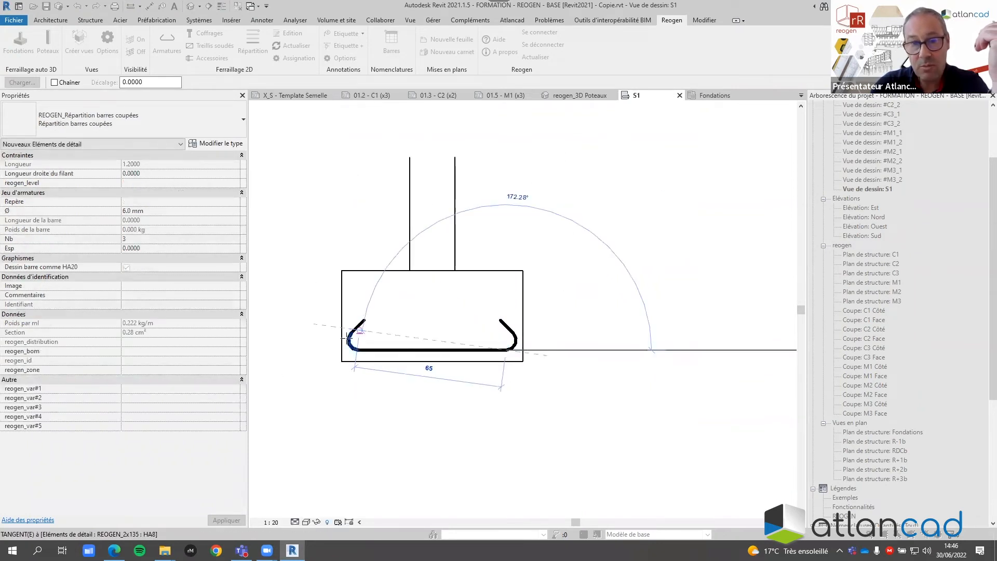
pyautogui.click(358, 350)
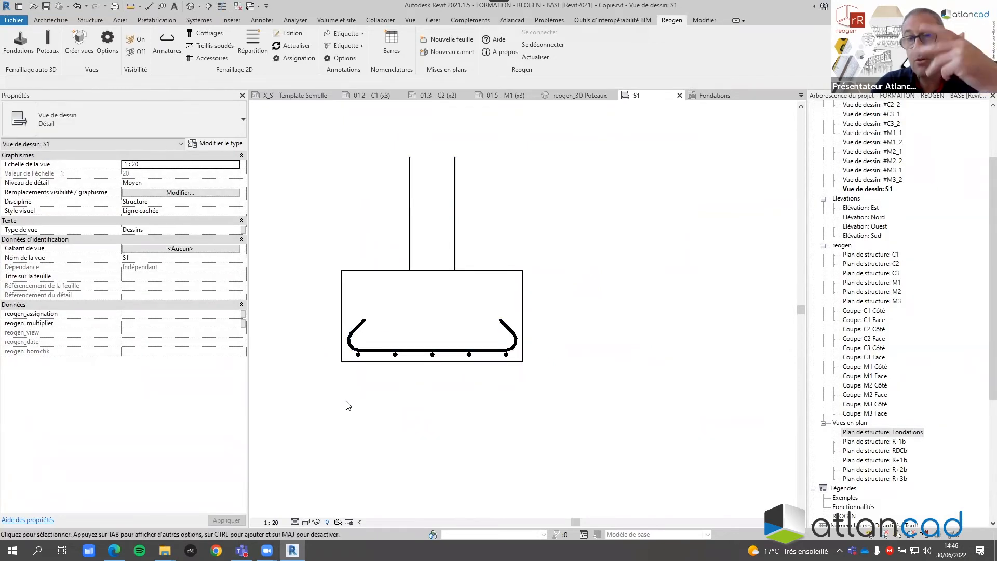
pyautogui.scroll(-1, 349, 406)
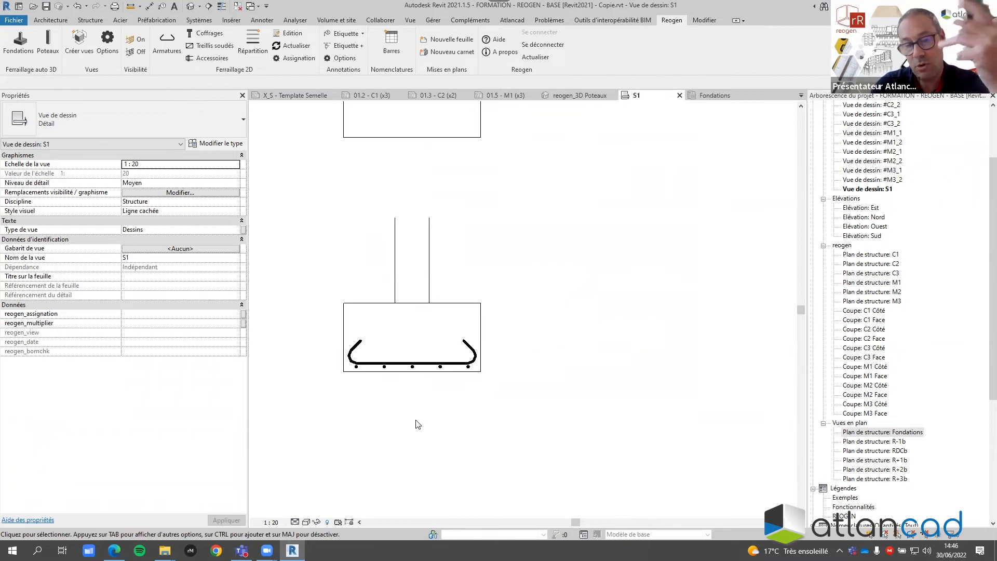
# - Distribute the narrower section's HA8 bar as section bars at 20 cm maximum spacing just above the HA10 bar in the wider section
pyautogui.scroll(-2, 398, 403)
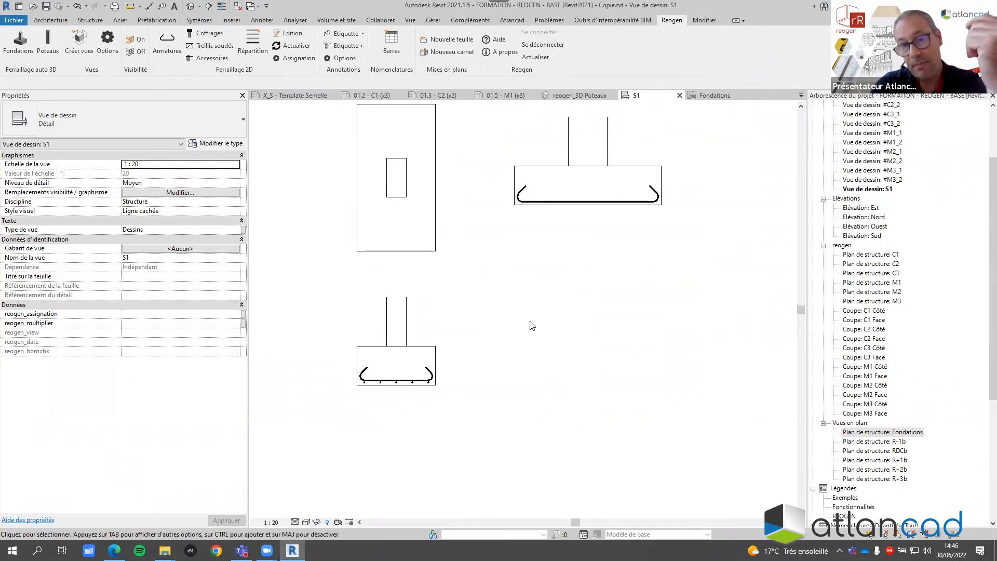
pyautogui.press('Return')
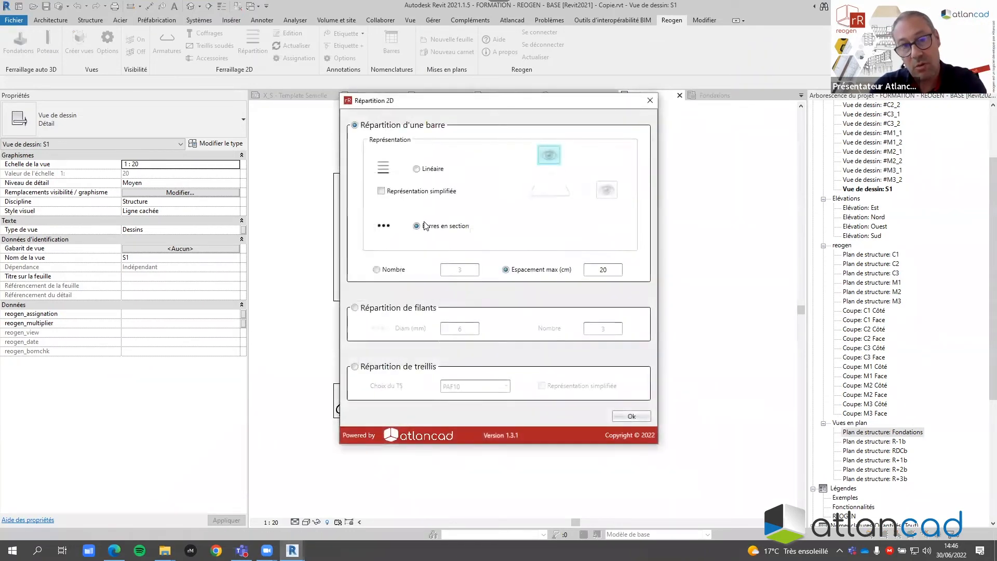
pyautogui.click(628, 415)
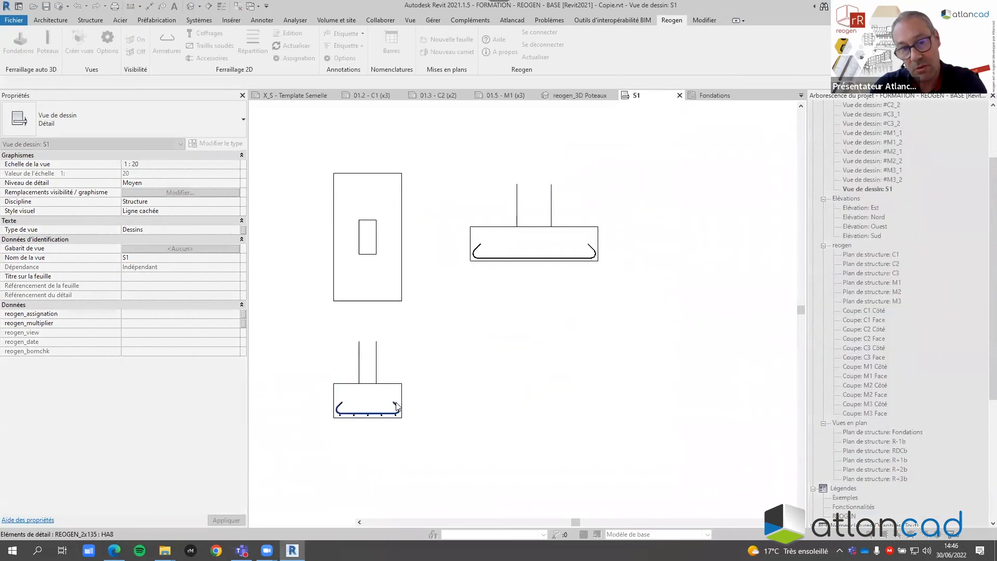
pyautogui.scroll(2, 493, 239)
pyautogui.click(461, 278)
pyautogui.click(666, 277)
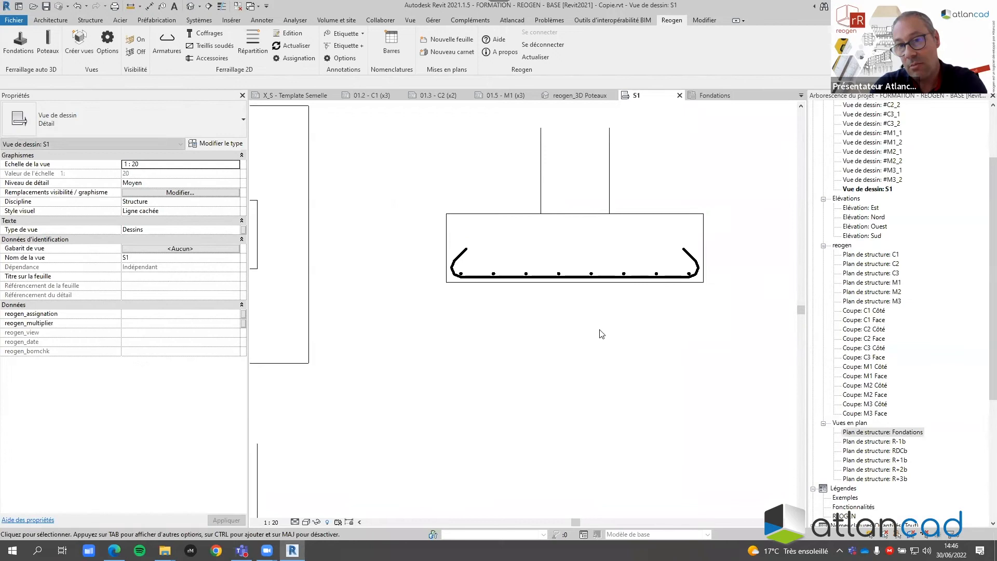
pyautogui.scroll(-2, 542, 306)
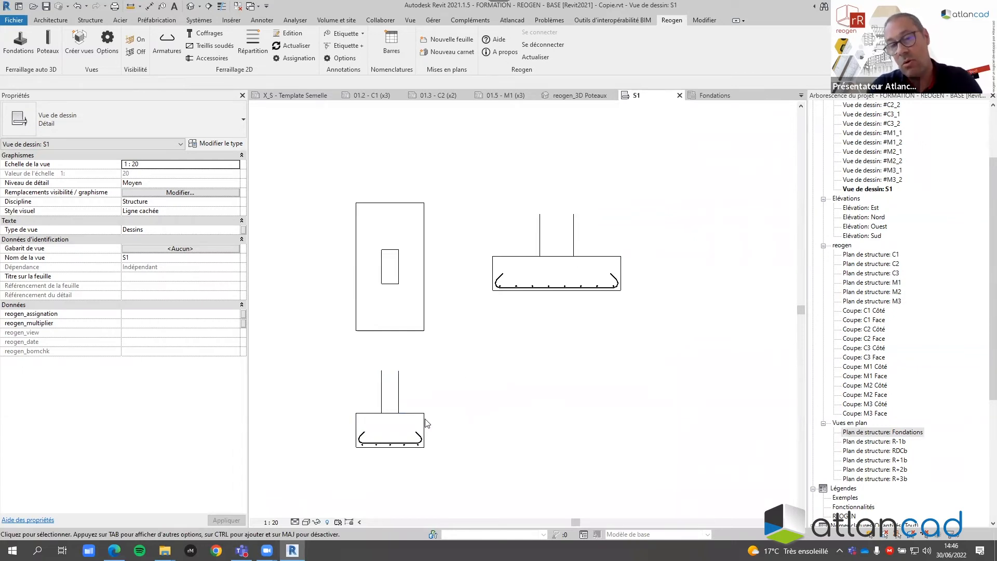
# - Examine the properties of the distributed section bars in the narrower section and the bar layout in the wider section
pyautogui.scroll(4, 427, 423)
pyautogui.click(372, 434)
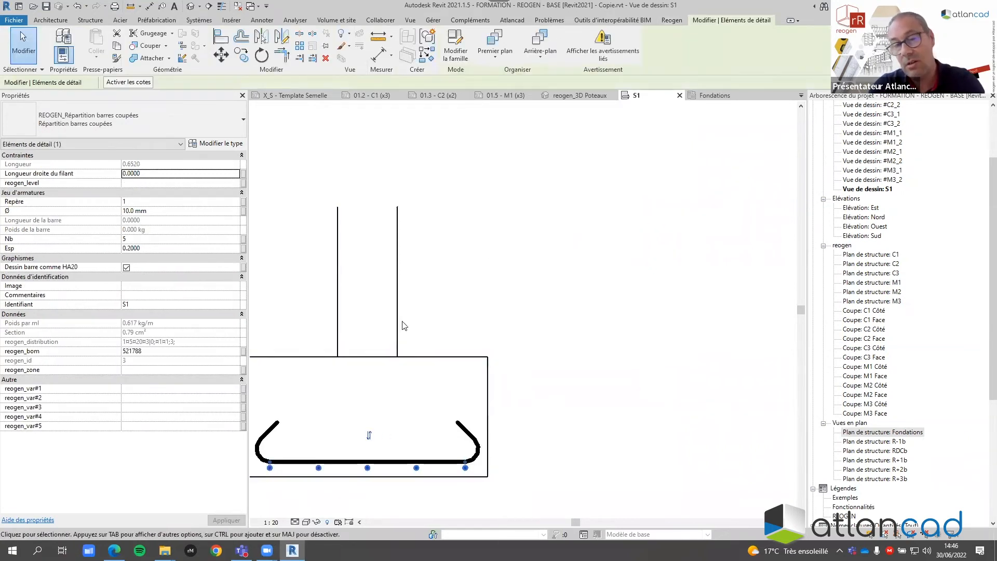
pyautogui.press('Escape')
pyautogui.scroll(-5, 549, 334)
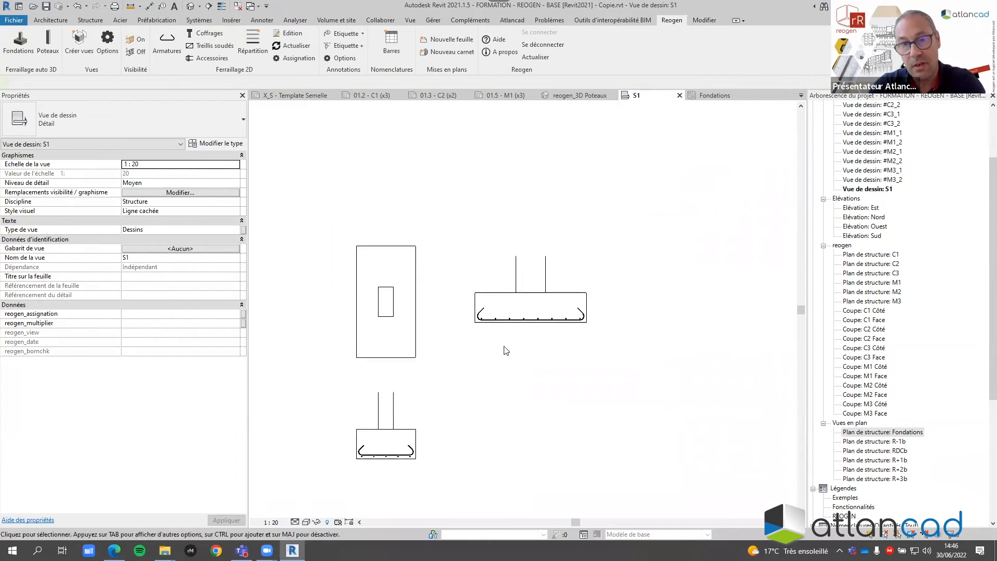
pyautogui.scroll(3, 519, 343)
pyautogui.scroll(-2, 452, 379)
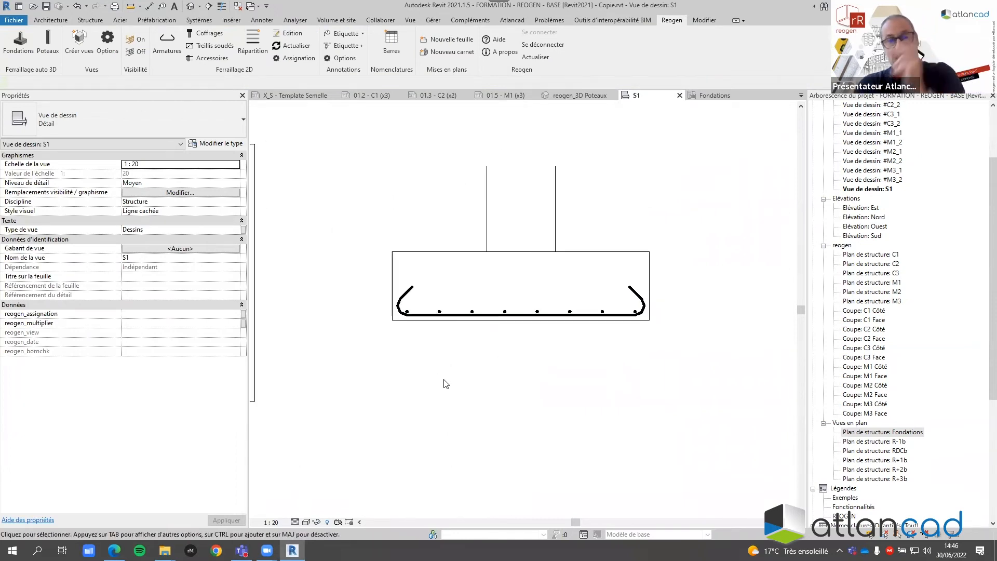
pyautogui.moveTo(473, 380); pyautogui.dragTo(624, 323, button='middle')
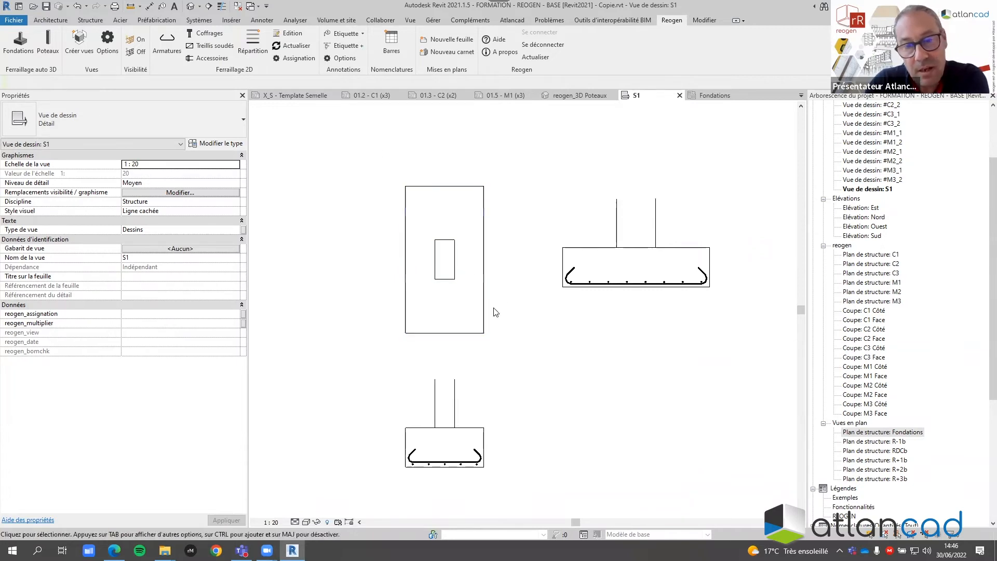
pyautogui.moveTo(497, 292); pyautogui.dragTo(490, 267, button='middle')
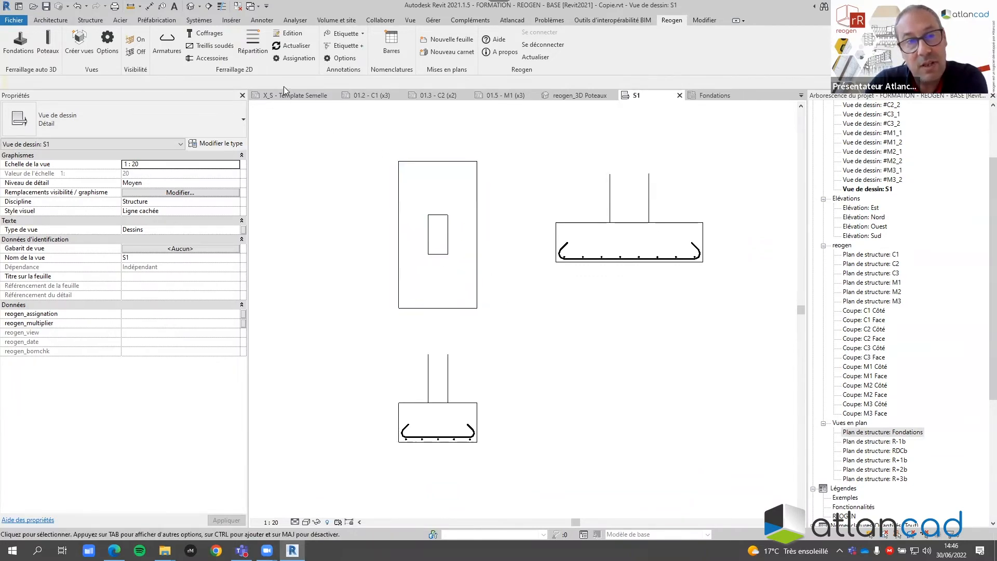
# - Distribute the wider section's HA10 bar linearly, seen from above, at 20 cm maximum spacing along the bottom edge of the footing's plan view
pyautogui.click(254, 44)
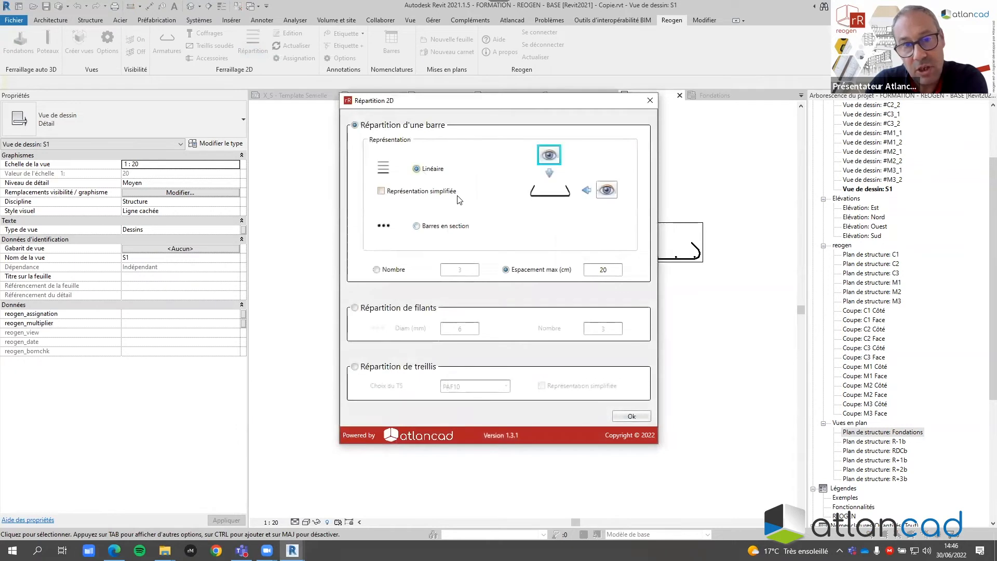
pyautogui.click(606, 191)
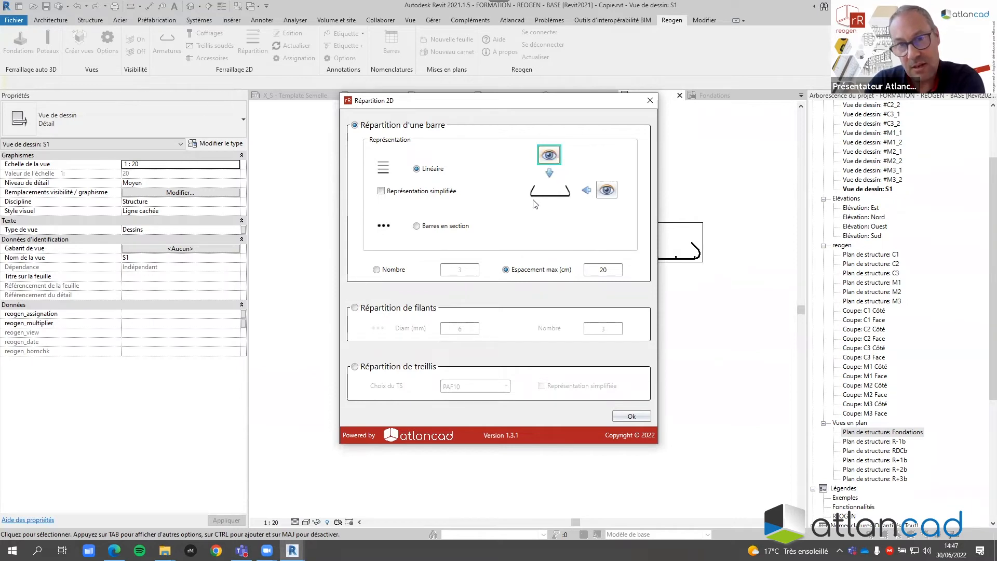
pyautogui.click(631, 417)
pyautogui.click(563, 245)
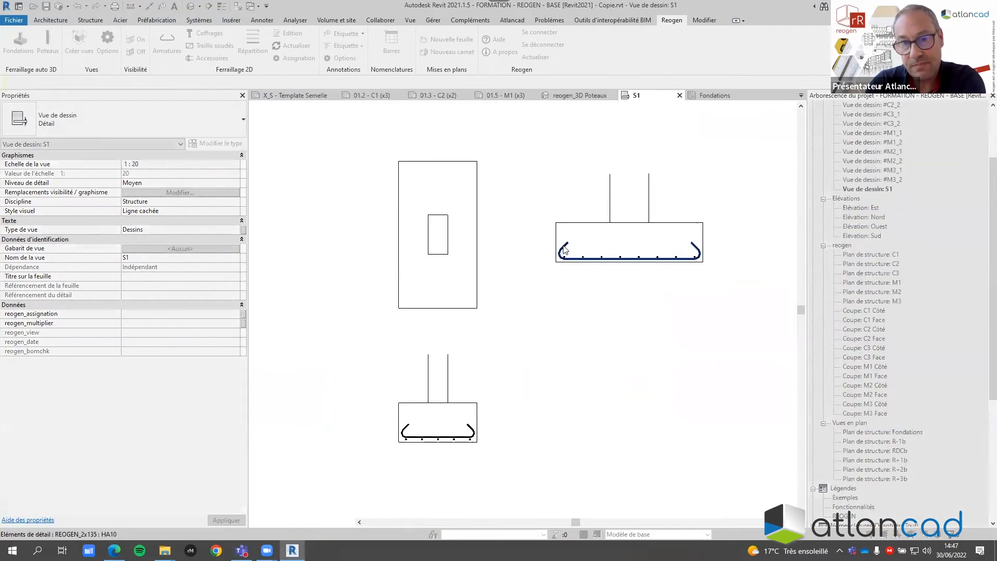
pyautogui.click(473, 310)
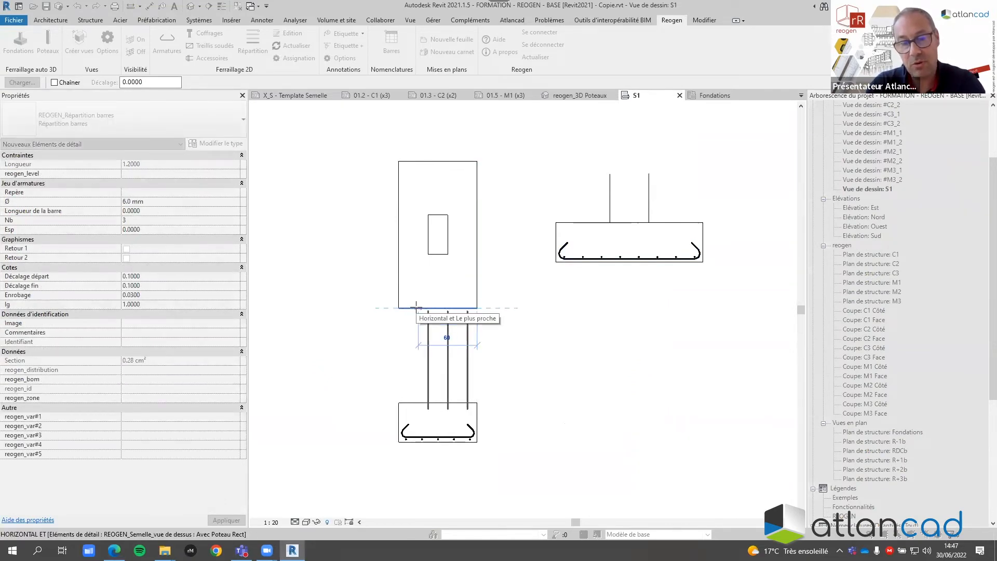
pyautogui.click(398, 308)
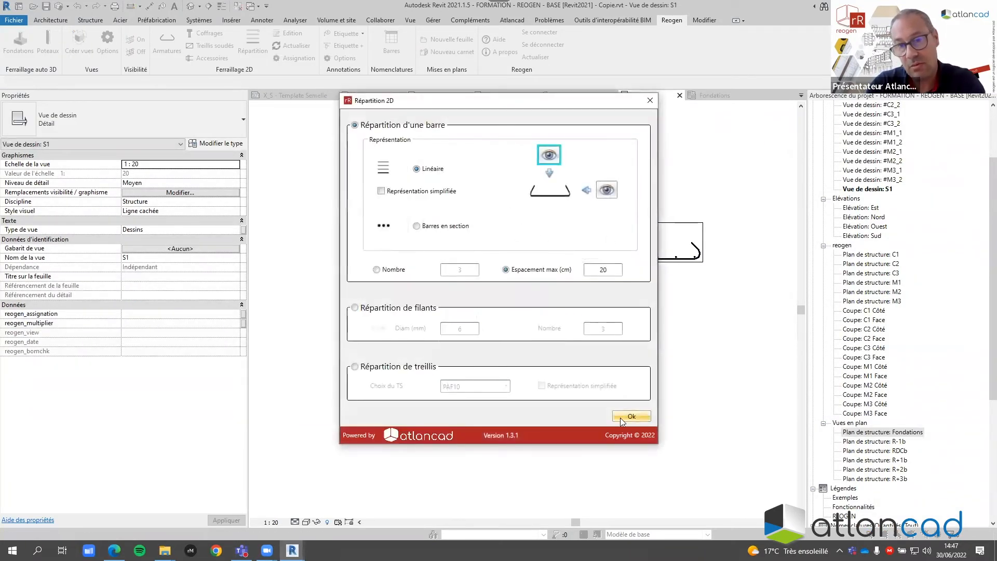
# - Distribute the narrower section's HA8 bar linearly at 20 cm maximum spacing along the right edge of the footing's plan view
pyautogui.click(631, 417)
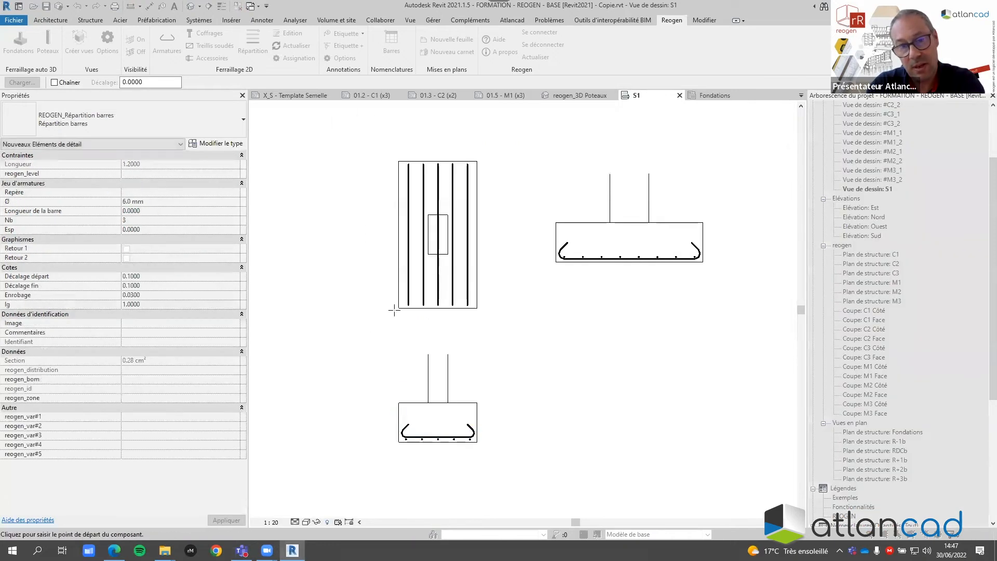
pyautogui.click(477, 308)
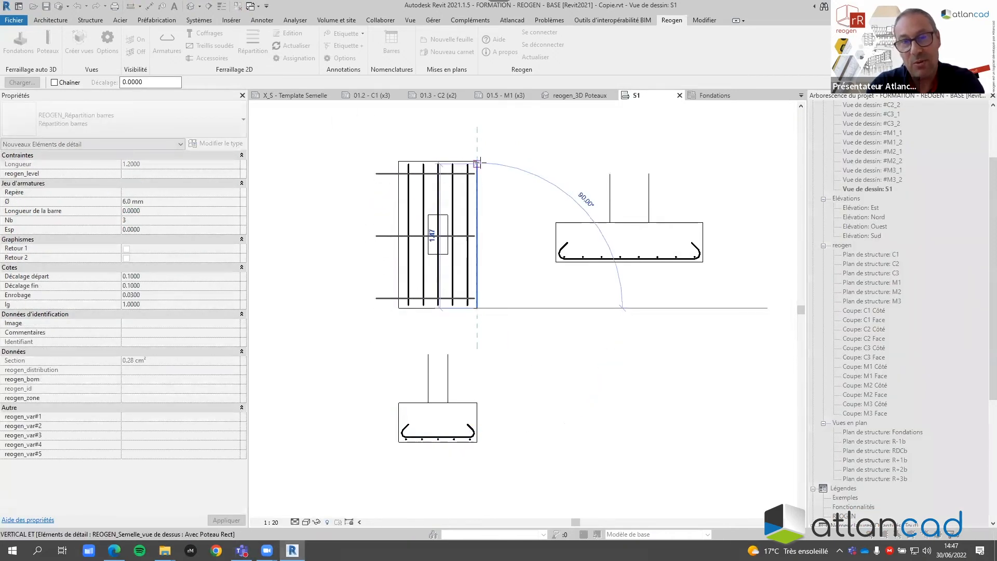
pyautogui.click(477, 164)
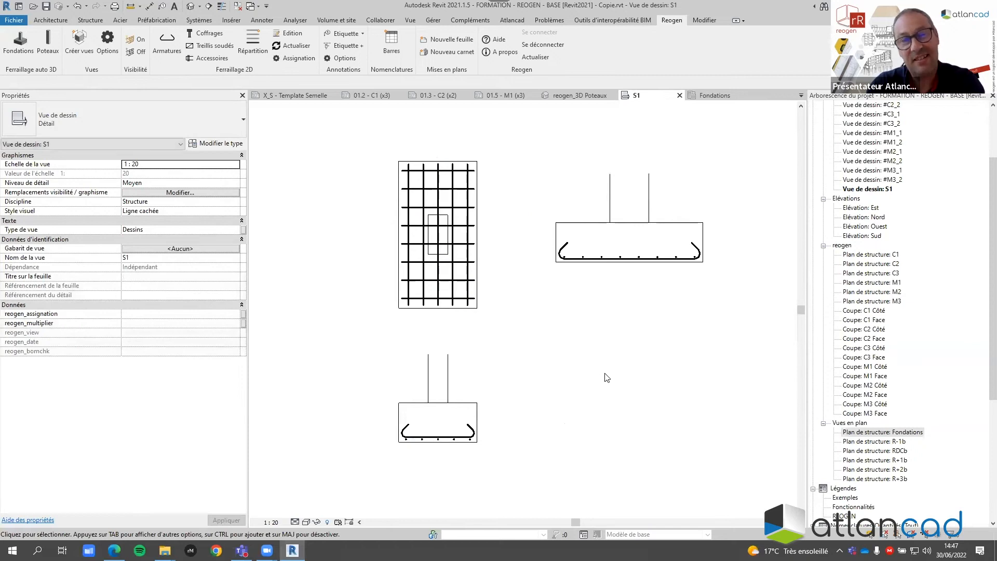
pyautogui.scroll(-2, 512, 343)
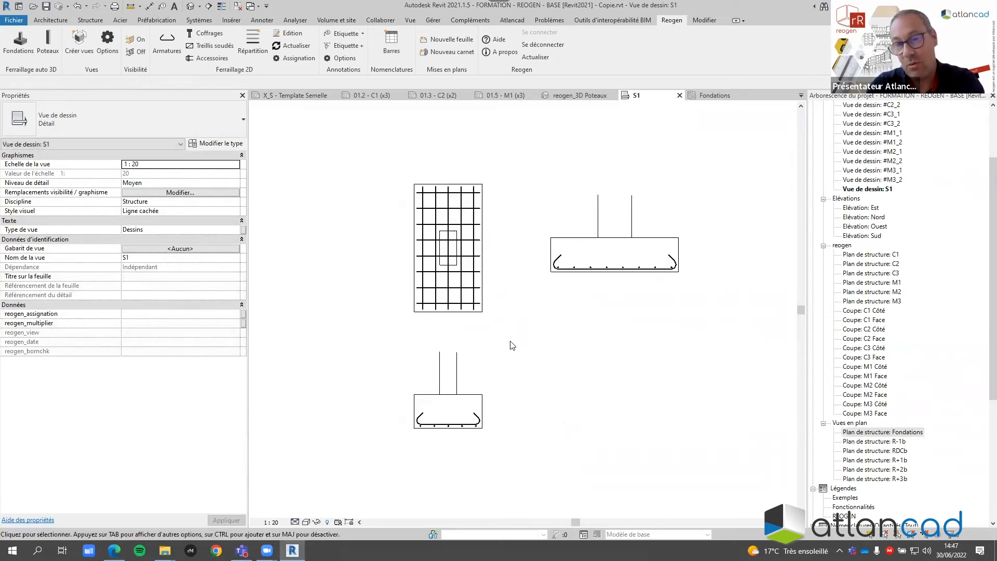
pyautogui.moveTo(591, 363); pyautogui.dragTo(555, 366, button='middle')
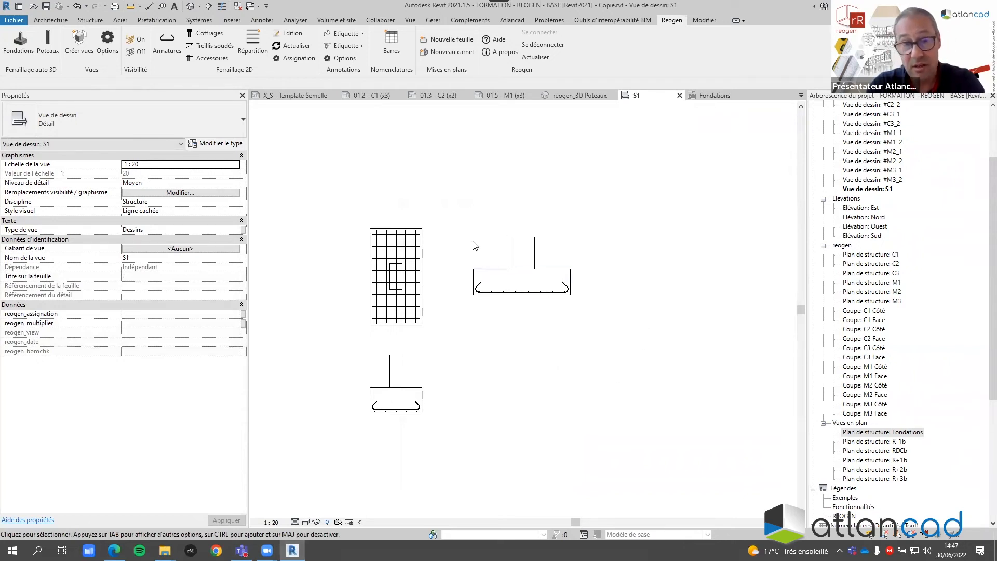
pyautogui.moveTo(524, 376)
pyautogui.mouseDown(button='middle')
pyautogui.moveTo(596, 367)
pyautogui.moveTo(599, 355)
pyautogui.mouseUp(button='middle')
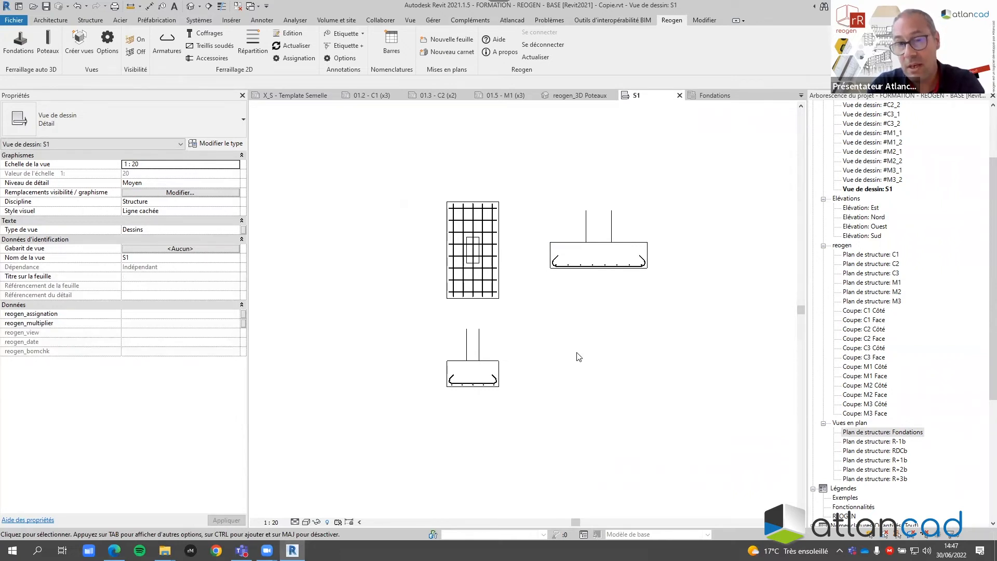
pyautogui.moveTo(592, 353); pyautogui.dragTo(570, 357, button='middle')
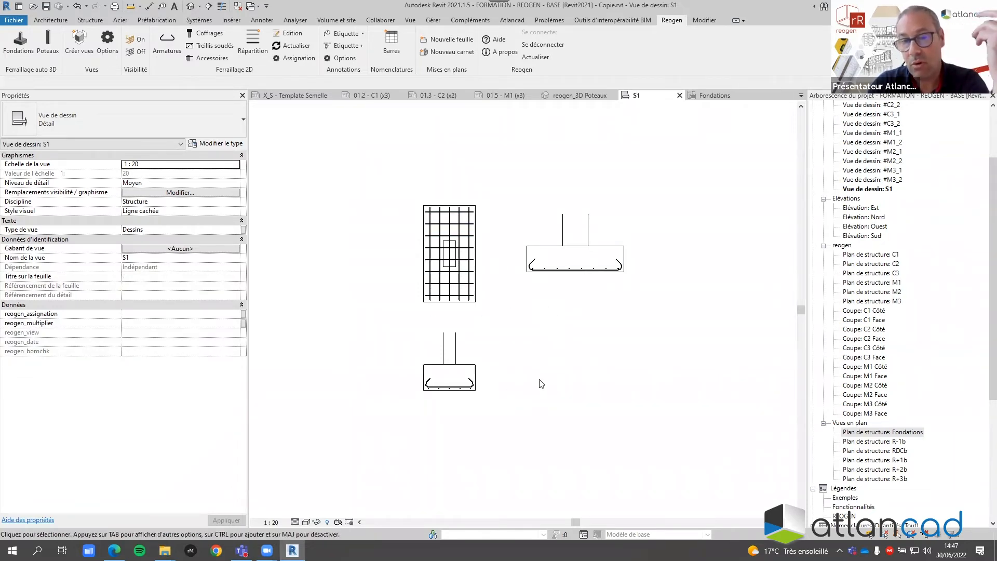
# - Edit the distribution of the wider section's HA10 bar and set its maximum spacing to 10 cm
pyautogui.click(291, 36)
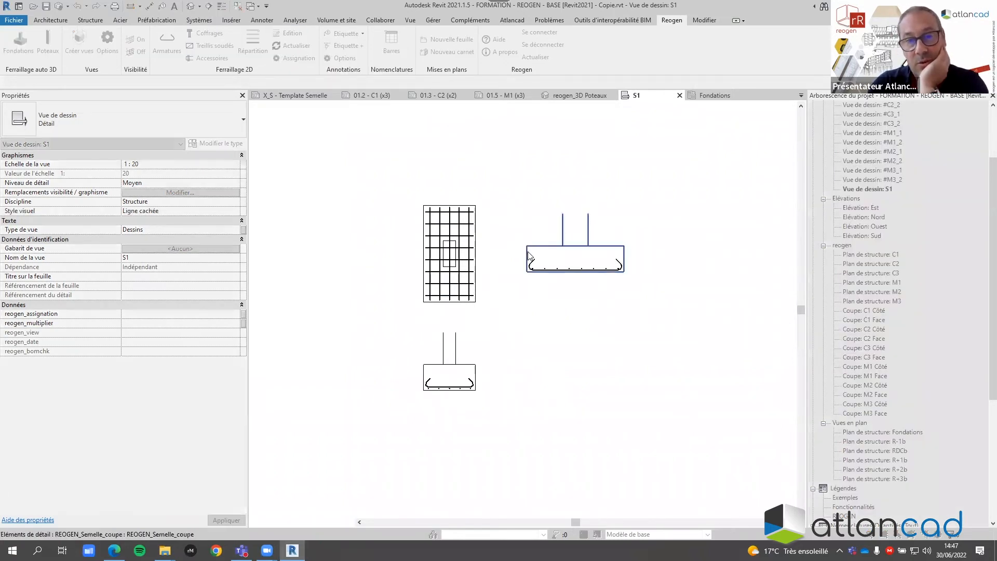
pyautogui.click(532, 266)
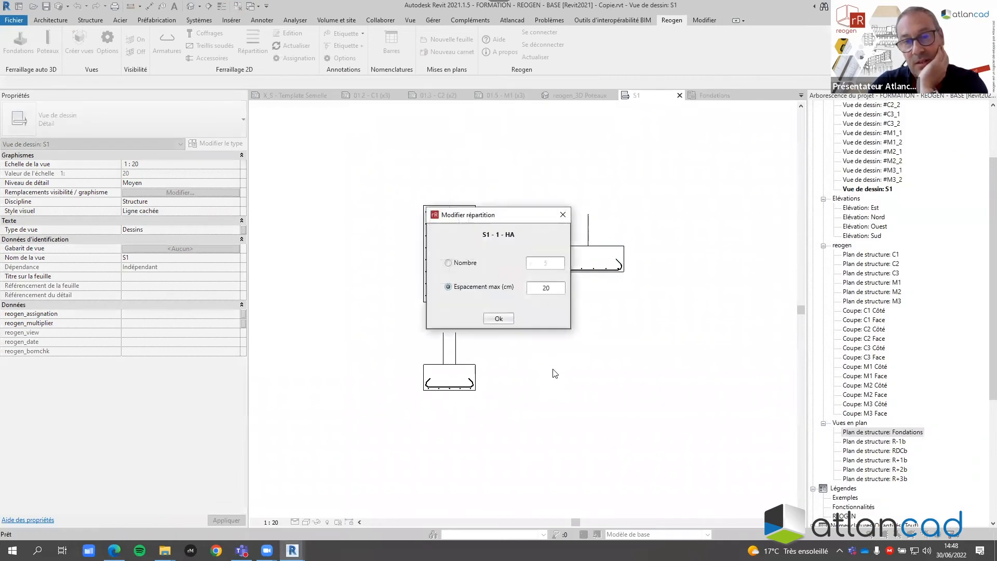
pyautogui.moveTo(524, 216); pyautogui.dragTo(734, 126)
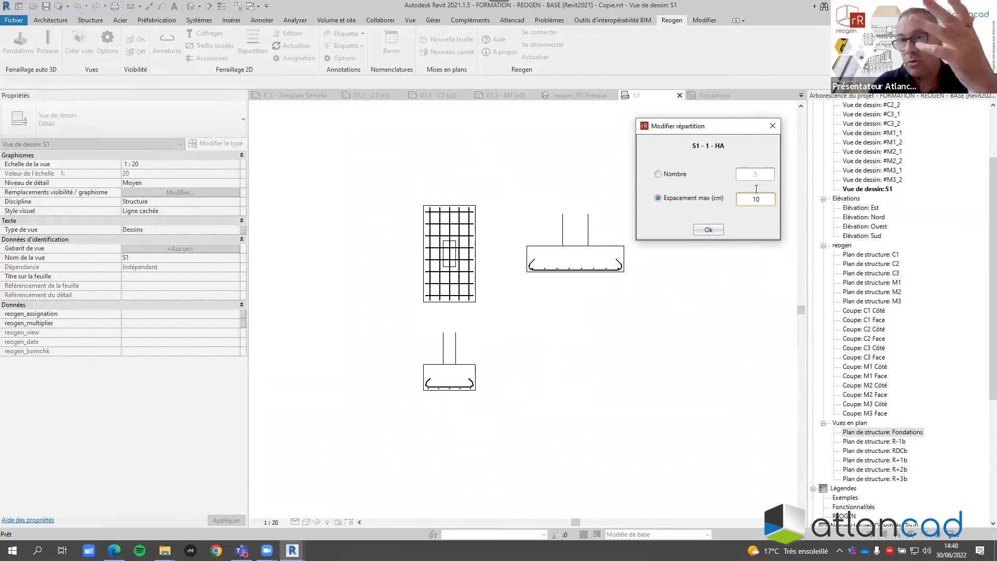
pyautogui.click(708, 229)
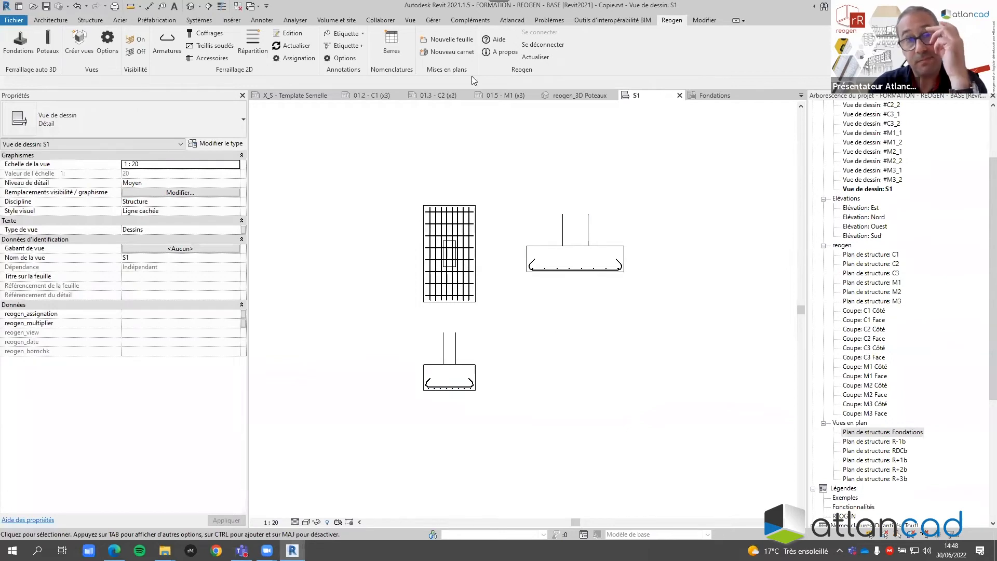
# - Set the annotation options to the REOGEN_Tag - Barres family with type Repère - Nb - Phi x Longueur - Esp, with Repère and Schéma enabled
pyautogui.click(342, 58)
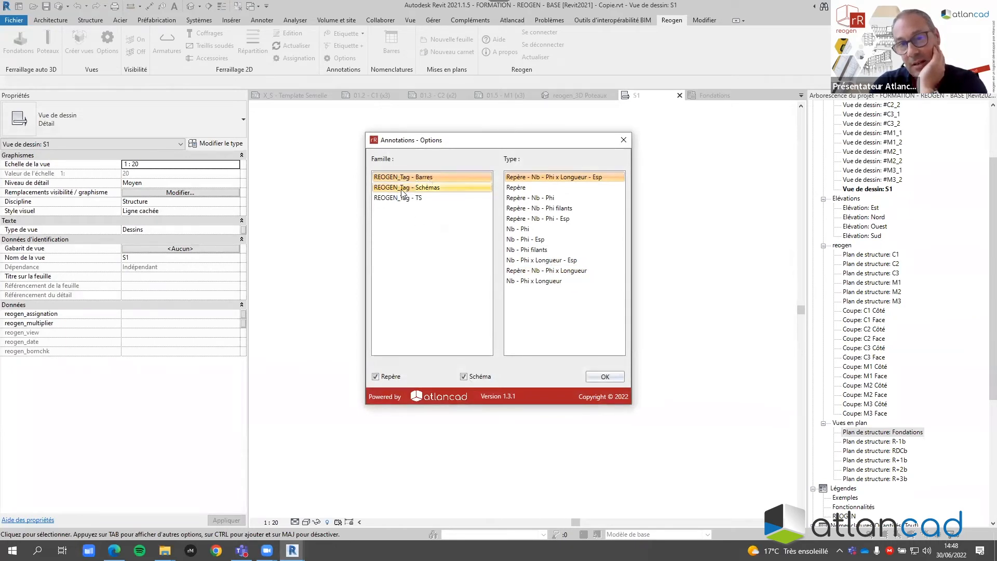
pyautogui.click(437, 188)
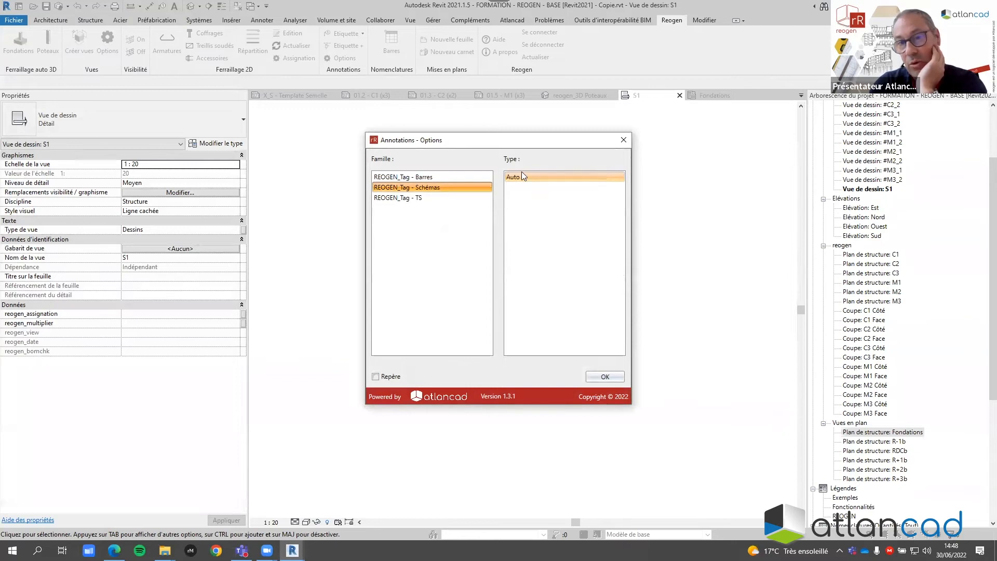
pyautogui.click(417, 176)
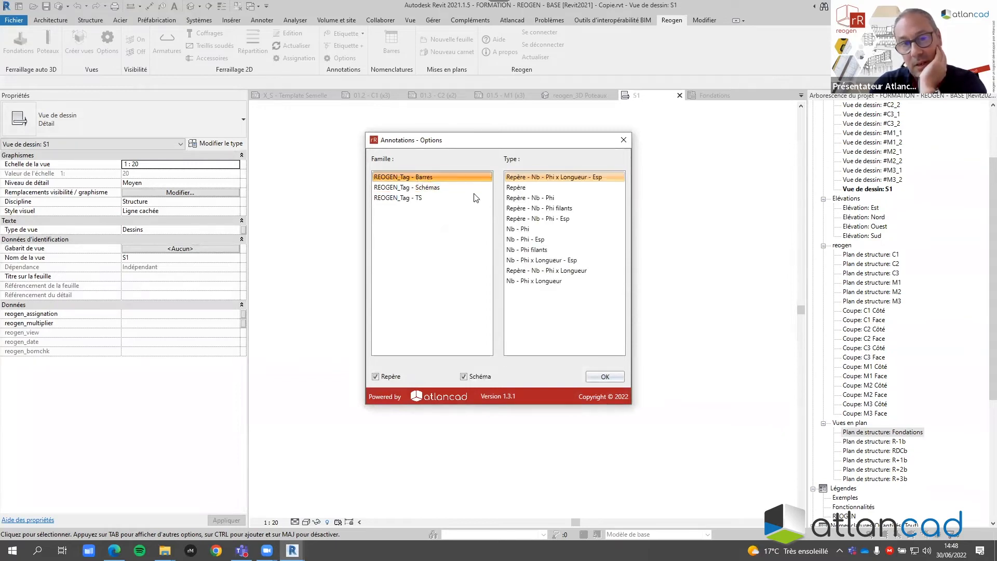
pyautogui.click(392, 199)
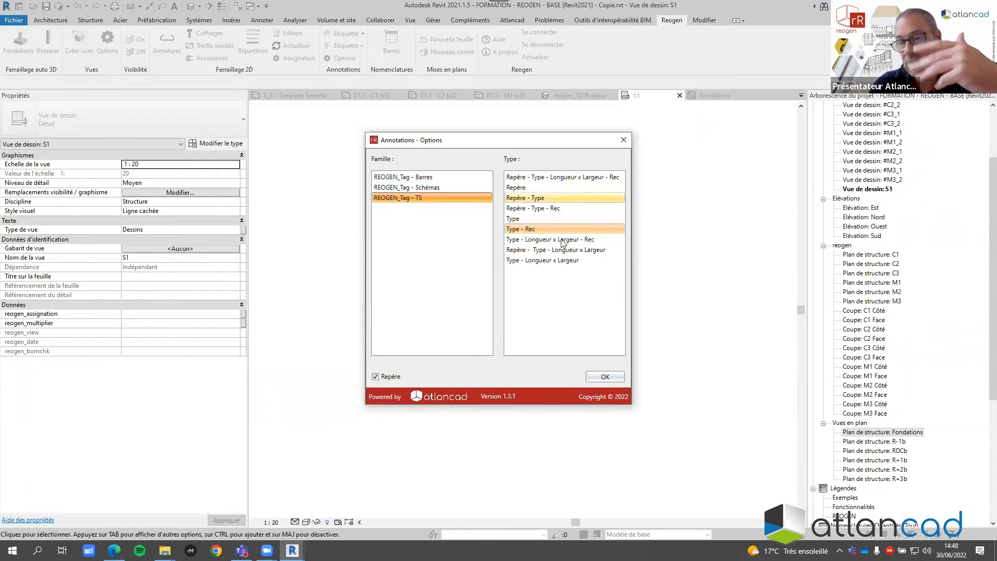
pyautogui.click(419, 177)
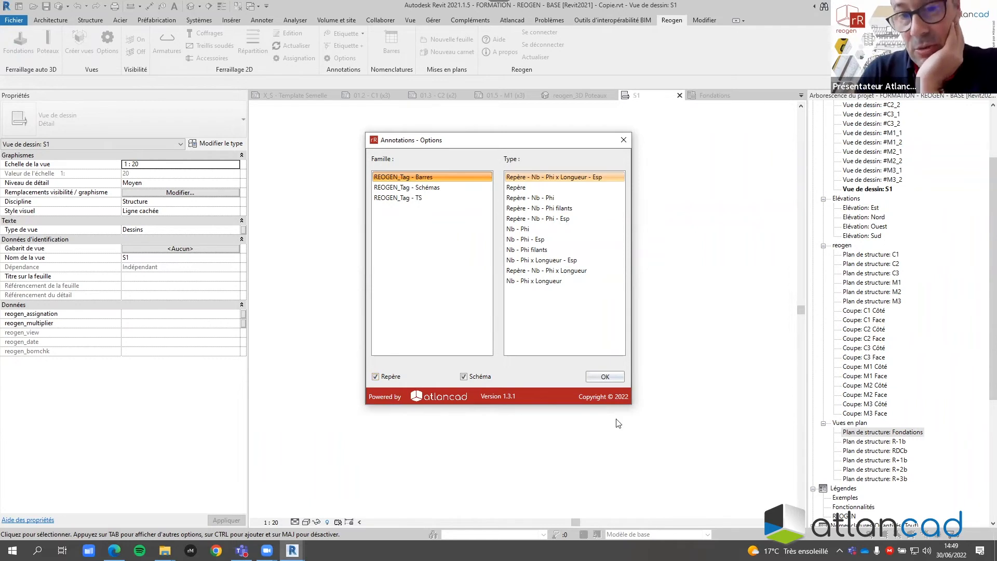
pyautogui.click(604, 376)
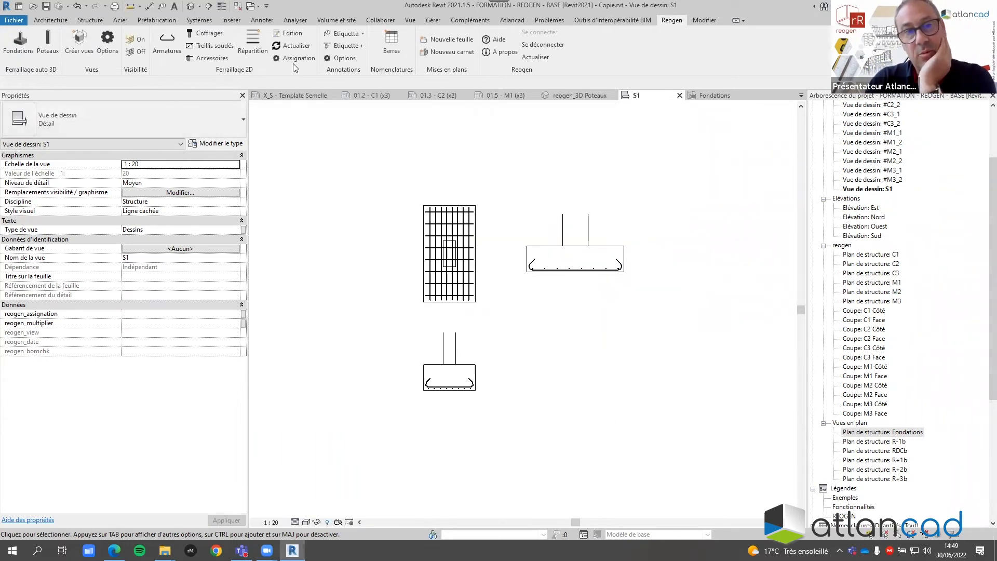
# - Label the wider section's HA10 bar with a 2D bar tag and bending diagram placed below the footing
pyautogui.click(352, 36)
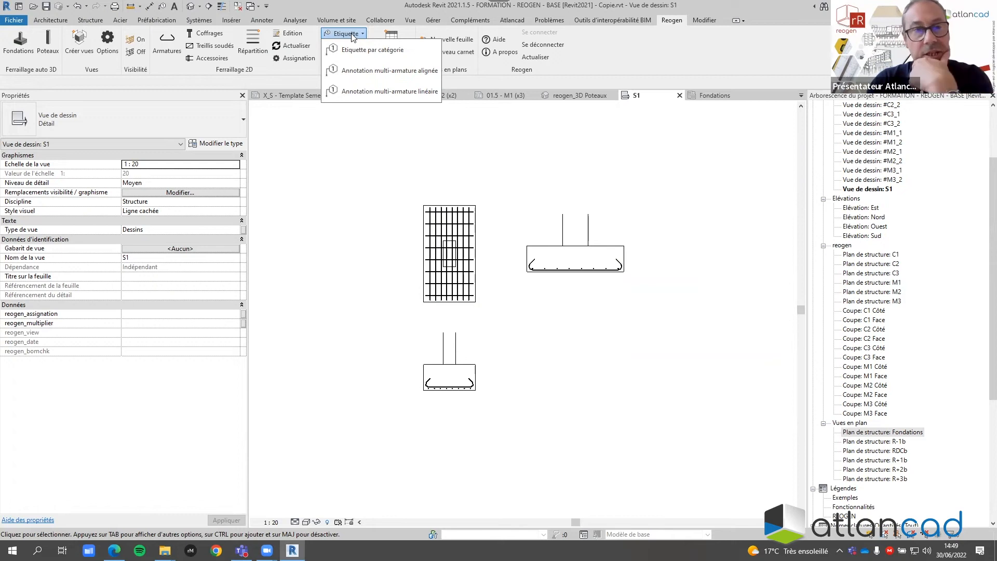
pyautogui.click(352, 34)
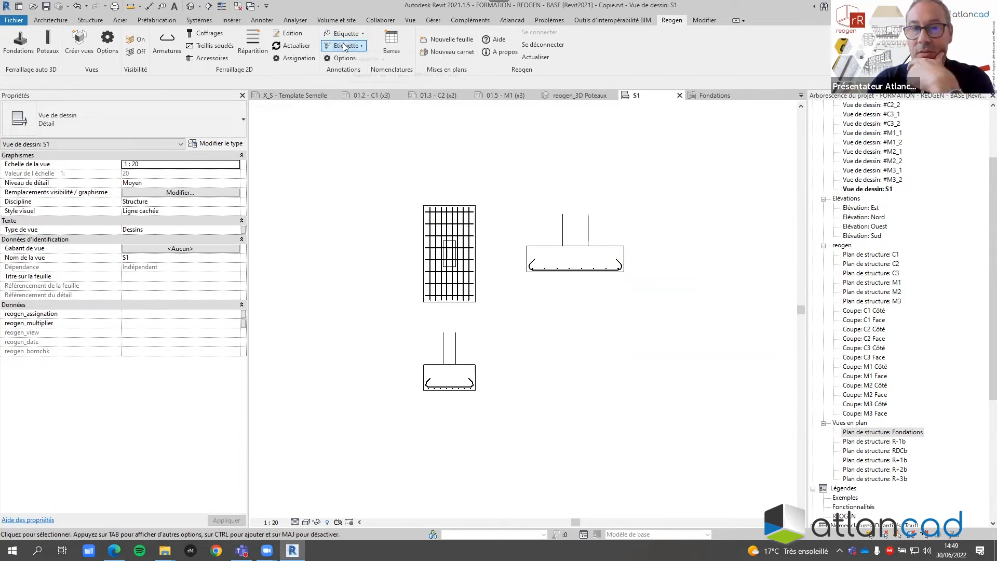
pyautogui.click(345, 47)
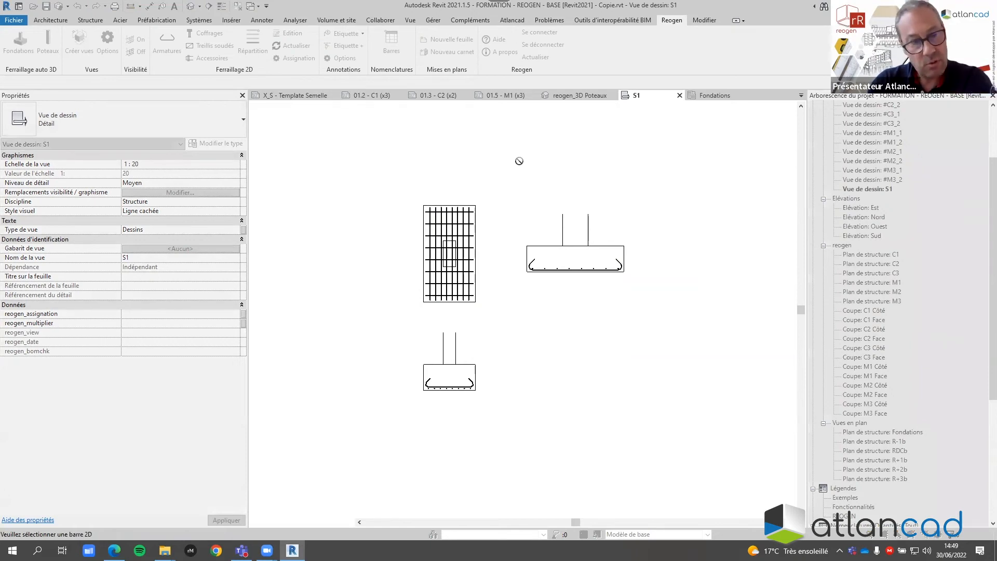
pyautogui.scroll(5, 520, 262)
pyautogui.click(566, 275)
pyautogui.scroll(-5, 519, 260)
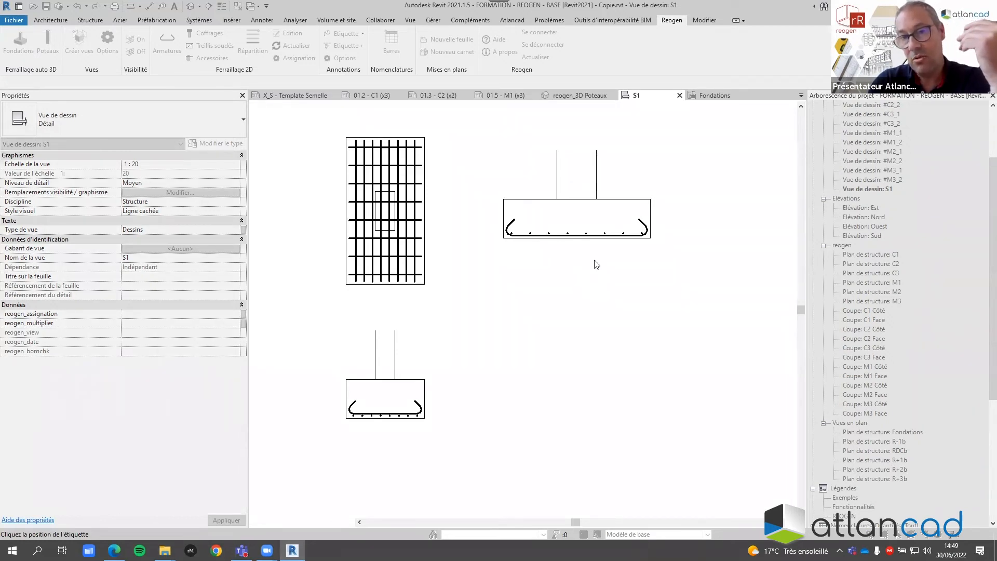
pyautogui.click(597, 265)
pyautogui.scroll(3, 504, 294)
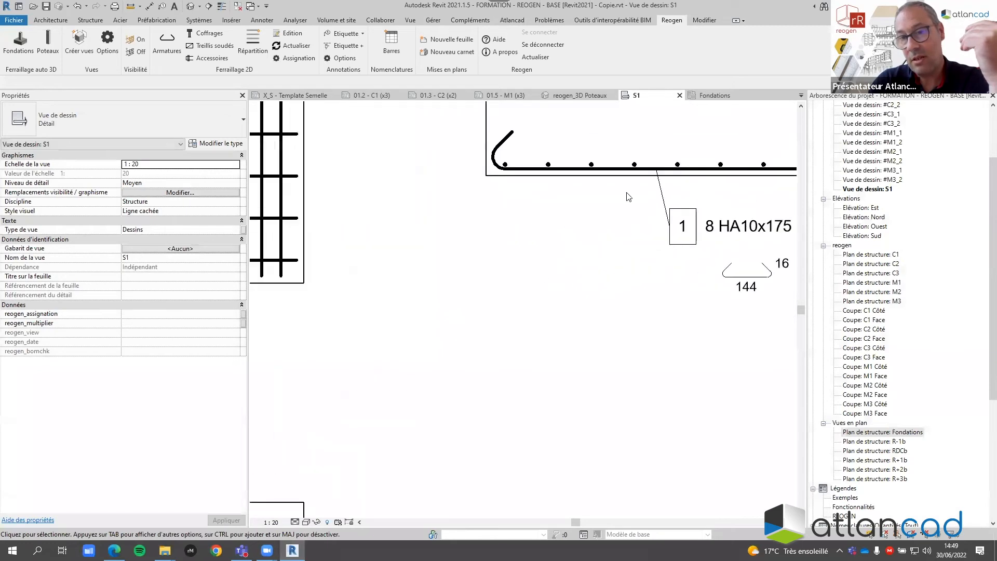
# - Bend the HA10 tag's leader into a right angle, dropping vertically from the bar to the tag
pyautogui.click(658, 194)
pyautogui.moveTo(650, 216); pyautogui.dragTo(651, 228)
pyautogui.click(673, 312)
pyautogui.moveTo(672, 313); pyautogui.dragTo(480, 306, button='middle')
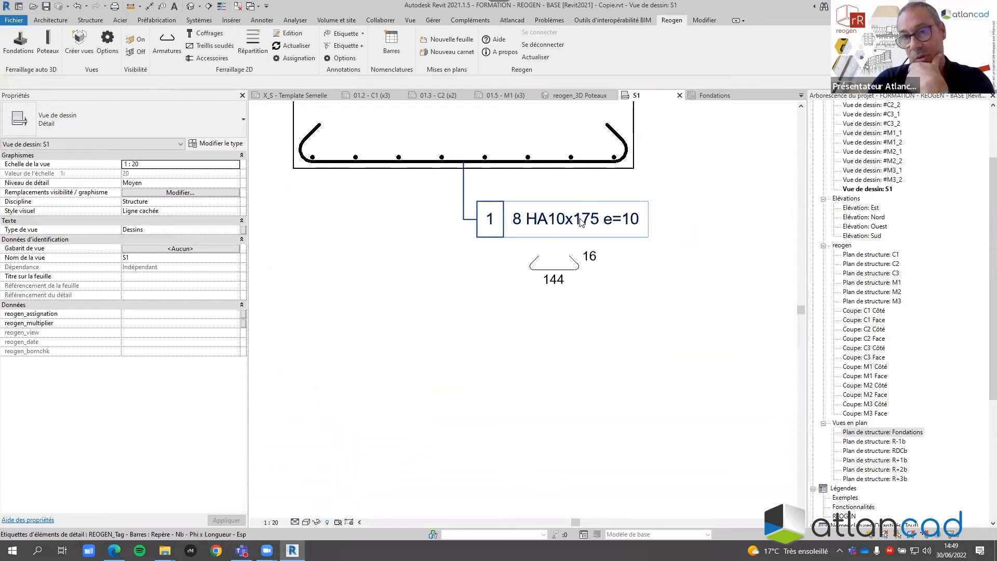
# - Adjust the HA10 bar's bending diagram so it sits close beneath its tag text
pyautogui.click(555, 297)
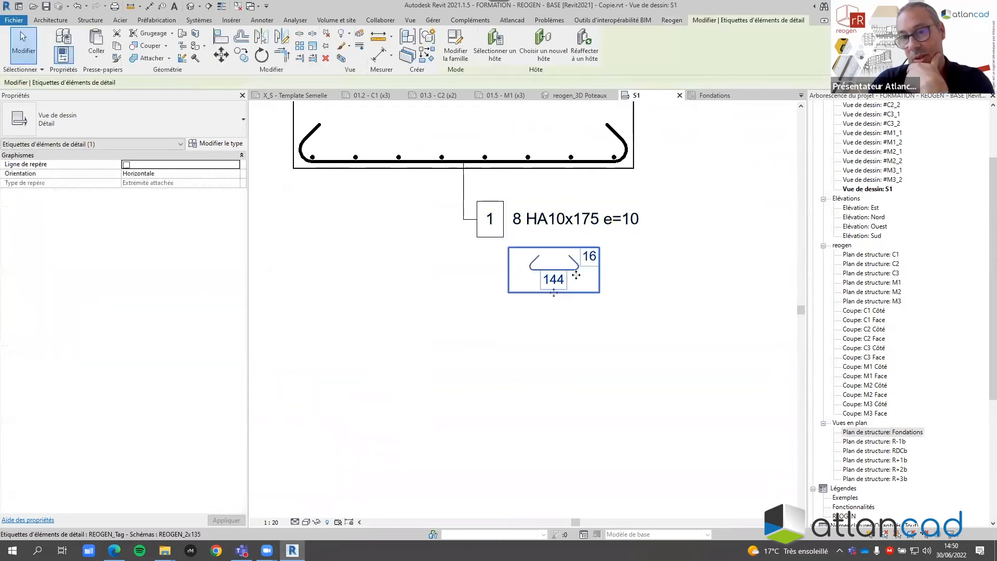
pyautogui.moveTo(555, 297); pyautogui.dragTo(552, 267)
pyautogui.click(509, 310)
pyautogui.scroll(-2, 509, 310)
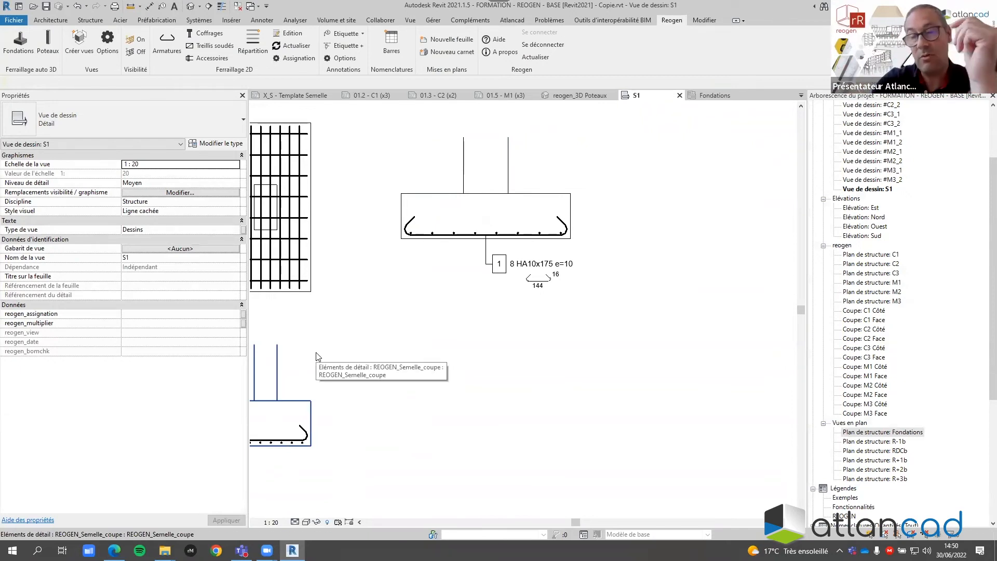
pyautogui.click(540, 275)
pyautogui.moveTo(541, 275); pyautogui.dragTo(541, 297)
pyautogui.click(583, 306)
pyautogui.click(595, 270)
pyautogui.click(469, 334)
pyautogui.moveTo(469, 334); pyautogui.dragTo(563, 322, button='middle')
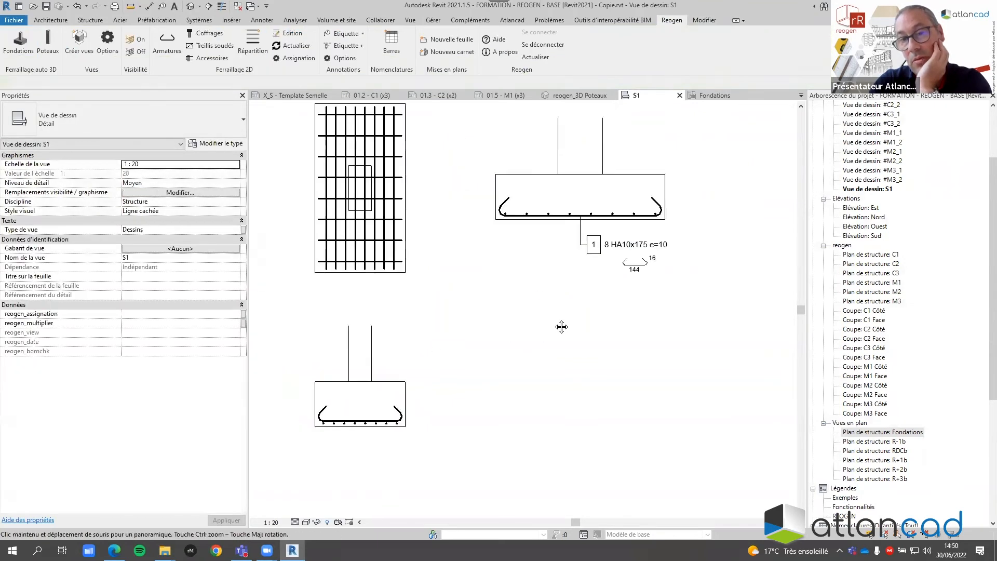
pyautogui.scroll(-2, 579, 310)
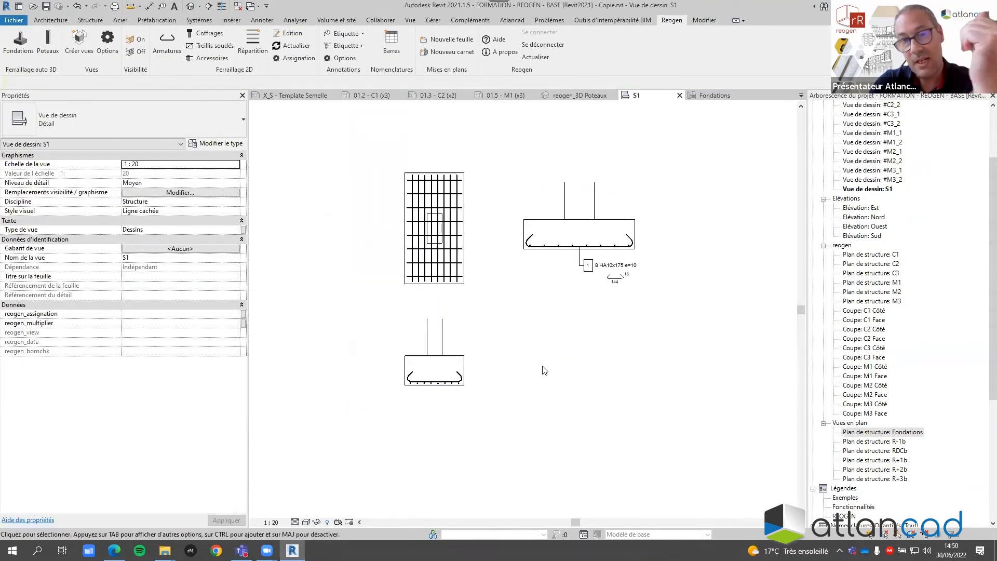
# - Label the narrower section's HA8 bar with a 2D bar tag and bending diagram below the footing
pyautogui.click(334, 53)
pyautogui.scroll(1, 439, 398)
pyautogui.scroll(1, 442, 399)
pyautogui.click(445, 400)
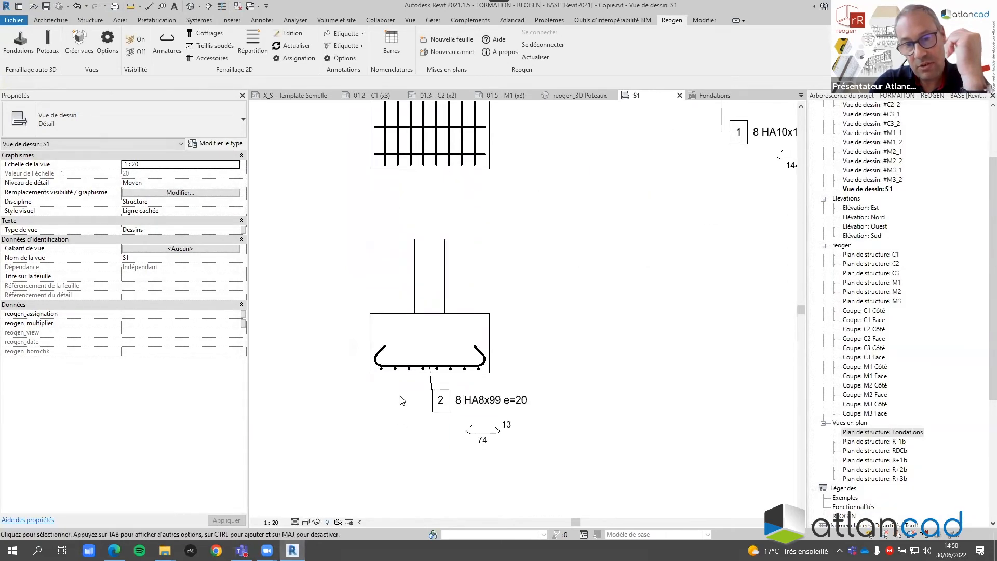
# - Move the HA8 tag clear of the narrower section and bend its leader into a right angle
pyautogui.scroll(2, 482, 390)
pyautogui.click(482, 390)
pyautogui.moveTo(446, 376); pyautogui.dragTo(443, 410)
pyautogui.moveTo(543, 435); pyautogui.dragTo(648, 434)
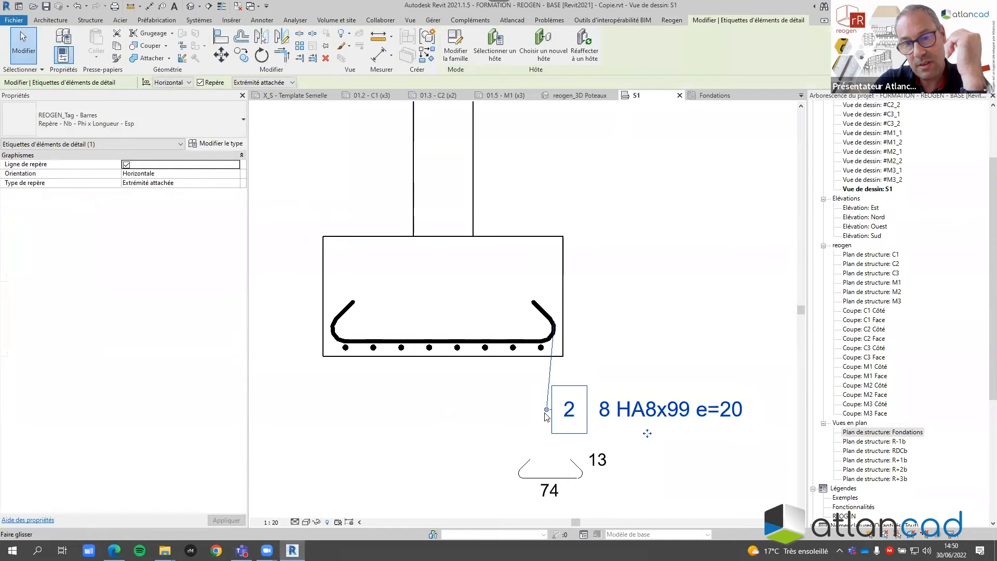
pyautogui.moveTo(487, 416); pyautogui.dragTo(445, 414)
pyautogui.click(726, 329)
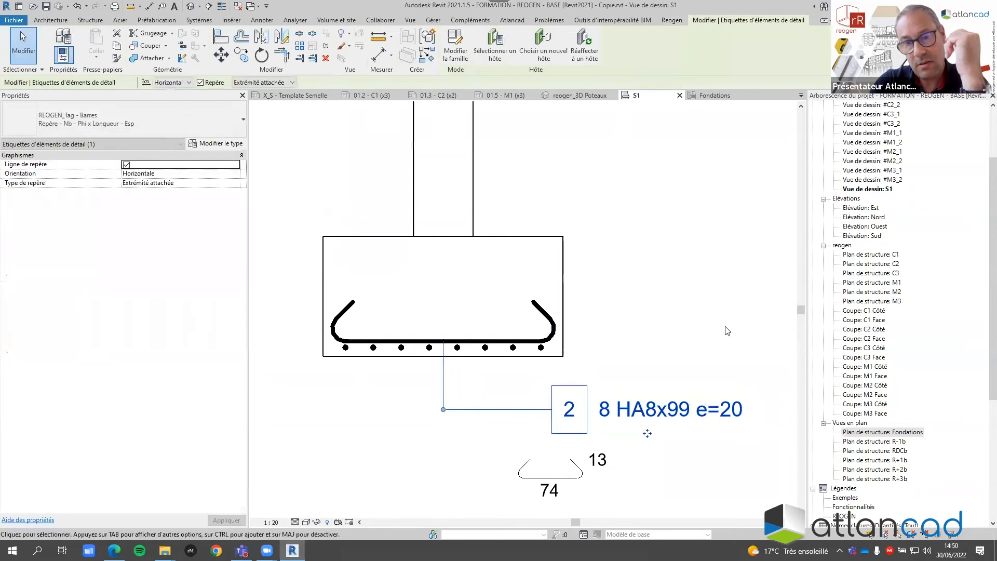
# - Move the HA8 bar's bending diagram sideways so it sits directly beneath its tag text
pyautogui.scroll(-2, 679, 343)
pyautogui.moveTo(679, 344); pyautogui.dragTo(607, 280, button='middle')
pyautogui.click(502, 382)
pyautogui.keyDown('ctrl'); pyautogui.moveTo(501, 395); pyautogui.dragTo(602, 394); pyautogui.keyUp('ctrl')
pyautogui.click(606, 269)
pyautogui.scroll(-2, 606, 269)
pyautogui.moveTo(701, 214); pyautogui.dragTo(539, 312, button='middle')
pyautogui.scroll(-2, 540, 311)
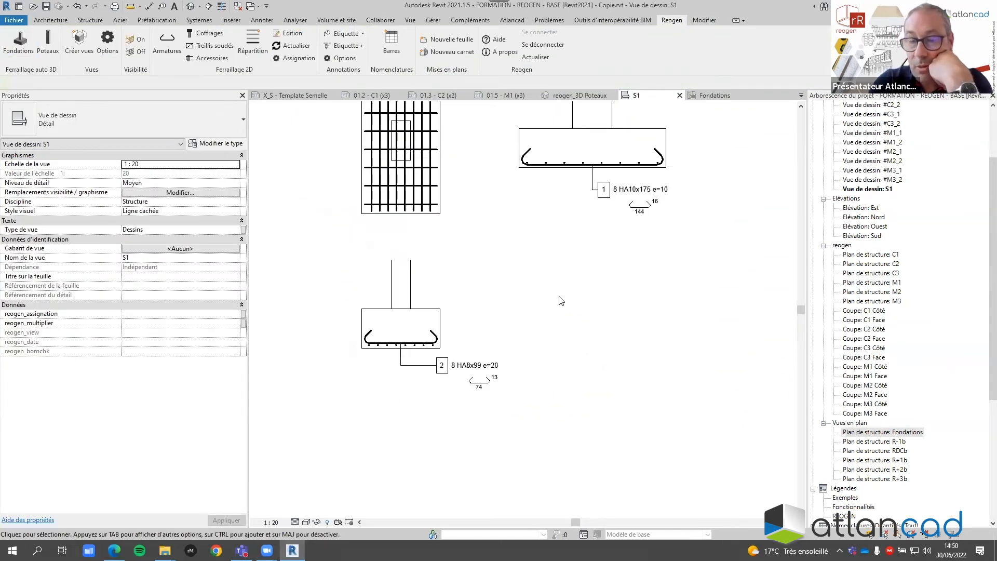
pyautogui.click(528, 157)
pyautogui.click(521, 334)
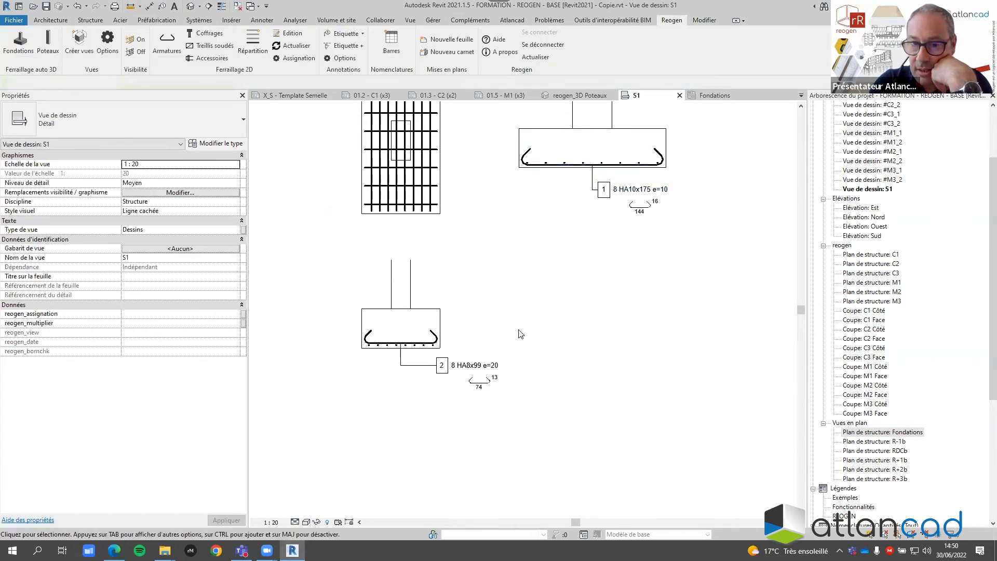
pyautogui.click(439, 338)
pyautogui.click(611, 305)
pyautogui.scroll(-2, 558, 311)
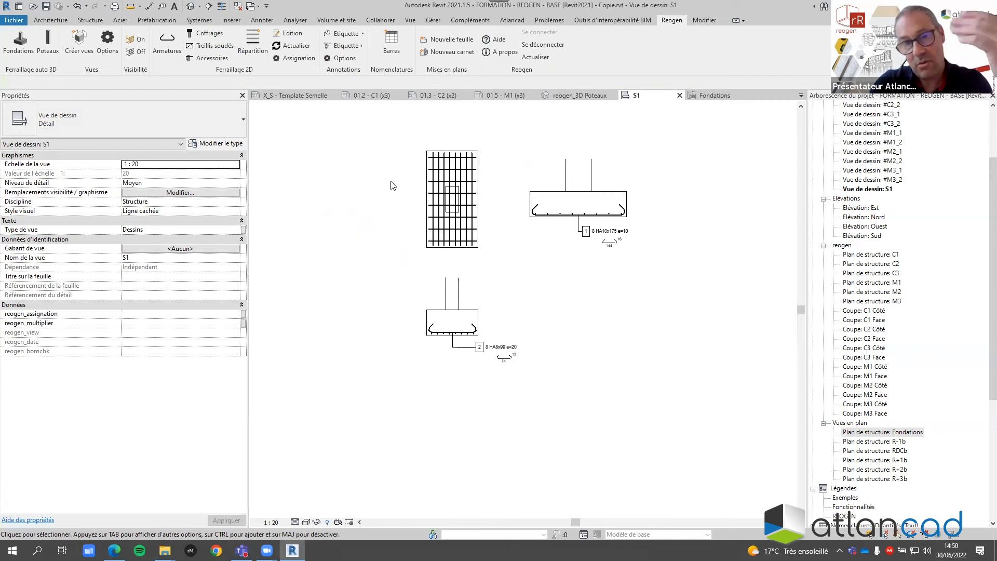
# - Place a REOGEN_1x90 HA14 starter bar about 1.04 m long in the wider section, running down the column's left face to the footing's bottom
pyautogui.click(162, 50)
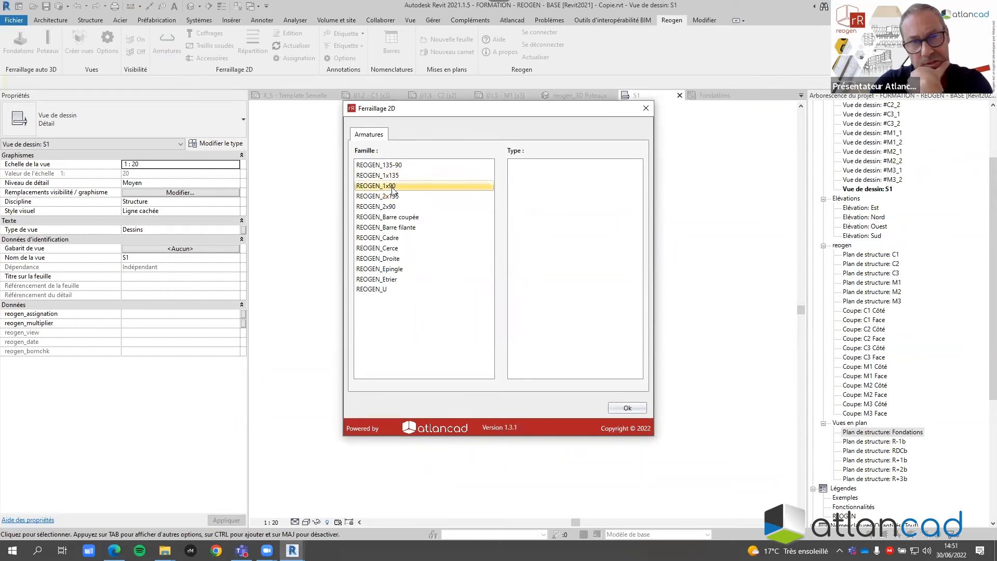
pyautogui.click(484, 187)
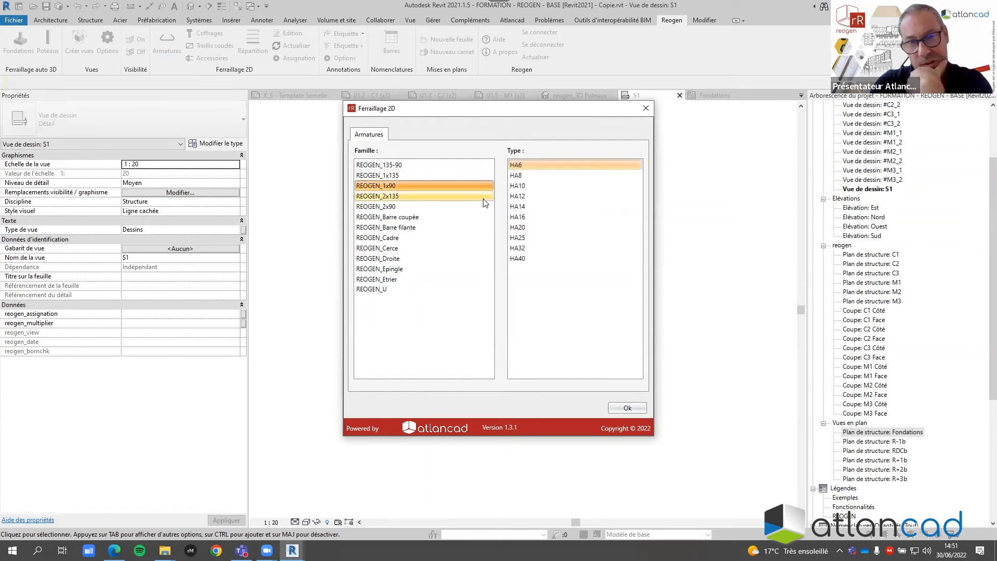
pyautogui.click(537, 208)
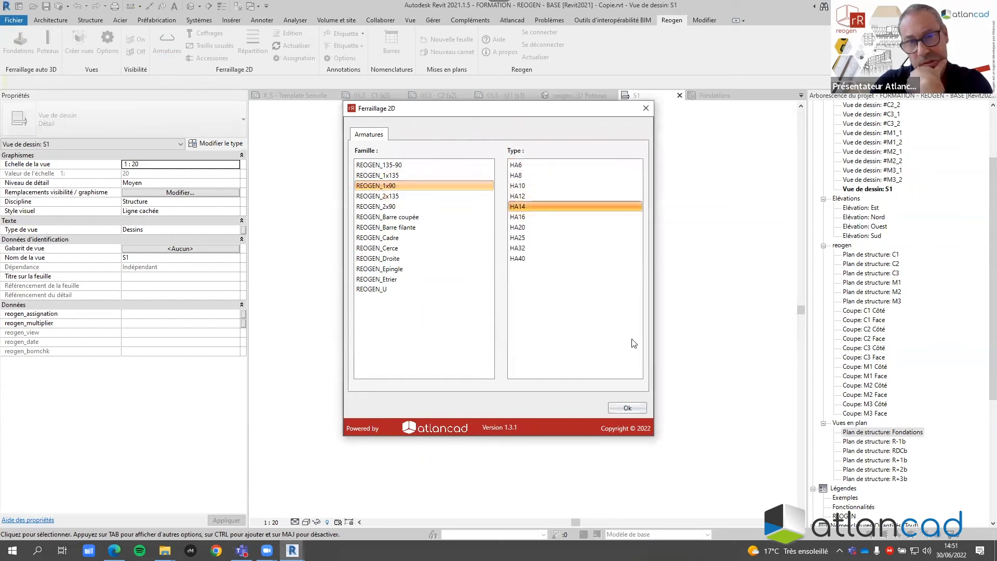
pyautogui.click(626, 409)
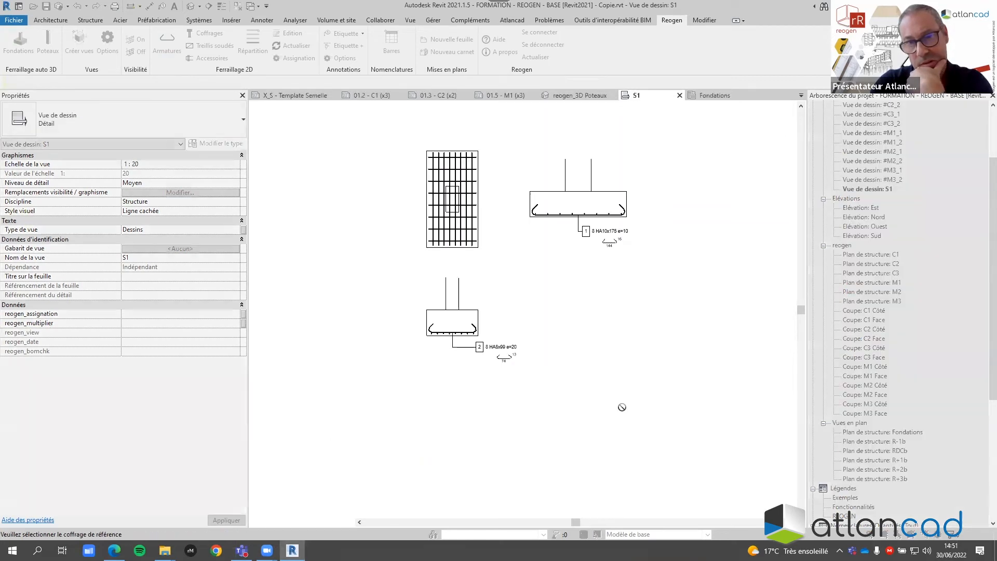
pyautogui.click(557, 186)
pyautogui.click(566, 124)
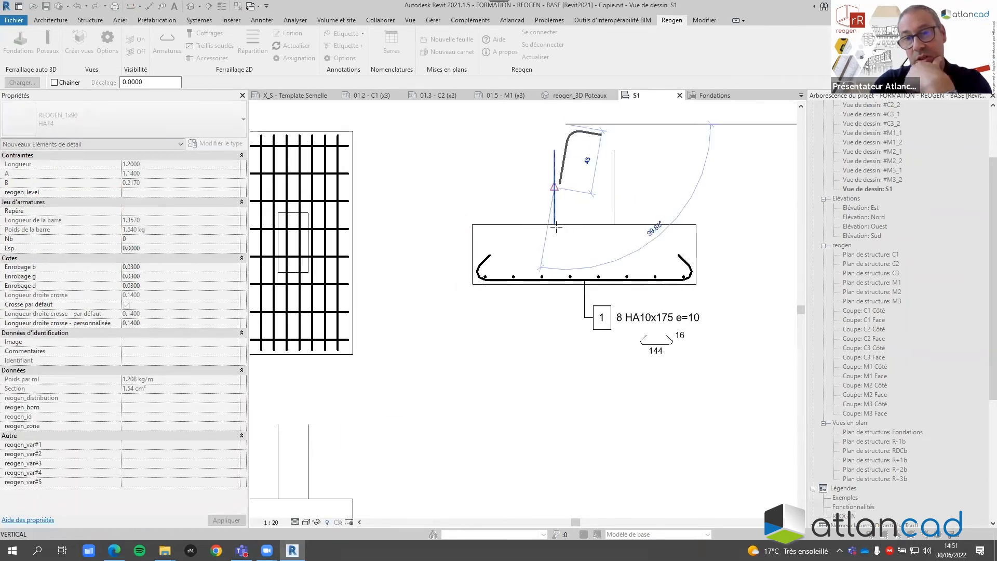
pyautogui.click(566, 280)
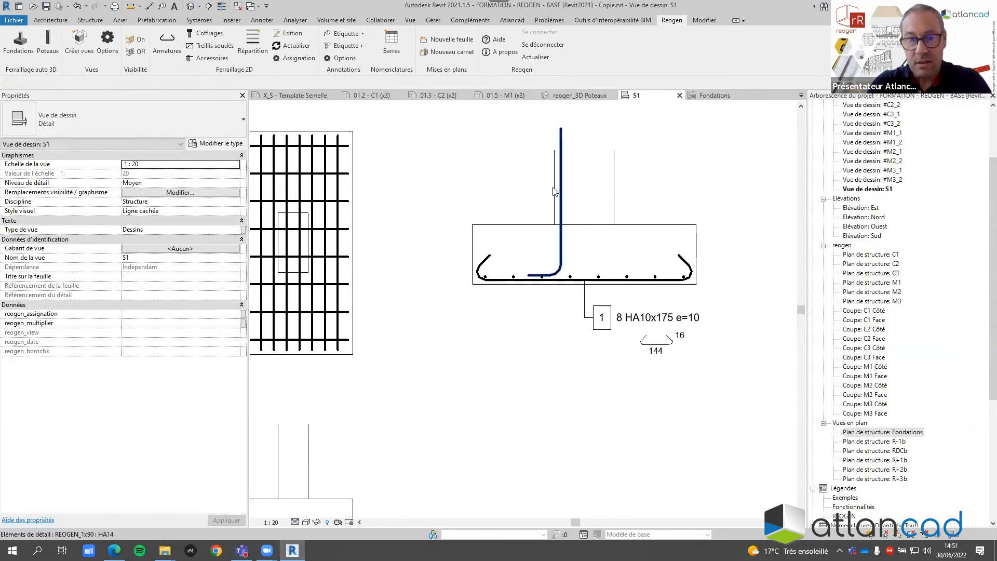
# - Inspect the HA14 starter bar's Repère among its properties
pyautogui.click(561, 193)
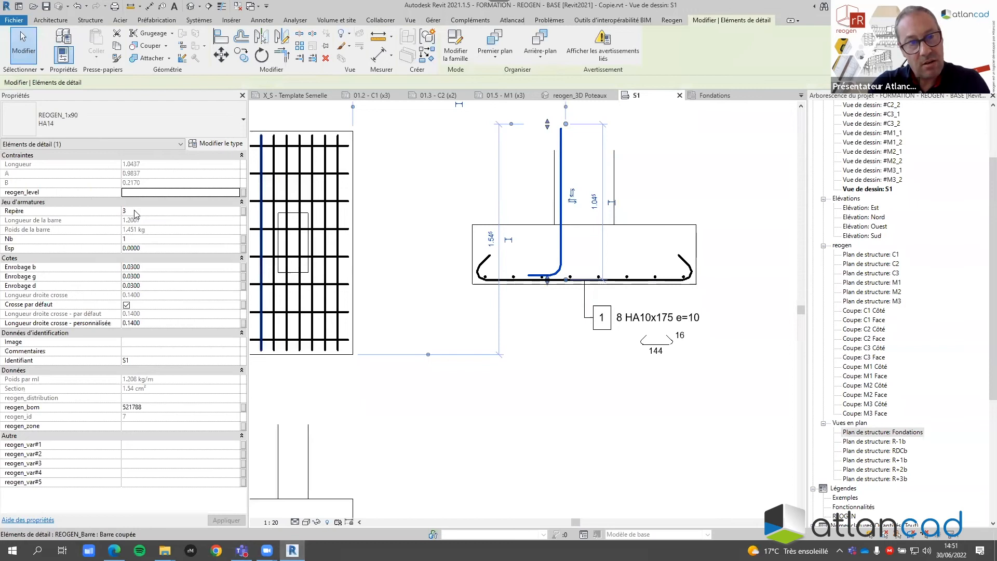
pyautogui.click(129, 215)
pyautogui.click(129, 216)
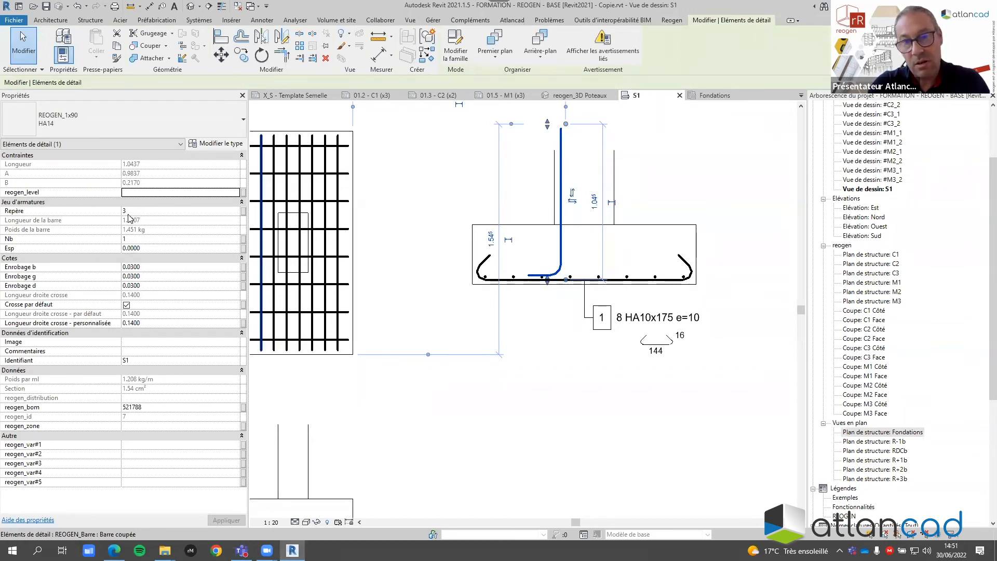
pyautogui.click(548, 404)
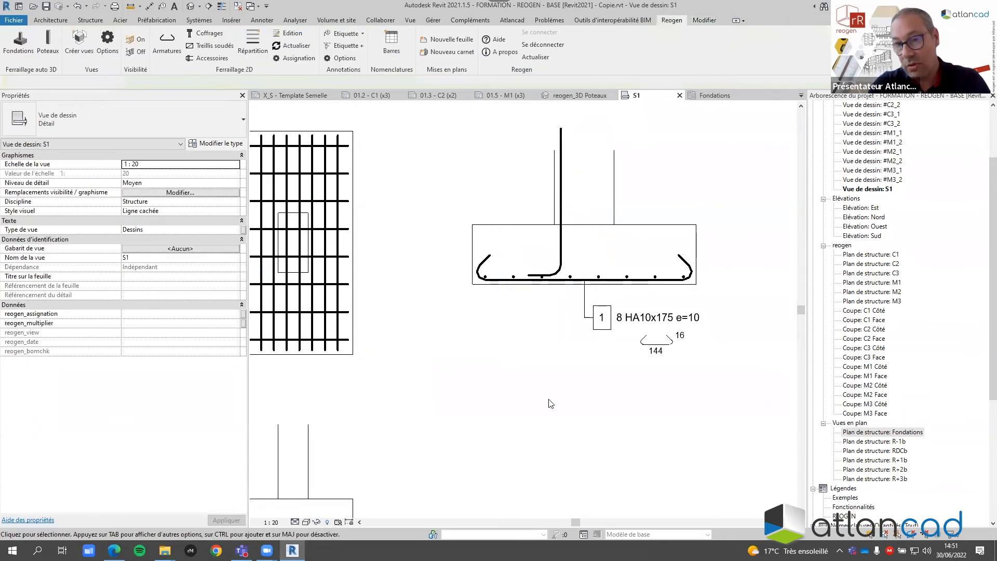
pyautogui.scroll(-3, 516, 369)
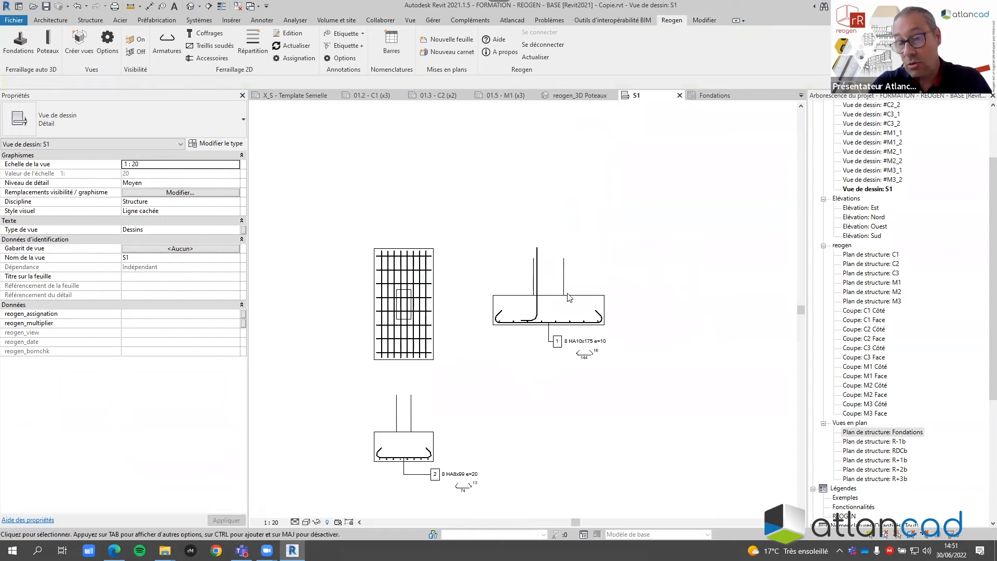
pyautogui.moveTo(307, 348); pyautogui.dragTo(331, 298, button='middle')
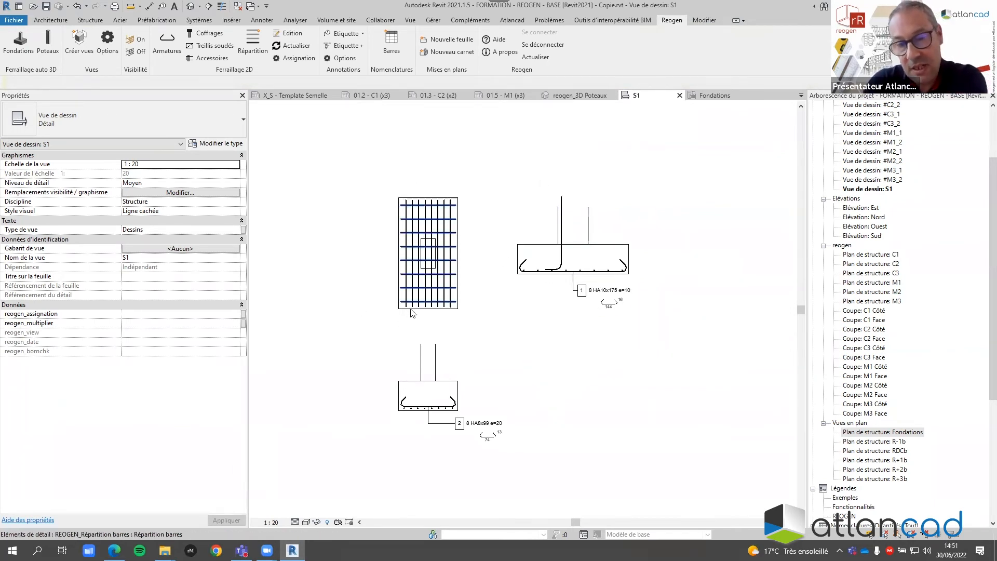
pyautogui.scroll(-2, 369, 328)
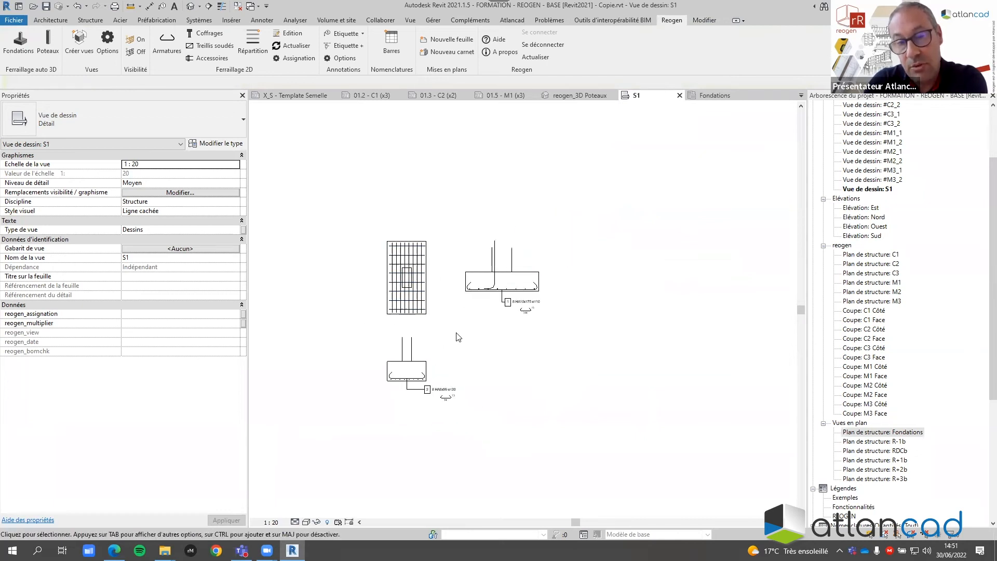
pyautogui.moveTo(465, 345); pyautogui.dragTo(502, 316, button='middle')
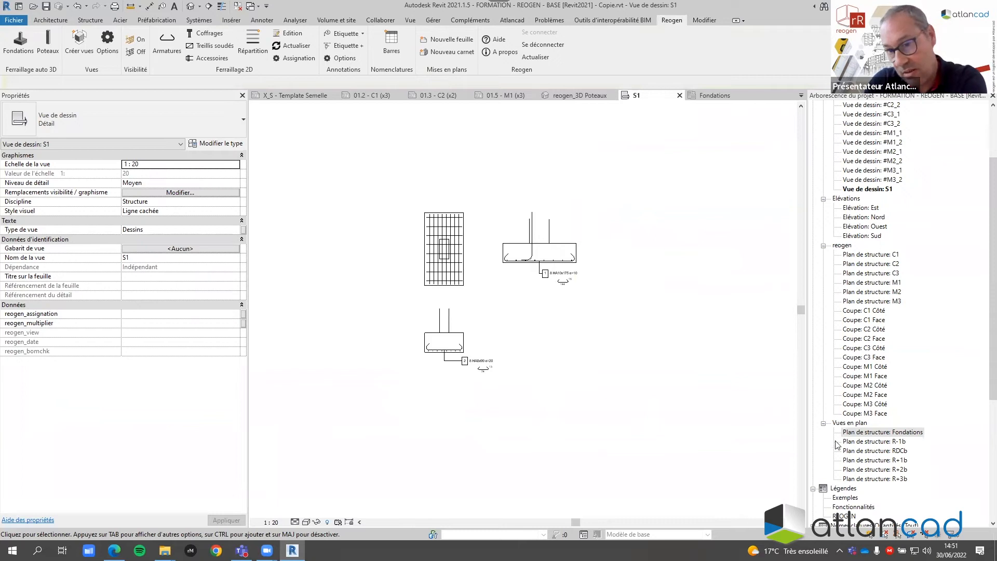
# - Begin a new sheet for drafting view S1, using Template dessin as the layout template
pyautogui.click(448, 41)
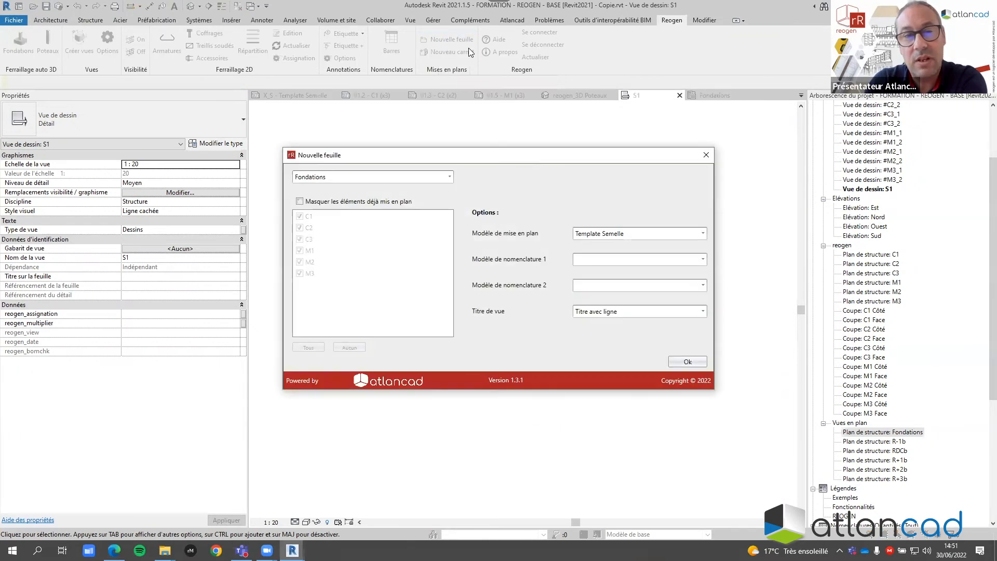
pyautogui.click(338, 180)
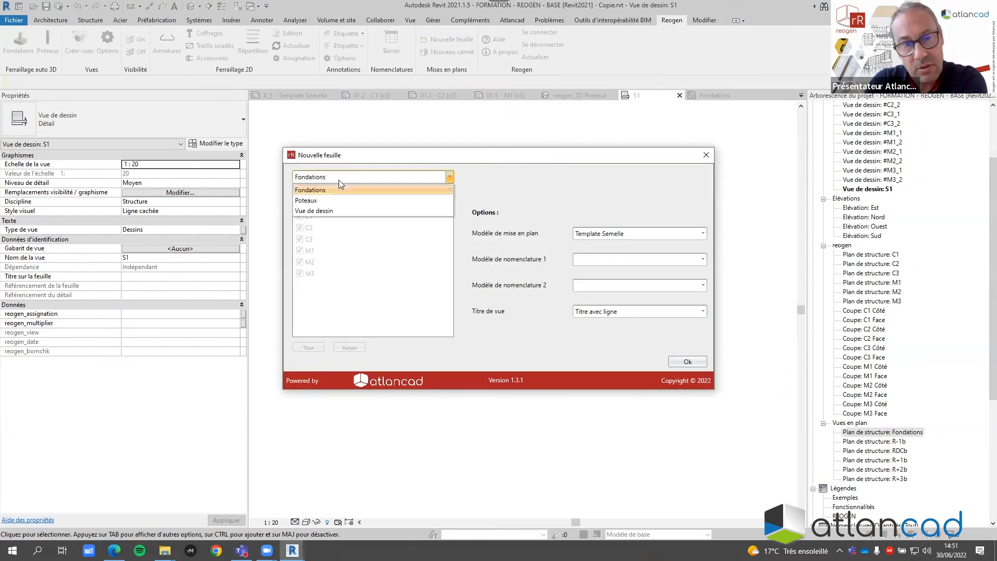
pyautogui.click(325, 214)
pyautogui.click(300, 217)
pyautogui.click(622, 233)
pyautogui.click(609, 265)
# - Assign the schedule templates Reogen par élément and Reogen totaux, set the view title to Sans titre, and create the sheet
pyautogui.click(592, 259)
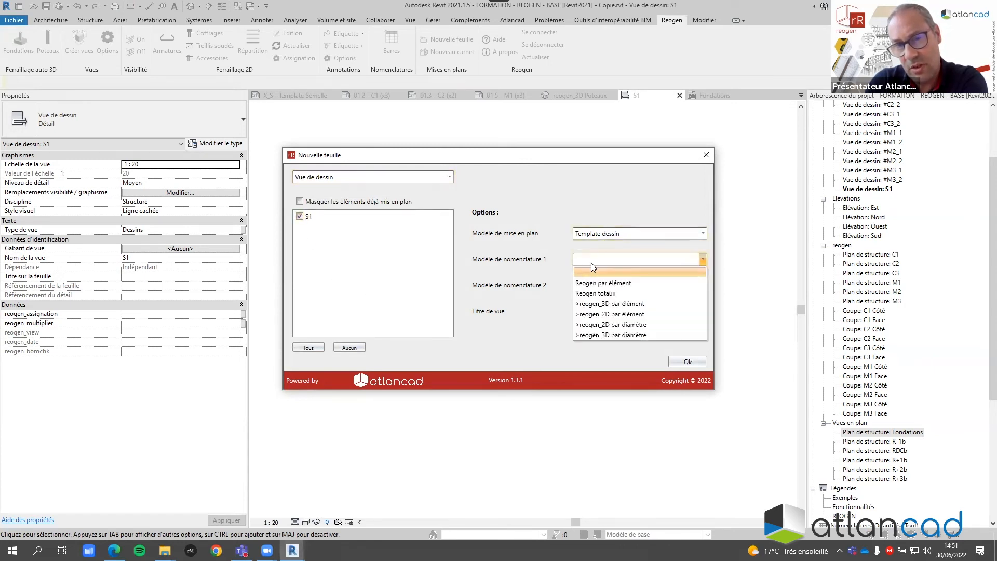
pyautogui.click(603, 282)
pyautogui.click(597, 285)
pyautogui.click(592, 319)
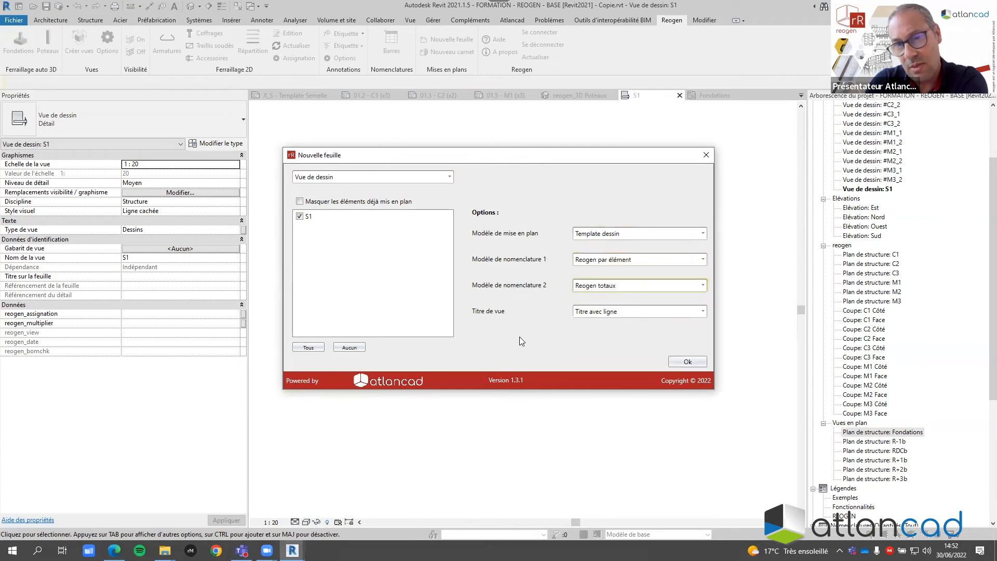
pyautogui.click(599, 315)
pyautogui.click(598, 345)
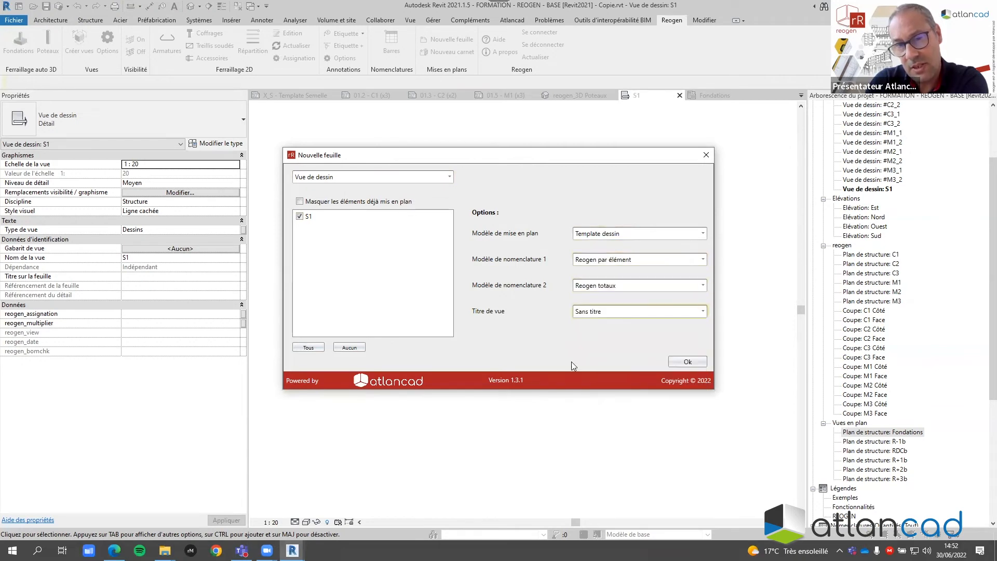
pyautogui.click(688, 362)
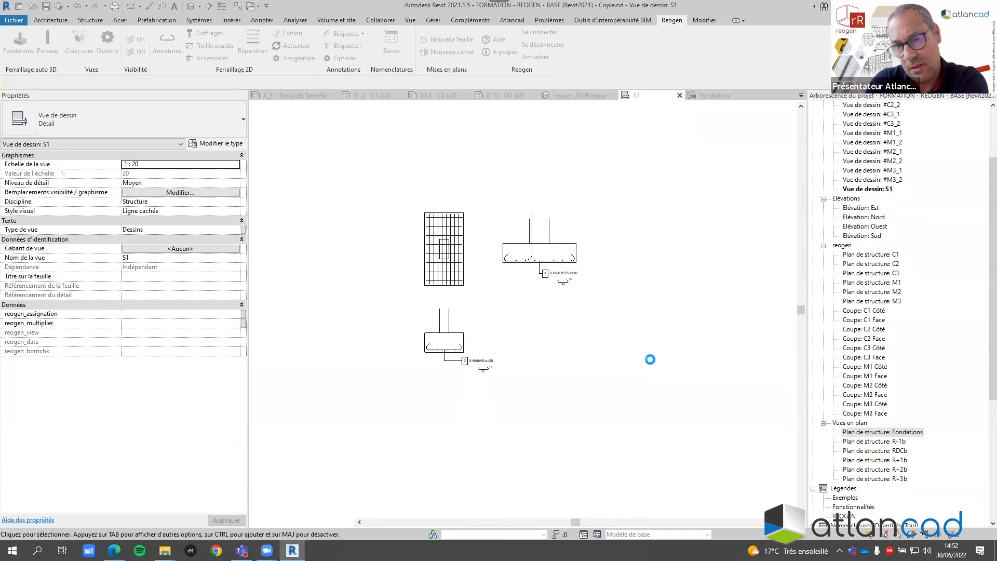
# - Open the newly created sheet 543161 - S1 and check its footing details and reinforcement schedules
pyautogui.scroll(-8, 910, 362)
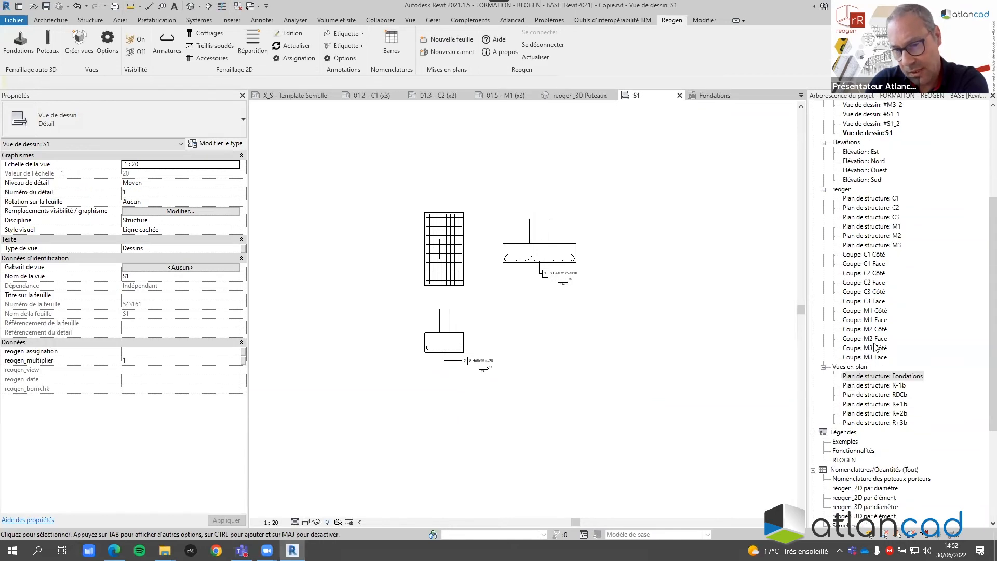
pyautogui.doubleClick(846, 461)
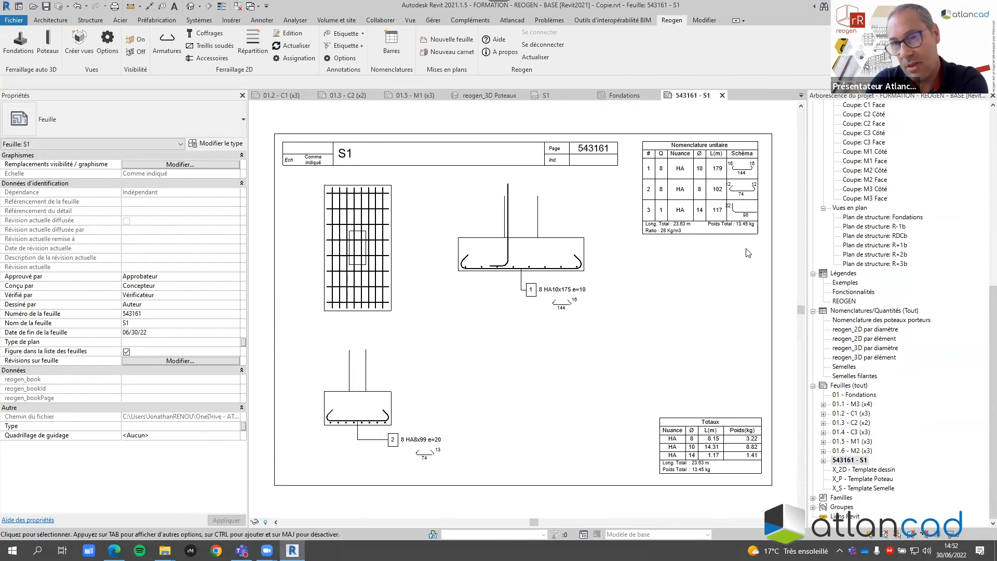
pyautogui.scroll(3, 738, 187)
pyautogui.scroll(-5, 706, 207)
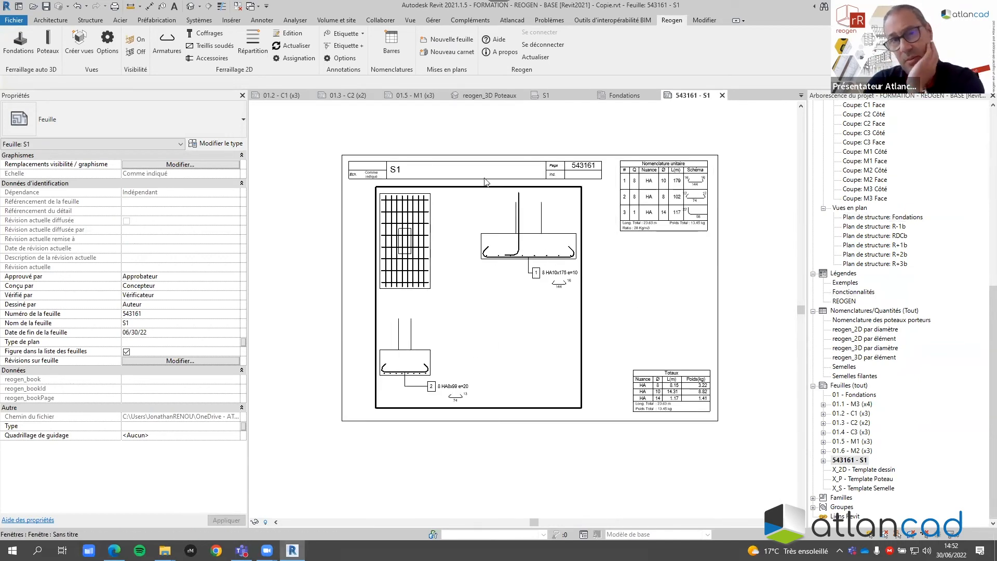
# - Add sheet 543161-S1 to the end of the 01-FONDATIONS sheet booklet
pyautogui.click(451, 51)
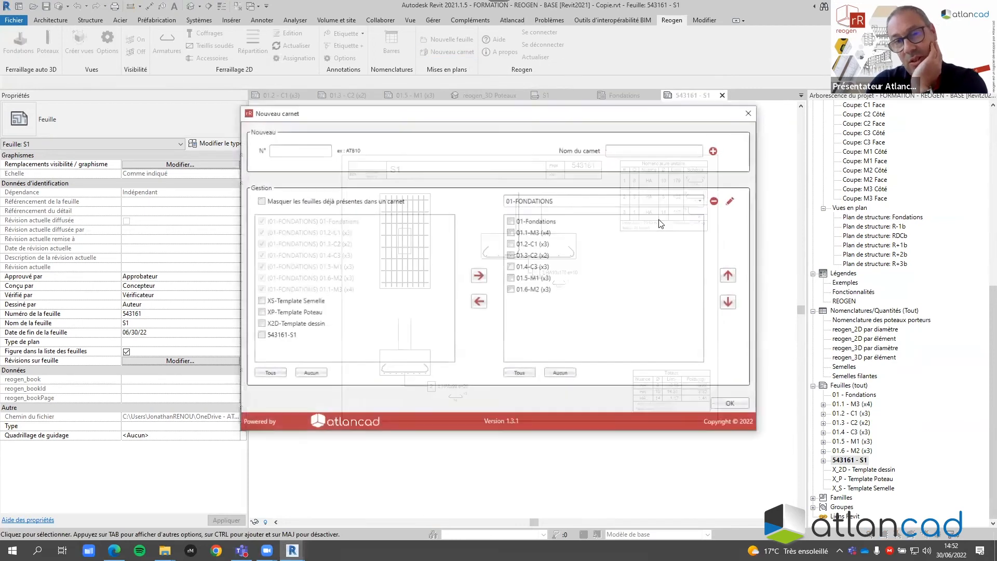
pyautogui.click(260, 336)
pyautogui.click(478, 276)
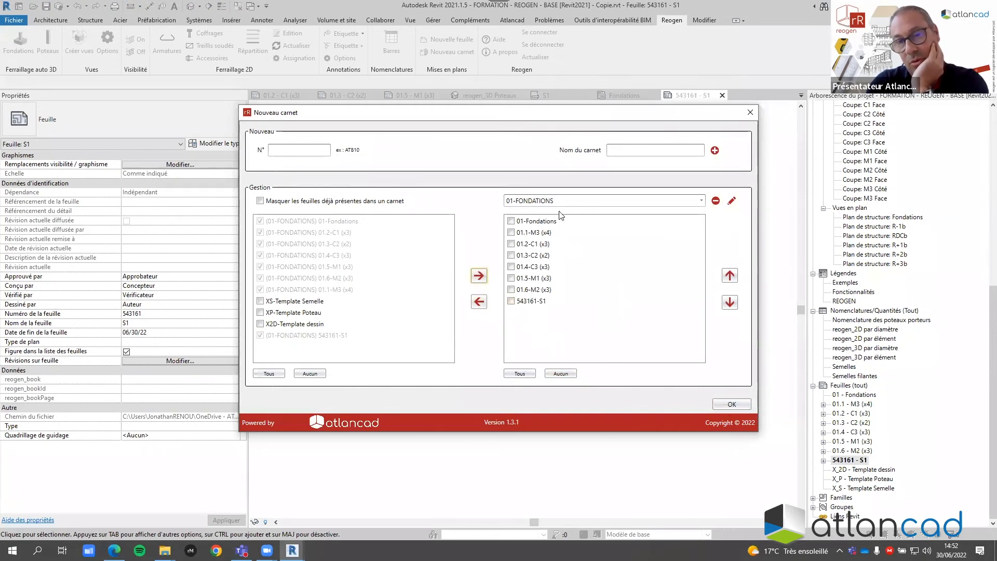
pyautogui.click(731, 404)
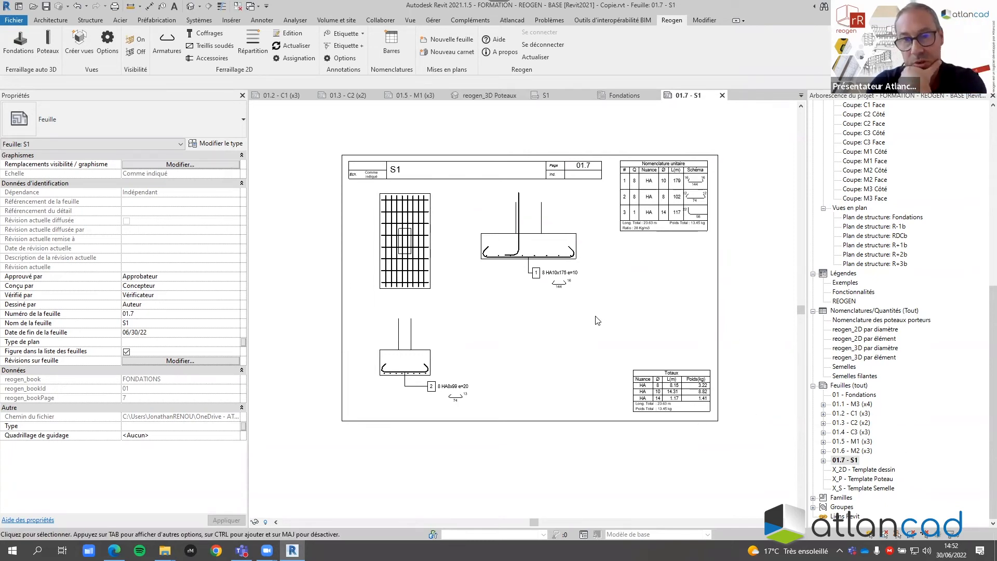
pyautogui.scroll(-2, 597, 321)
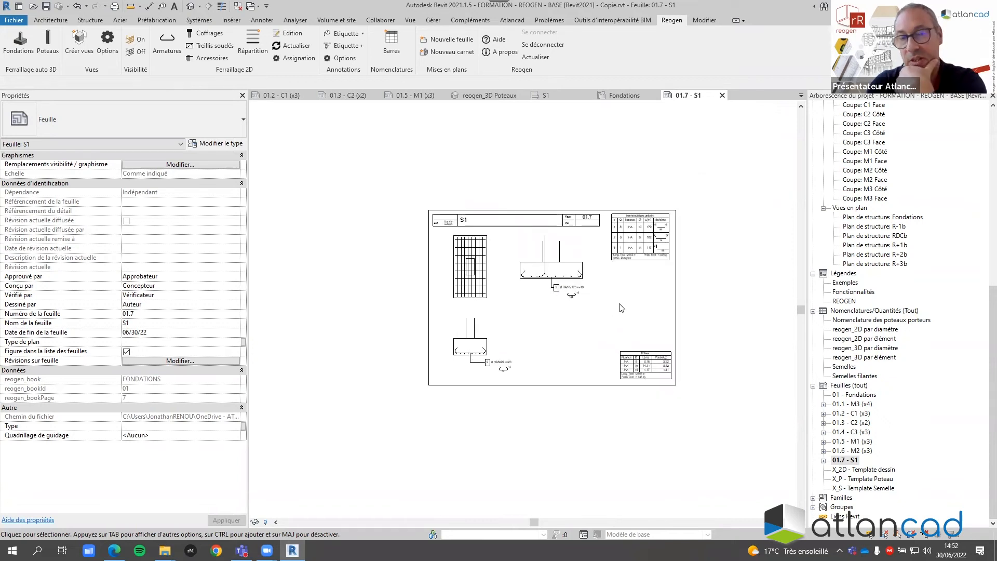
pyautogui.moveTo(611, 305); pyautogui.dragTo(550, 311, button='middle')
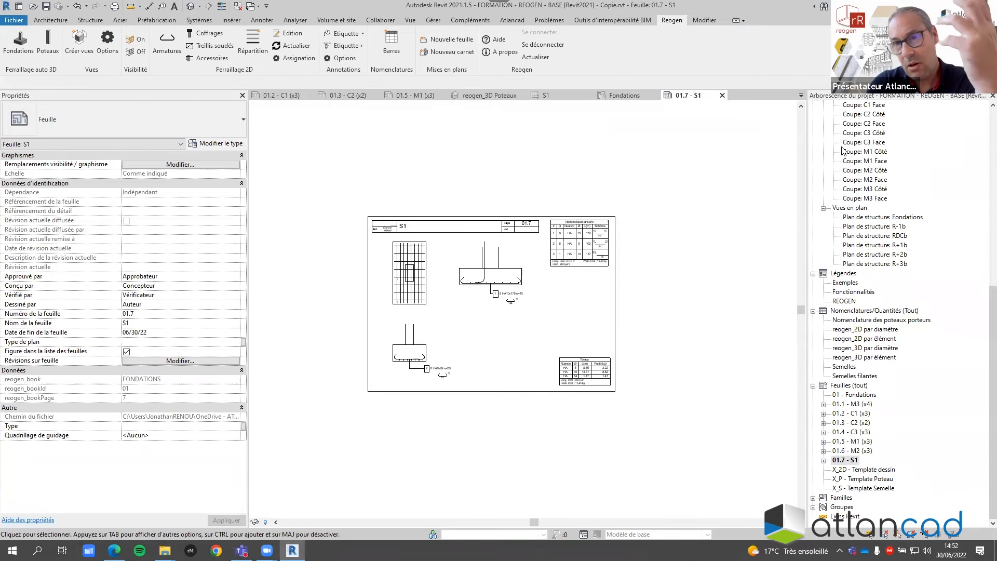
# - In the Fondations structural plan, copy footing S1 together with its column to a spot below and slightly left of the original
pyautogui.doubleClick(882, 220)
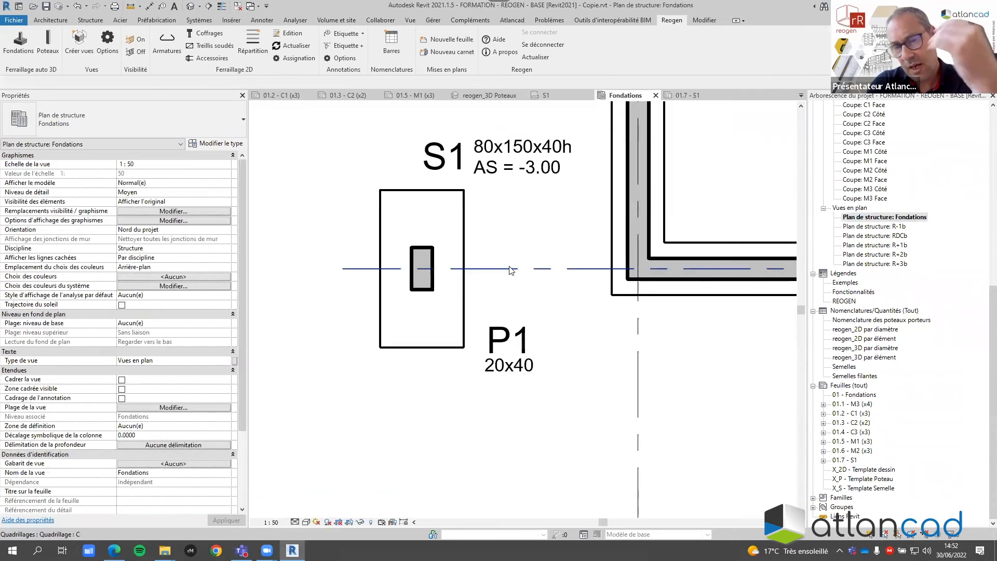
pyautogui.scroll(-2, 512, 273)
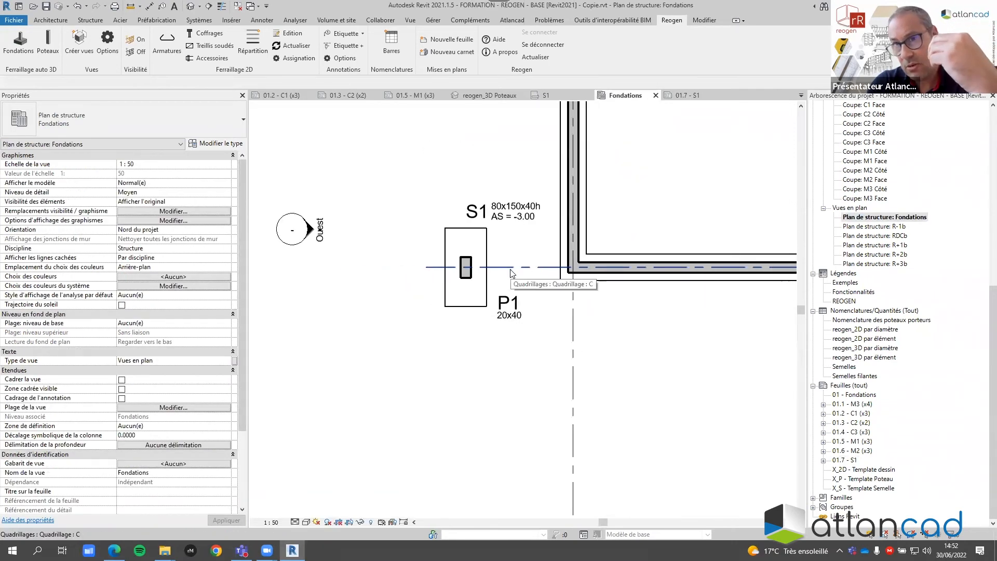
pyautogui.moveTo(430, 212); pyautogui.dragTo(495, 337)
pyautogui.keyDown('ctrl'); pyautogui.moveTo(470, 304); pyautogui.dragTo(444, 398); pyautogui.keyUp('ctrl')
pyautogui.scroll(3, 434, 324)
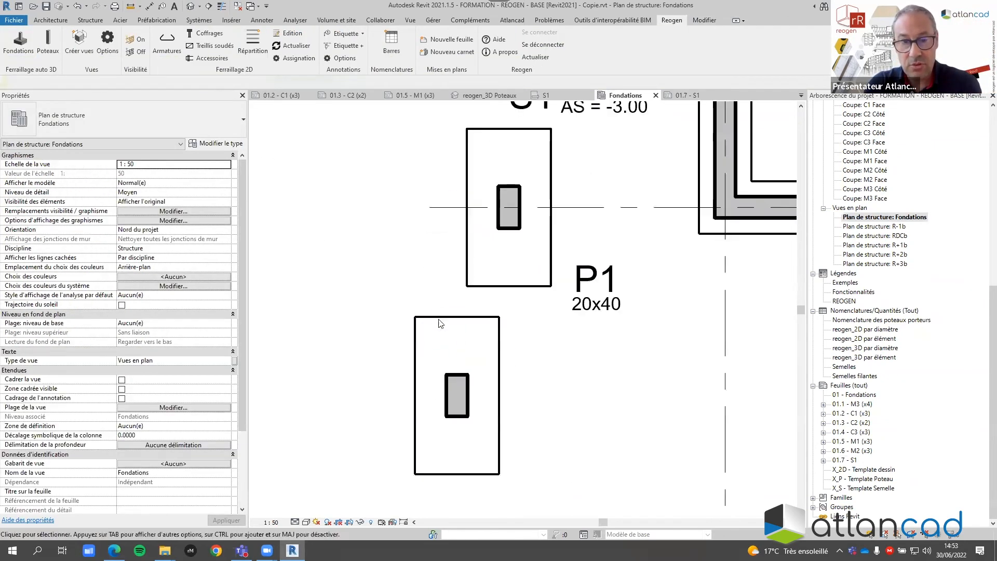
# - Set the copied footing's Identifiant to S2
pyautogui.click(438, 322)
pyautogui.click(143, 304)
pyautogui.write('S2')
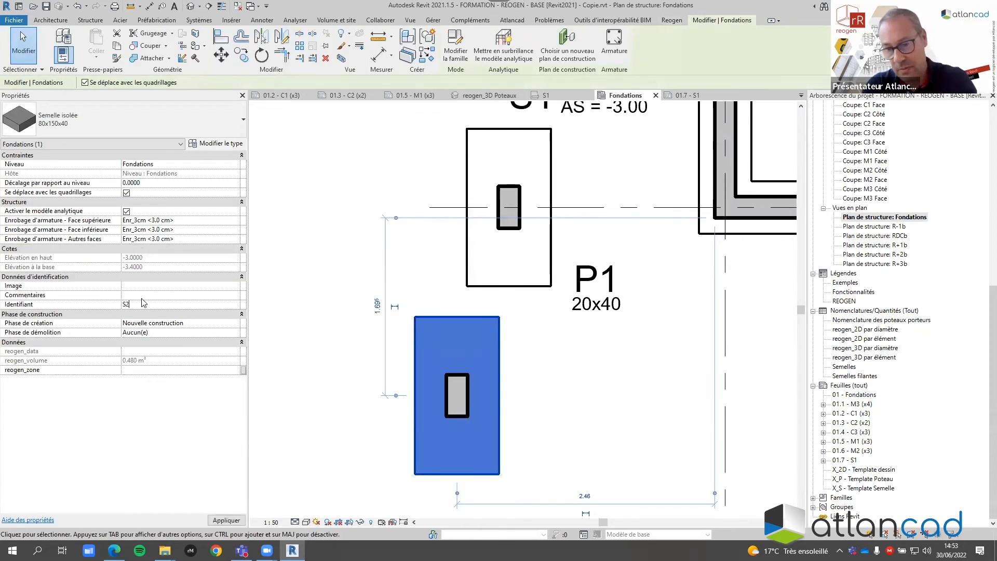
pyautogui.click(348, 336)
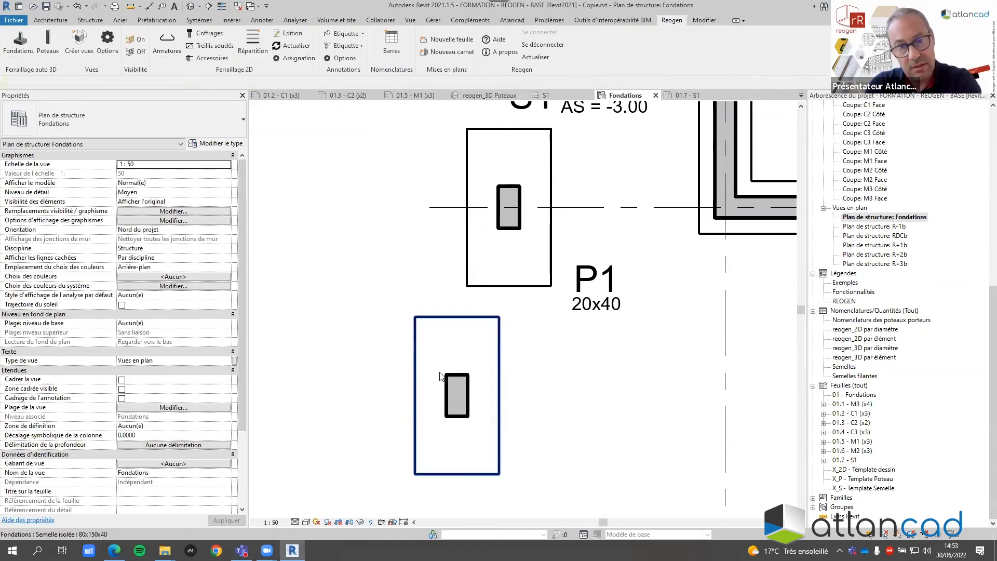
# - Set the Identifiant of the column on the copied footing to P1, accepting the duplicate value
pyautogui.click(457, 395)
pyautogui.click(173, 351)
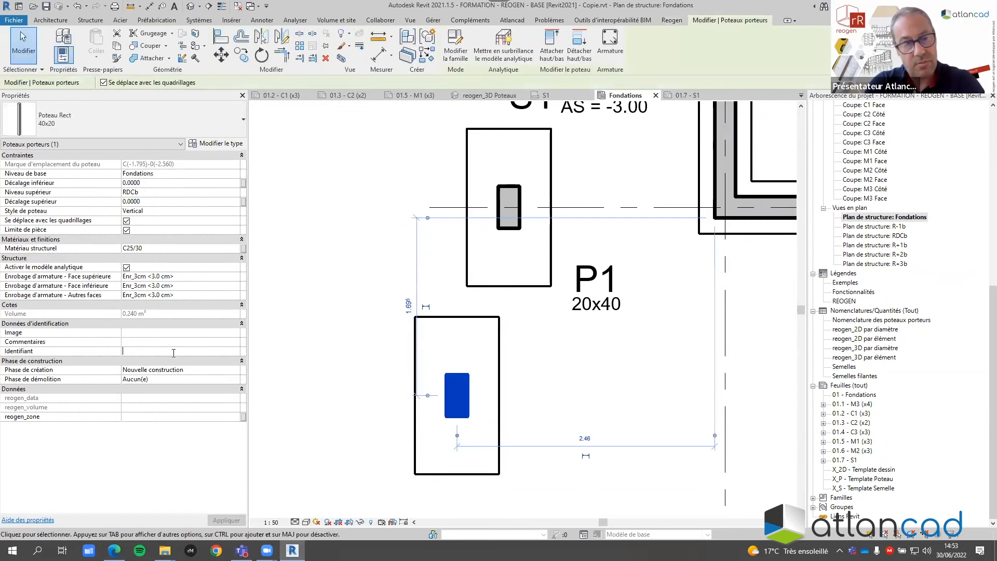
pyautogui.write('P1')
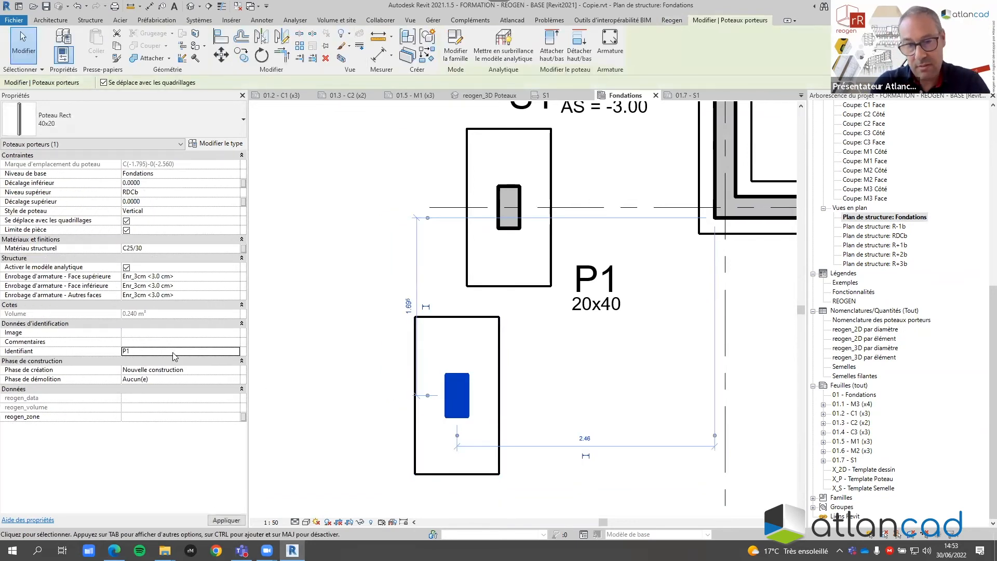
pyautogui.press('Return')
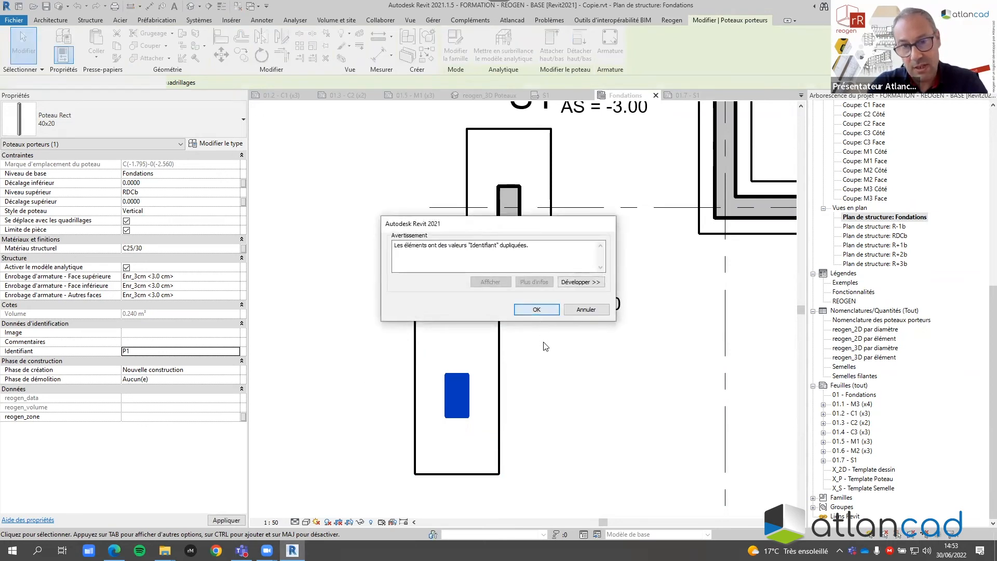
pyautogui.click(542, 315)
pyautogui.click(542, 372)
pyautogui.scroll(-3, 462, 338)
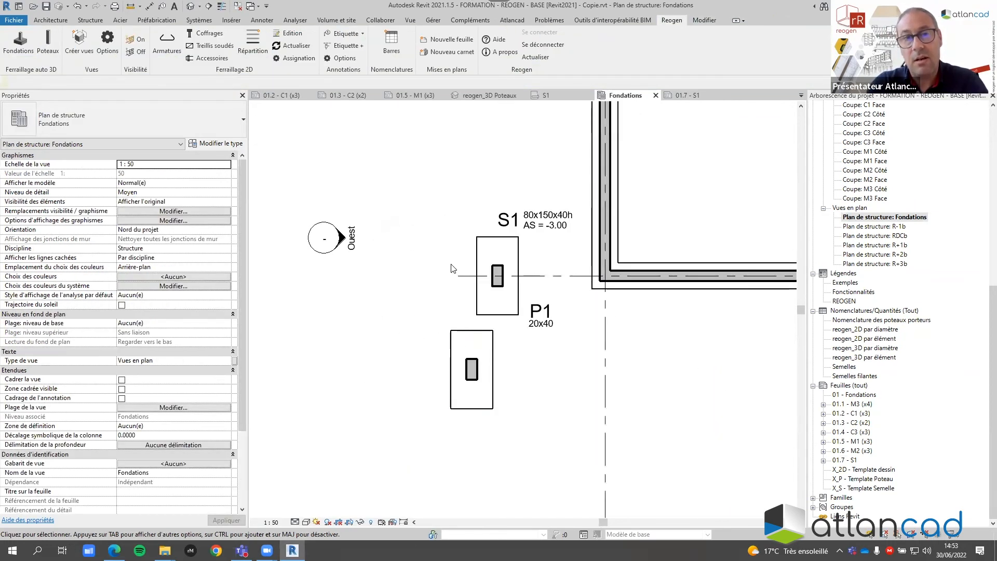
# - Start inserting views from the project file FORMATION - REOGEN - BIBLIO [Revit2021].rvt in the _Démo folder on the desktop
pyautogui.click(241, 20)
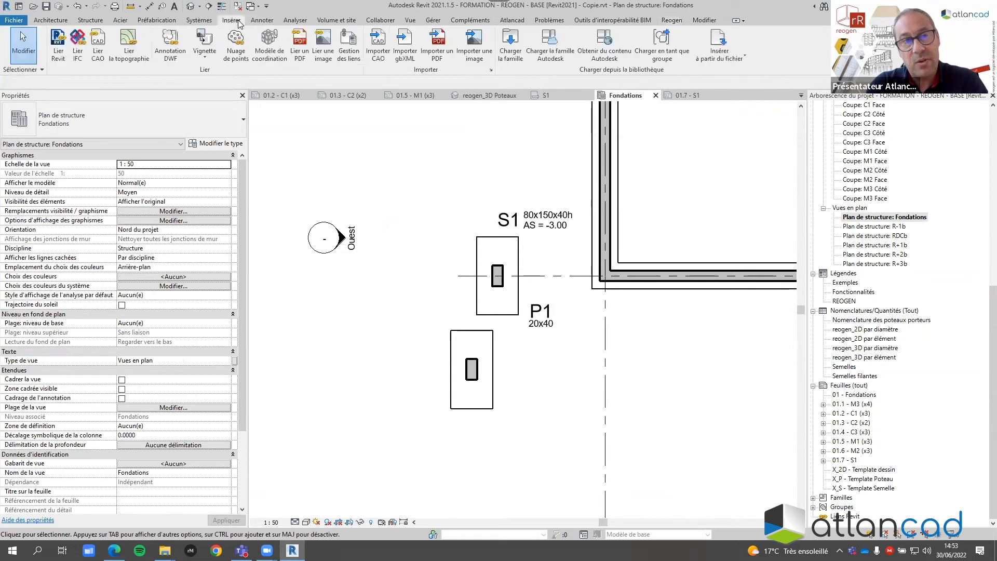
pyautogui.click(719, 53)
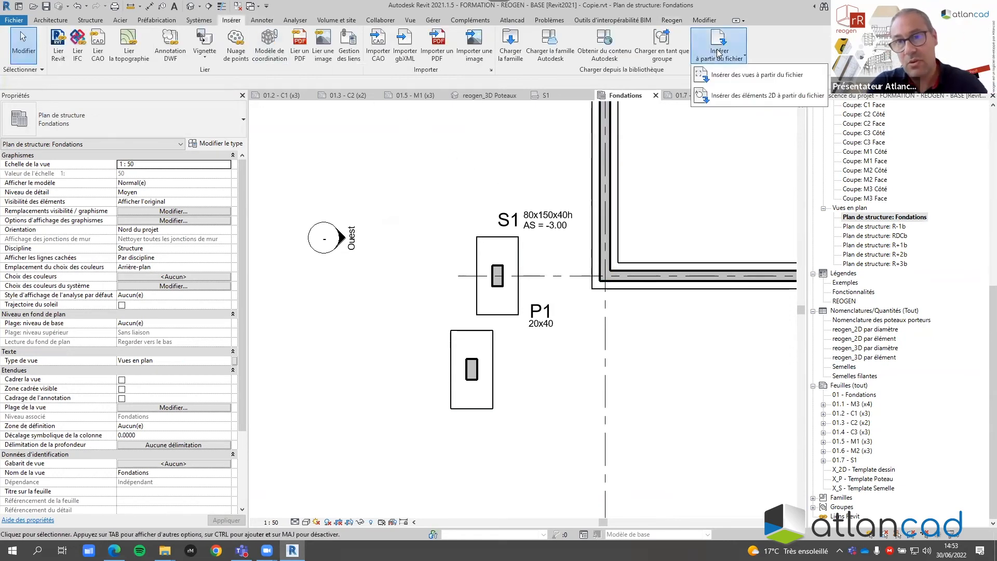
pyautogui.click(748, 80)
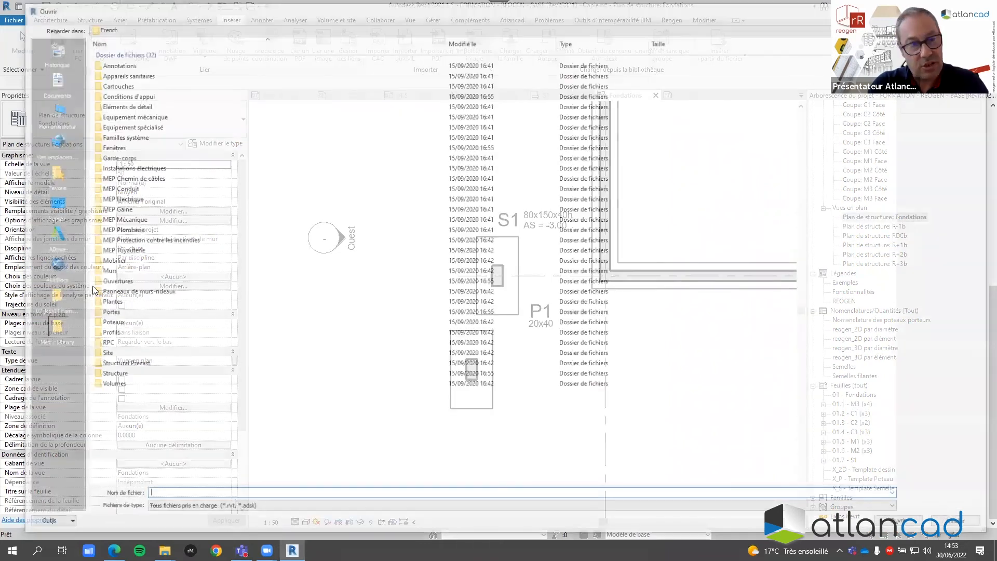
pyautogui.click(51, 205)
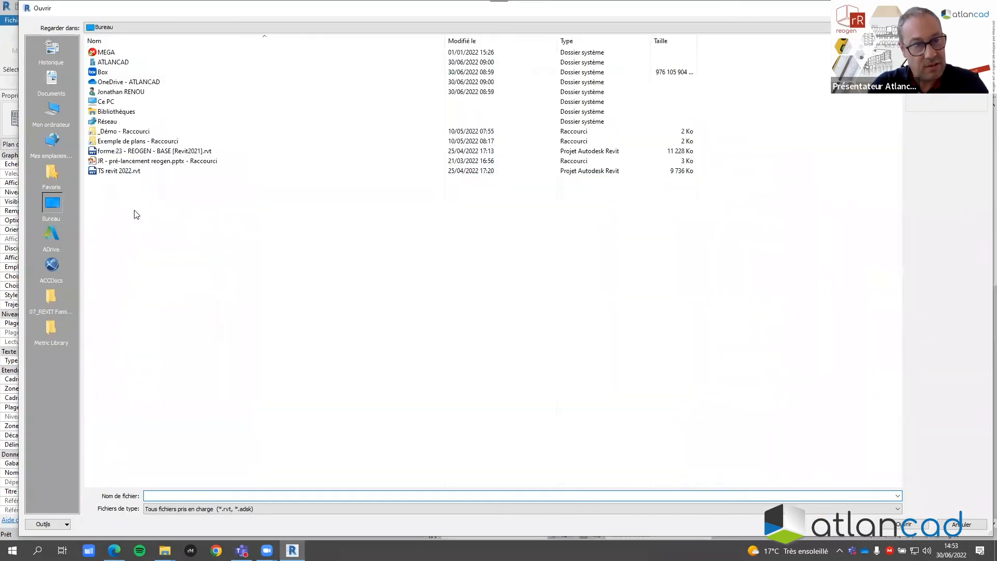
pyautogui.doubleClick(124, 133)
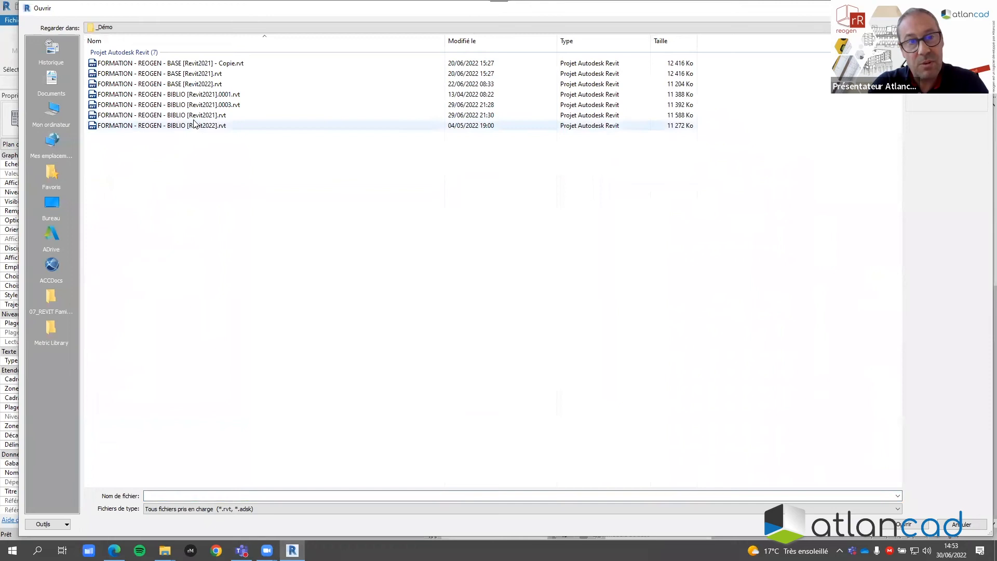
pyautogui.click(194, 119)
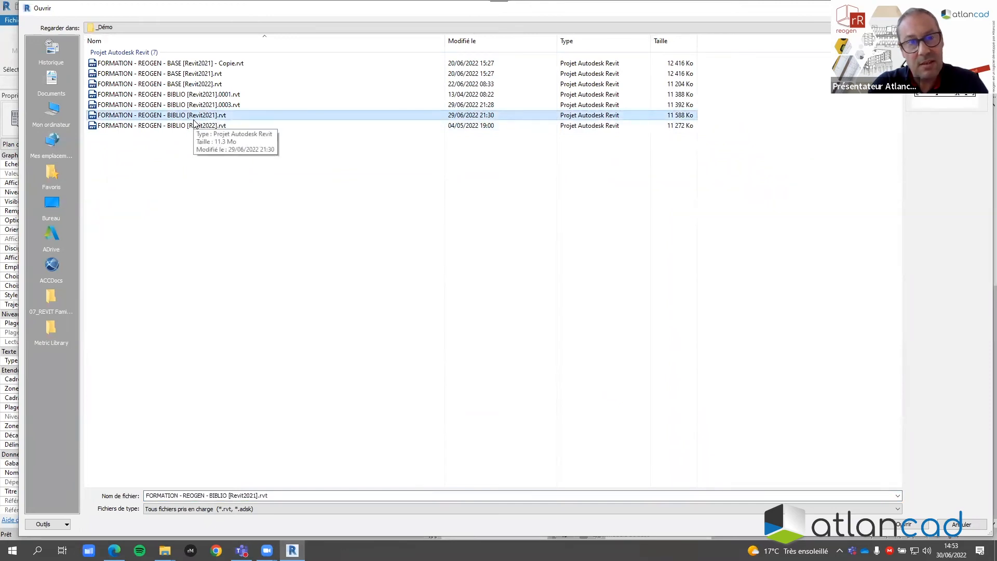
pyautogui.click(901, 525)
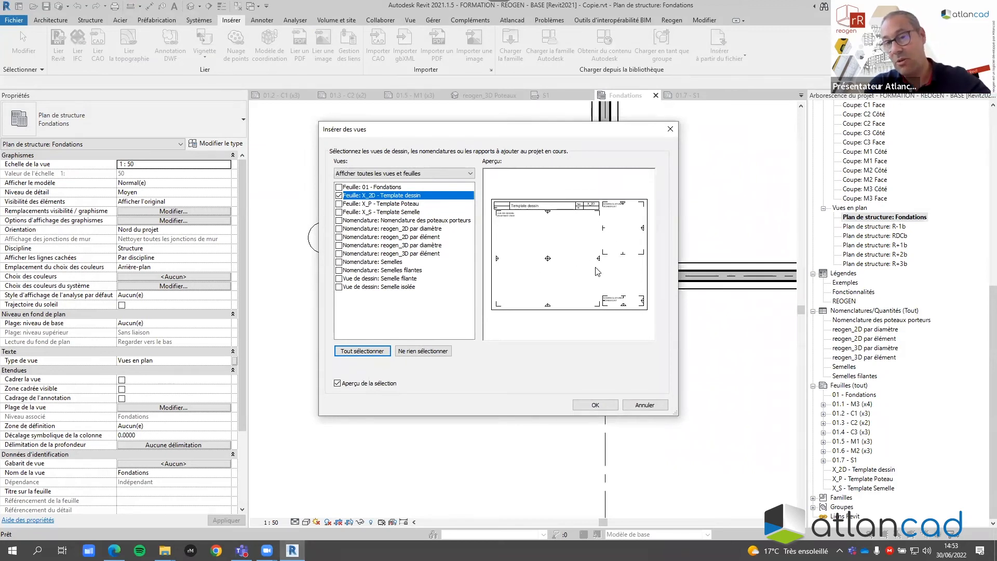
# - Insert only the drafting views Semelle filante and Semelle isolée from the library project, accepting the duplicate types
pyautogui.click(339, 195)
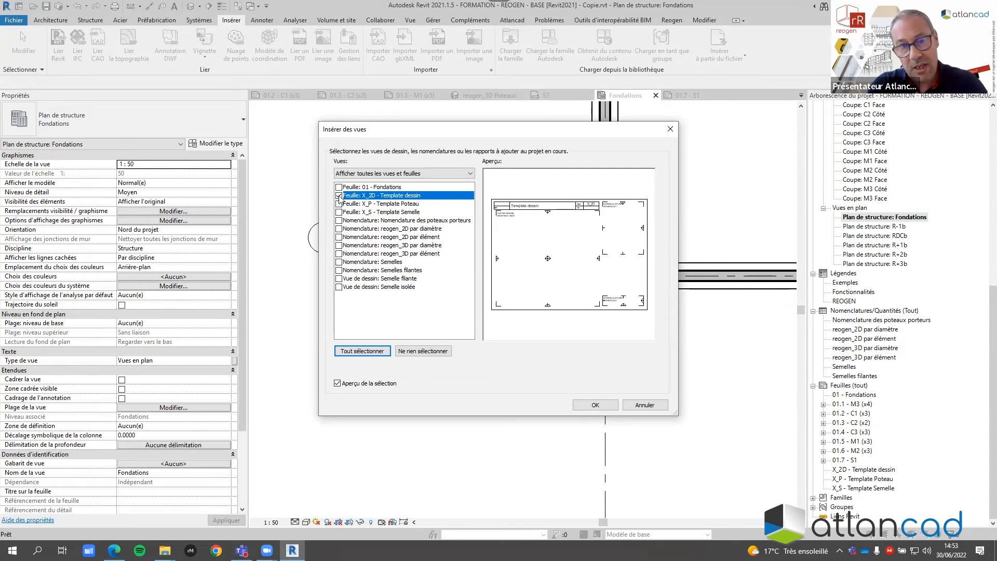
pyautogui.click(339, 229)
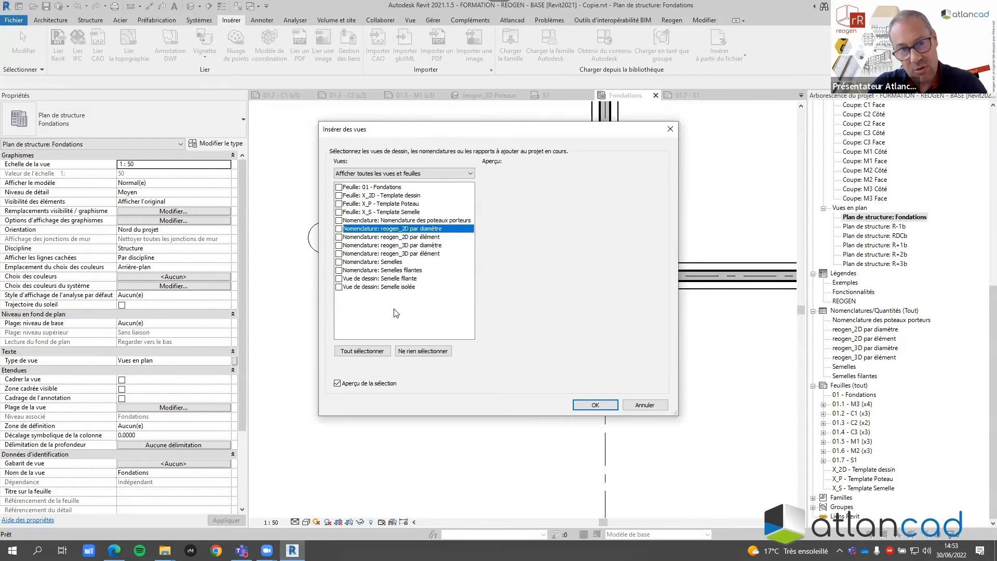
pyautogui.click(339, 287)
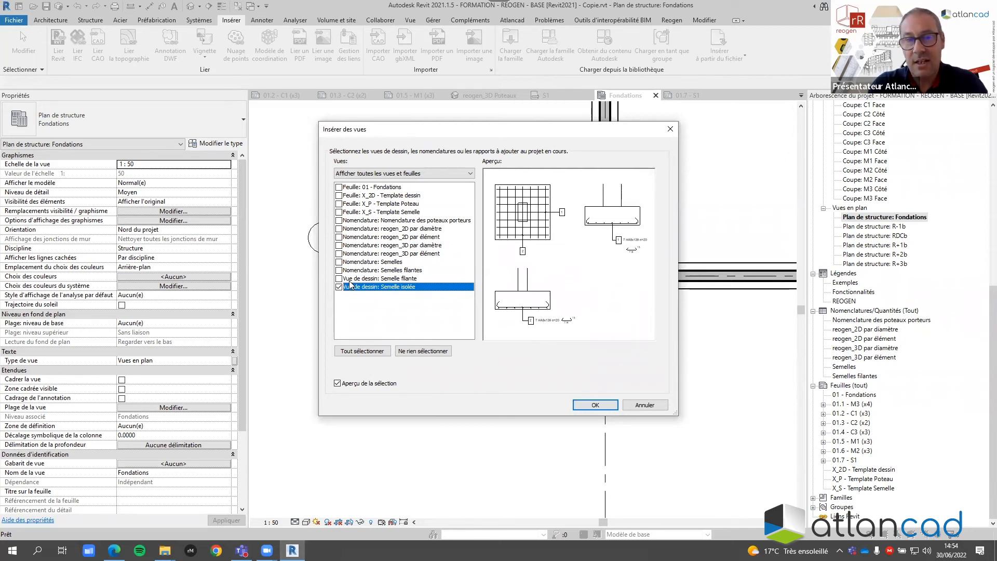
pyautogui.click(339, 279)
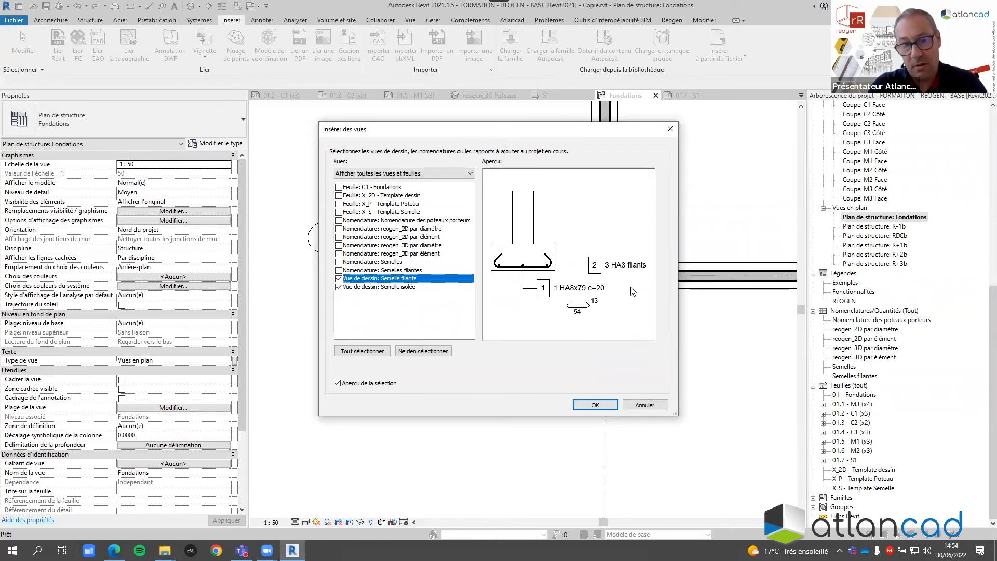
pyautogui.click(595, 406)
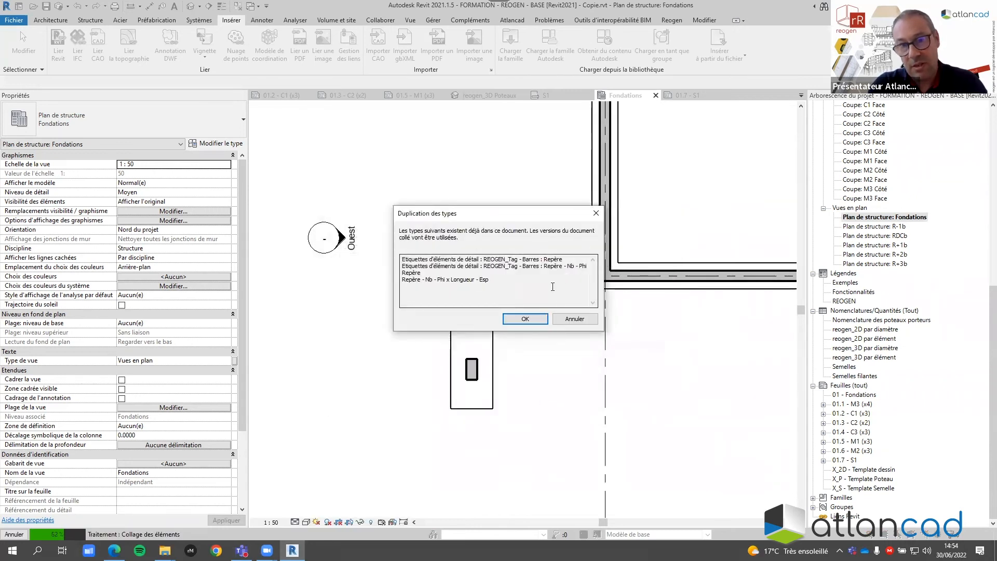
pyautogui.click(526, 320)
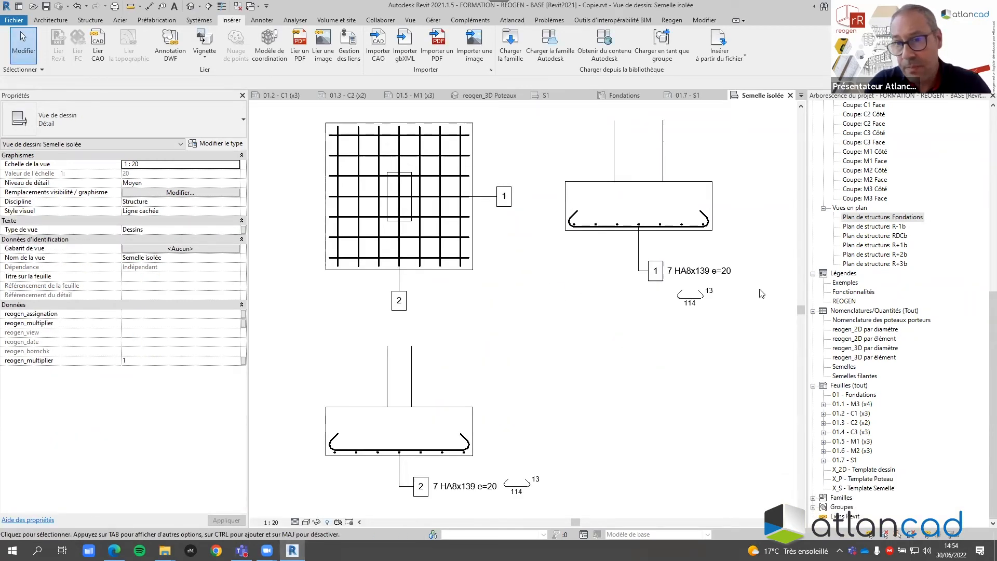
# - Open the inserted drafting view Semelle isolée and rename it S2
pyautogui.moveTo(992, 325); pyautogui.dragTo(981, 115)
pyautogui.click(883, 312)
pyautogui.click(893, 302)
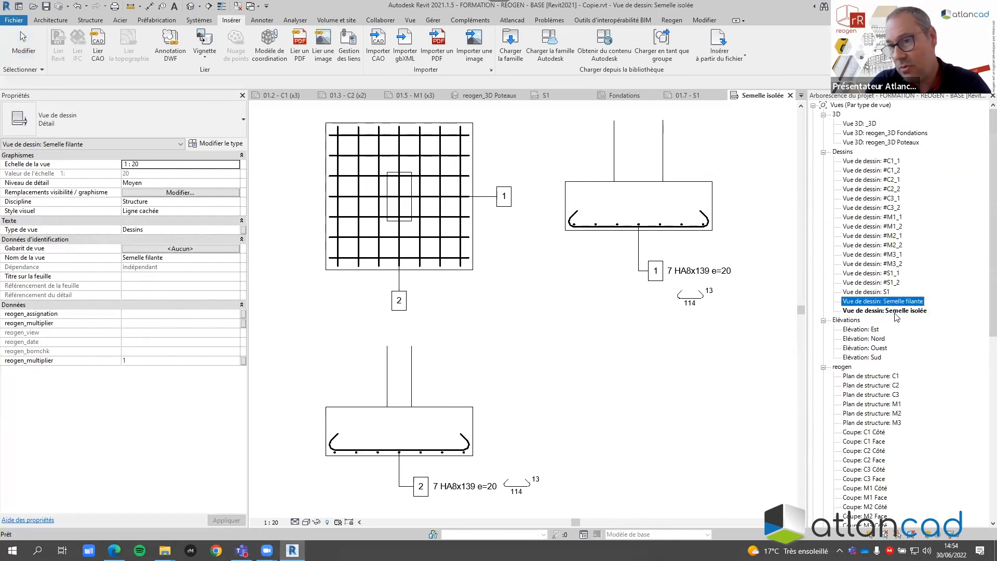
pyautogui.doubleClick(881, 312)
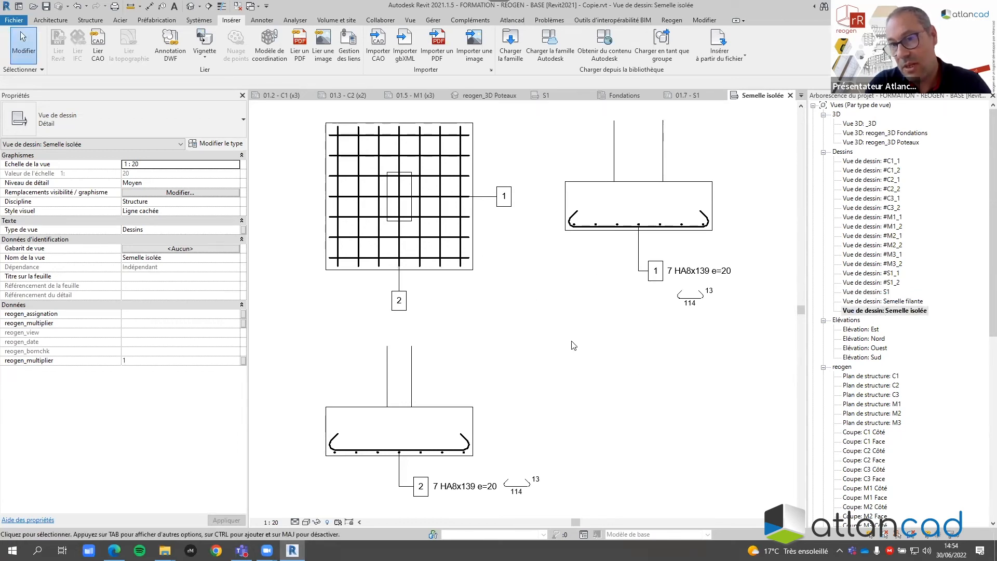
pyautogui.scroll(-3, 569, 338)
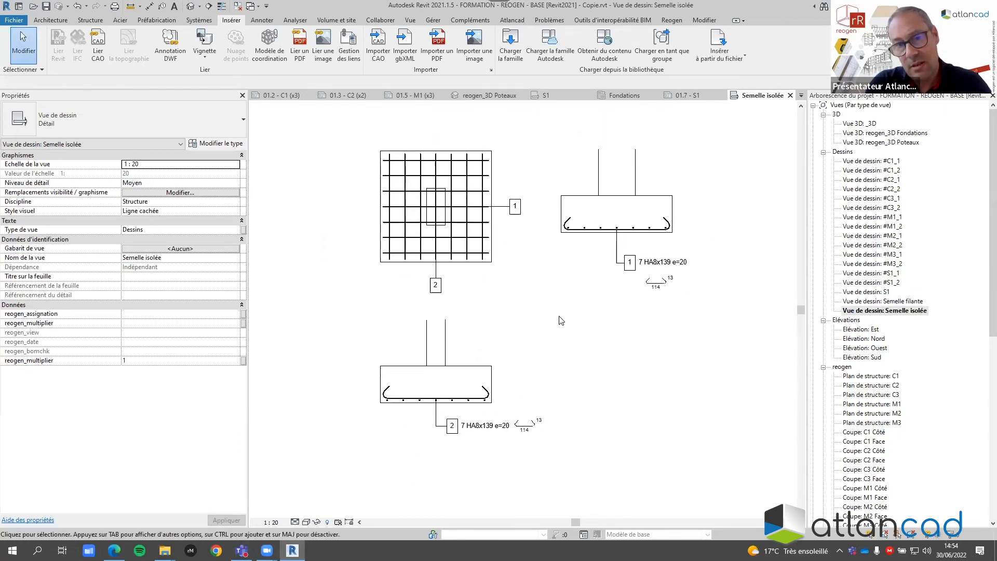
pyautogui.click(181, 257)
pyautogui.write('S2')
pyautogui.press('Return')
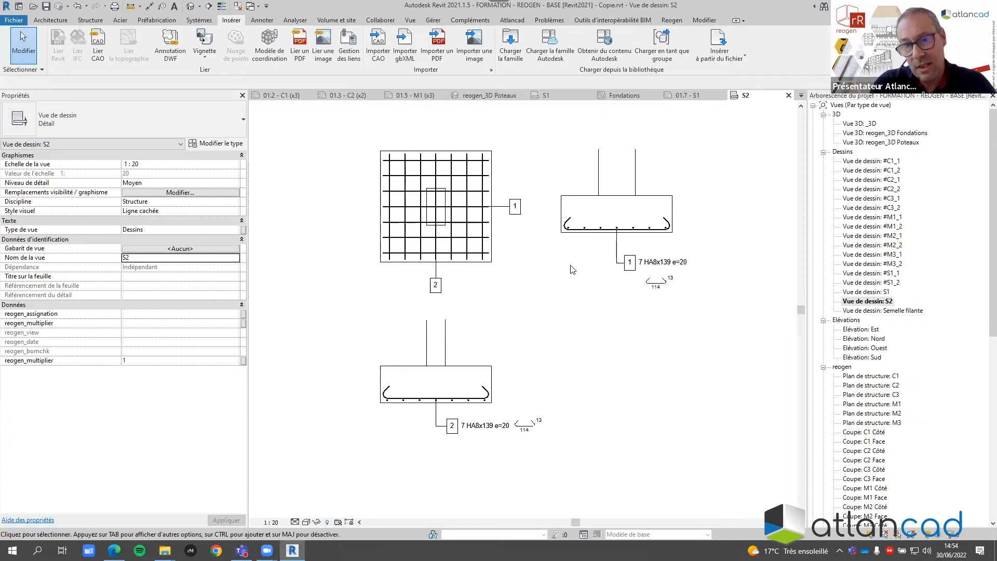
# - Set the Identifiant of all detail items in view S2 to S2, accepting the duplicate values, and update the view with reogen
pyautogui.moveTo(577, 223); pyautogui.dragTo(468, 394)
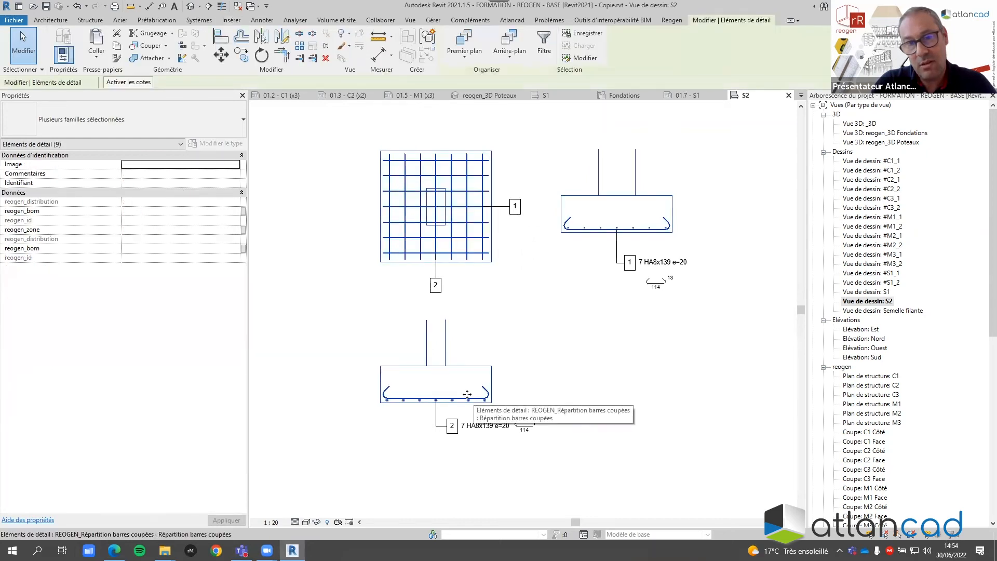
pyautogui.click(147, 182)
pyautogui.write('S2')
pyautogui.press('Return')
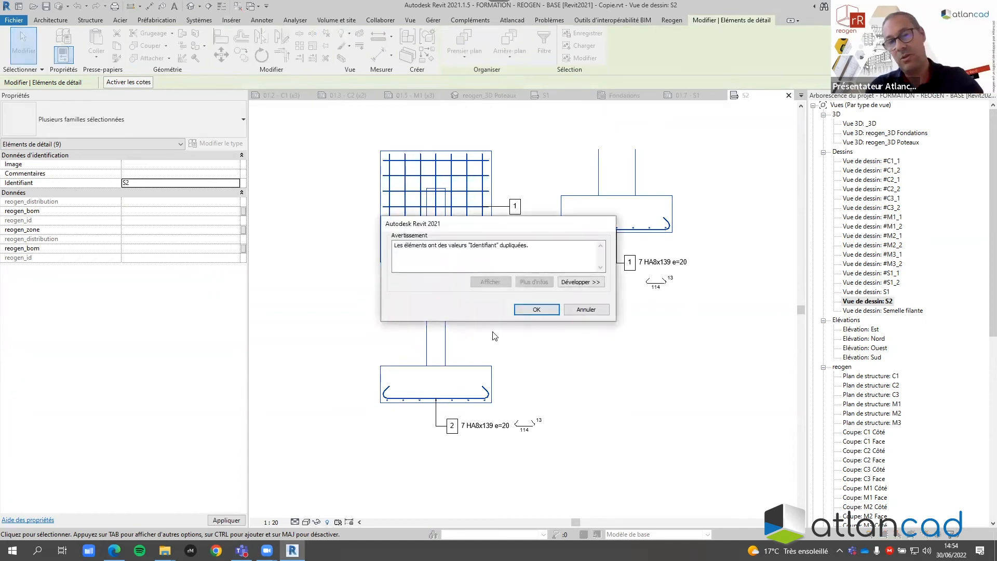
pyautogui.click(537, 310)
pyautogui.click(527, 325)
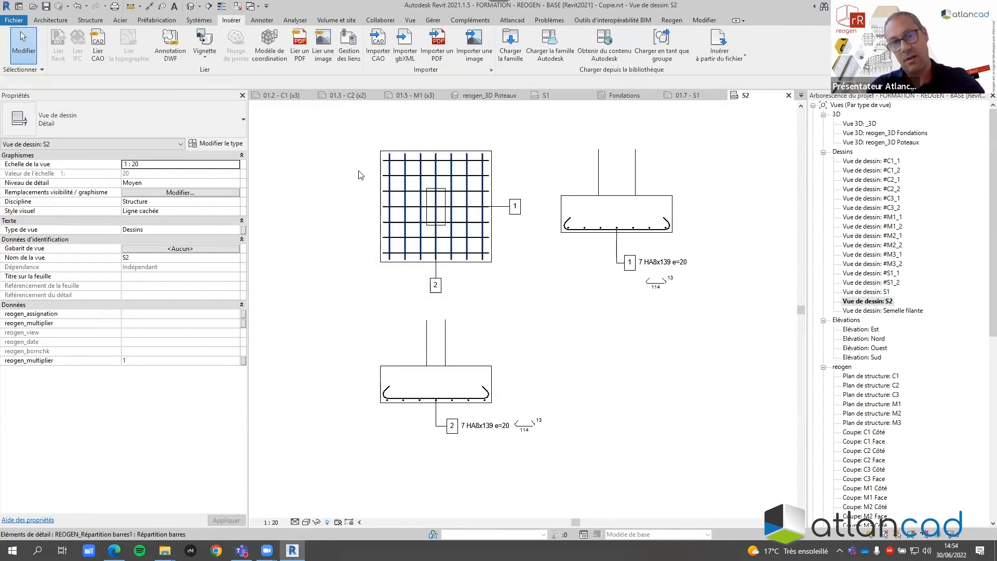
pyautogui.click(661, 22)
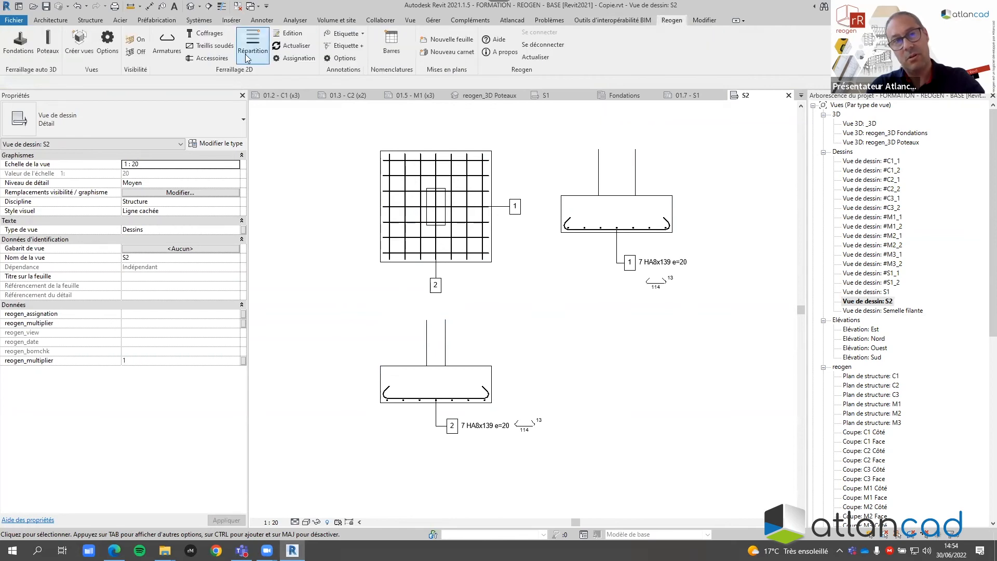
pyautogui.click(287, 46)
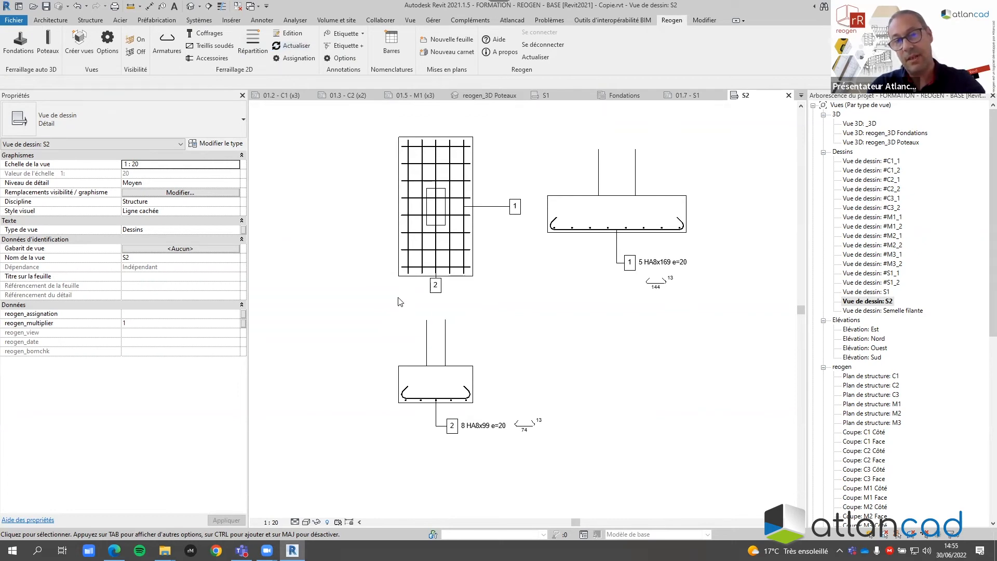
# - Inspect the available types for bar 1 in the wider footing section without changing its type
pyautogui.scroll(3, 571, 239)
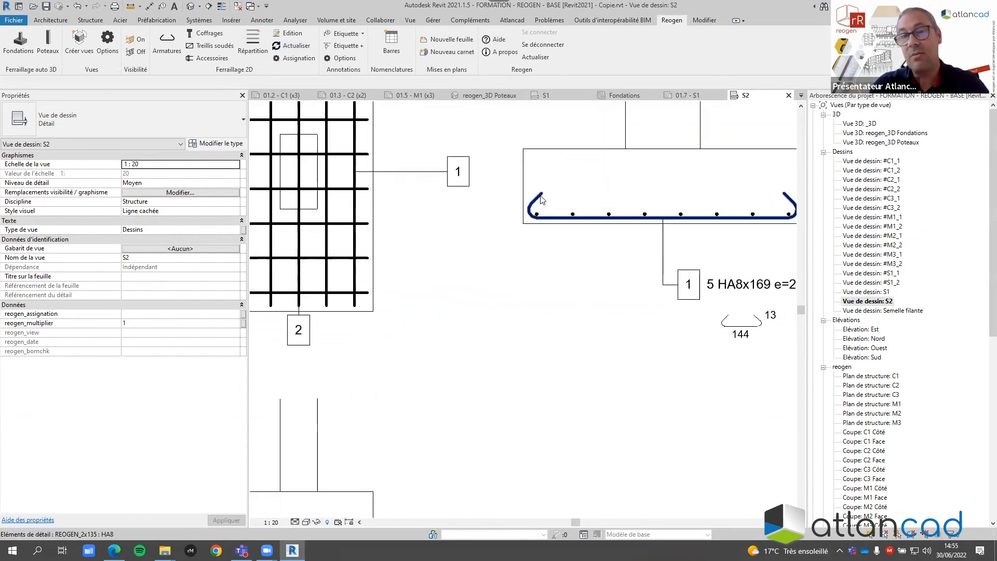
pyautogui.click(535, 217)
pyautogui.click(70, 117)
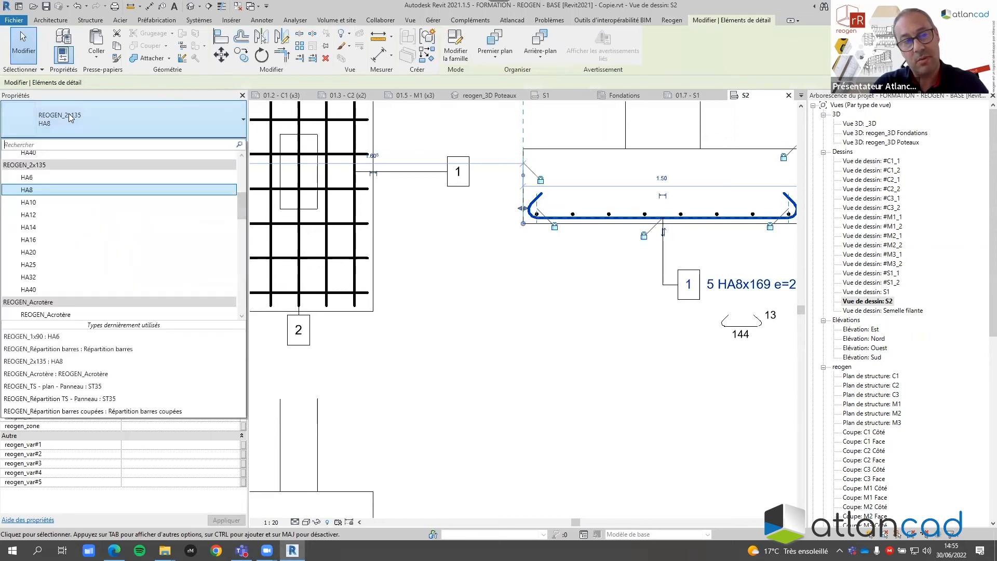
pyautogui.click(70, 114)
pyautogui.click(519, 382)
pyautogui.scroll(-3, 502, 340)
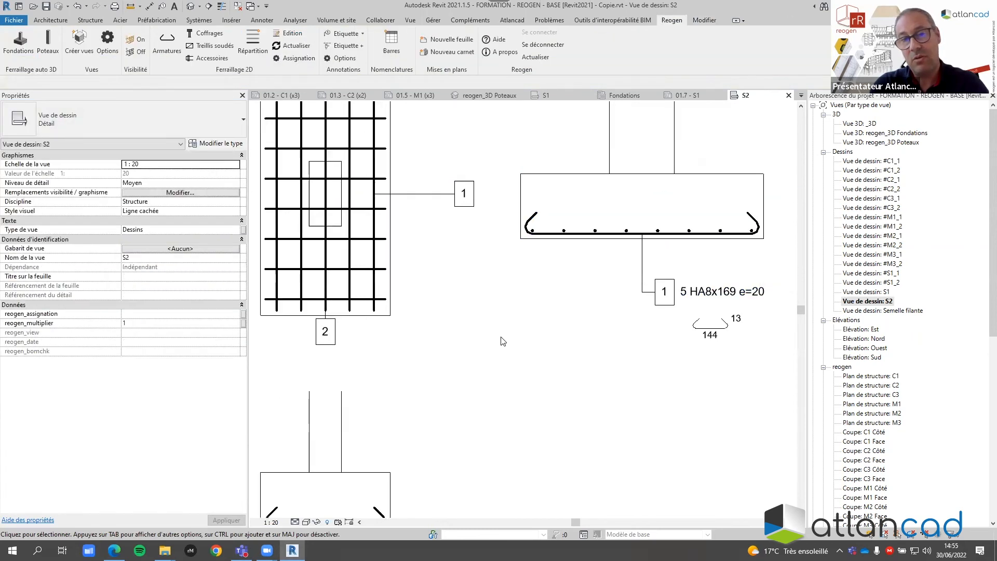
# - Use the reogen Assignation command to assign bar 1 to the footing outline in the wider section
pyautogui.click(309, 59)
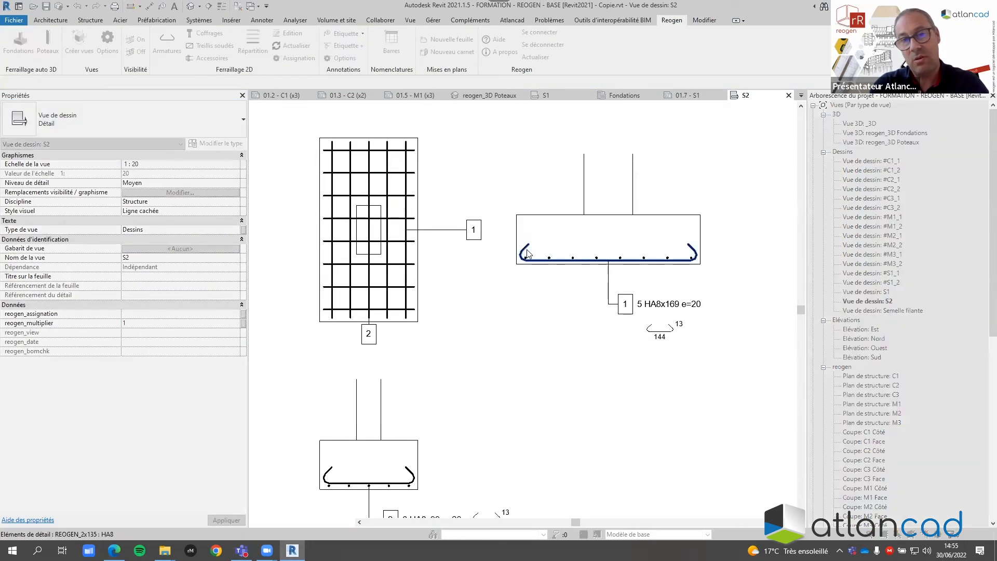
pyautogui.click(529, 254)
pyautogui.click(563, 216)
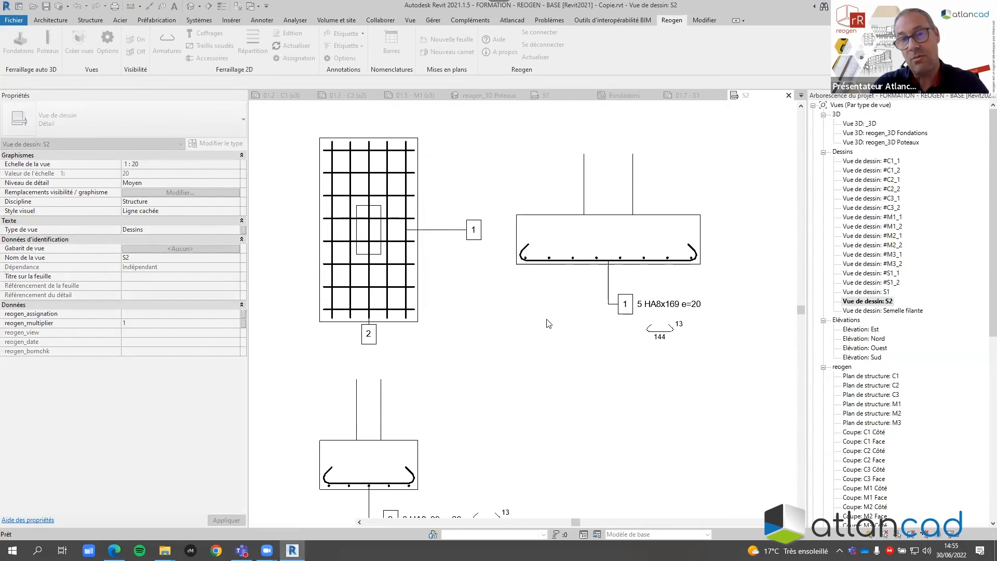
pyautogui.scroll(-2, 467, 333)
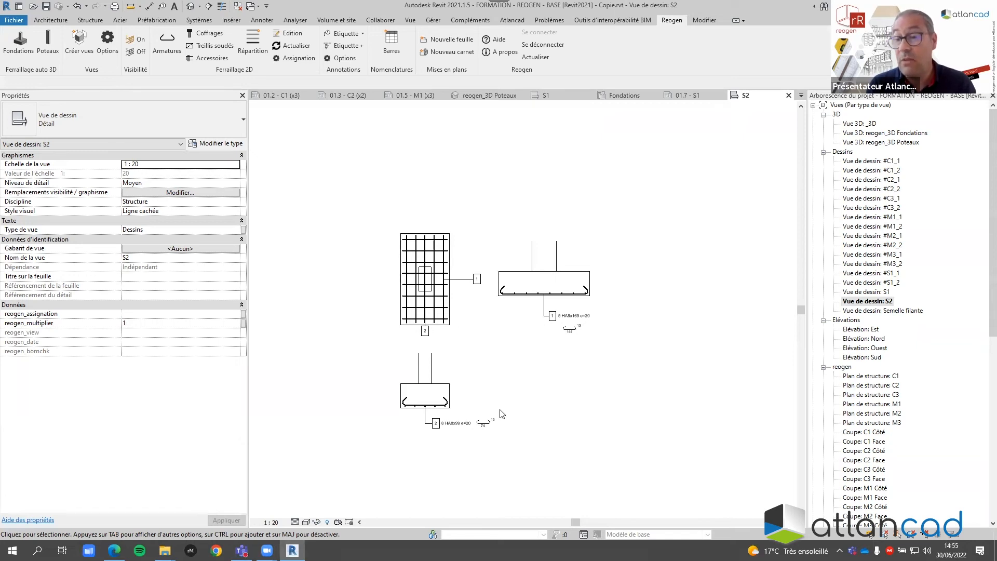
# - Examine the properties of bar 1 in the wider section of footing S2
pyautogui.scroll(5, 509, 281)
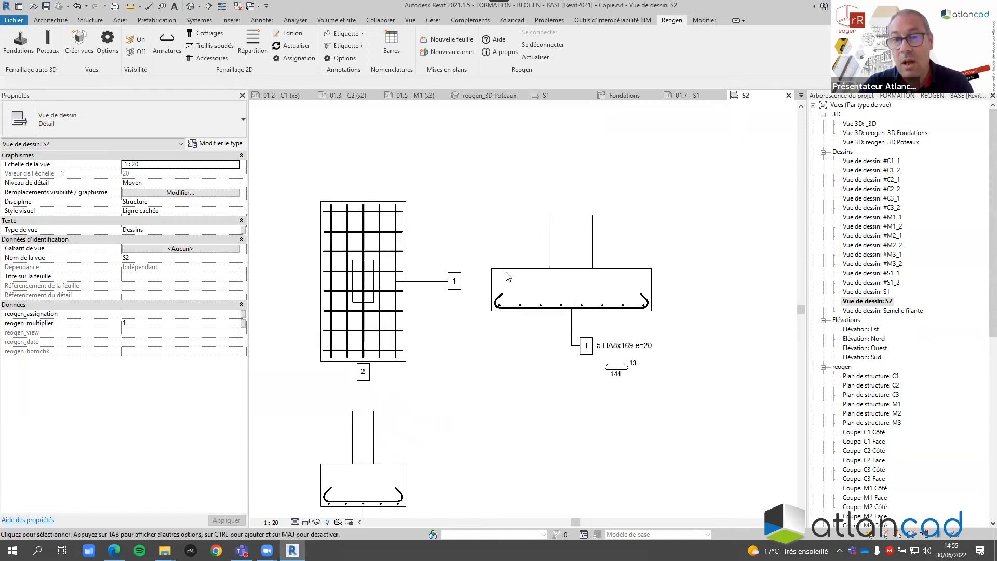
pyautogui.click(496, 326)
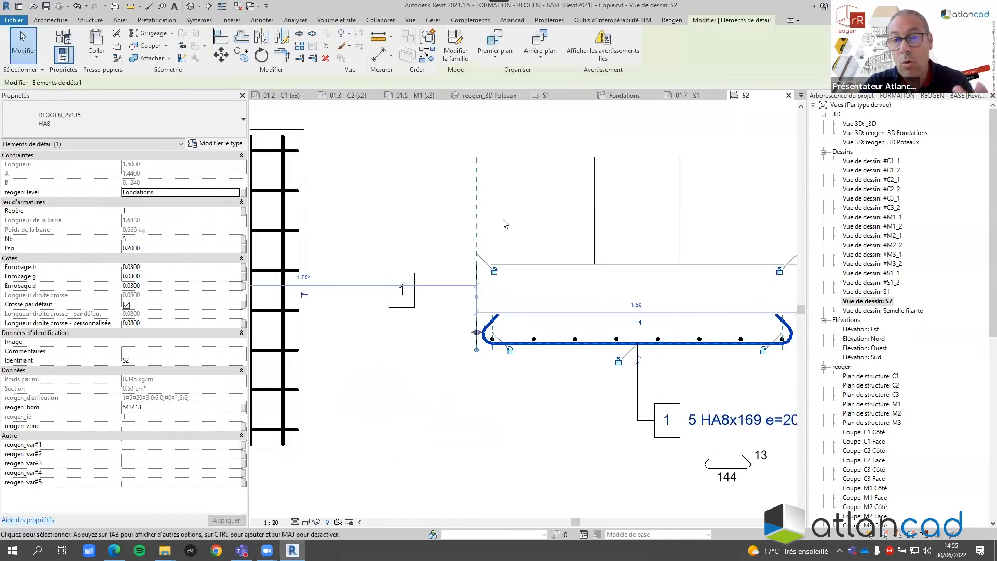
pyautogui.scroll(-1, 580, 312)
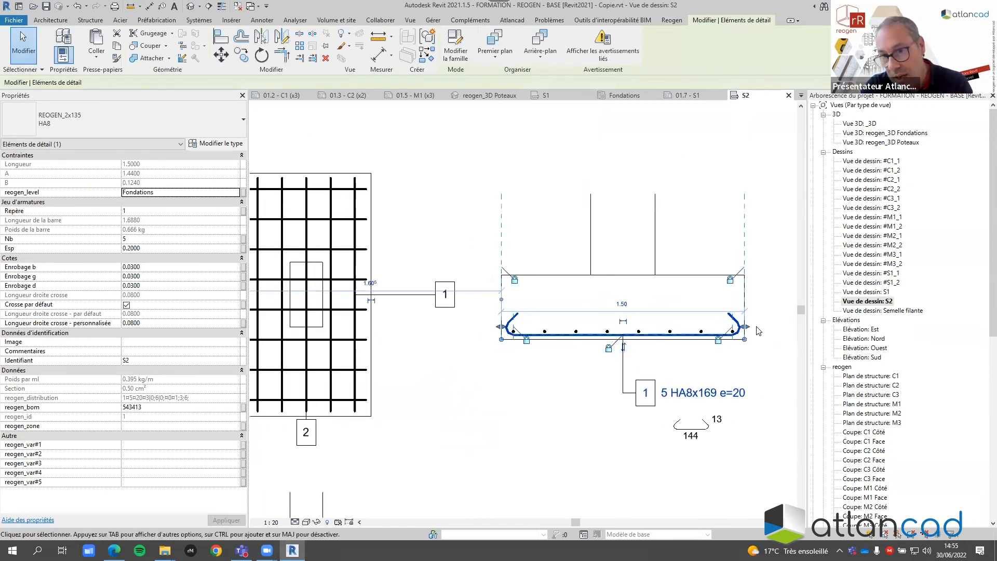
pyautogui.click(539, 401)
pyautogui.scroll(-3, 539, 401)
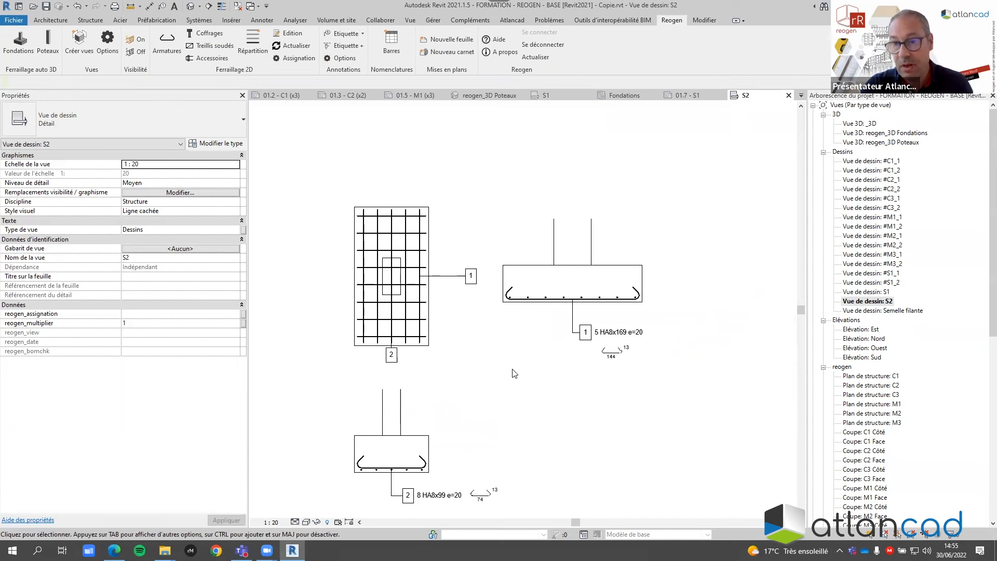
# - Open the drafting view Semelle filante and examine the bar 1 properties, including its reogen_var#1 formula
pyautogui.doubleClick(877, 312)
pyautogui.scroll(-4, 586, 202)
pyautogui.moveTo(606, 201); pyautogui.dragTo(639, 215, button='middle')
pyautogui.click(551, 279)
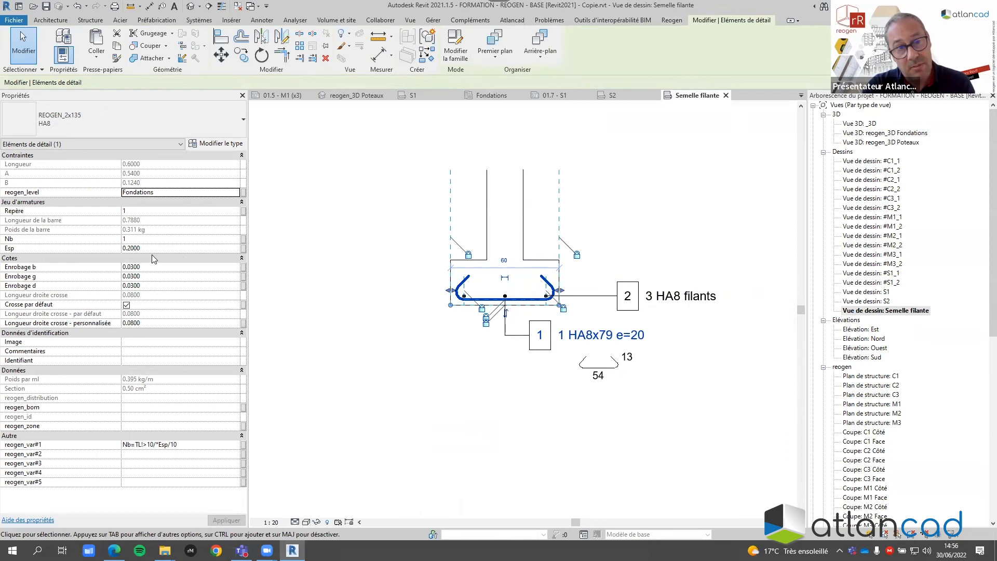
pyautogui.click(362, 346)
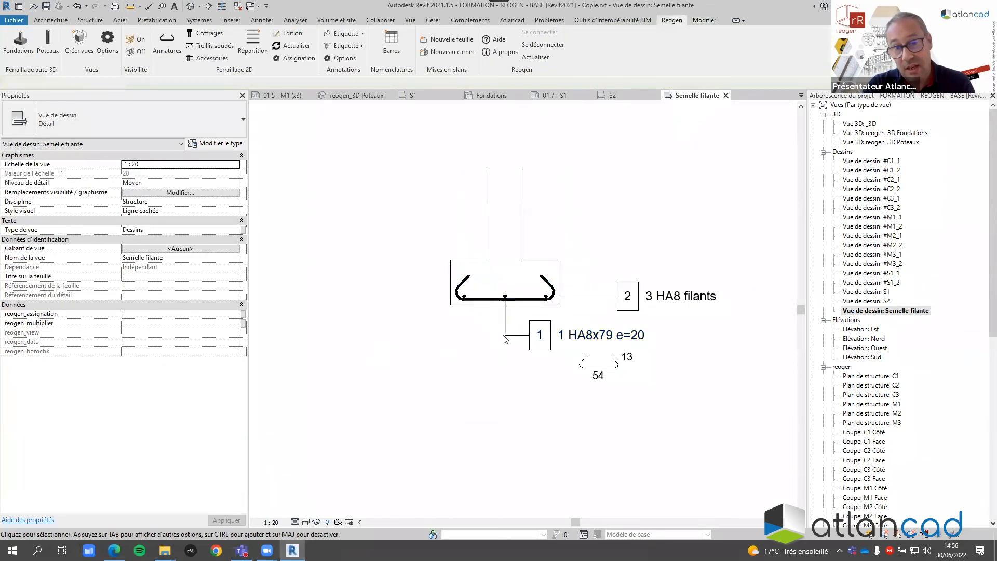
pyautogui.click(504, 305)
pyautogui.click(327, 266)
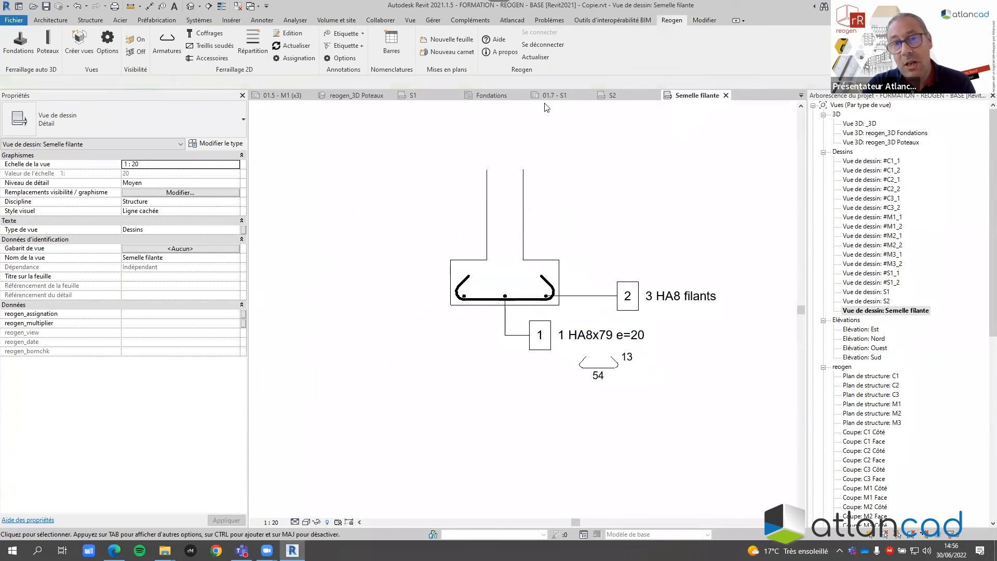
# - Open the _3D view and check the Identifiant of the strip footing under the long facade
pyautogui.doubleClick(872, 124)
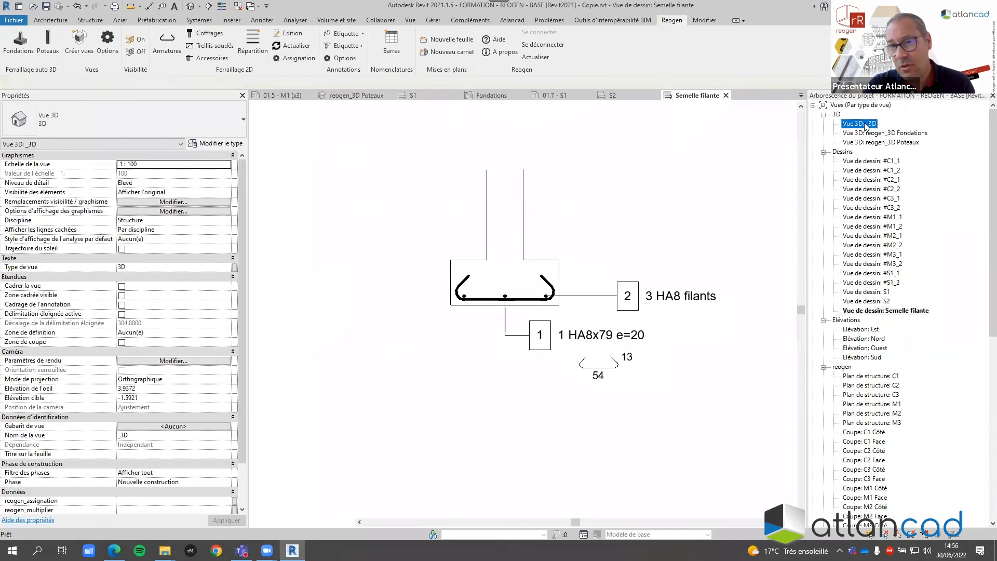
pyautogui.click(564, 438)
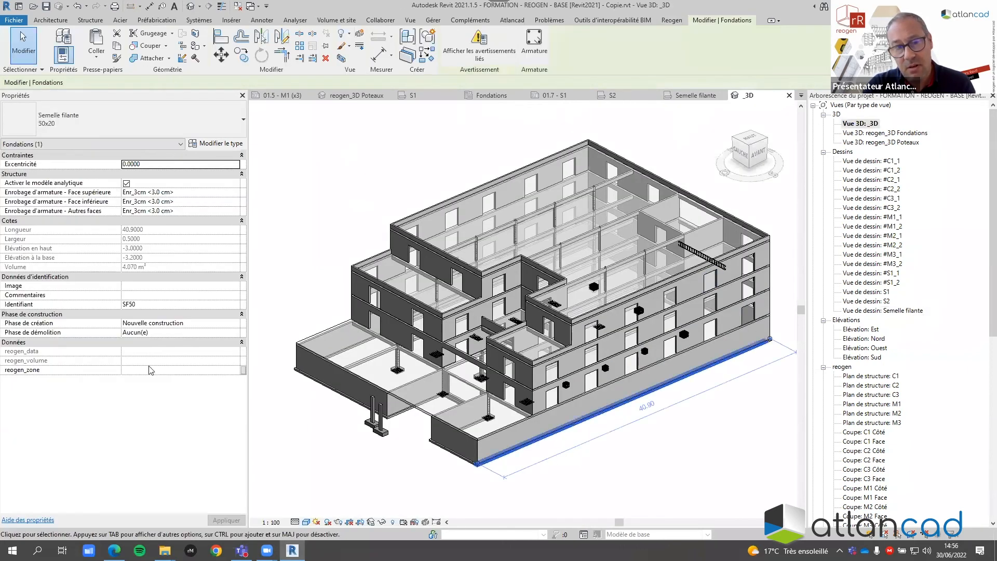
pyautogui.click(396, 458)
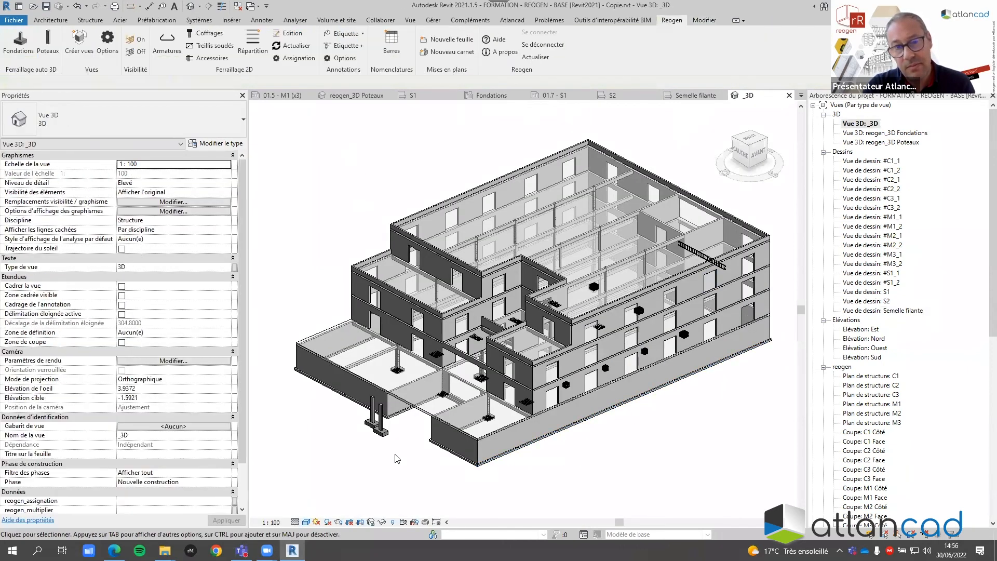
# - Return to the drafting view Semelle filante and rename it SF50
pyautogui.click(694, 97)
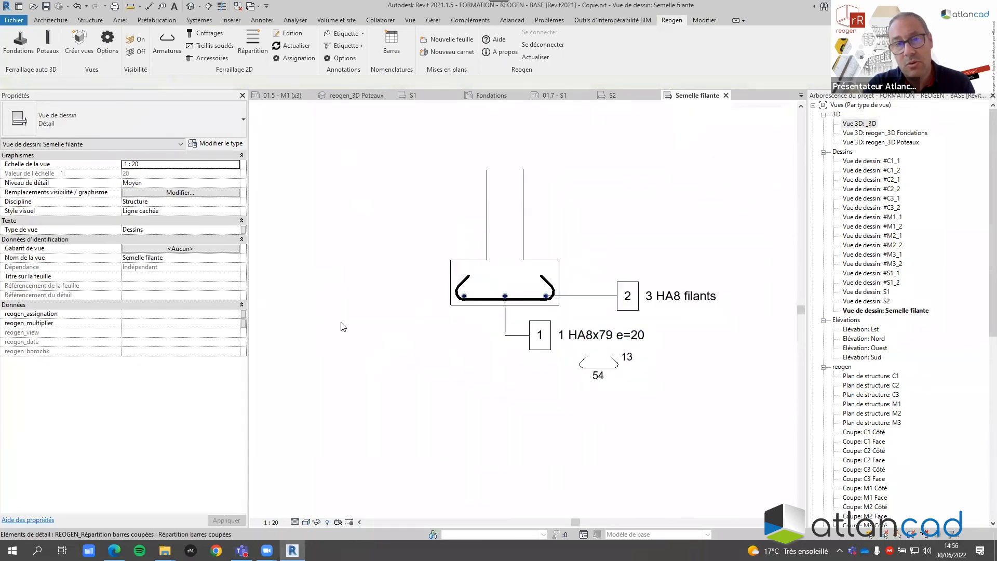
pyautogui.click(190, 258)
pyautogui.write('SF50')
pyautogui.press('Return')
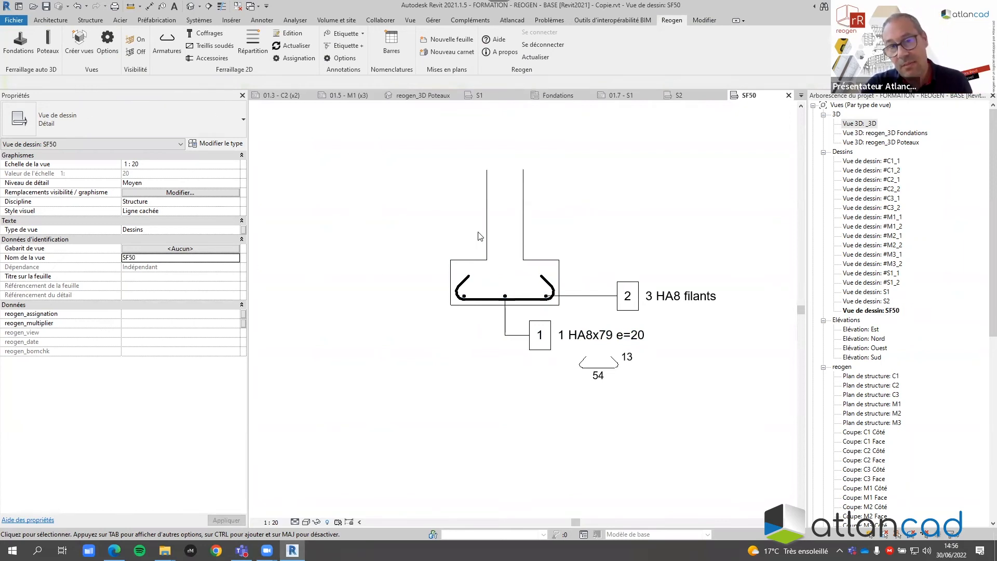
# - Set the Identifiant of the strip footing's detail items to SF50, accepting the duplicate values, and update the view with reogen
pyautogui.moveTo(478, 232); pyautogui.dragTo(411, 342)
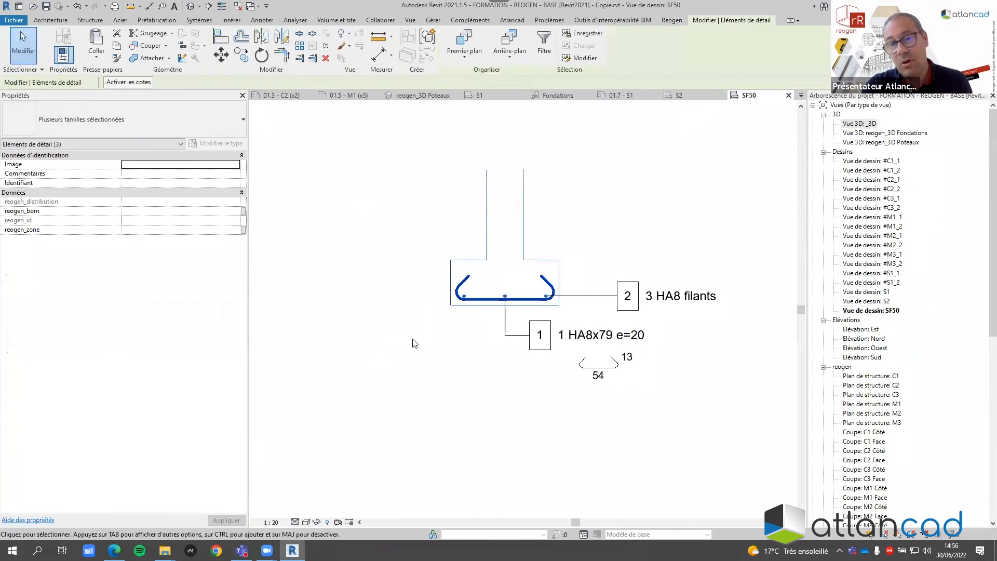
pyautogui.click(165, 182)
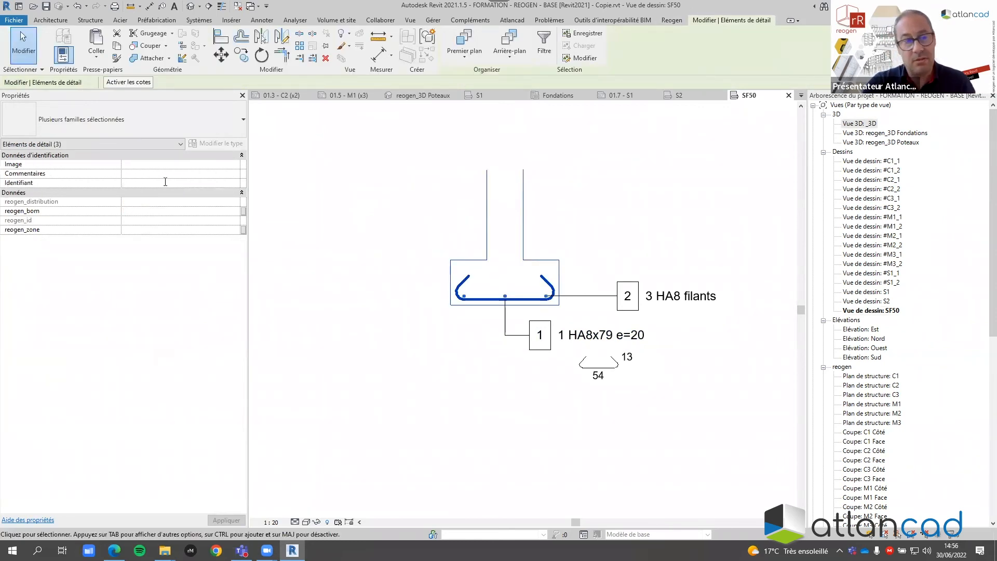
pyautogui.write('SF')
pyautogui.press('Return')
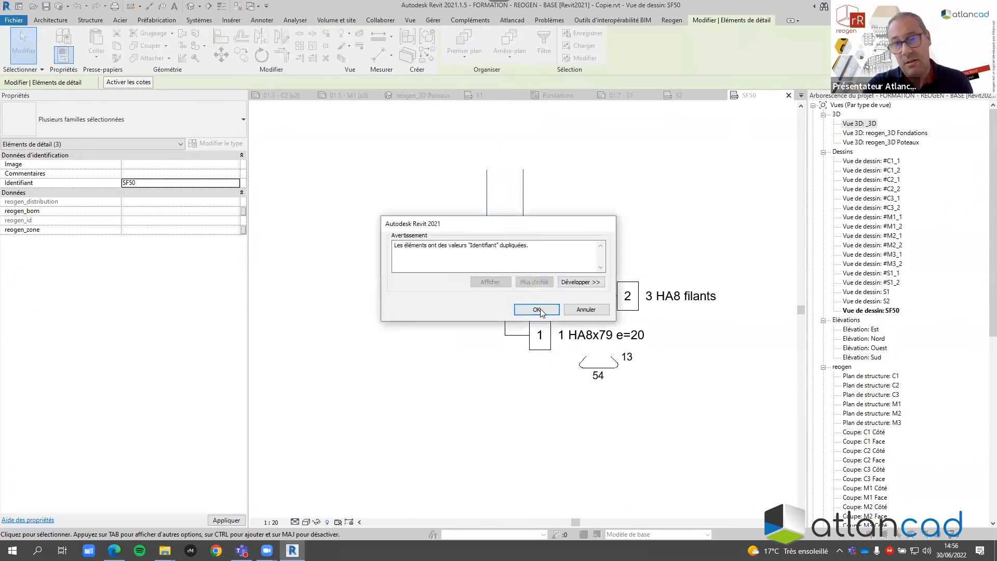
pyautogui.click(538, 310)
pyautogui.click(412, 341)
pyautogui.click(284, 47)
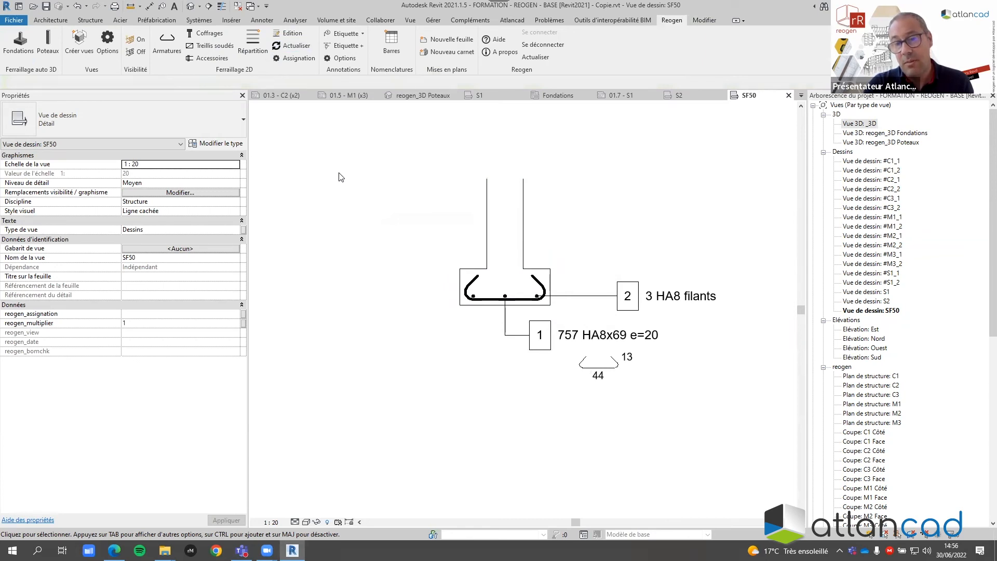
# - Examine the quantity, length and formula properties of the longitudinal bars and bar 1 in the SF50 detail
pyautogui.scroll(3, 570, 341)
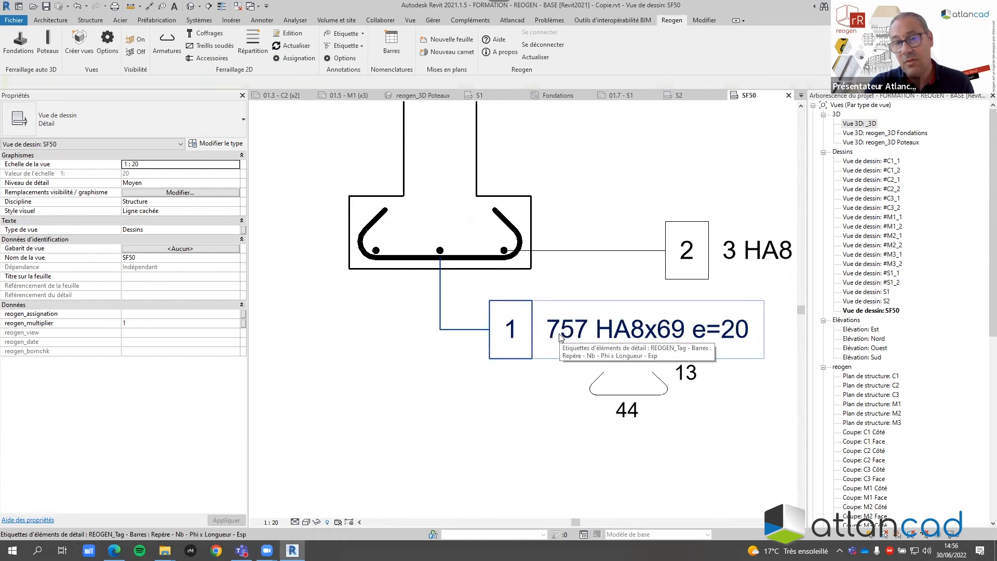
pyautogui.click(437, 258)
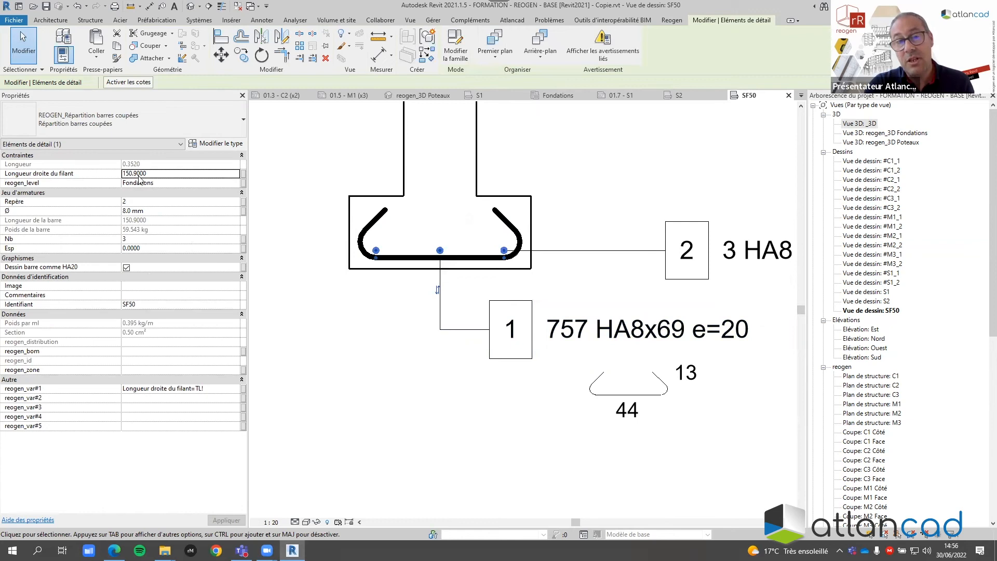
pyautogui.click(357, 337)
pyautogui.scroll(-3, 374, 338)
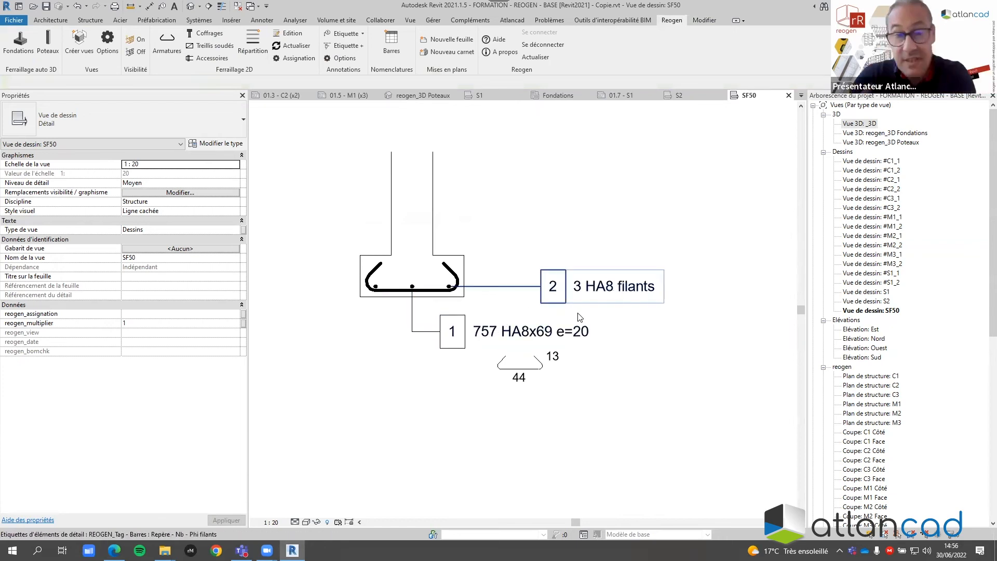
pyautogui.click(381, 270)
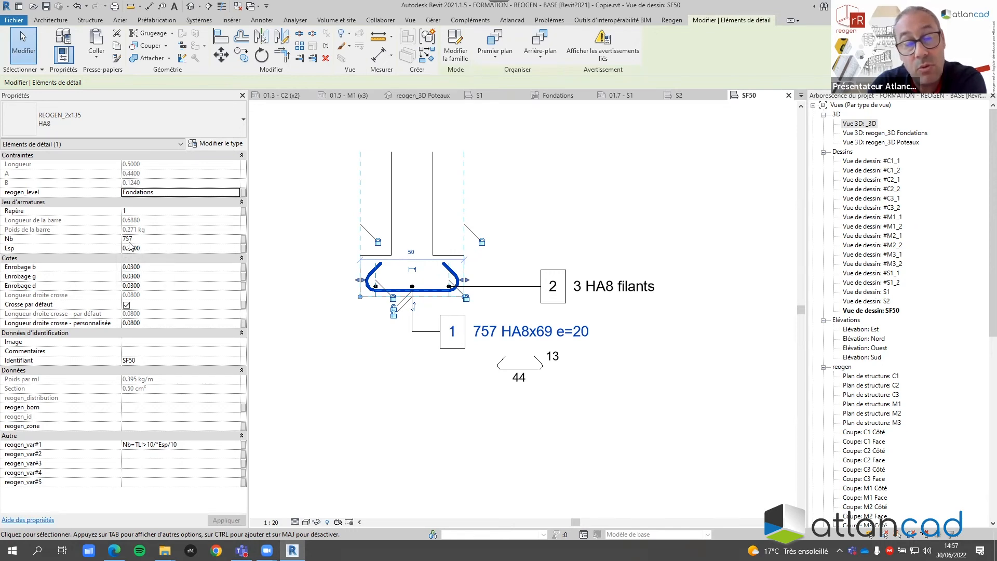
pyautogui.click(412, 287)
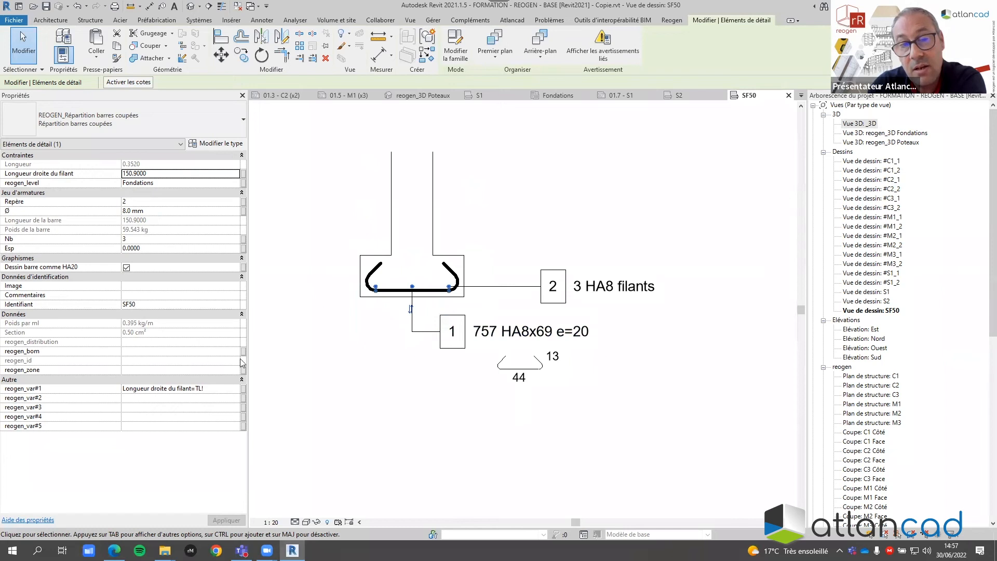
pyautogui.click(344, 360)
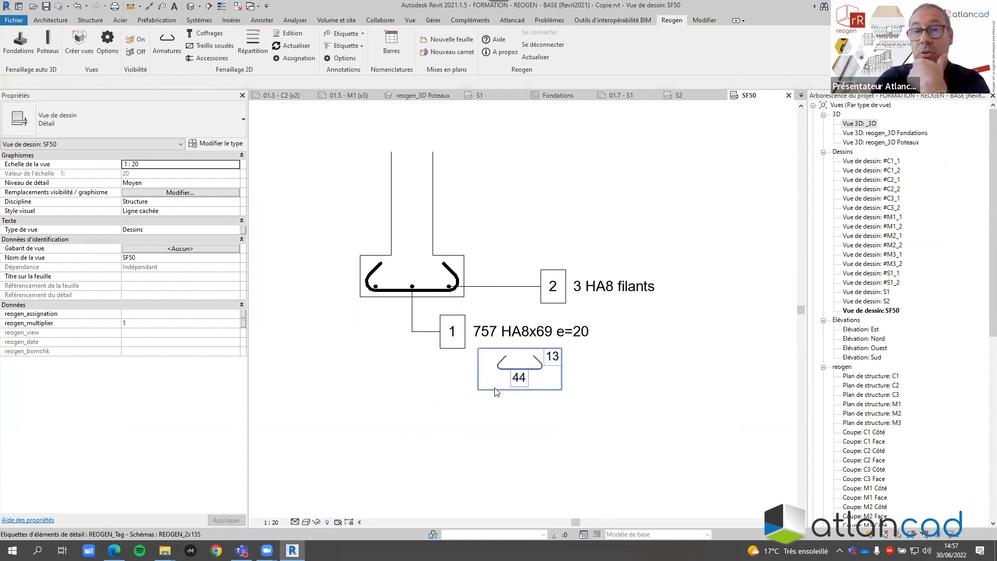
# - Switch back to the drafting view S2 to view the isolated footing details
pyautogui.click(705, 99)
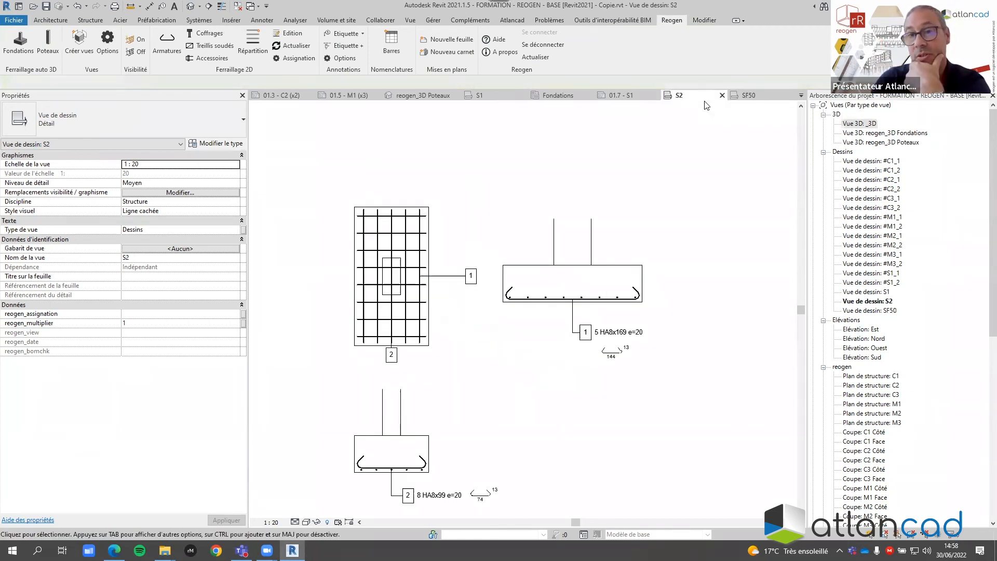
pyautogui.moveTo(496, 401); pyautogui.dragTo(513, 304, button='middle')
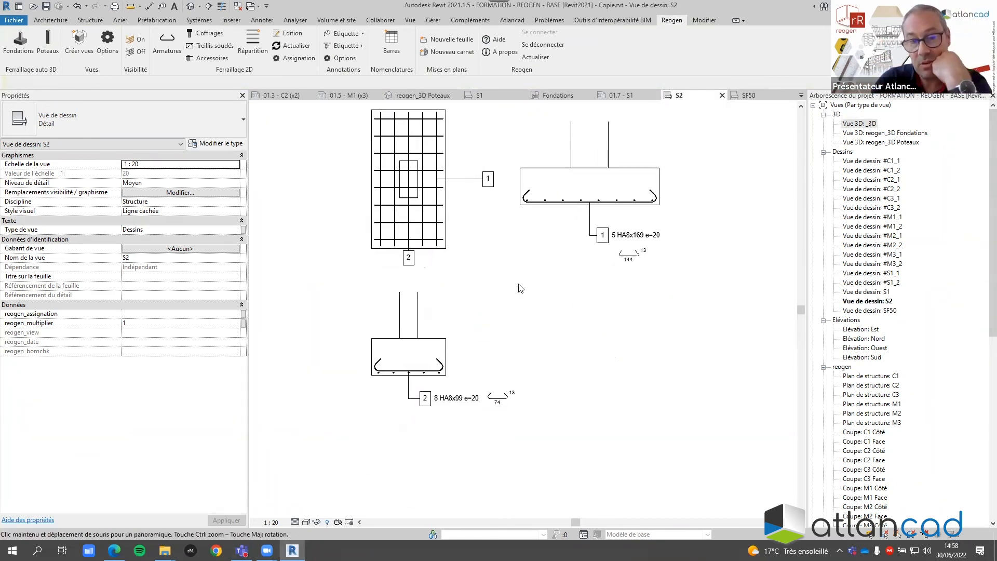
# - Check the dimensions and reogen variables of the REOGEN_Semelle_coupe section item in S2, and switch to the drafting view SF50
pyautogui.click(438, 340)
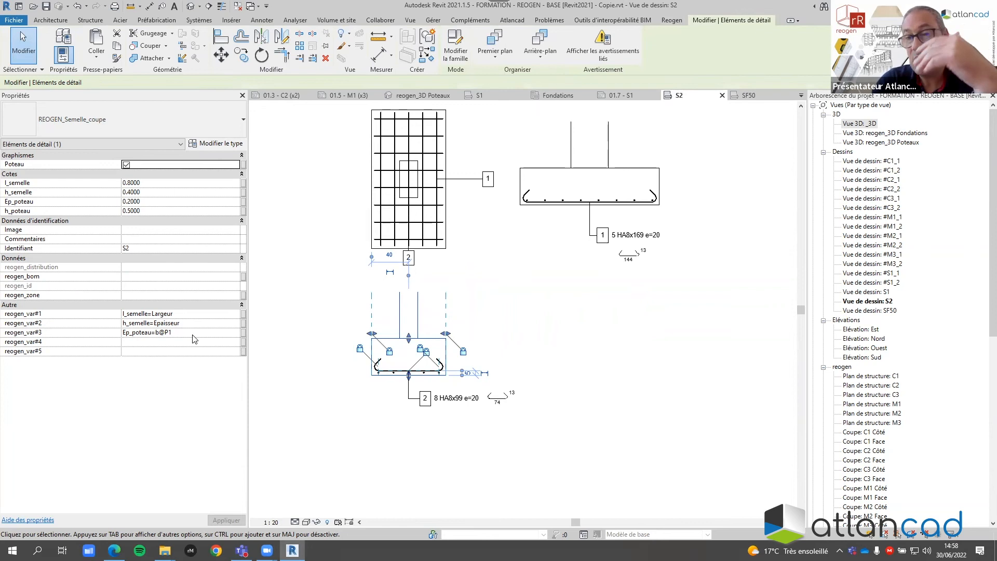
pyautogui.click(304, 291)
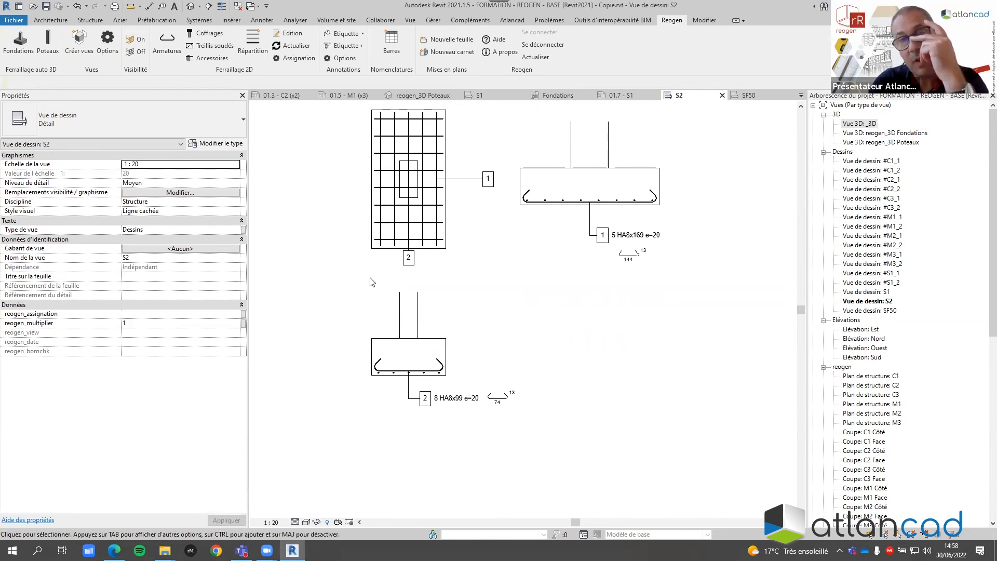
pyautogui.scroll(-4, 583, 289)
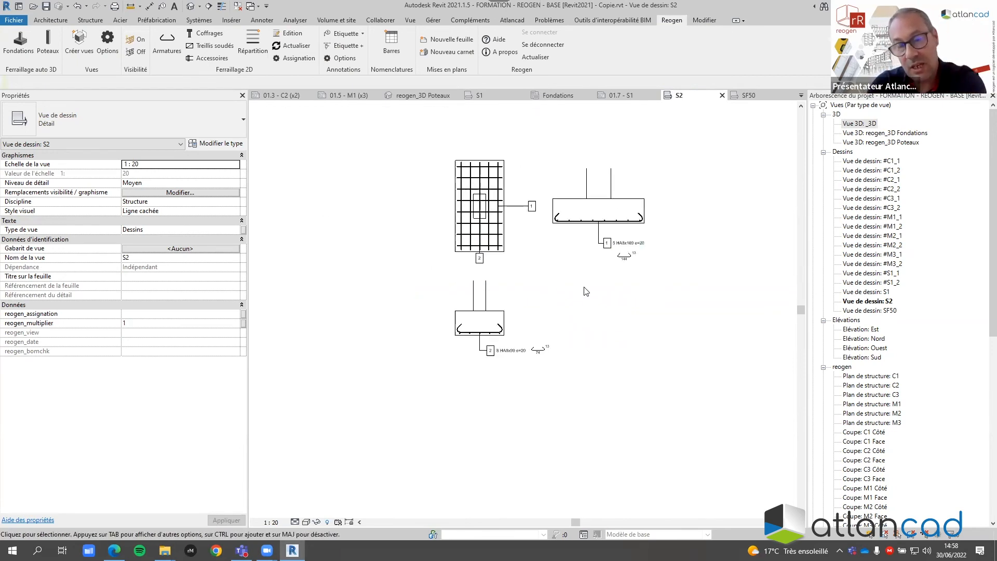
pyautogui.click(748, 95)
pyautogui.scroll(-2, 395, 286)
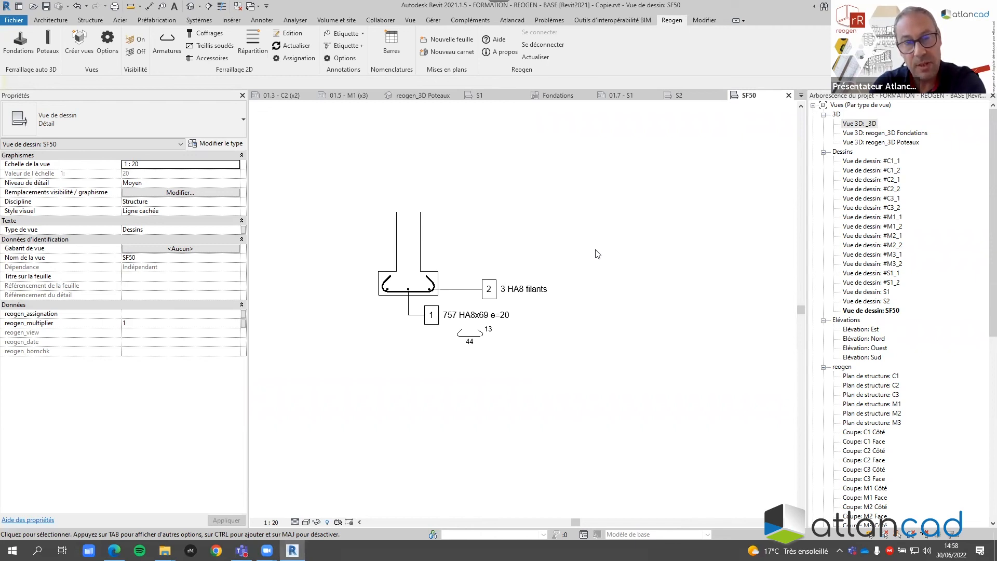
# - Open the reogen bar schedule and review the full list of bars in the table Tous les champs
pyautogui.click(393, 59)
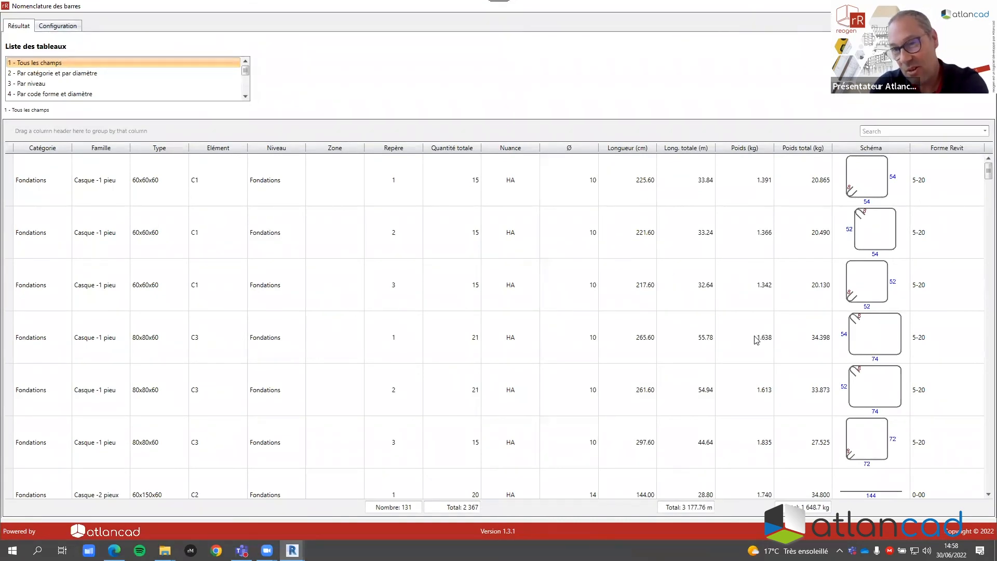
pyautogui.scroll(-15, 754, 340)
pyautogui.scroll(-15, 754, 345)
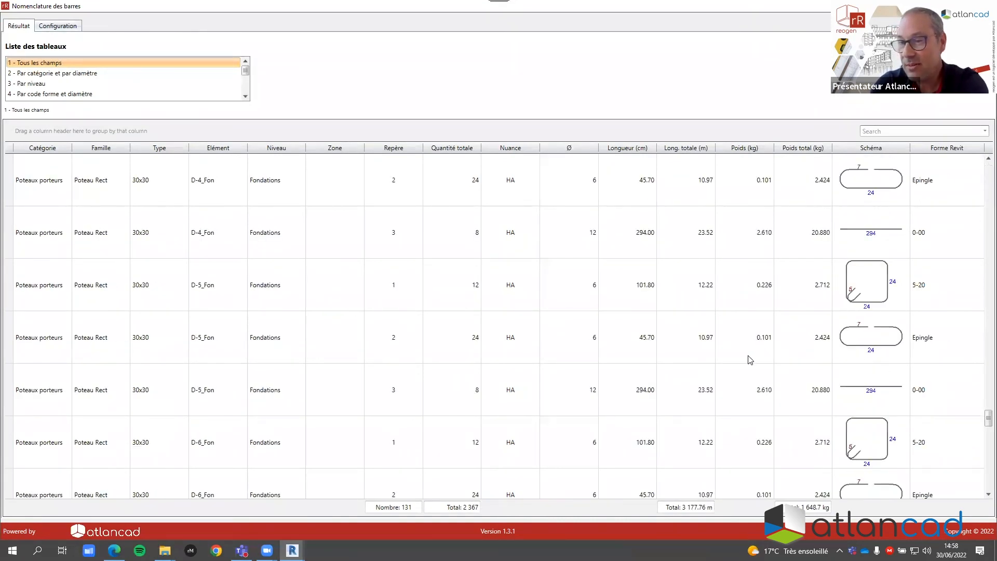
pyautogui.scroll(10, 755, 379)
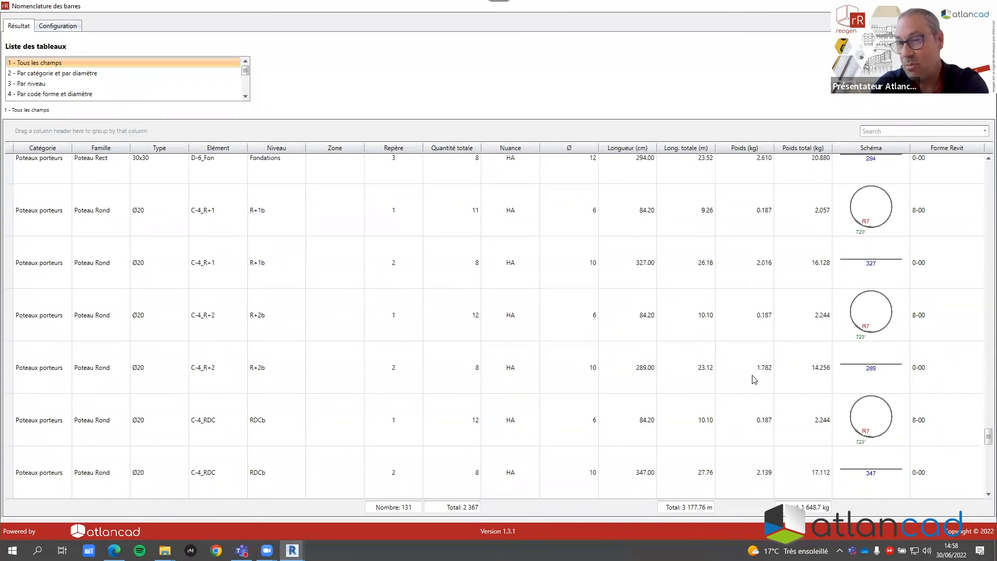
pyautogui.scroll(15, 756, 381)
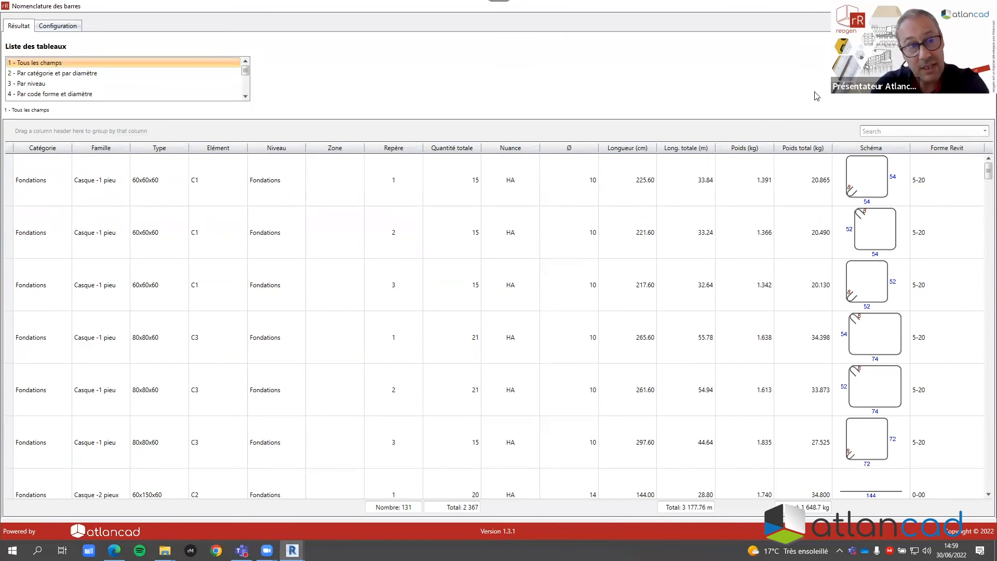
# - Examine the schedule tables Barres droites par diamètre, Barres façonnées par diamètre and Par niveau
pyautogui.scroll(-2, 87, 89)
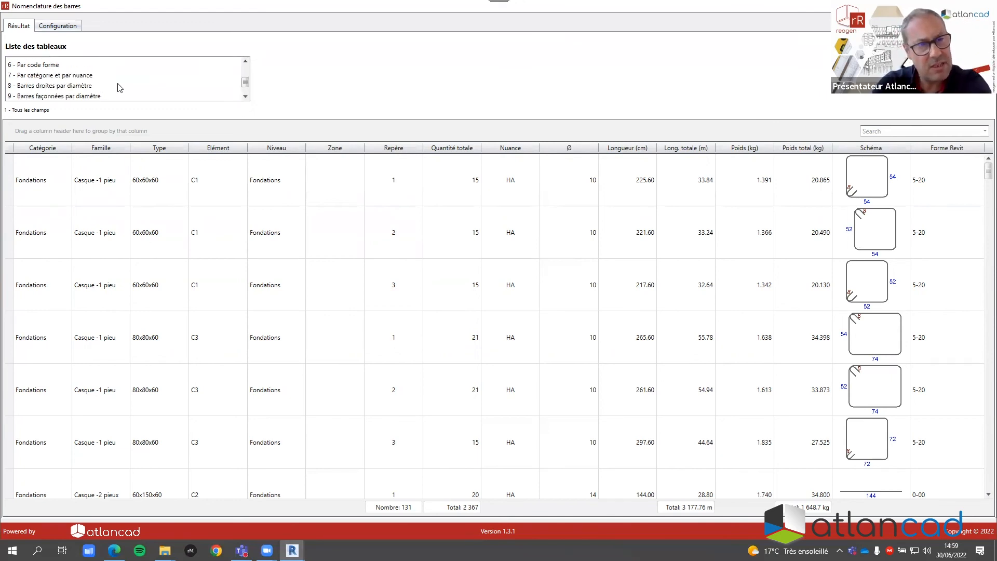
pyautogui.click(57, 87)
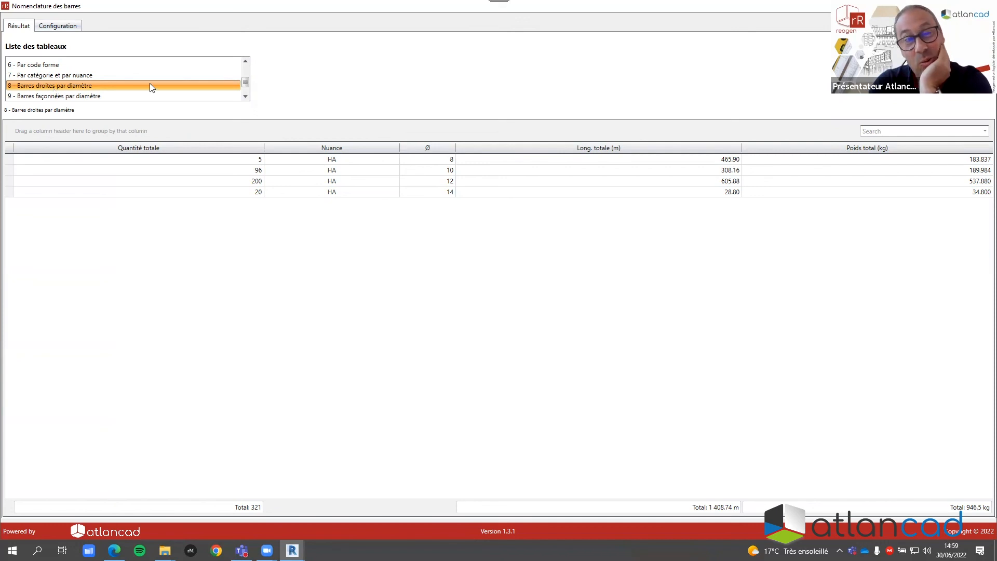
pyautogui.click(90, 97)
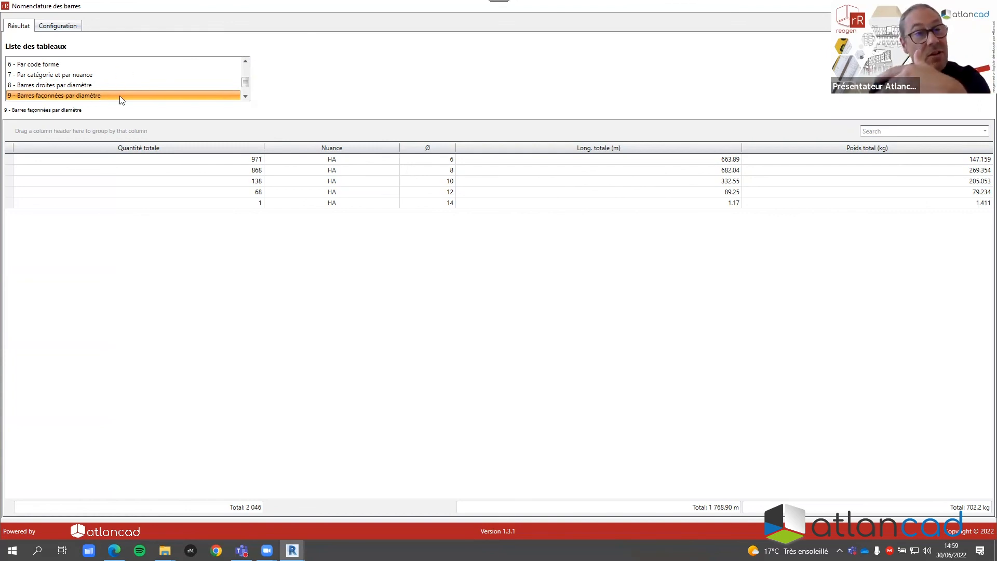
pyautogui.scroll(2, 130, 86)
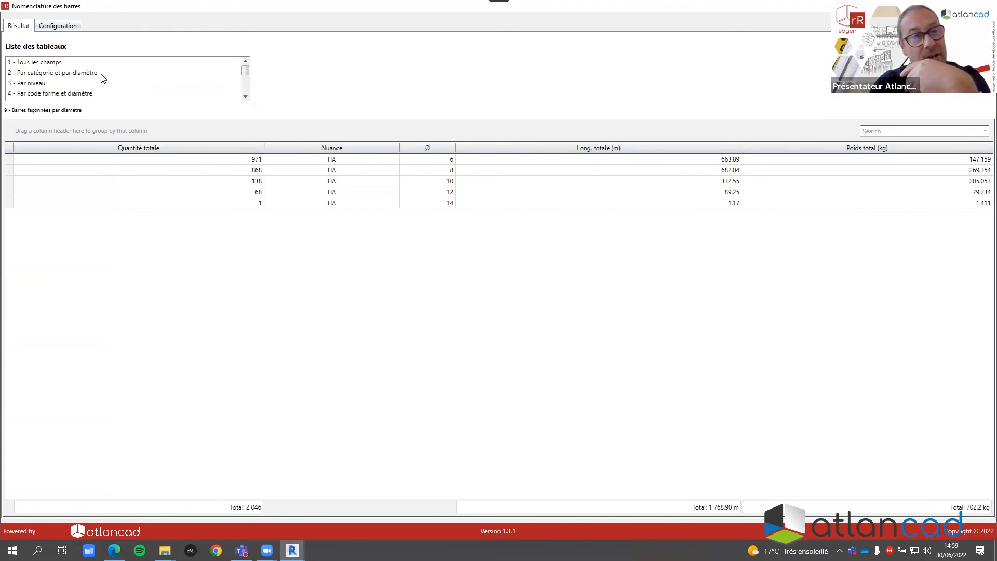
pyautogui.click(32, 85)
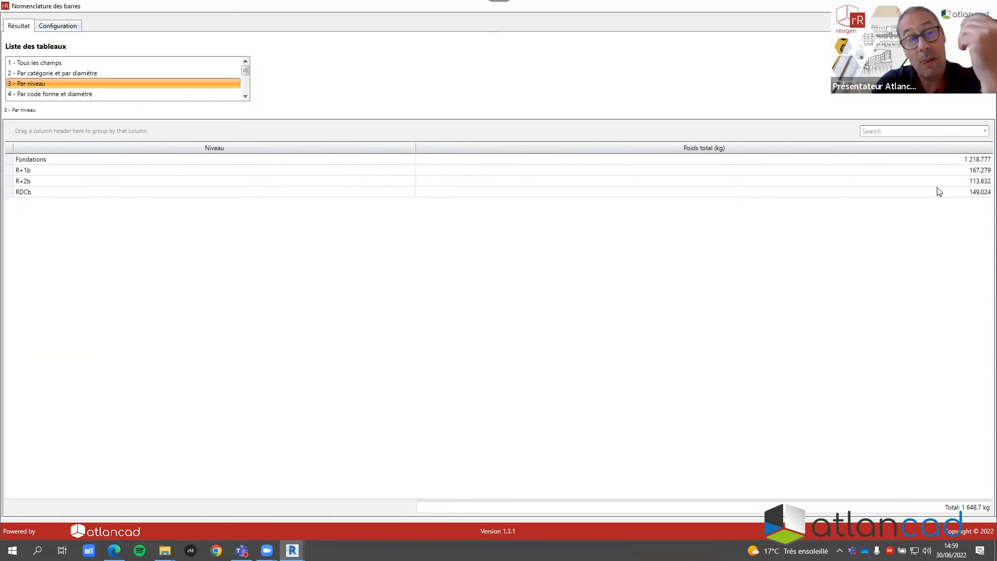
# - Remove the columns Catégorie, Famille, Type, Longueur (cm), Poids (kg) and Forme Revit from the schedule table Tous les champs
pyautogui.click(48, 65)
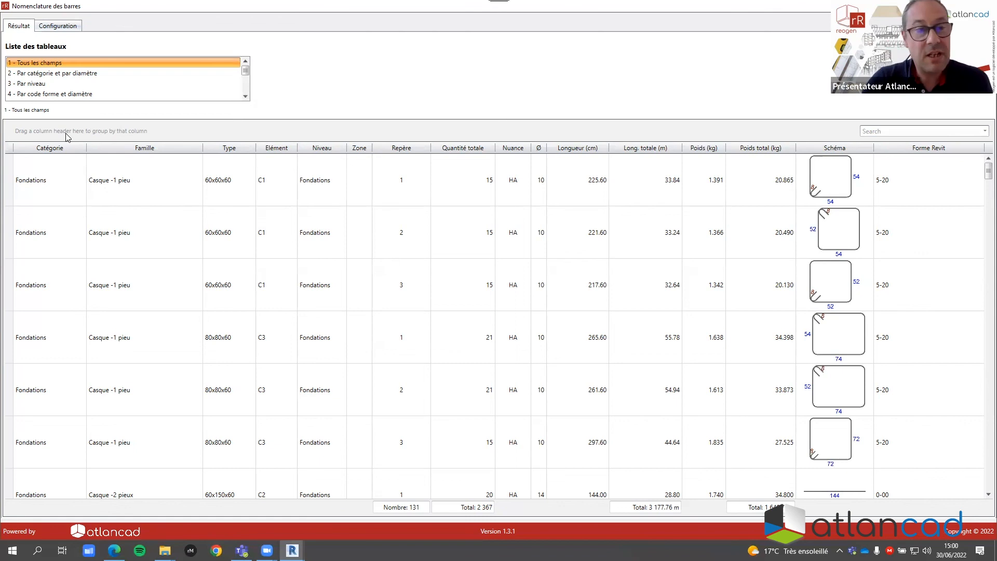
pyautogui.moveTo(26, 152); pyautogui.dragTo(398, 81)
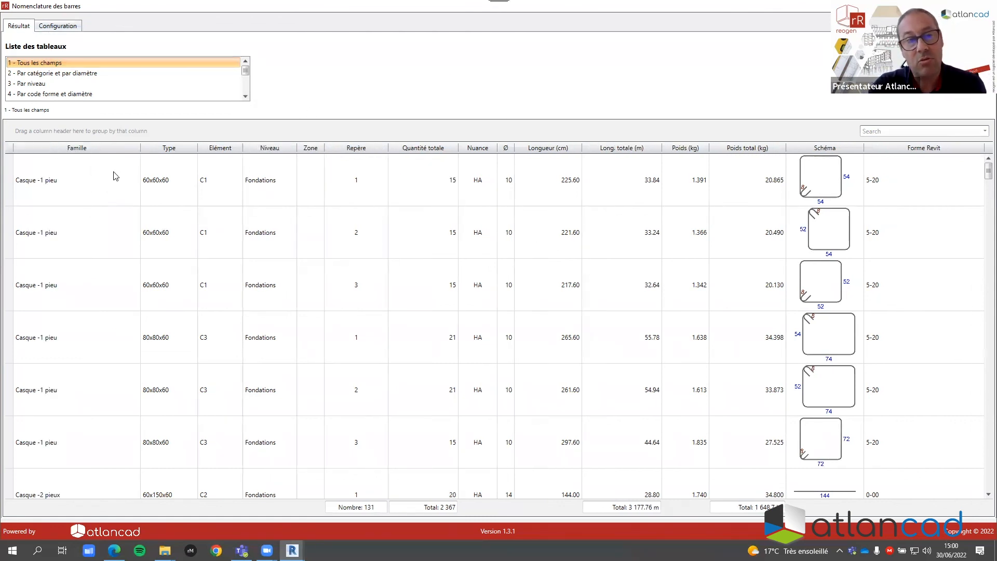
pyautogui.rightClick(157, 150)
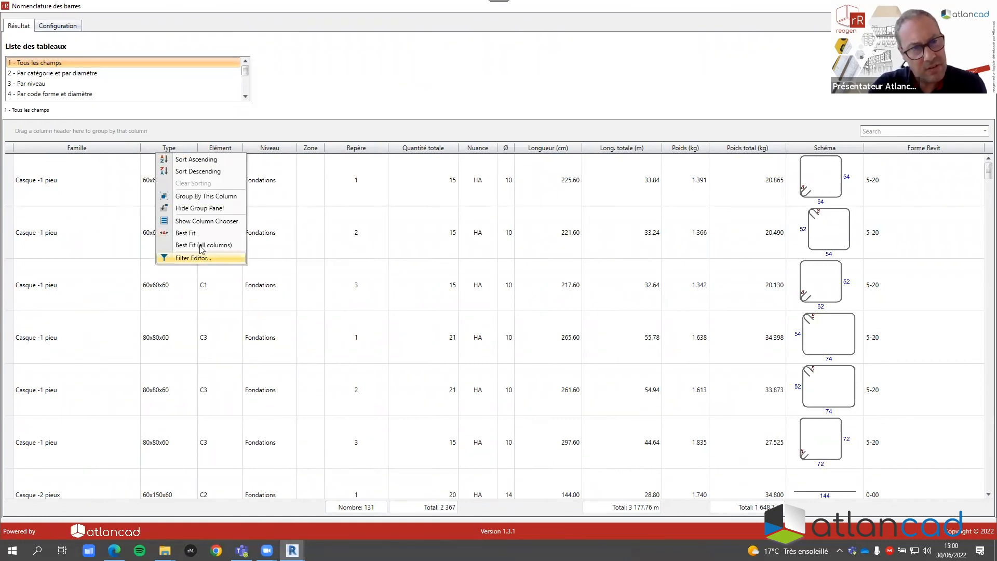
pyautogui.click(207, 224)
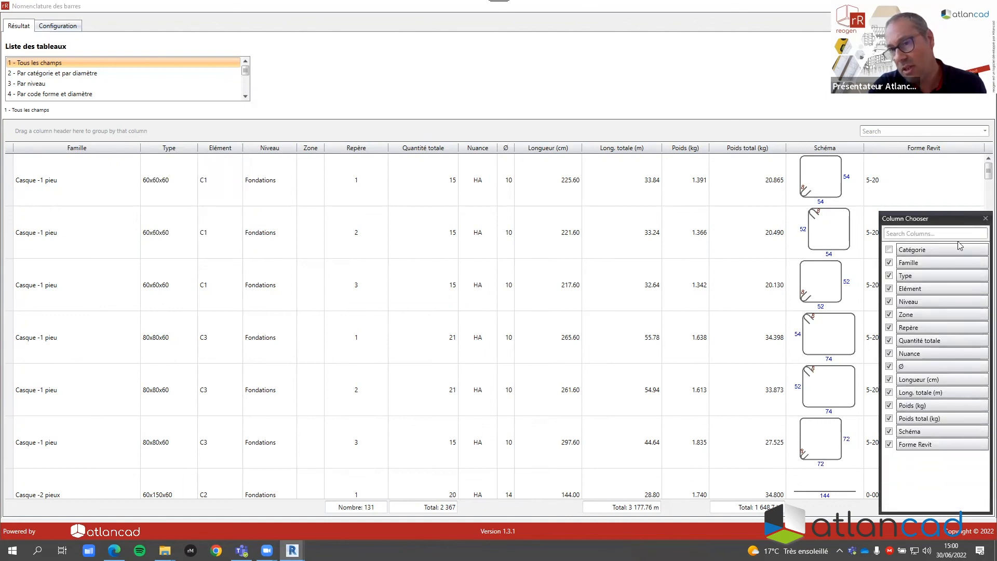
pyautogui.click(984, 219)
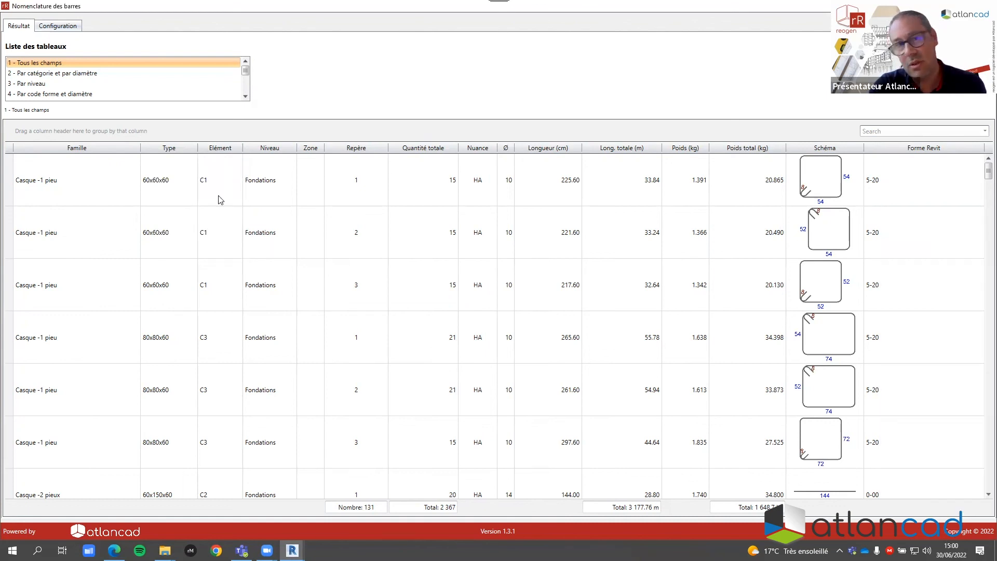
pyautogui.moveTo(107, 154); pyautogui.dragTo(380, 108)
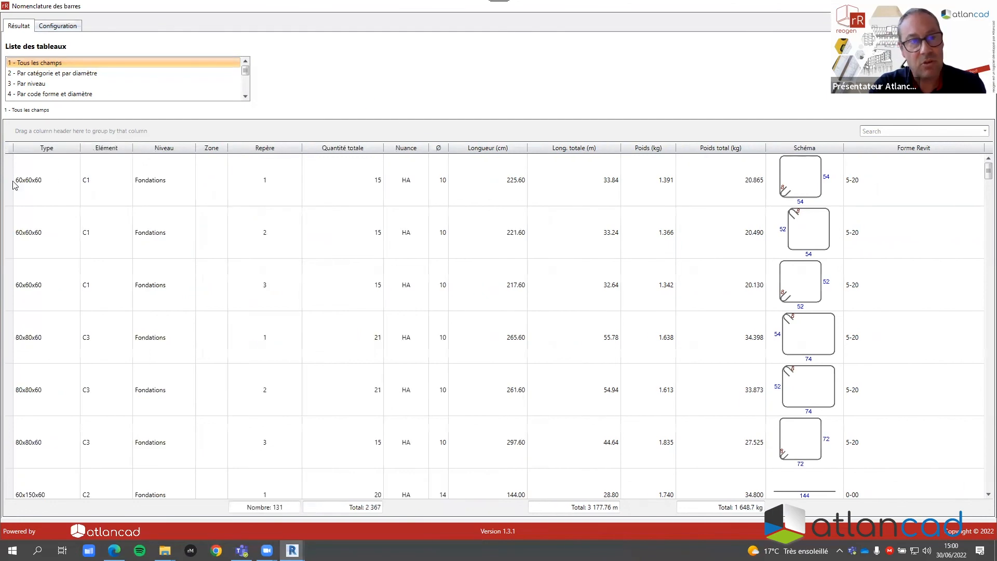
pyautogui.moveTo(47, 148); pyautogui.dragTo(374, 96)
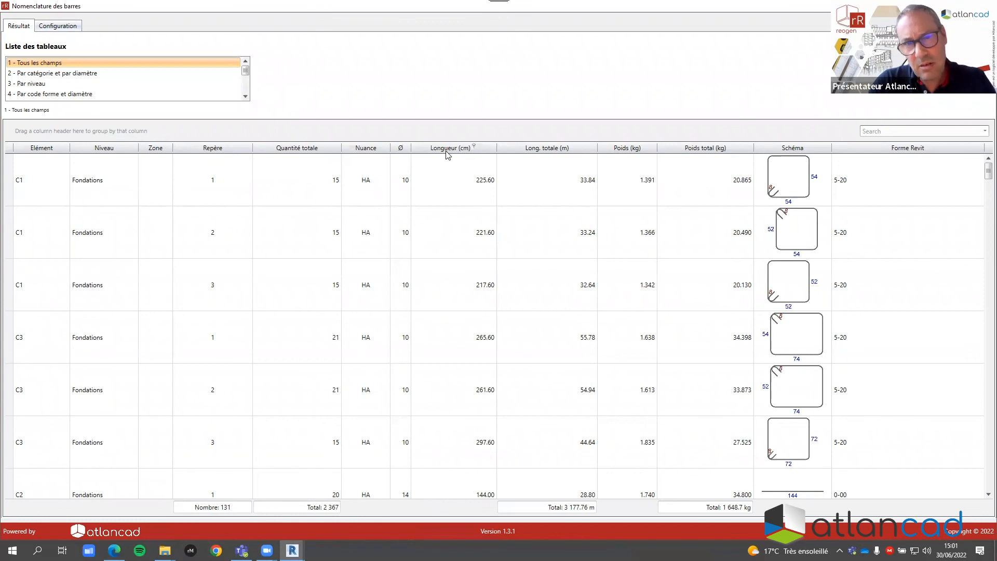
pyautogui.moveTo(448, 148); pyautogui.dragTo(462, 82)
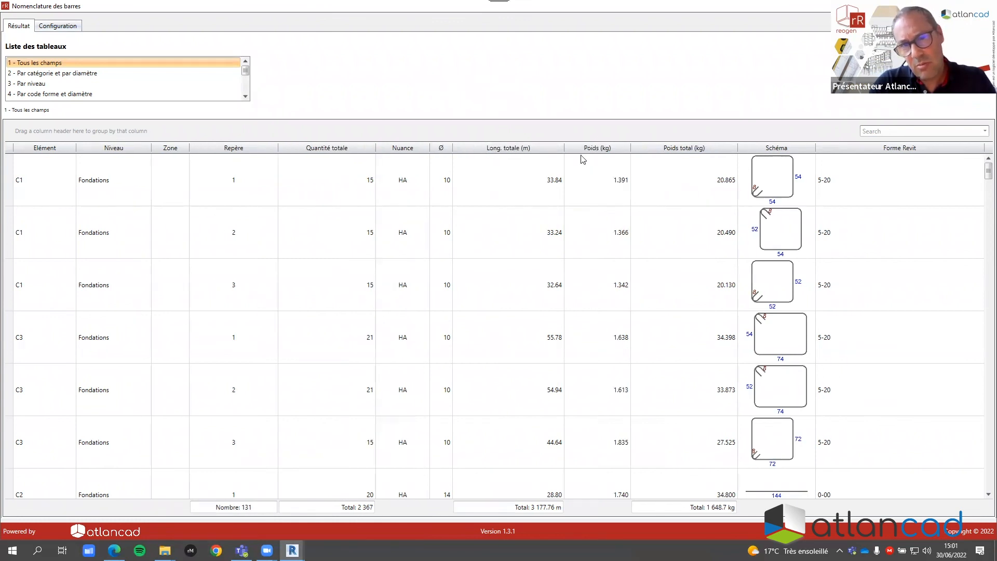
pyautogui.moveTo(580, 126); pyautogui.dragTo(585, 78)
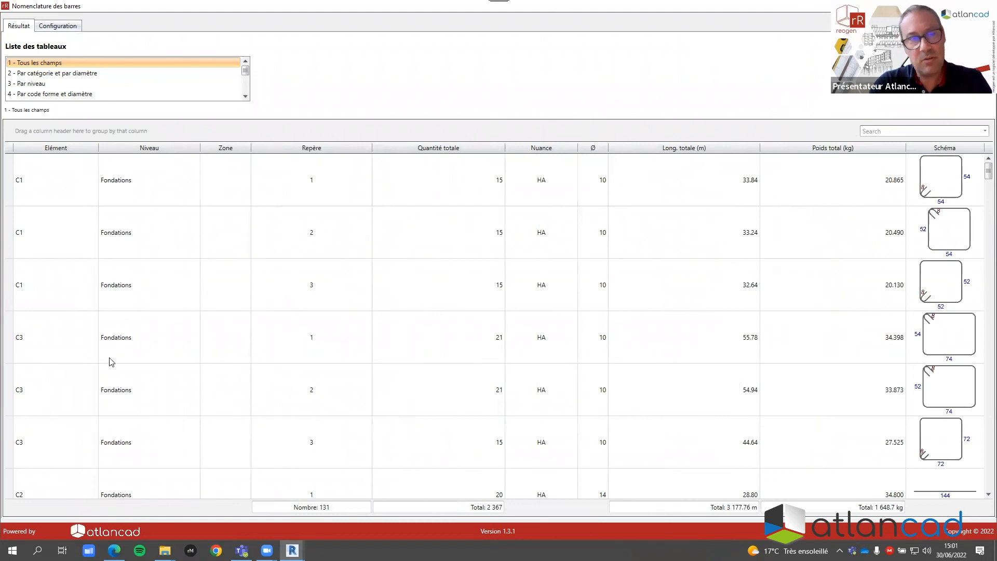
# - Sort the bar schedule by Niveau in ascending order and filter that column to Fondations
pyautogui.click(162, 147)
pyautogui.click(155, 147)
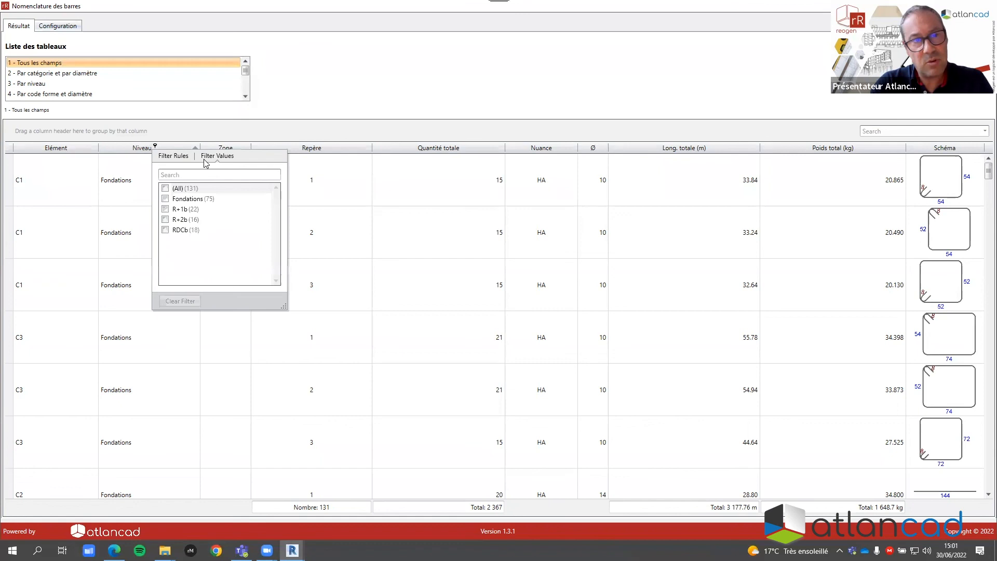
pyautogui.click(165, 199)
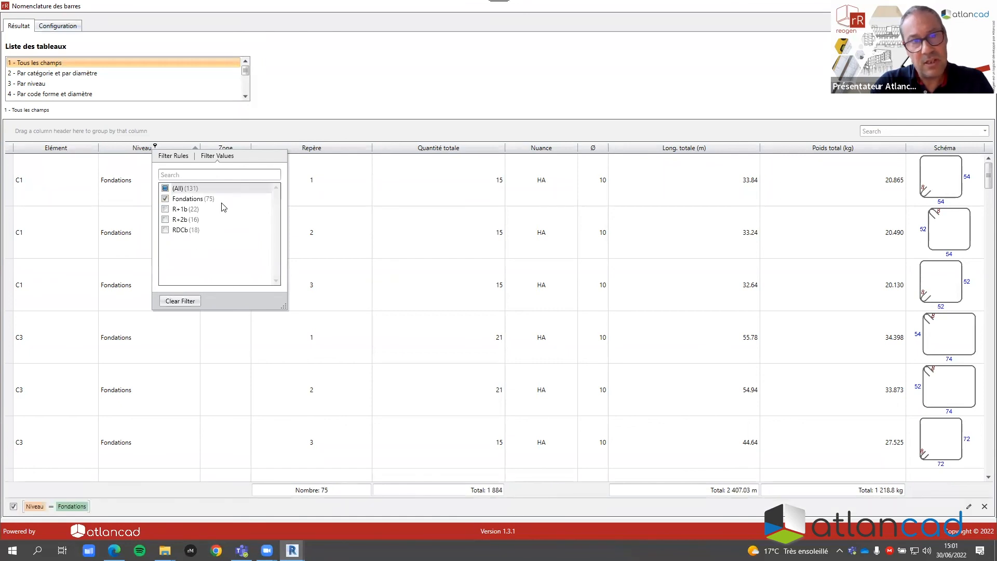
pyautogui.click(295, 127)
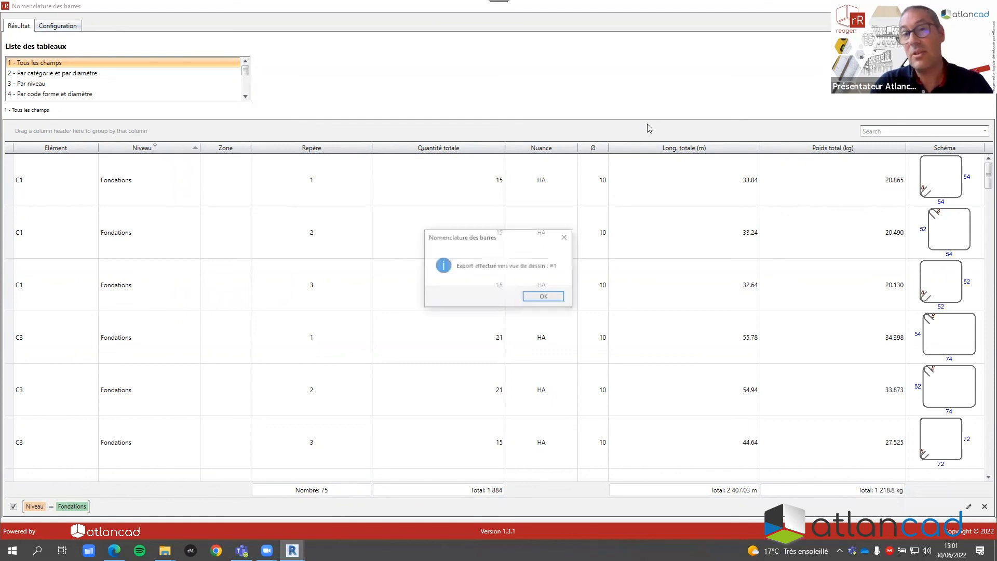
# - Export the filtered bar schedule to a drafting view and open the exported view #1
pyautogui.click(544, 297)
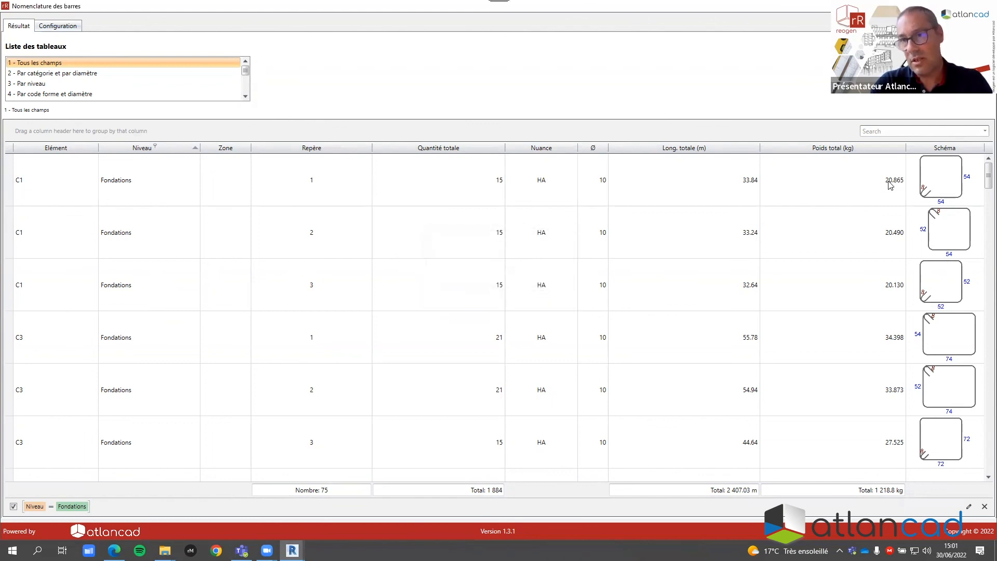
pyautogui.doubleClick(881, 160)
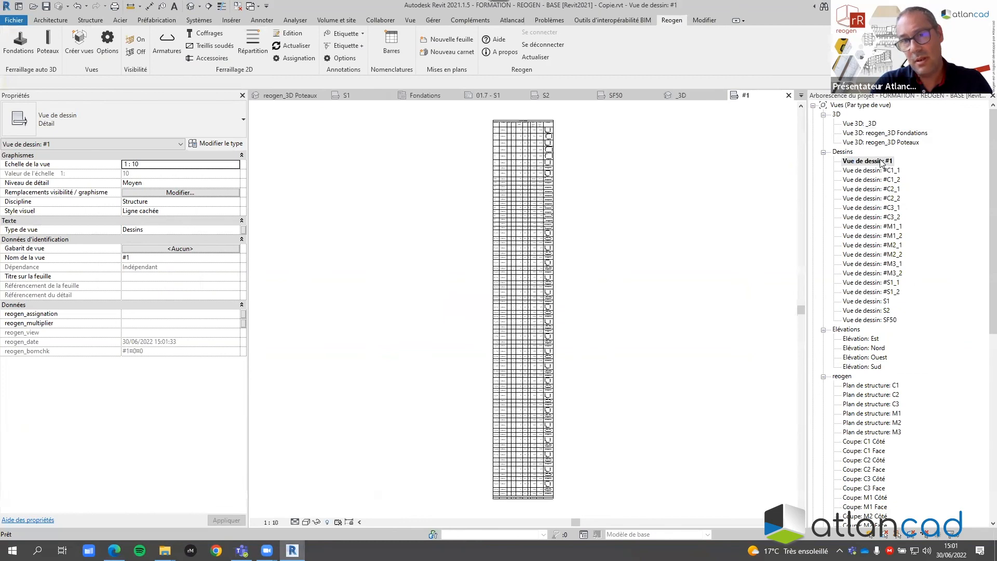
# - Examine the rows, columns and bar shape sketches of the exported Tous les champs table in the drafting view #1
pyautogui.scroll(-2, 618, 208)
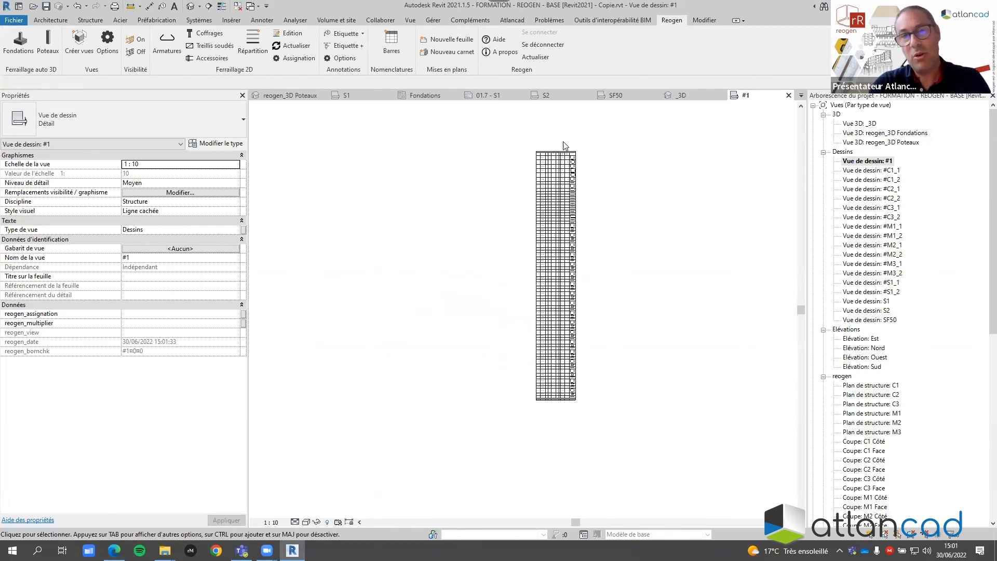
pyautogui.scroll(5, 566, 145)
pyautogui.scroll(-1, 628, 190)
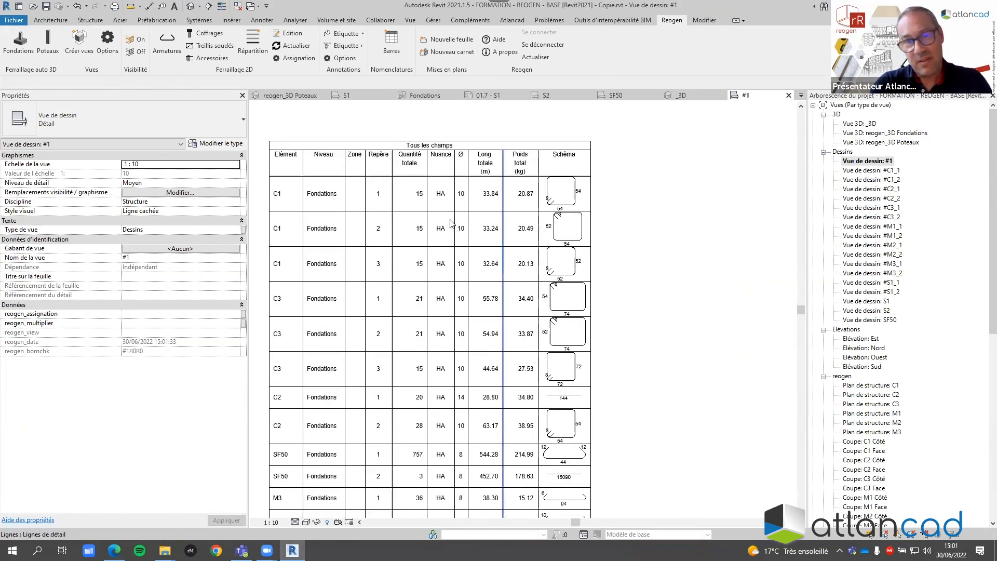
pyautogui.scroll(-2, 327, 240)
pyautogui.scroll(-2, 331, 243)
pyautogui.moveTo(371, 368); pyautogui.dragTo(488, 190, button='middle')
pyautogui.scroll(-1, 473, 235)
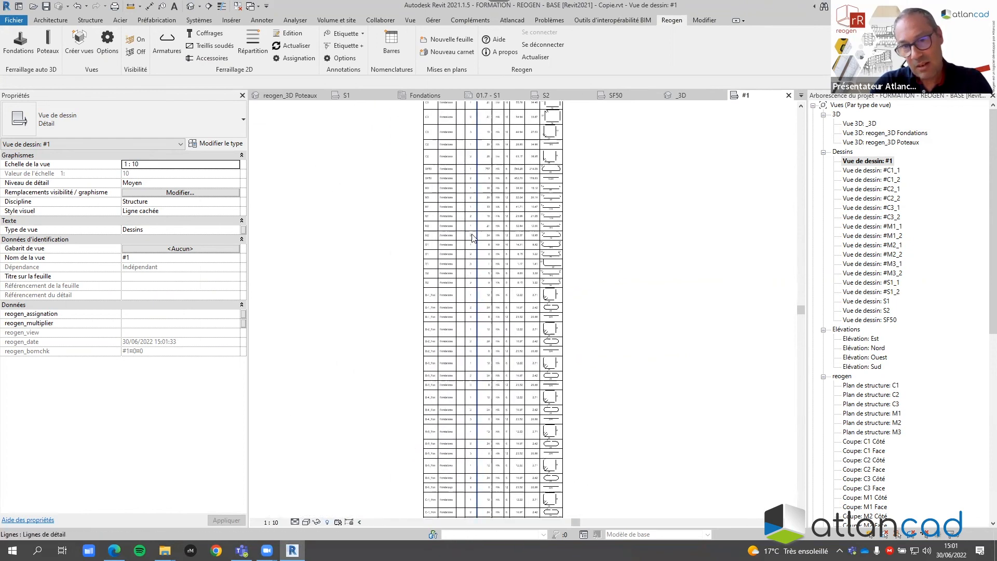
pyautogui.scroll(-4, 475, 239)
pyautogui.scroll(-2, 487, 241)
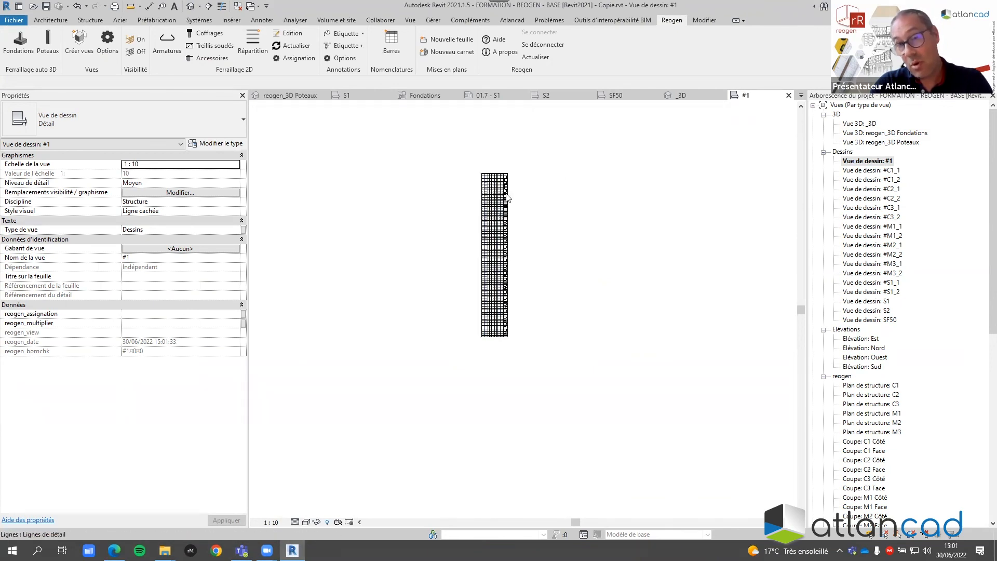